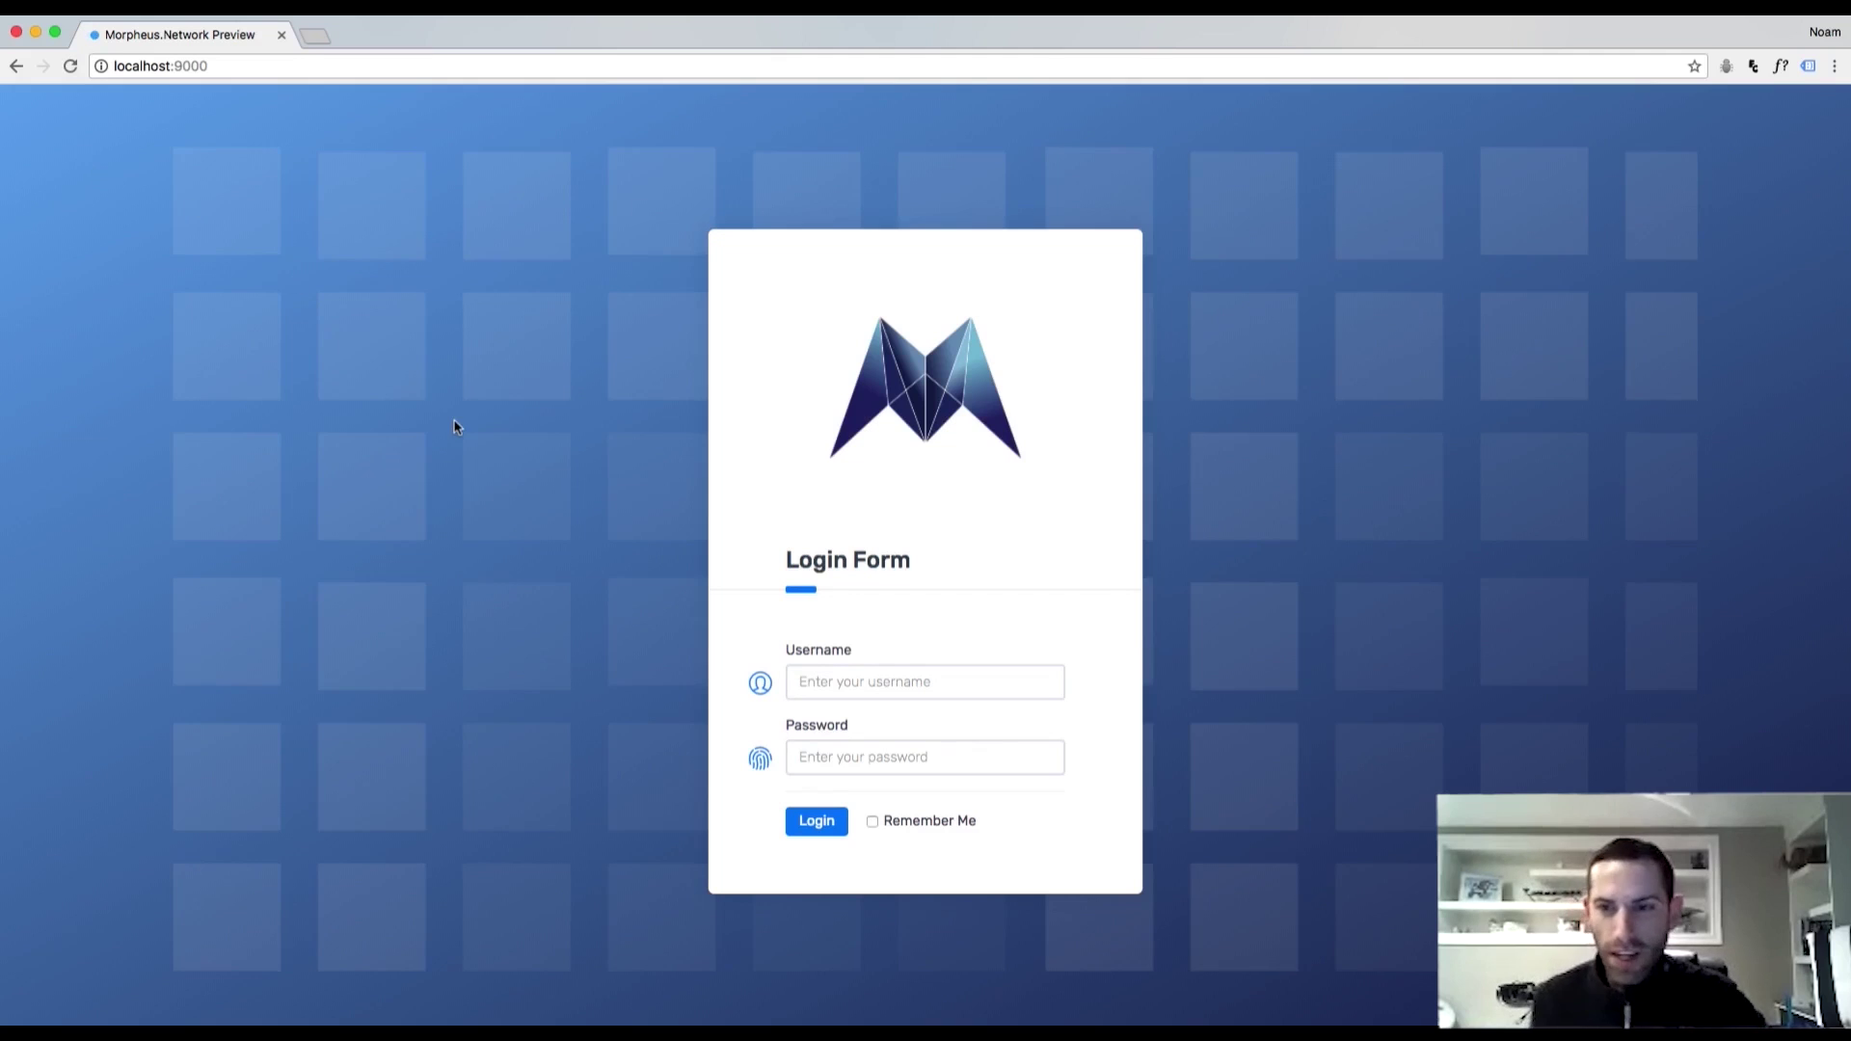
Log in with the username and account password, then skip past the welcome intro.
click(806, 675)
text(Dan)
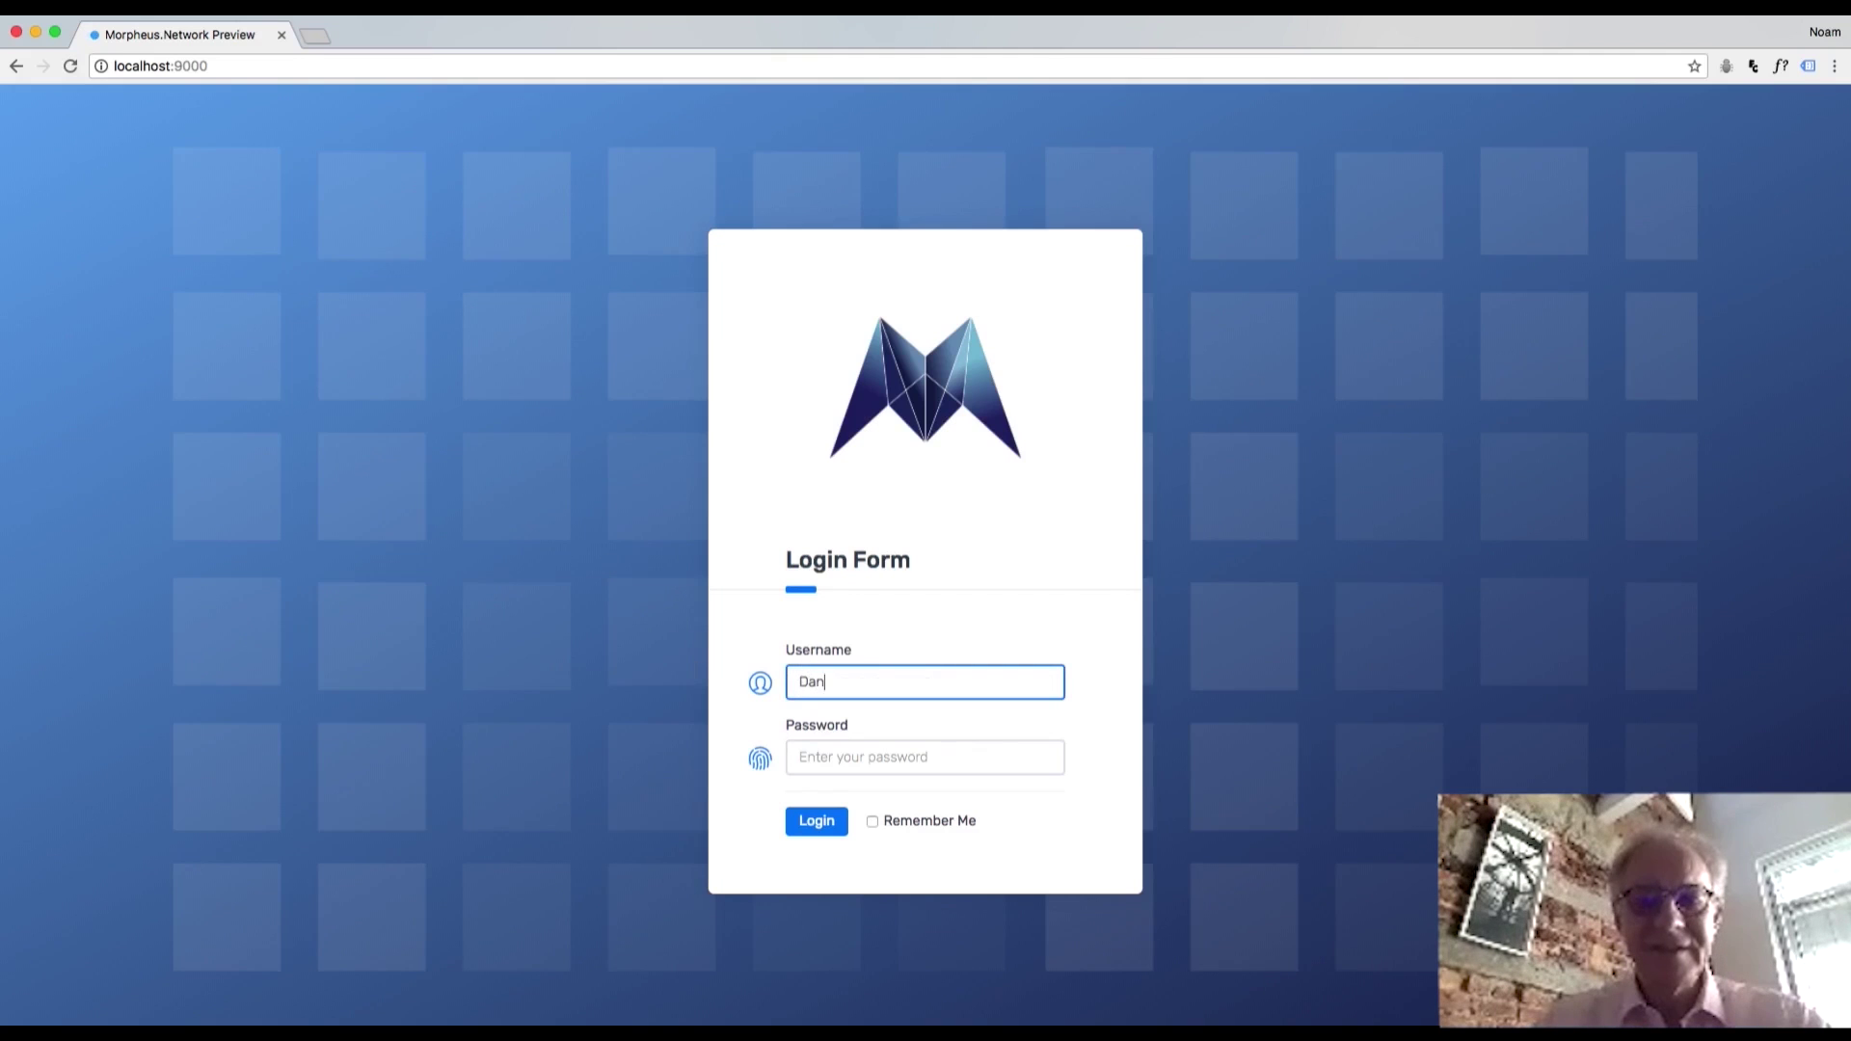
key(Tab)
text(••••)
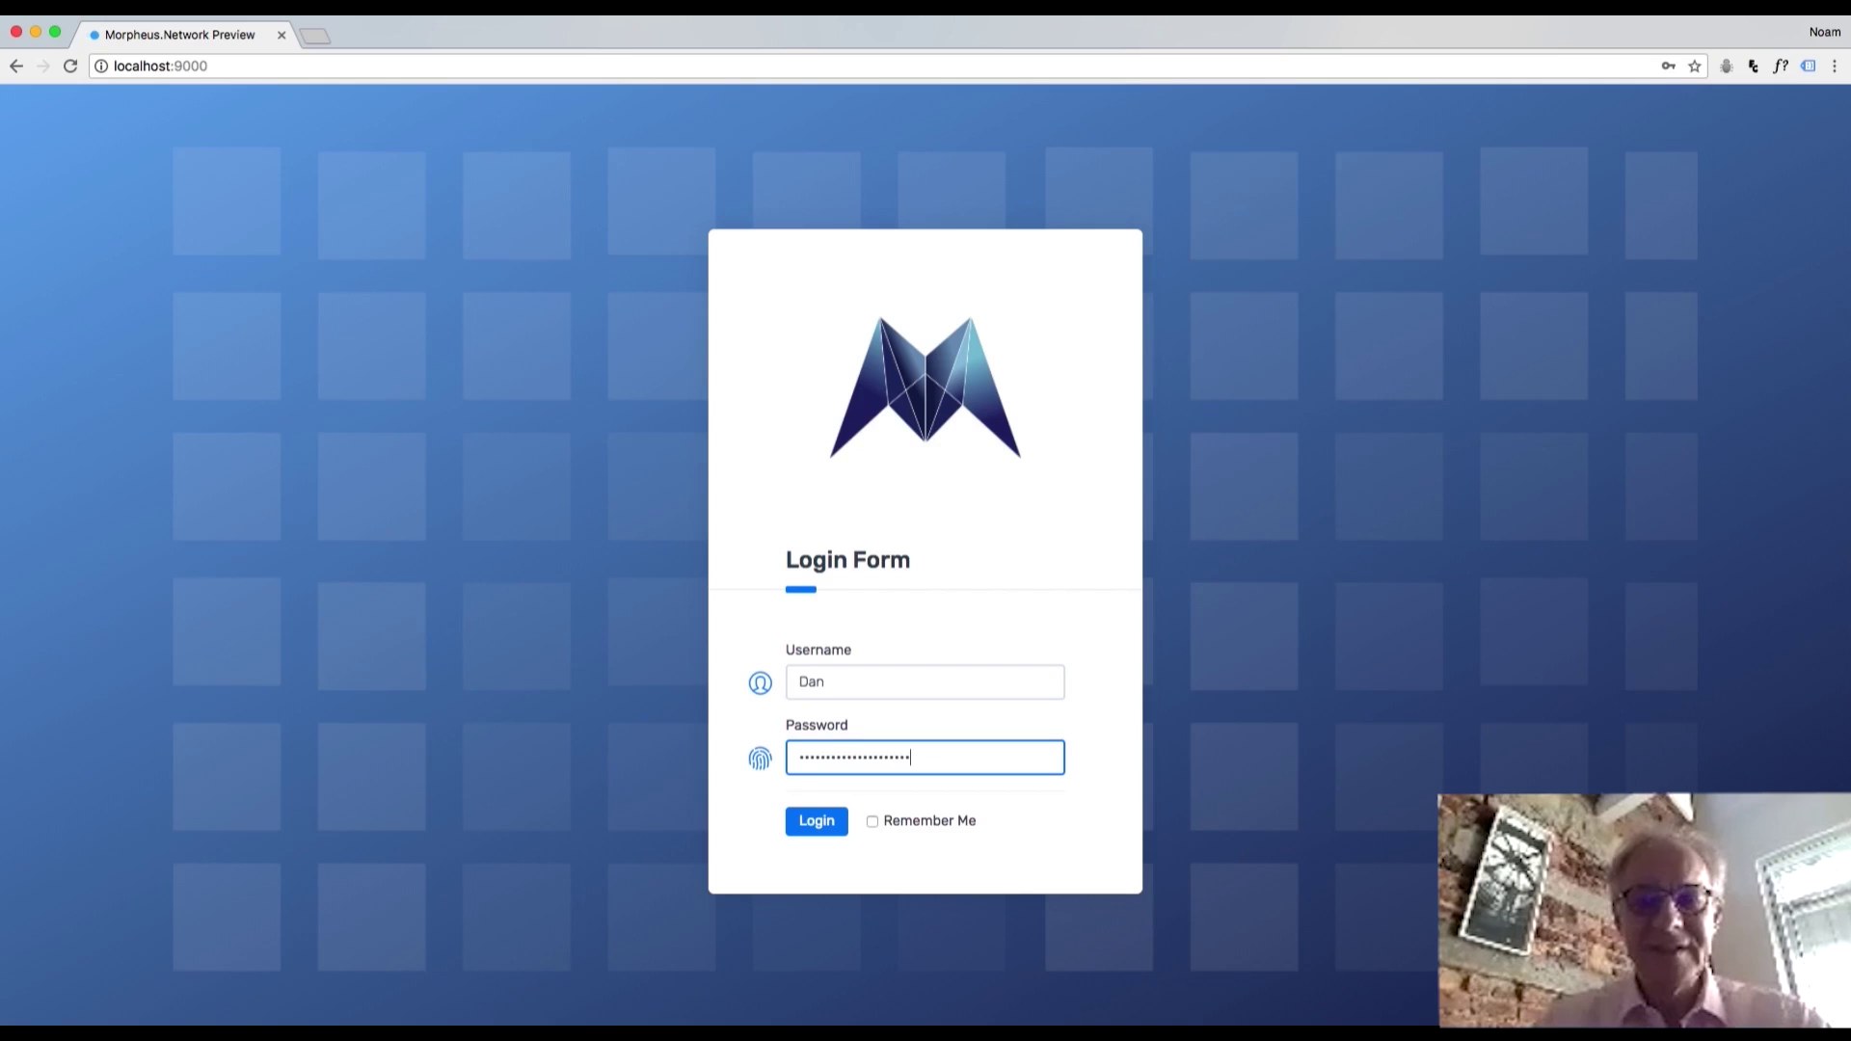
click(820, 821)
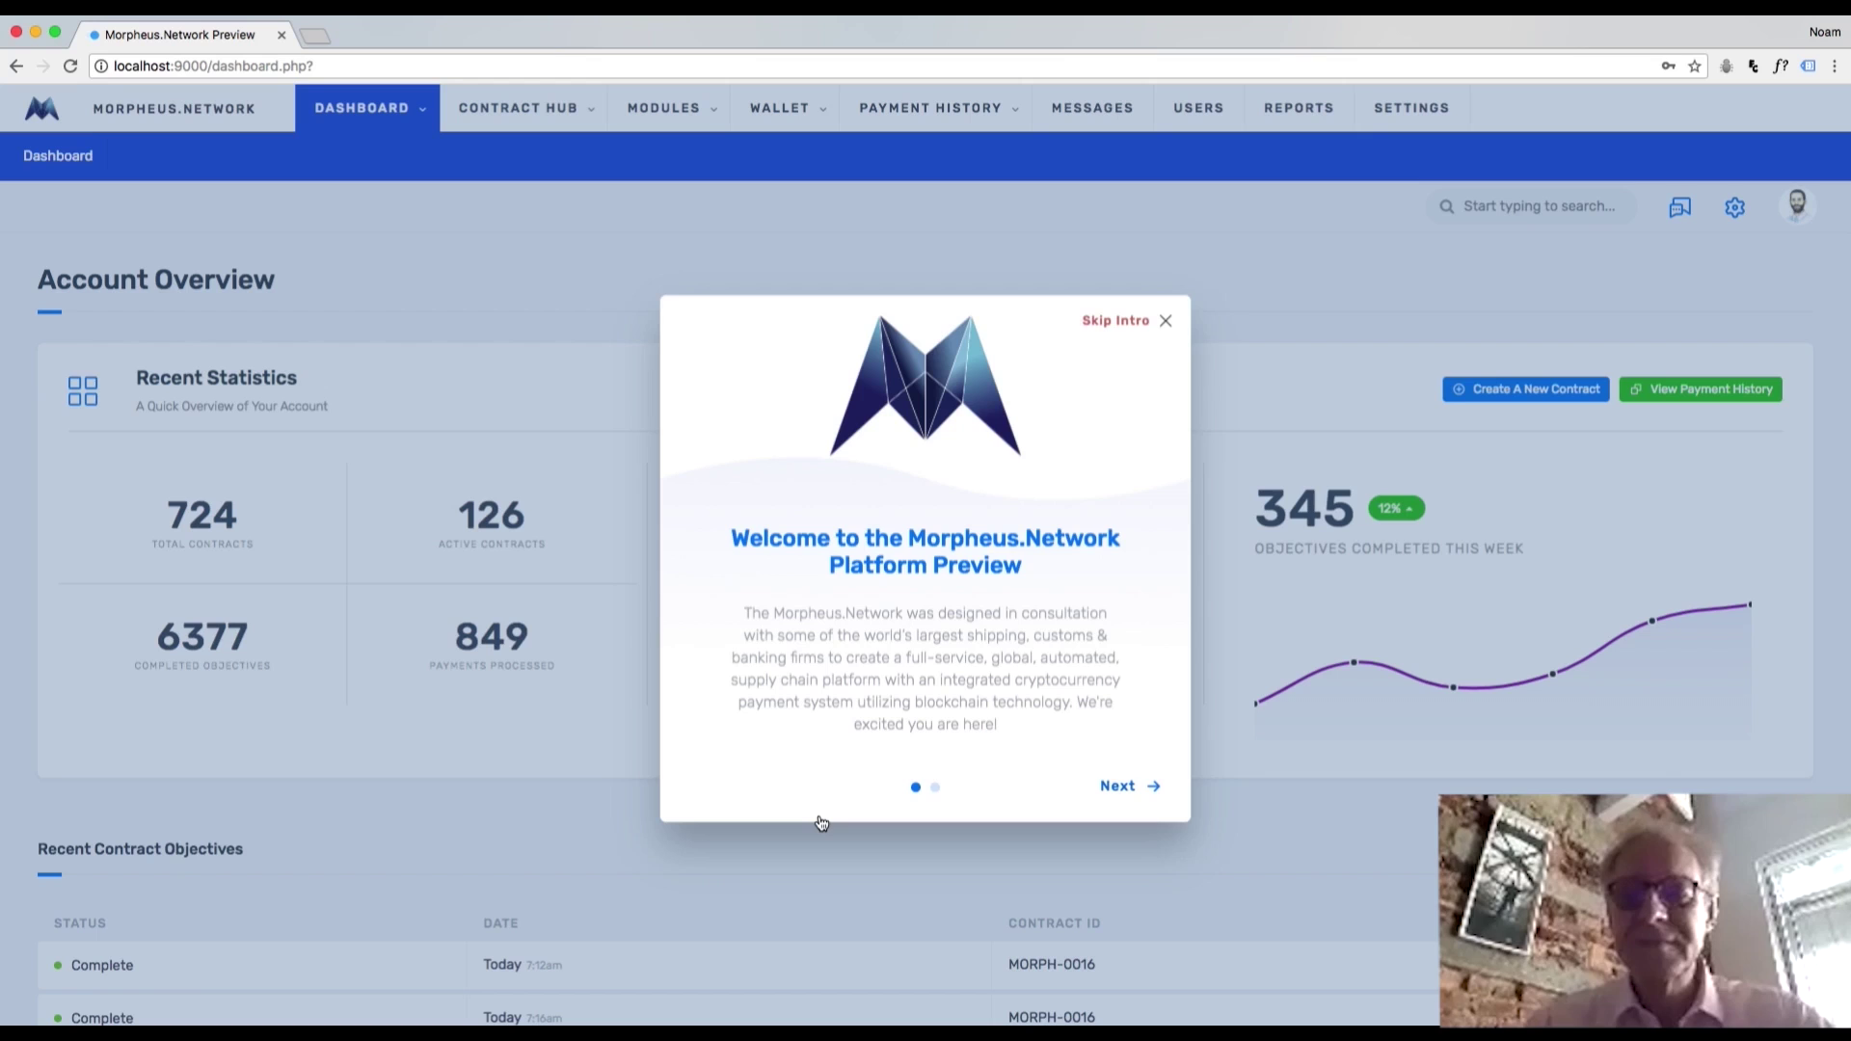
click(1115, 789)
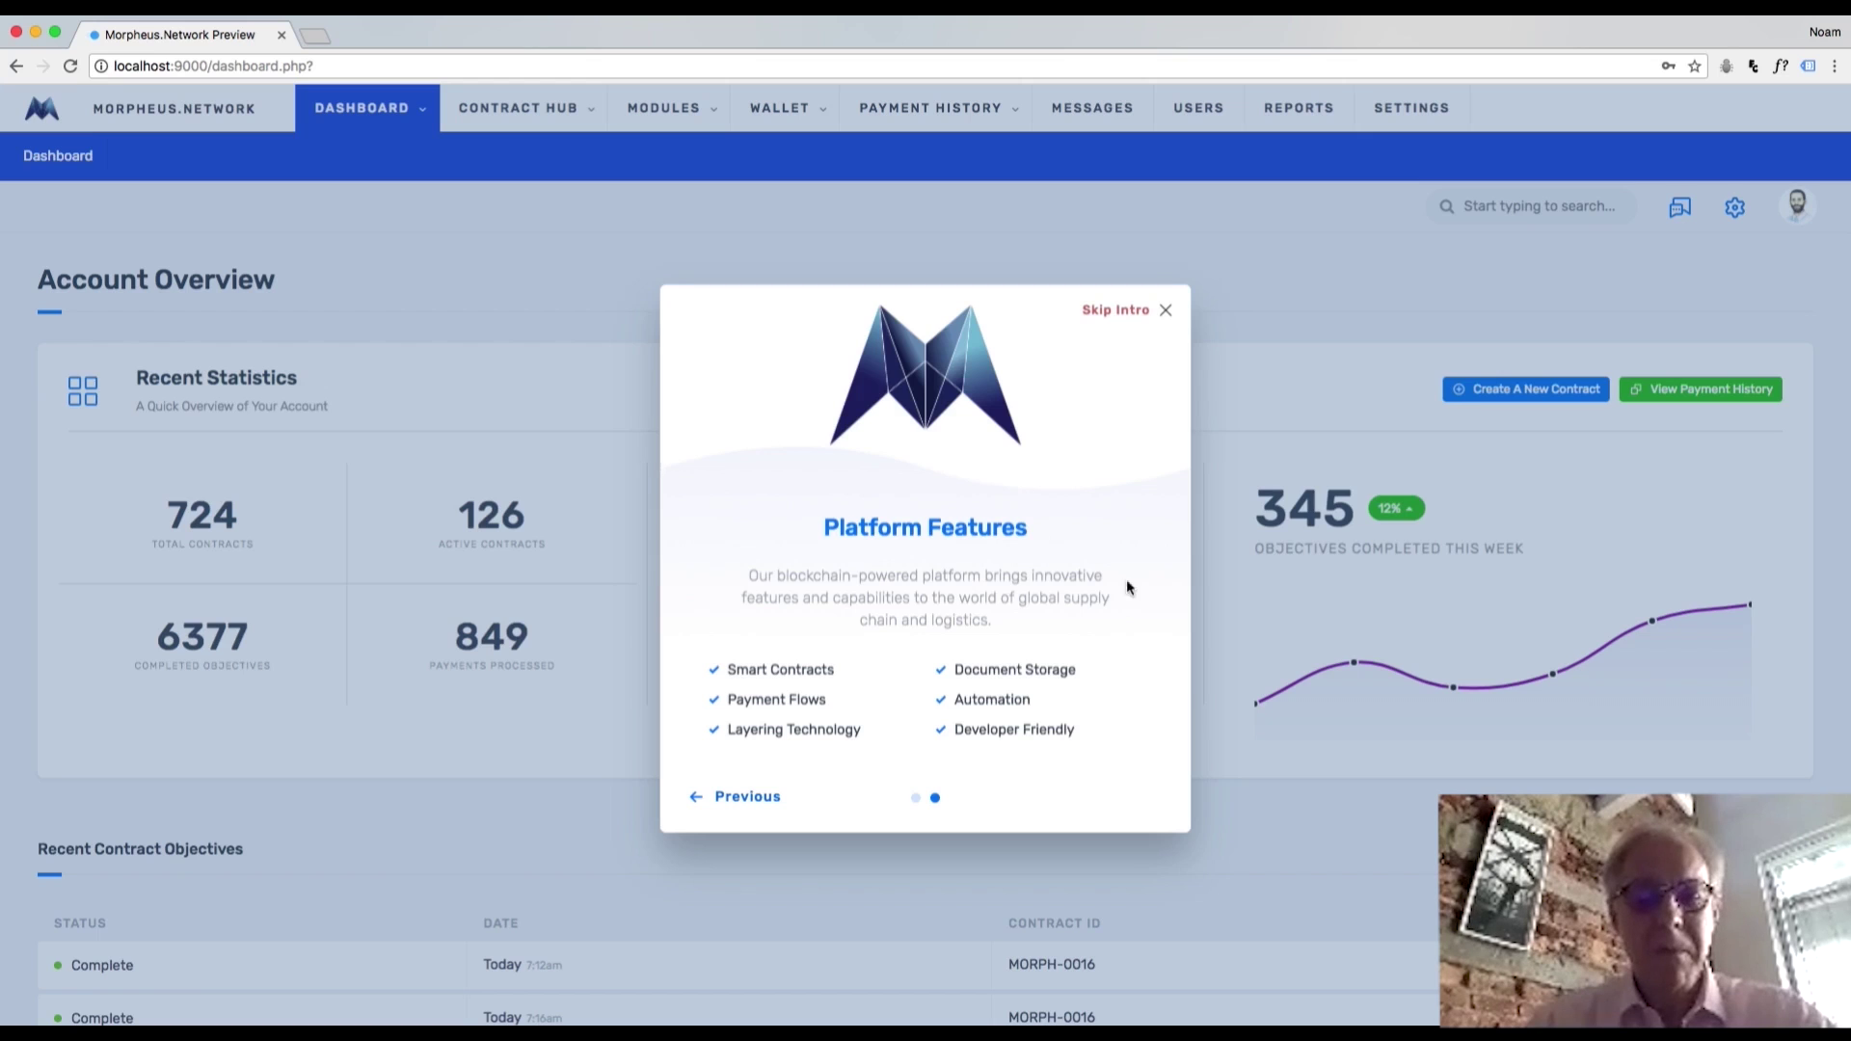
click(1125, 316)
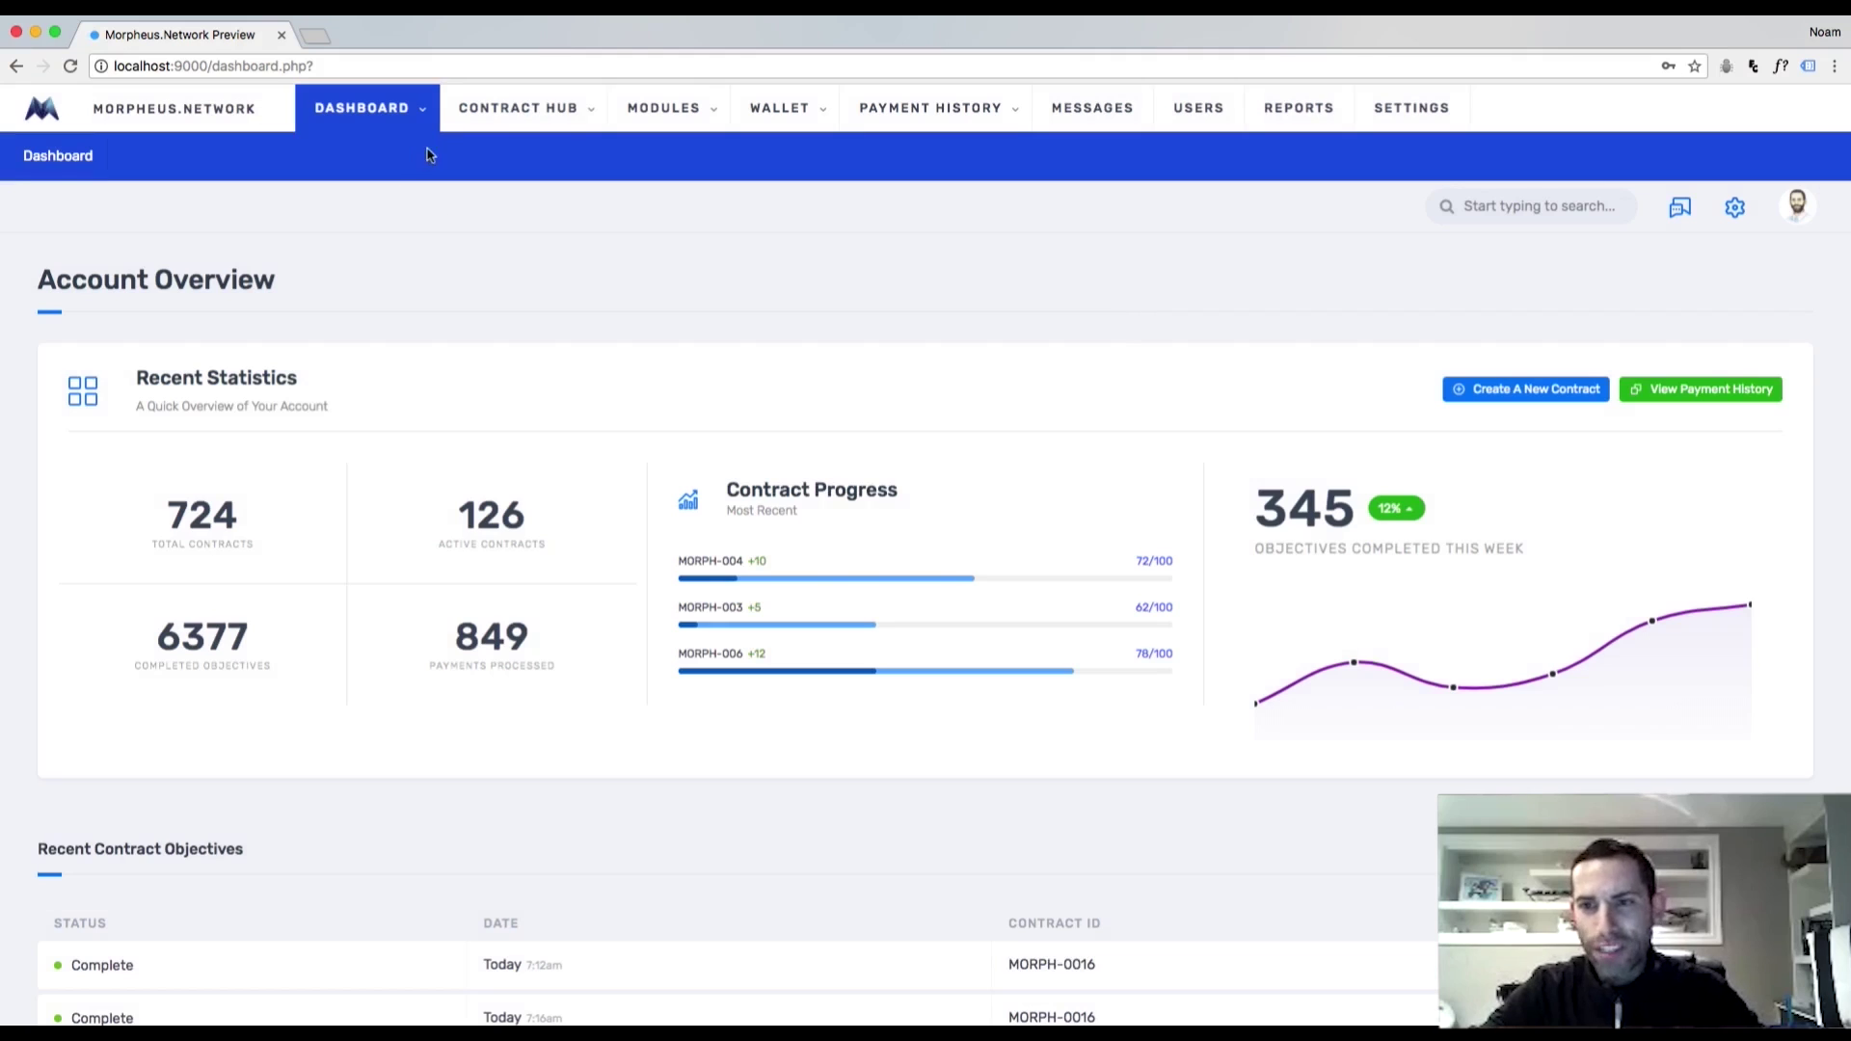
Look over the Contract Hub, Modules, Wallet and Payment History menus, then show the six team contacts.
mouse_move(498, 126)
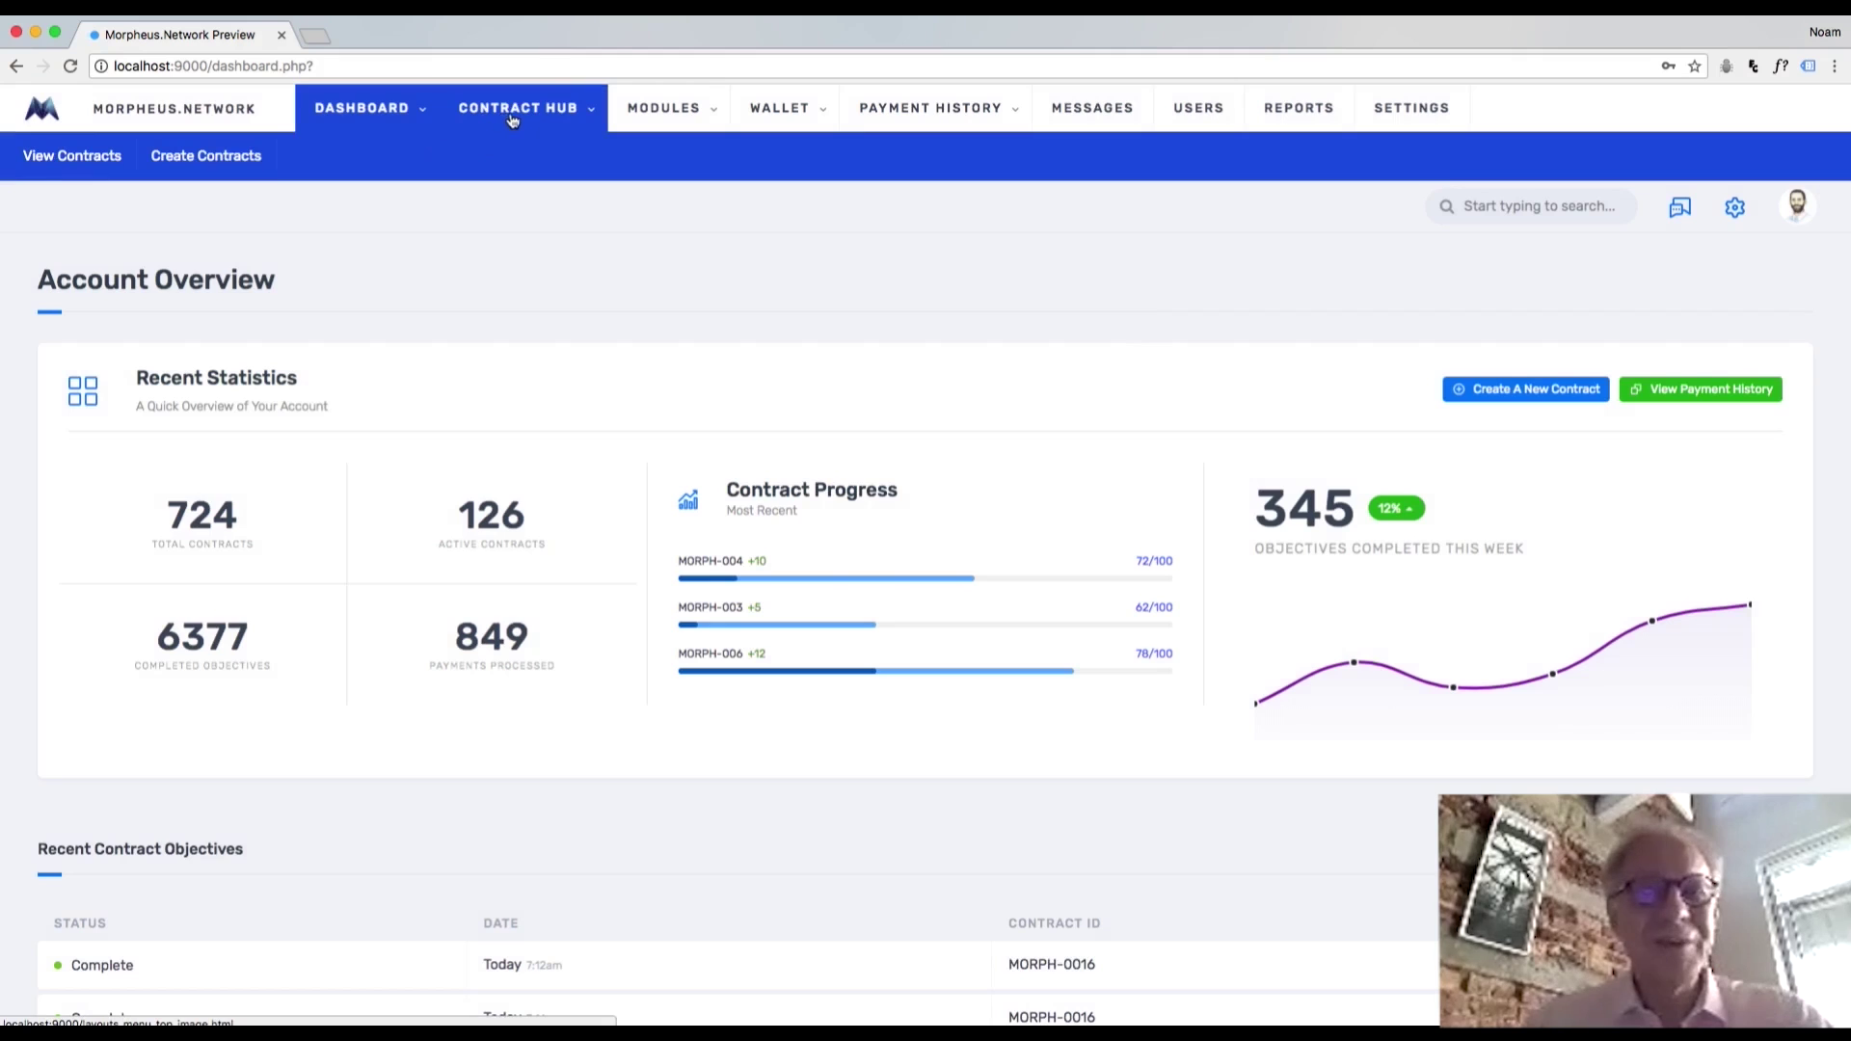
mouse_move(651, 117)
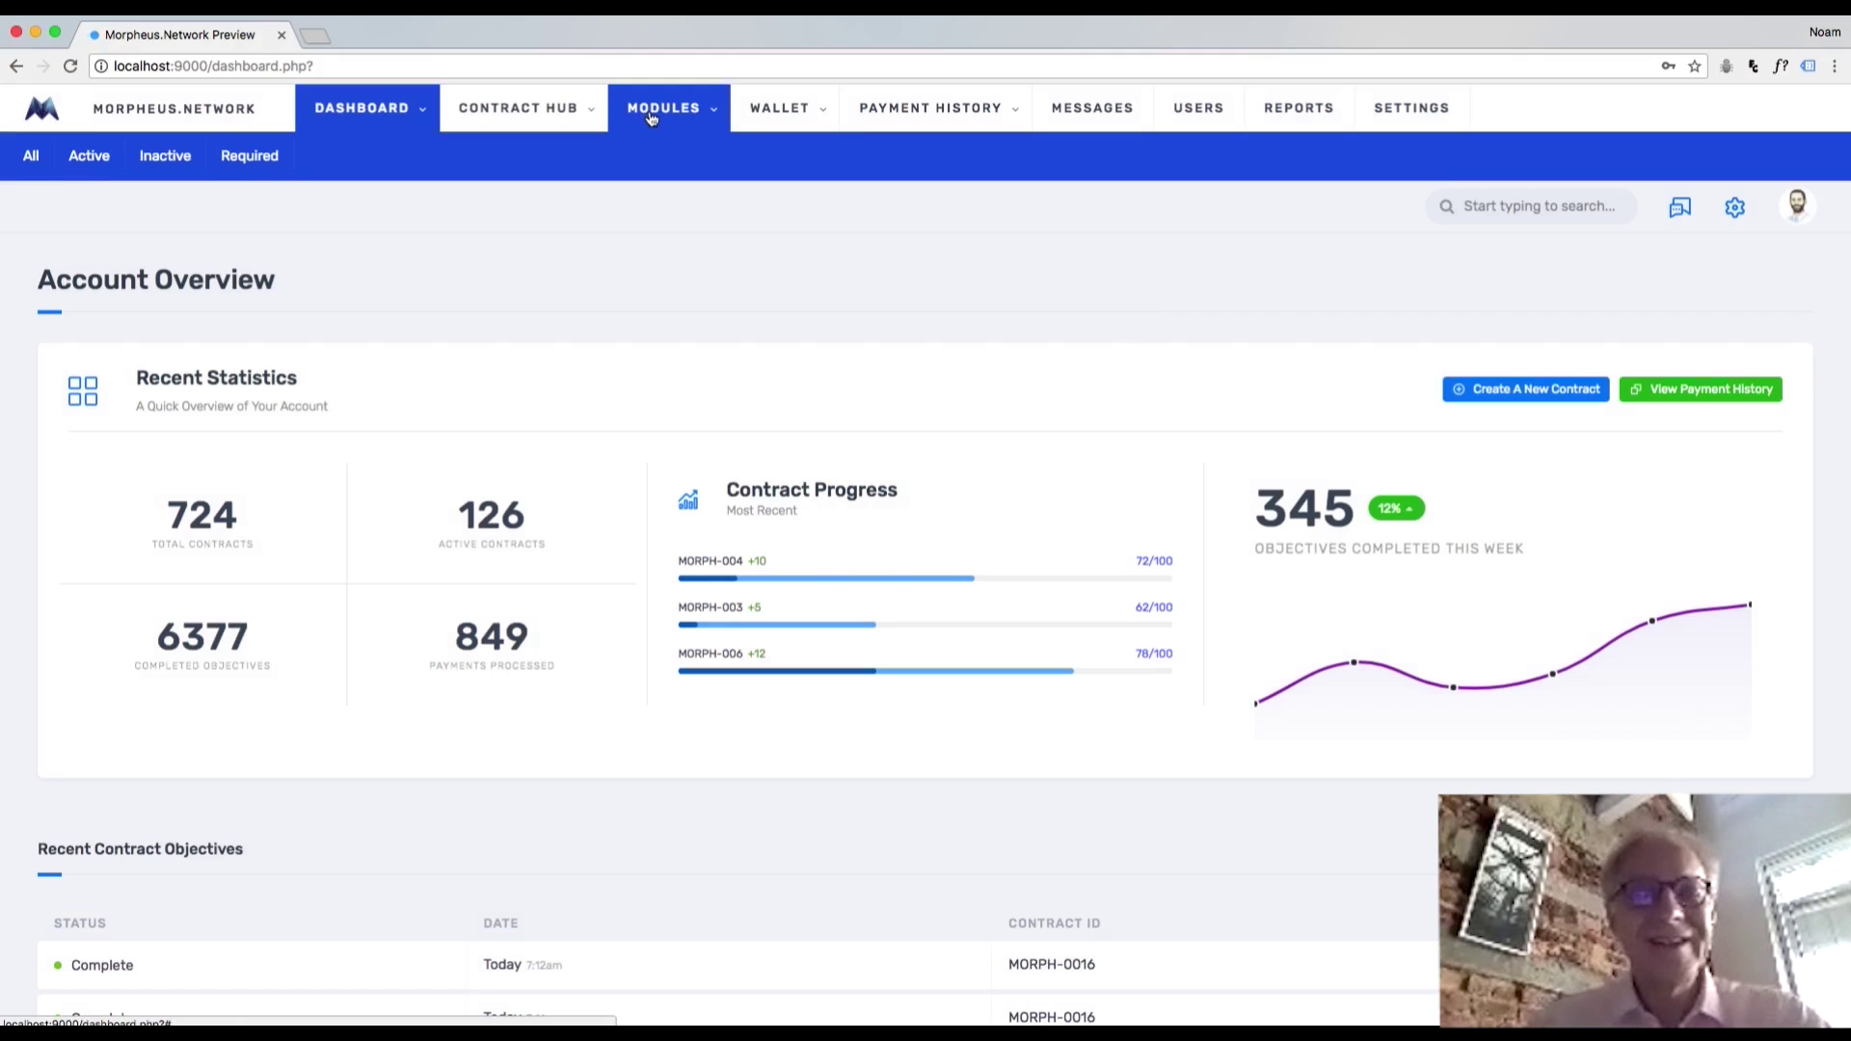
mouse_move(773, 123)
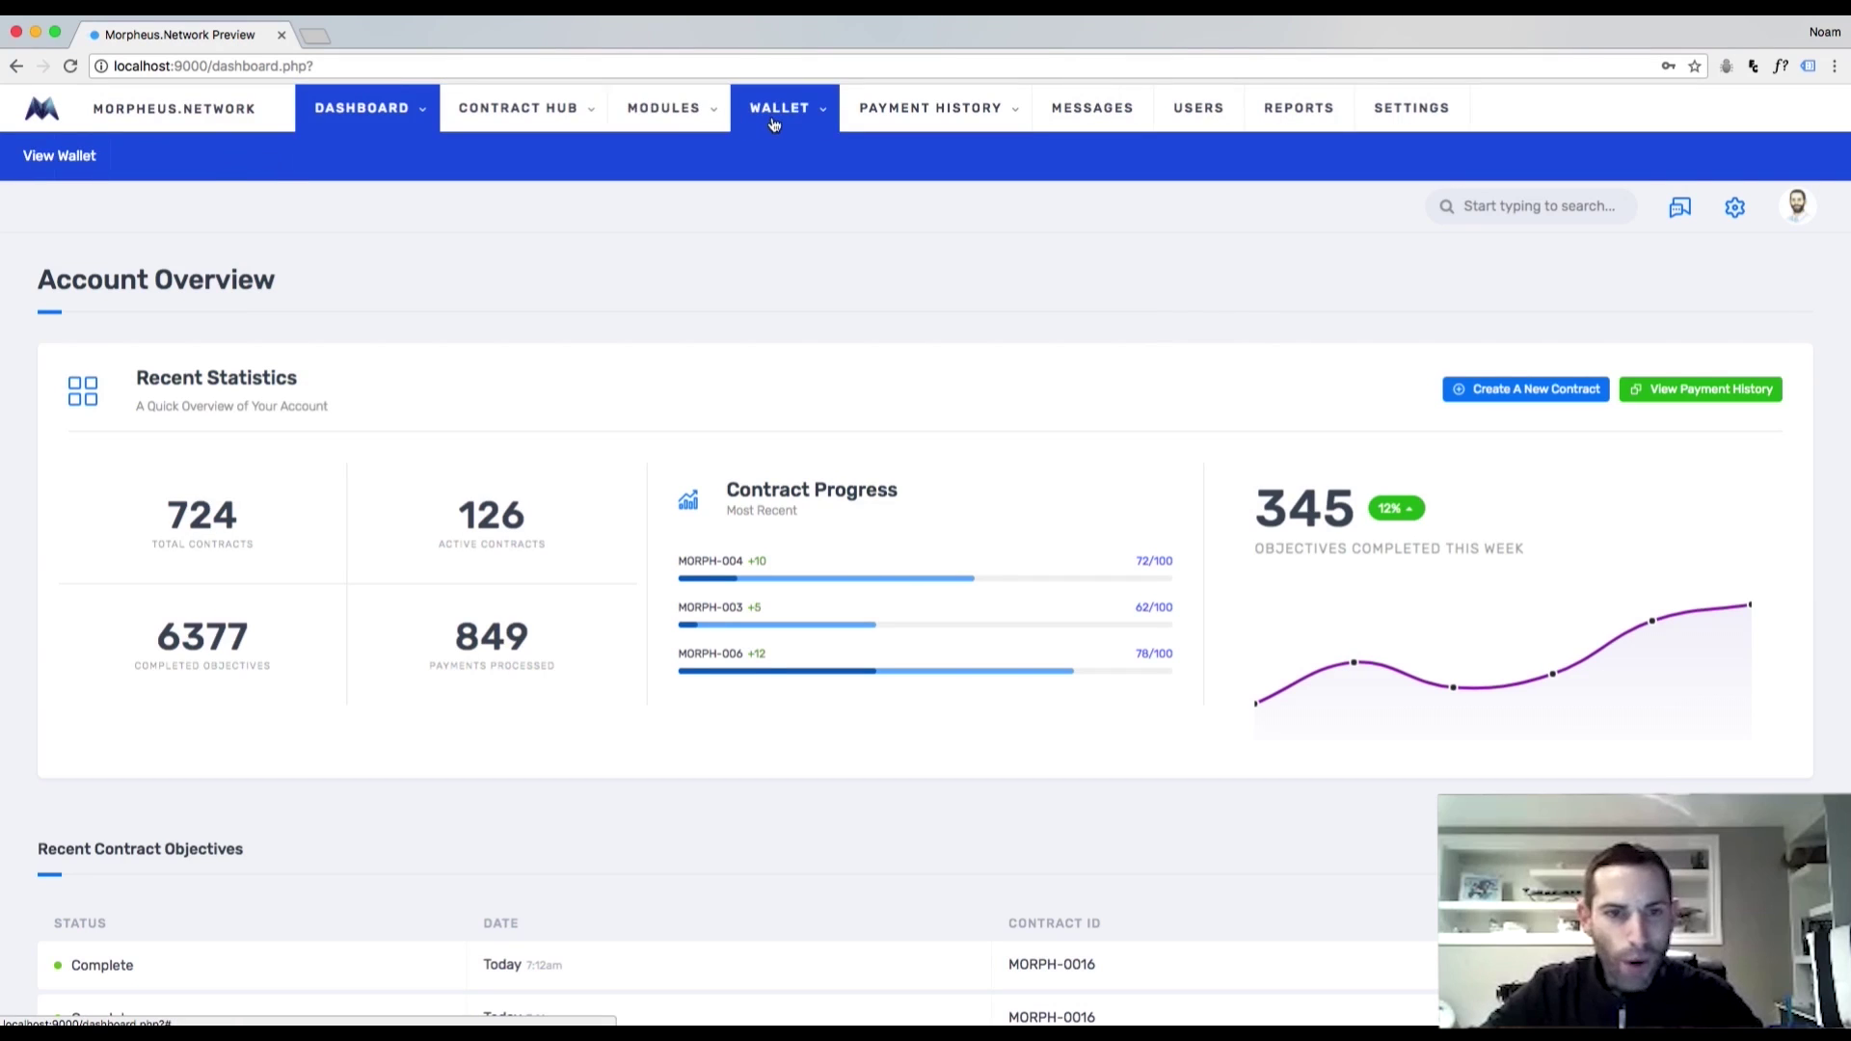
mouse_move(935, 122)
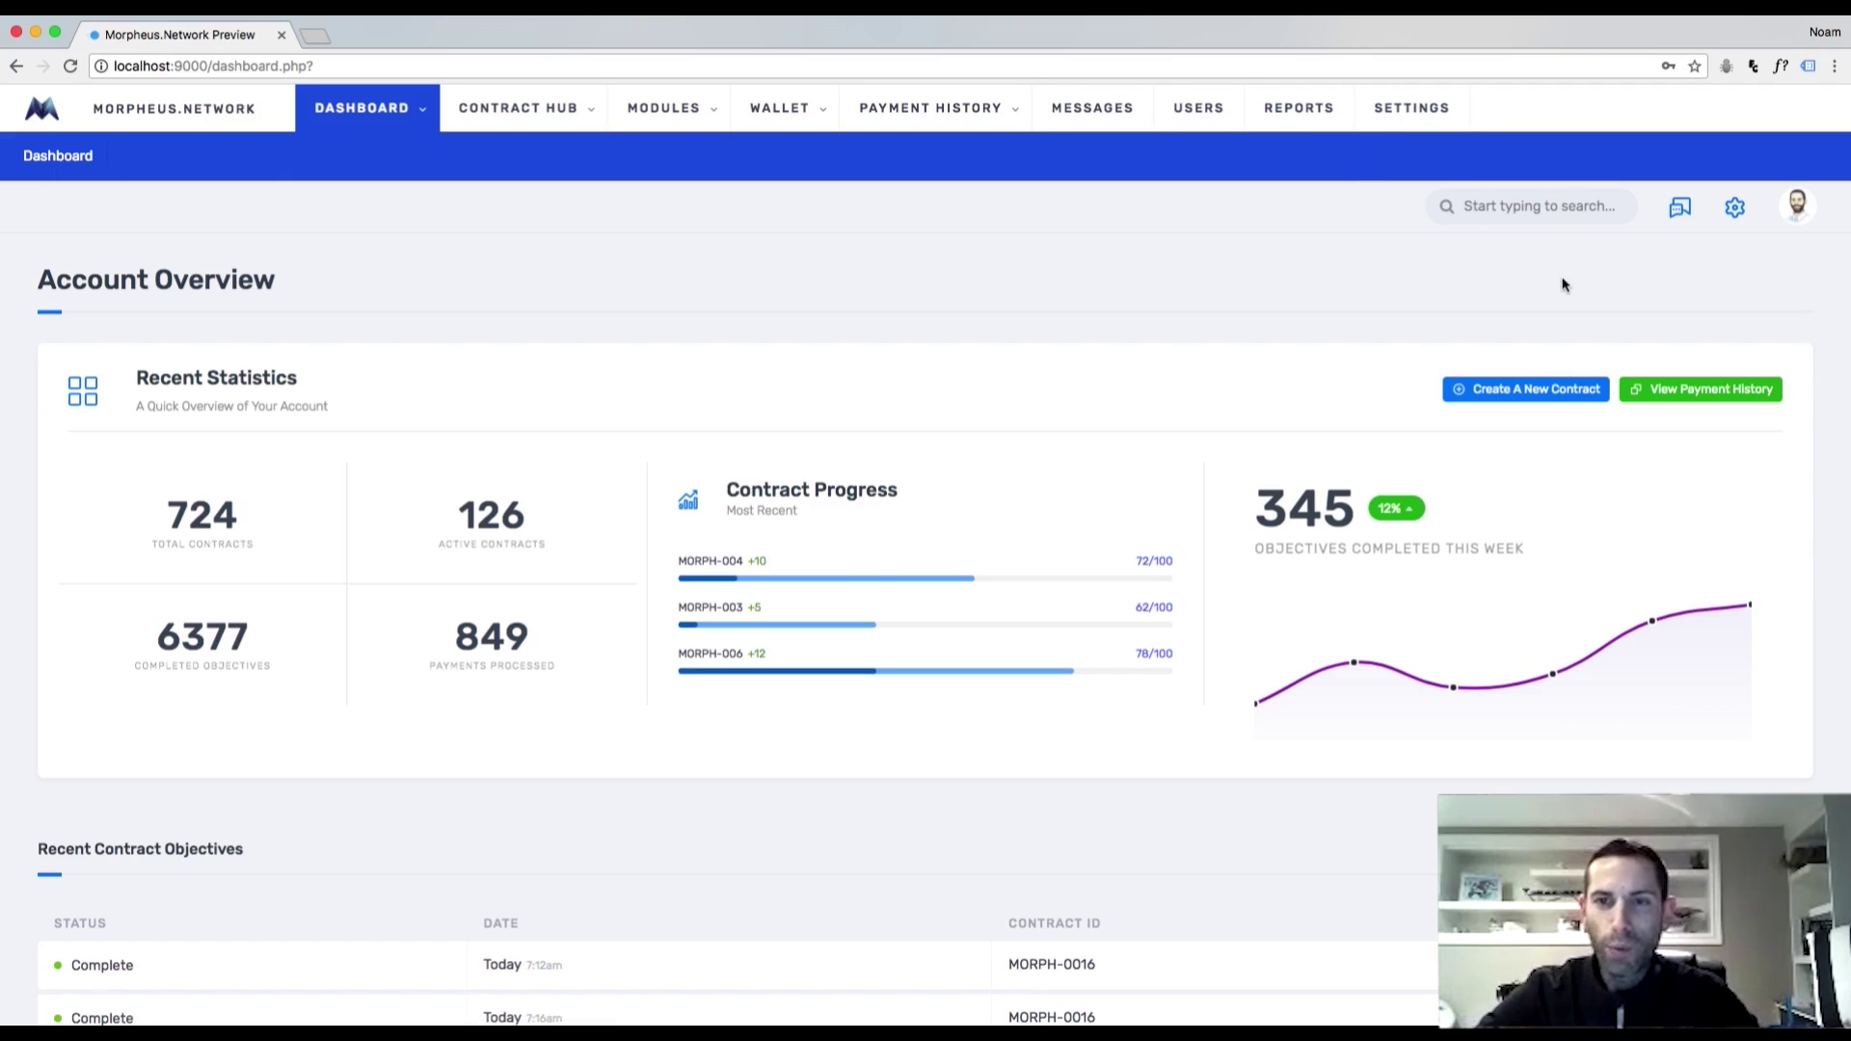
click(1796, 209)
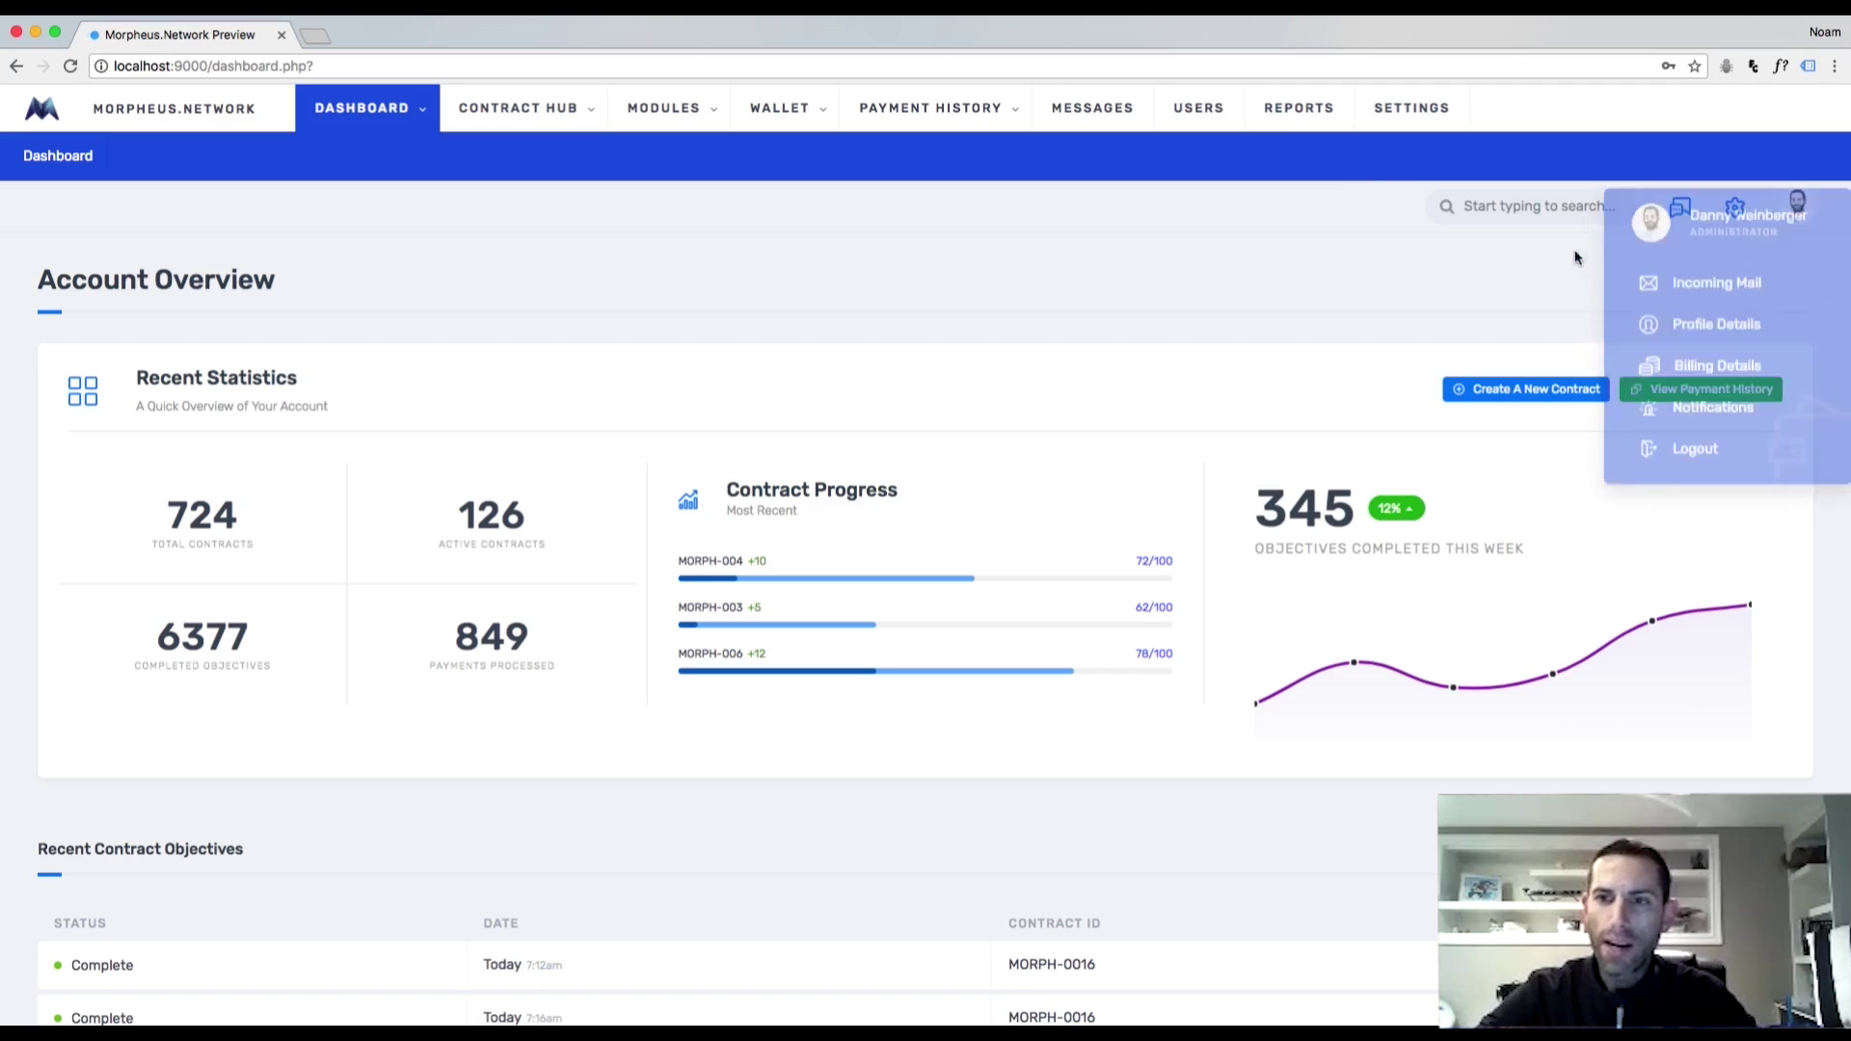
click(1681, 214)
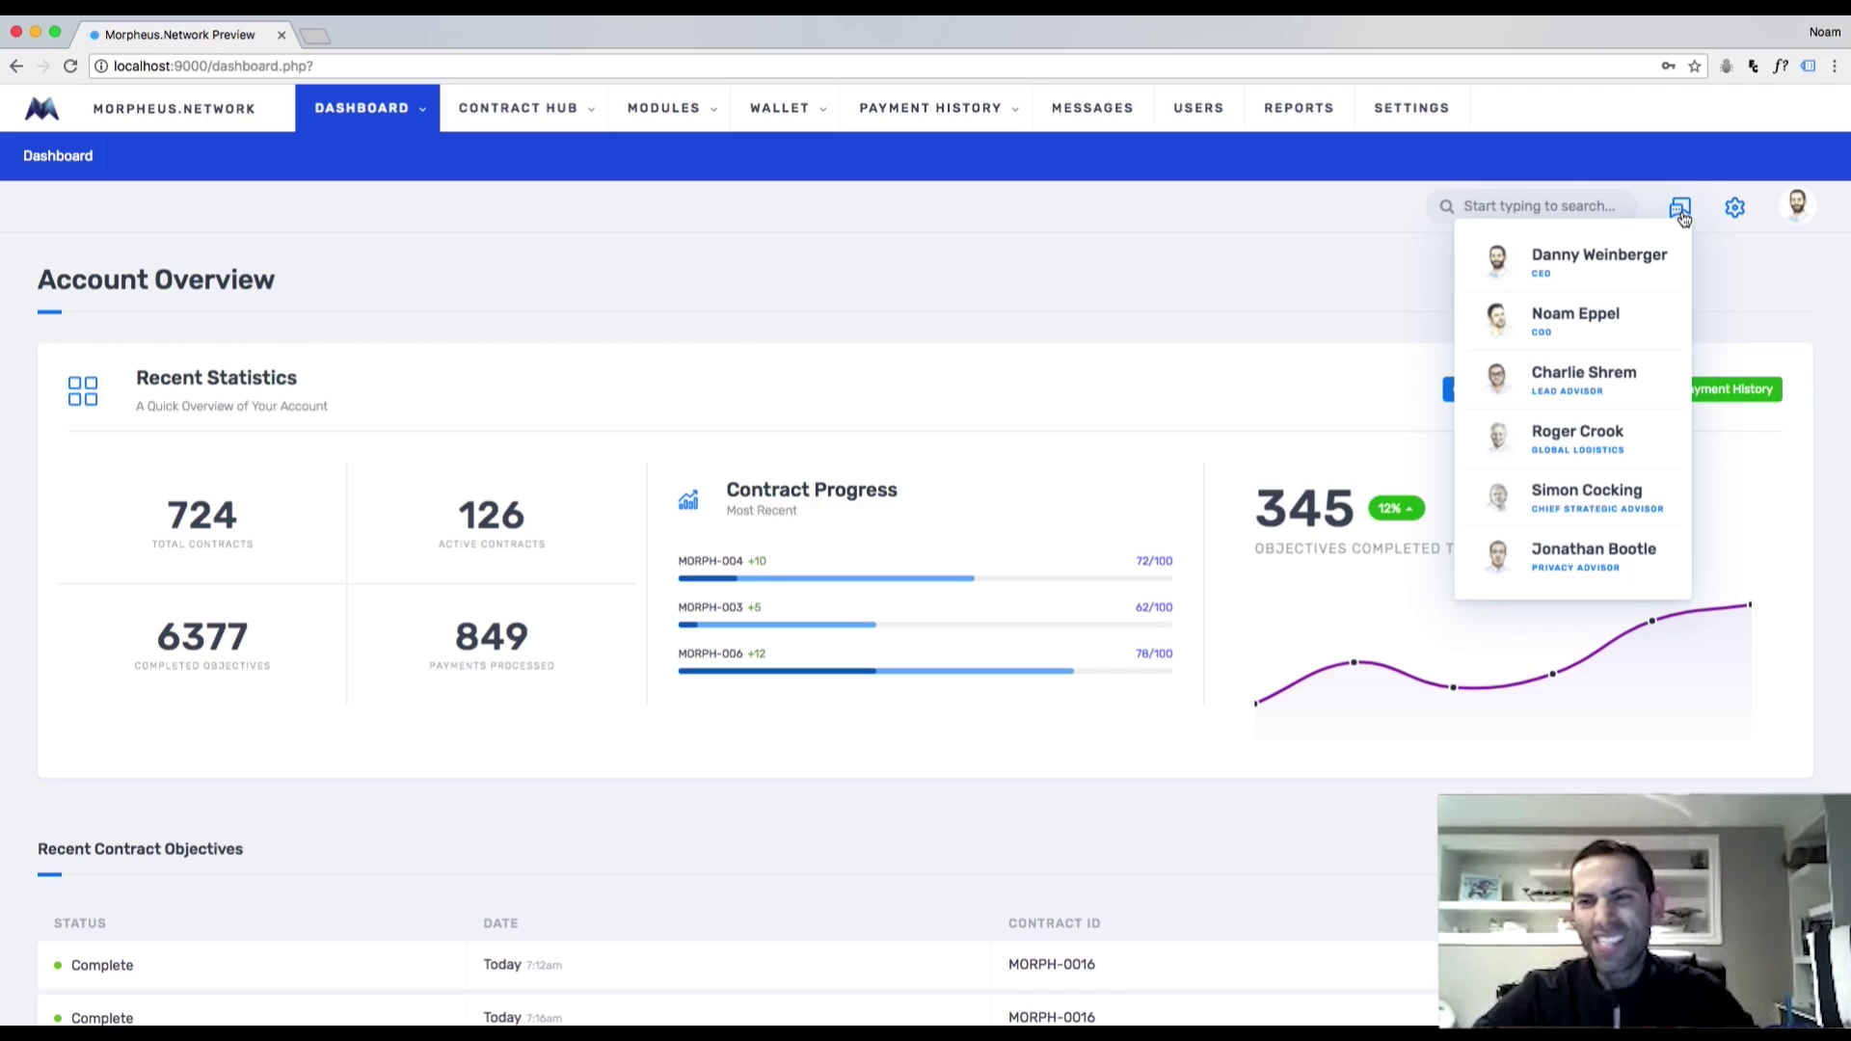
scroll(1172, 284, down, 2)
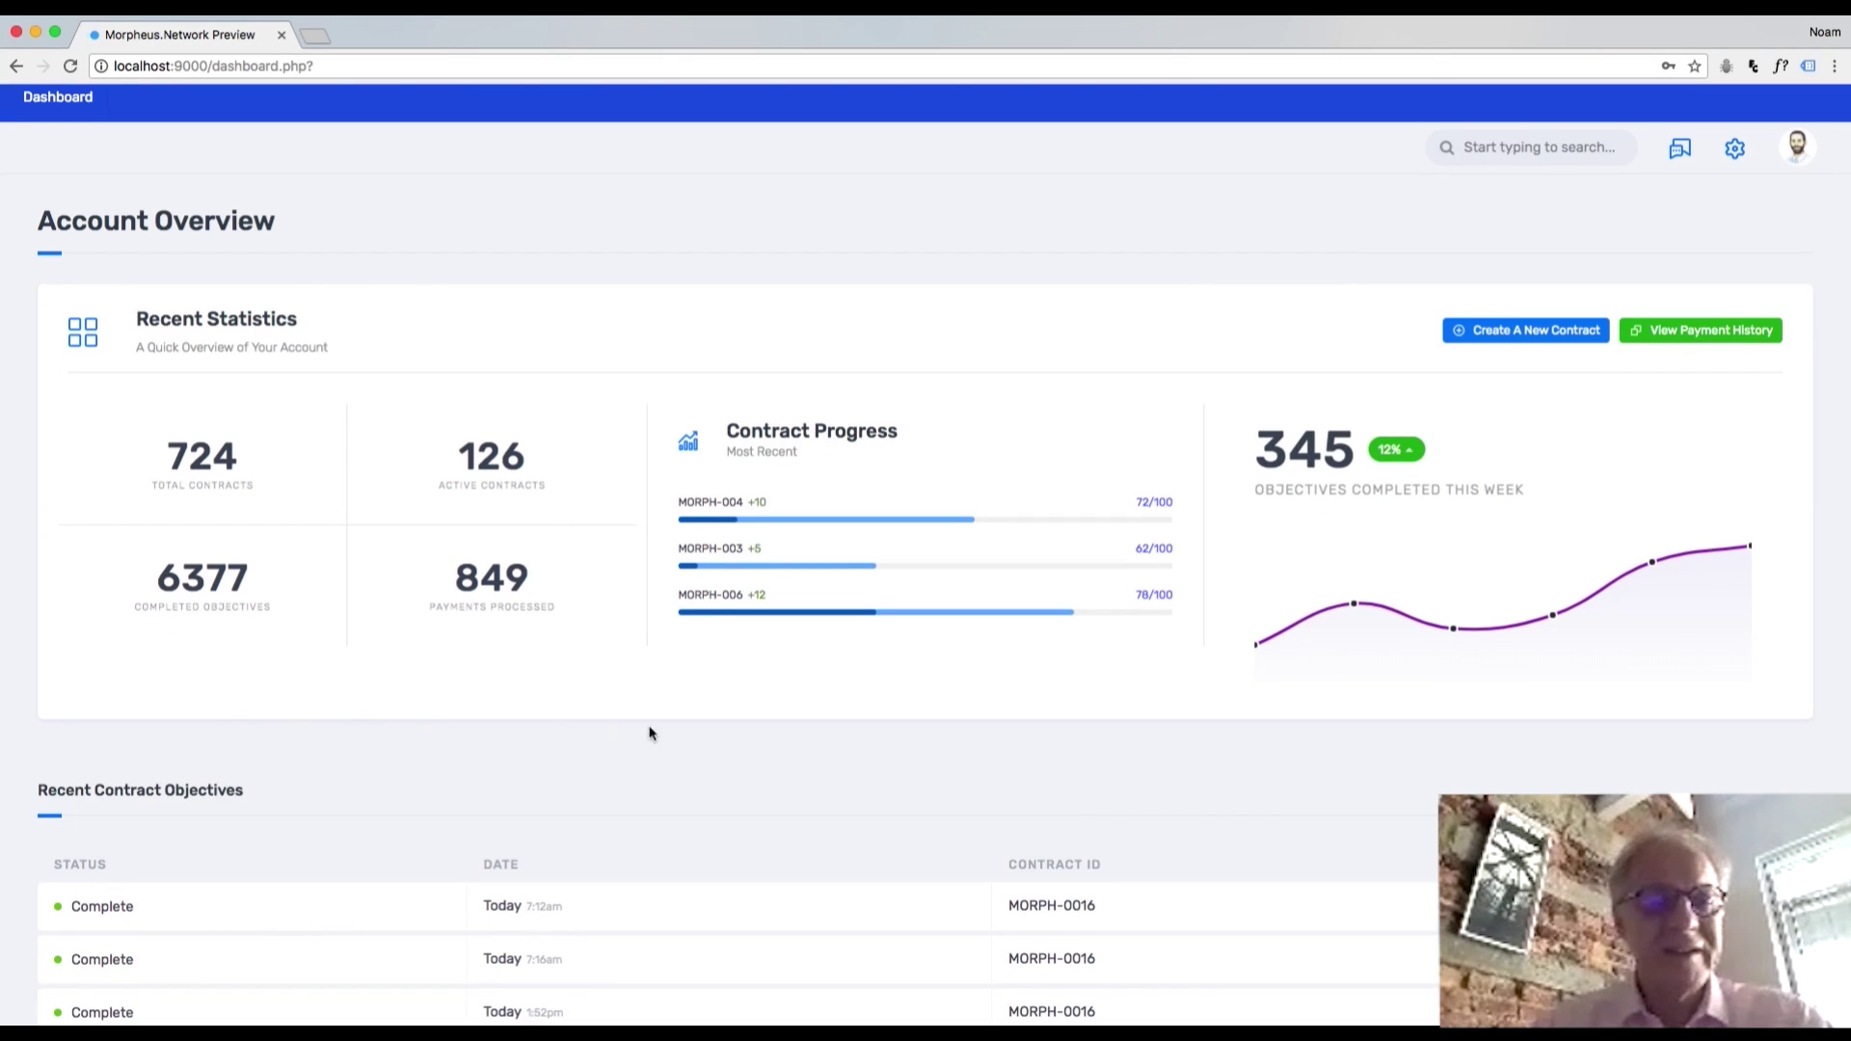
Scroll through Recent Contract Objectives, then go to View Contracts under Contract Hub.
scroll(763, 736, down, 5)
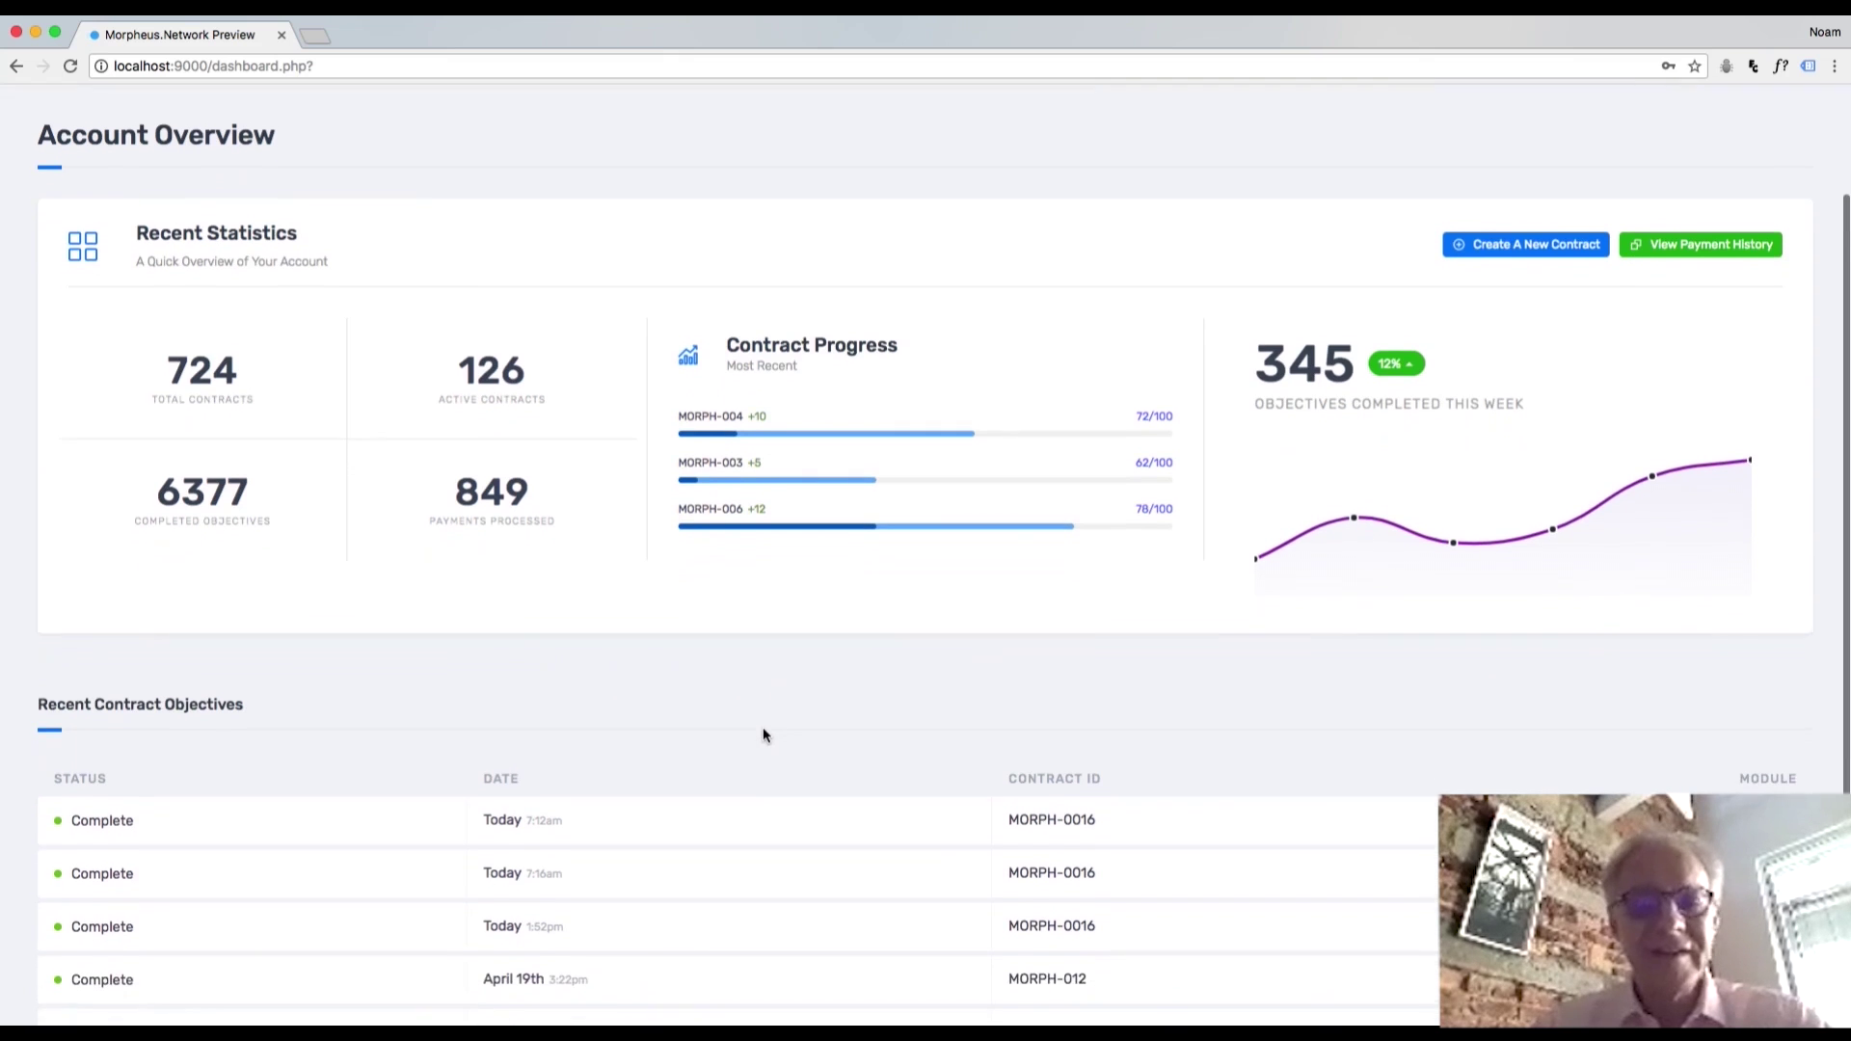
scroll(763, 736, down, 1)
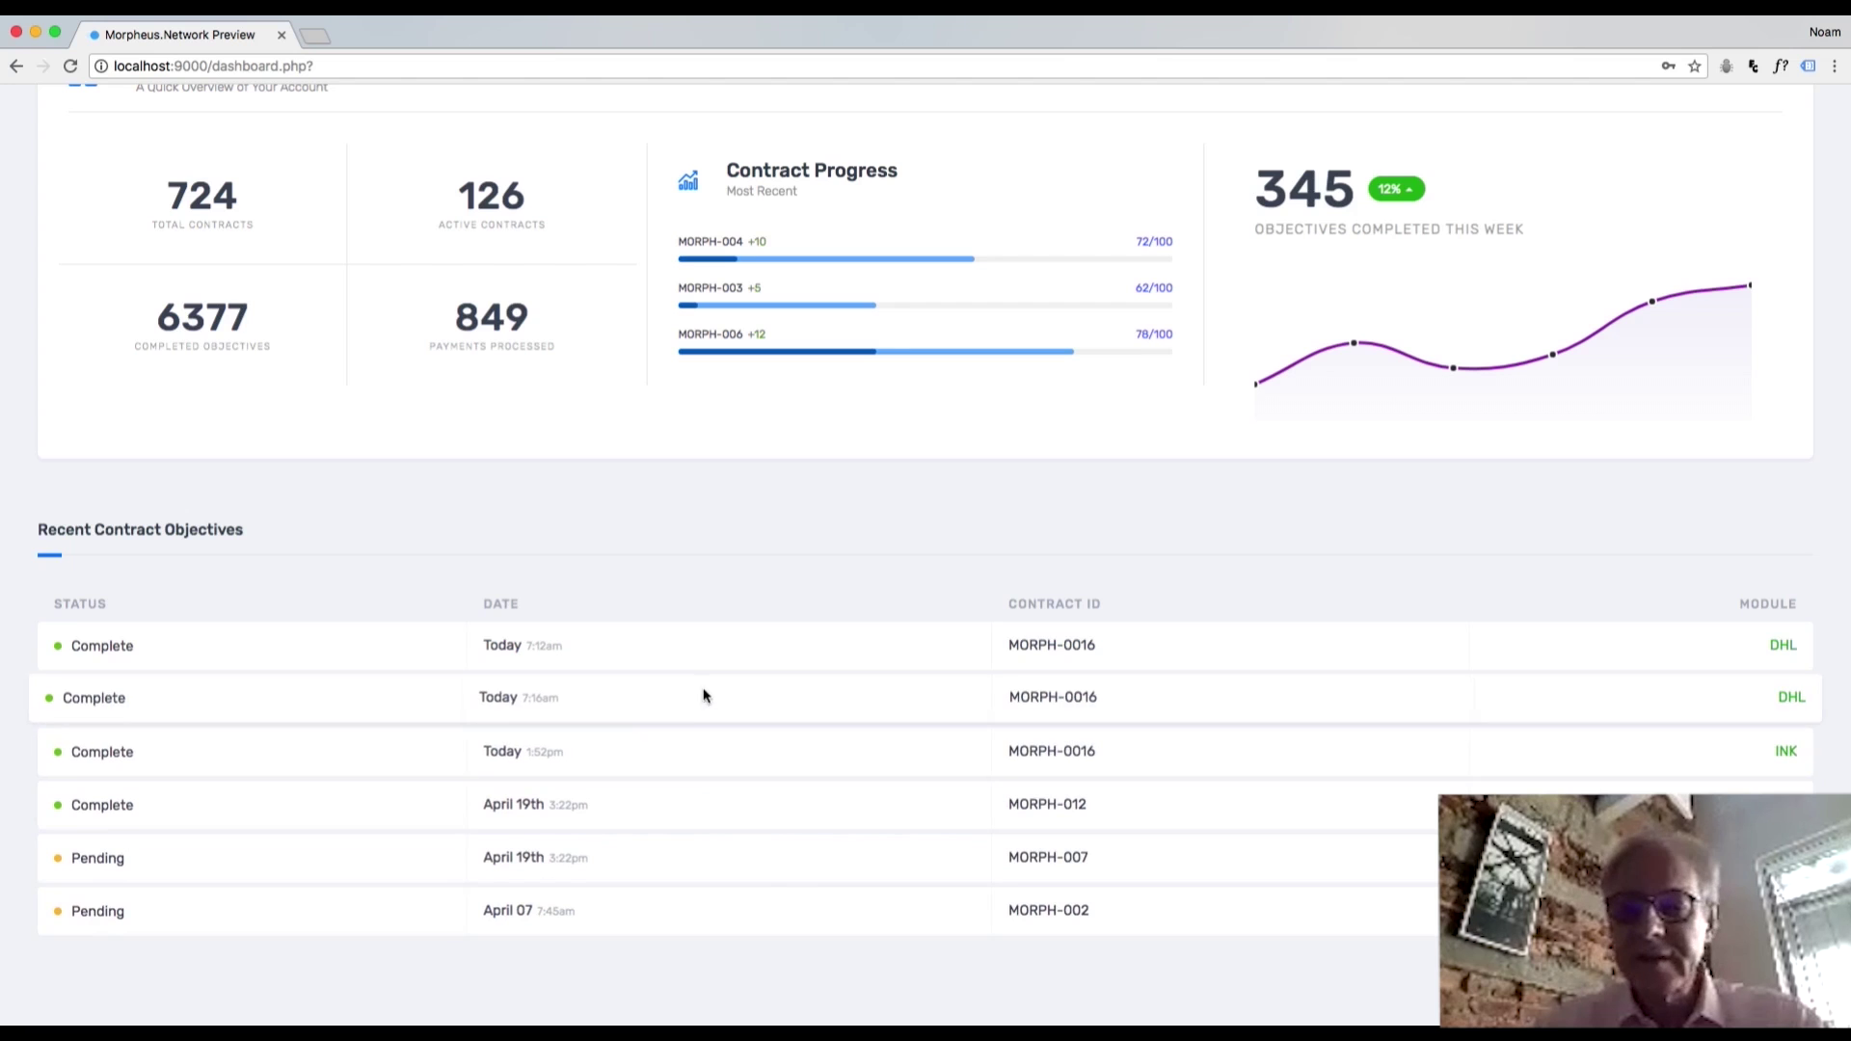
scroll(701, 546, up, 5)
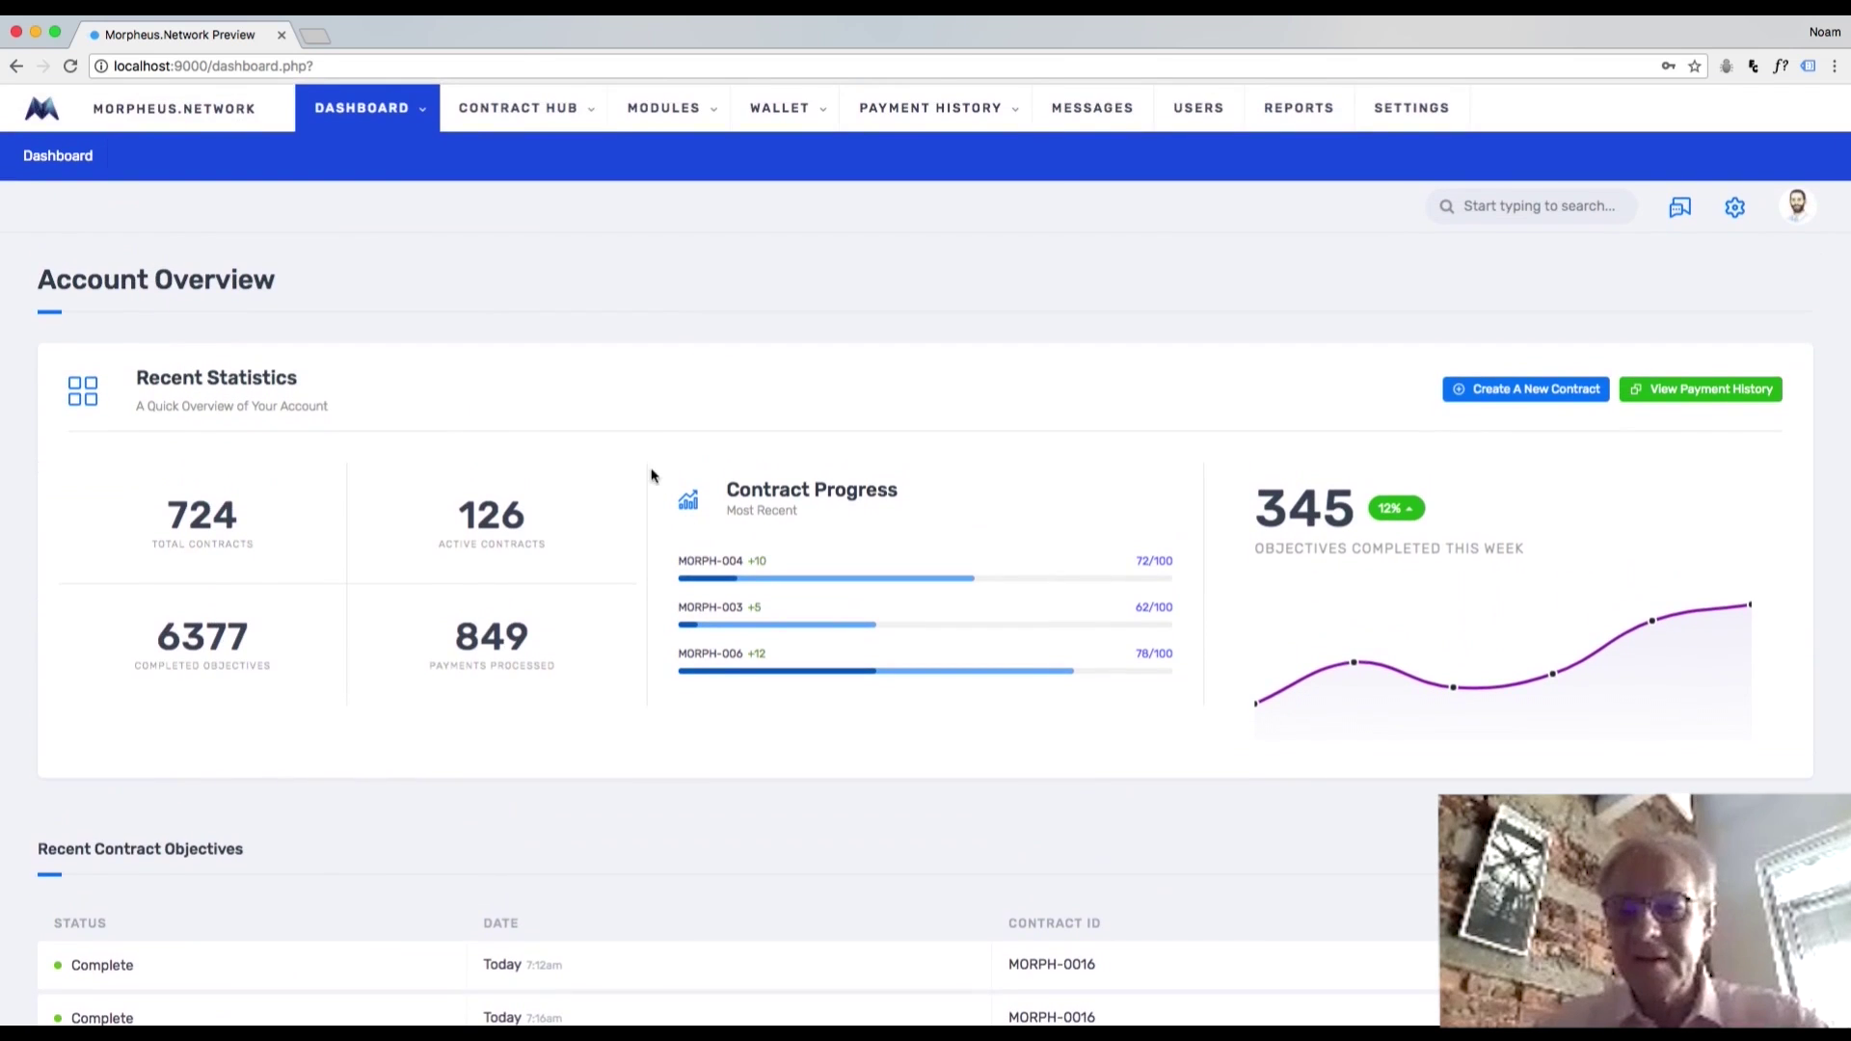
mouse_move(522, 120)
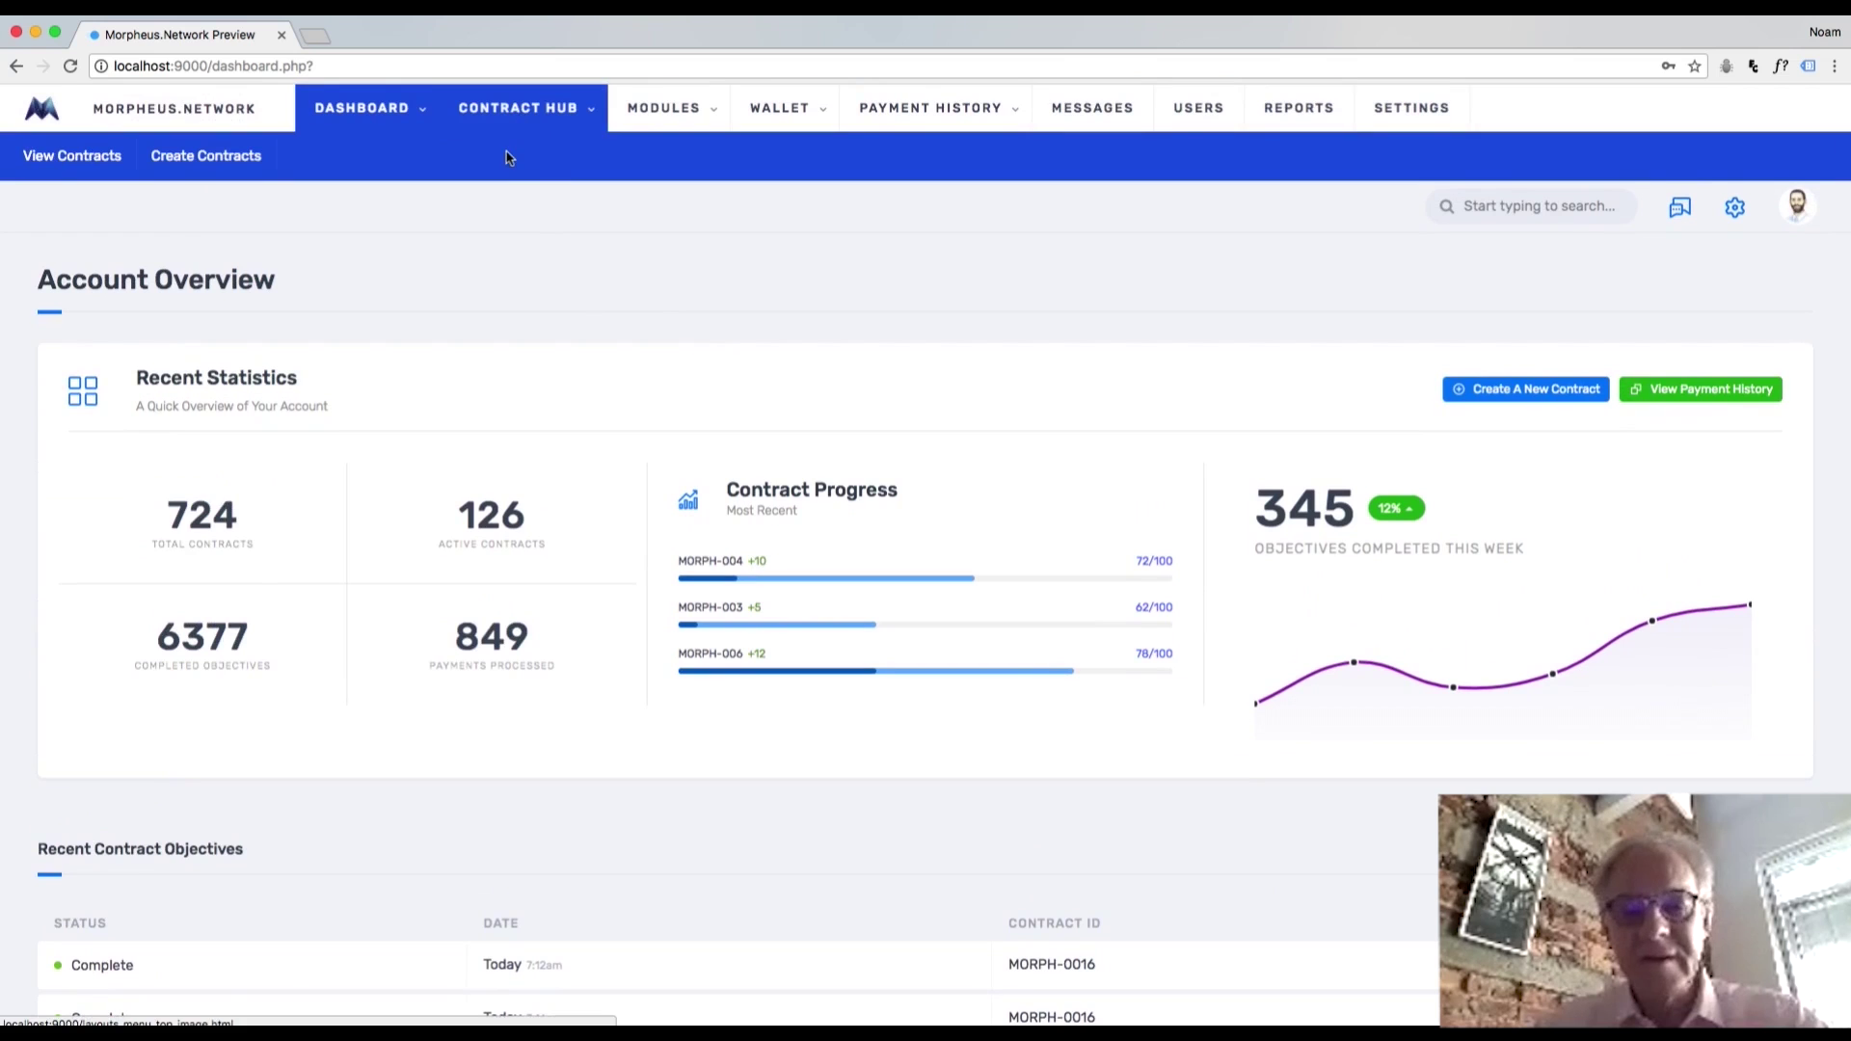
click(94, 162)
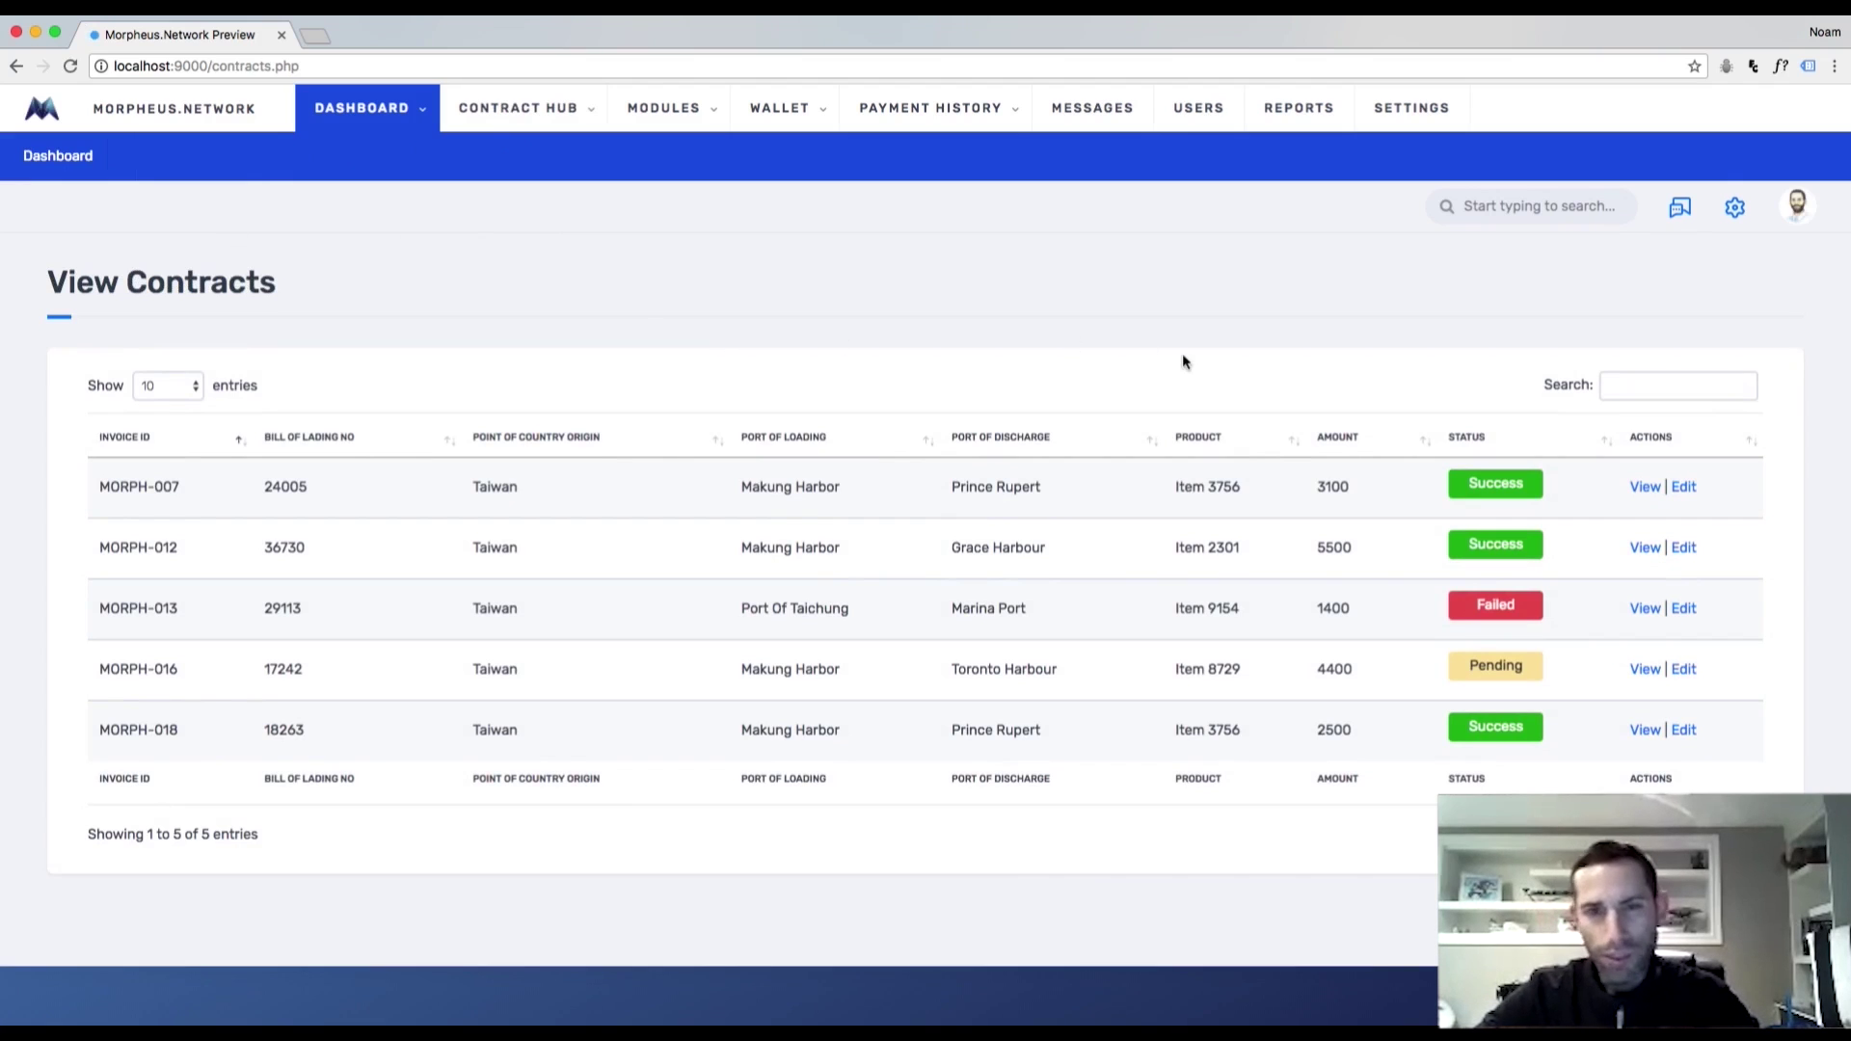
Search the contracts table for 'port' and then 'taichung', clearing each search afterwards.
click(1618, 390)
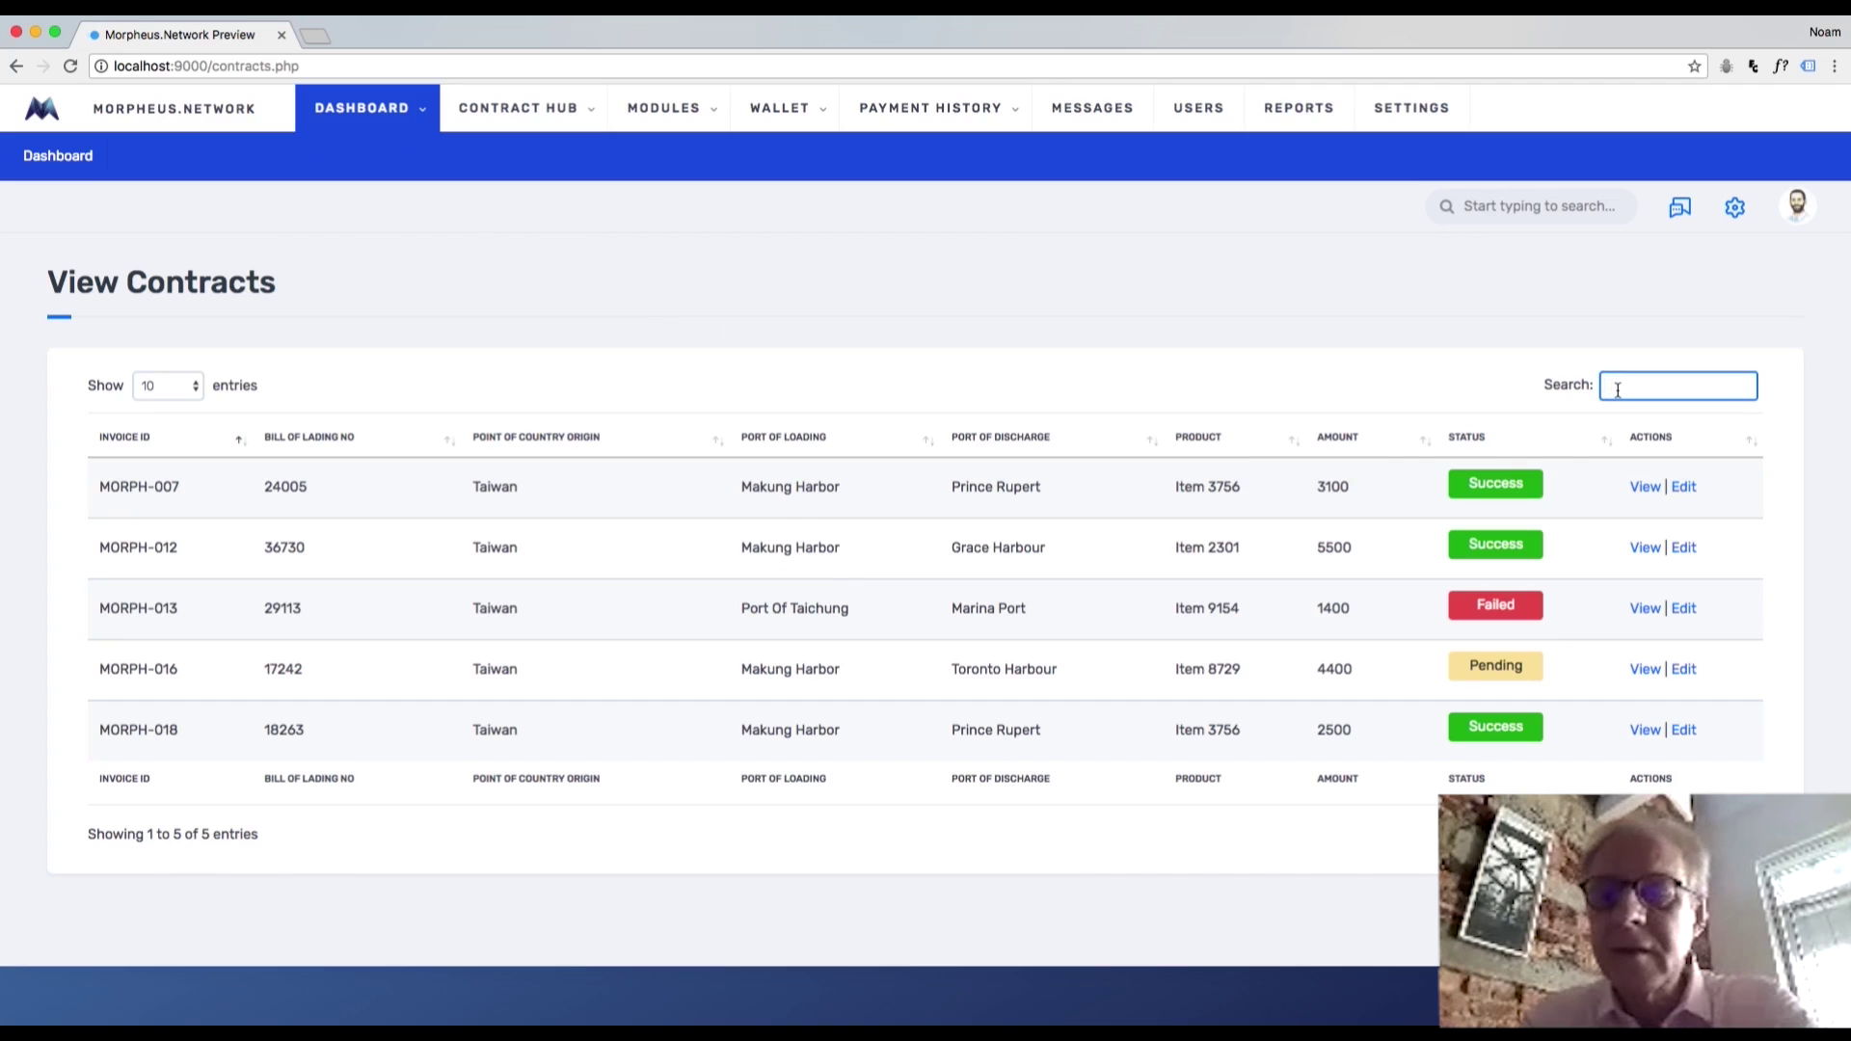
text(port)
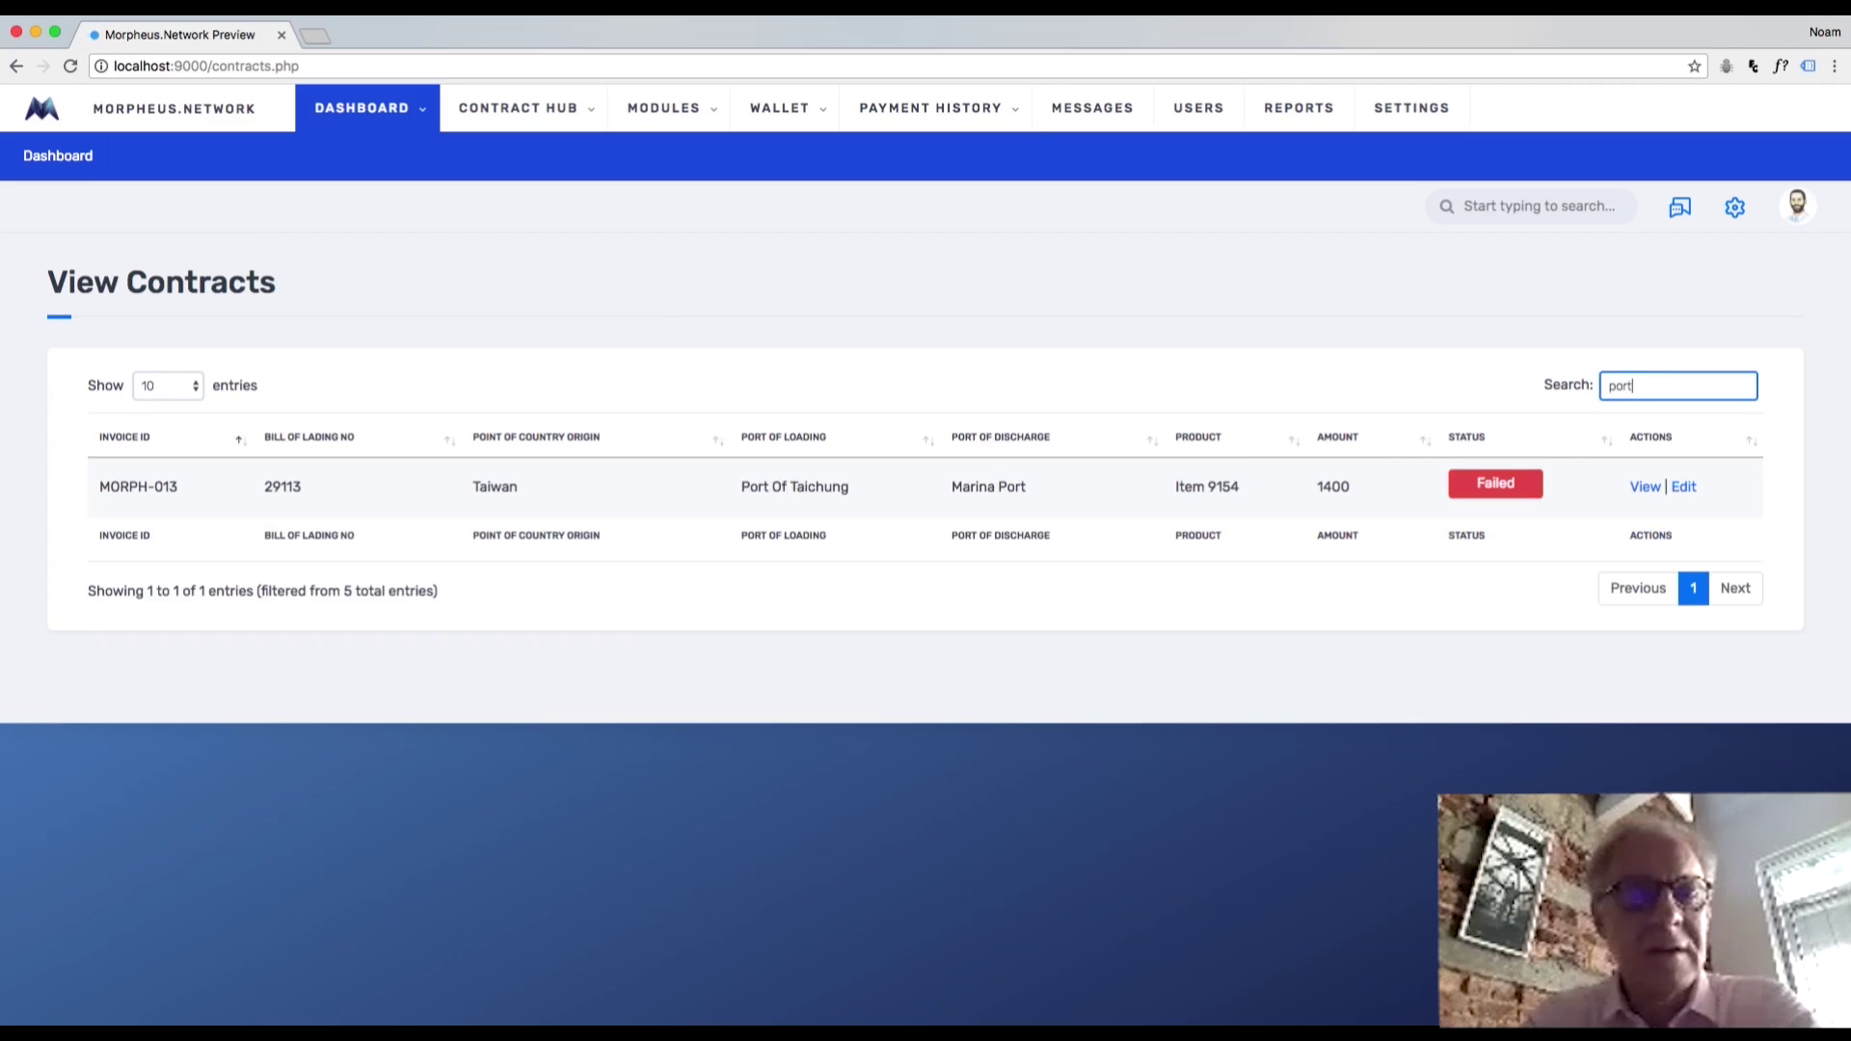
key(BackSpace)
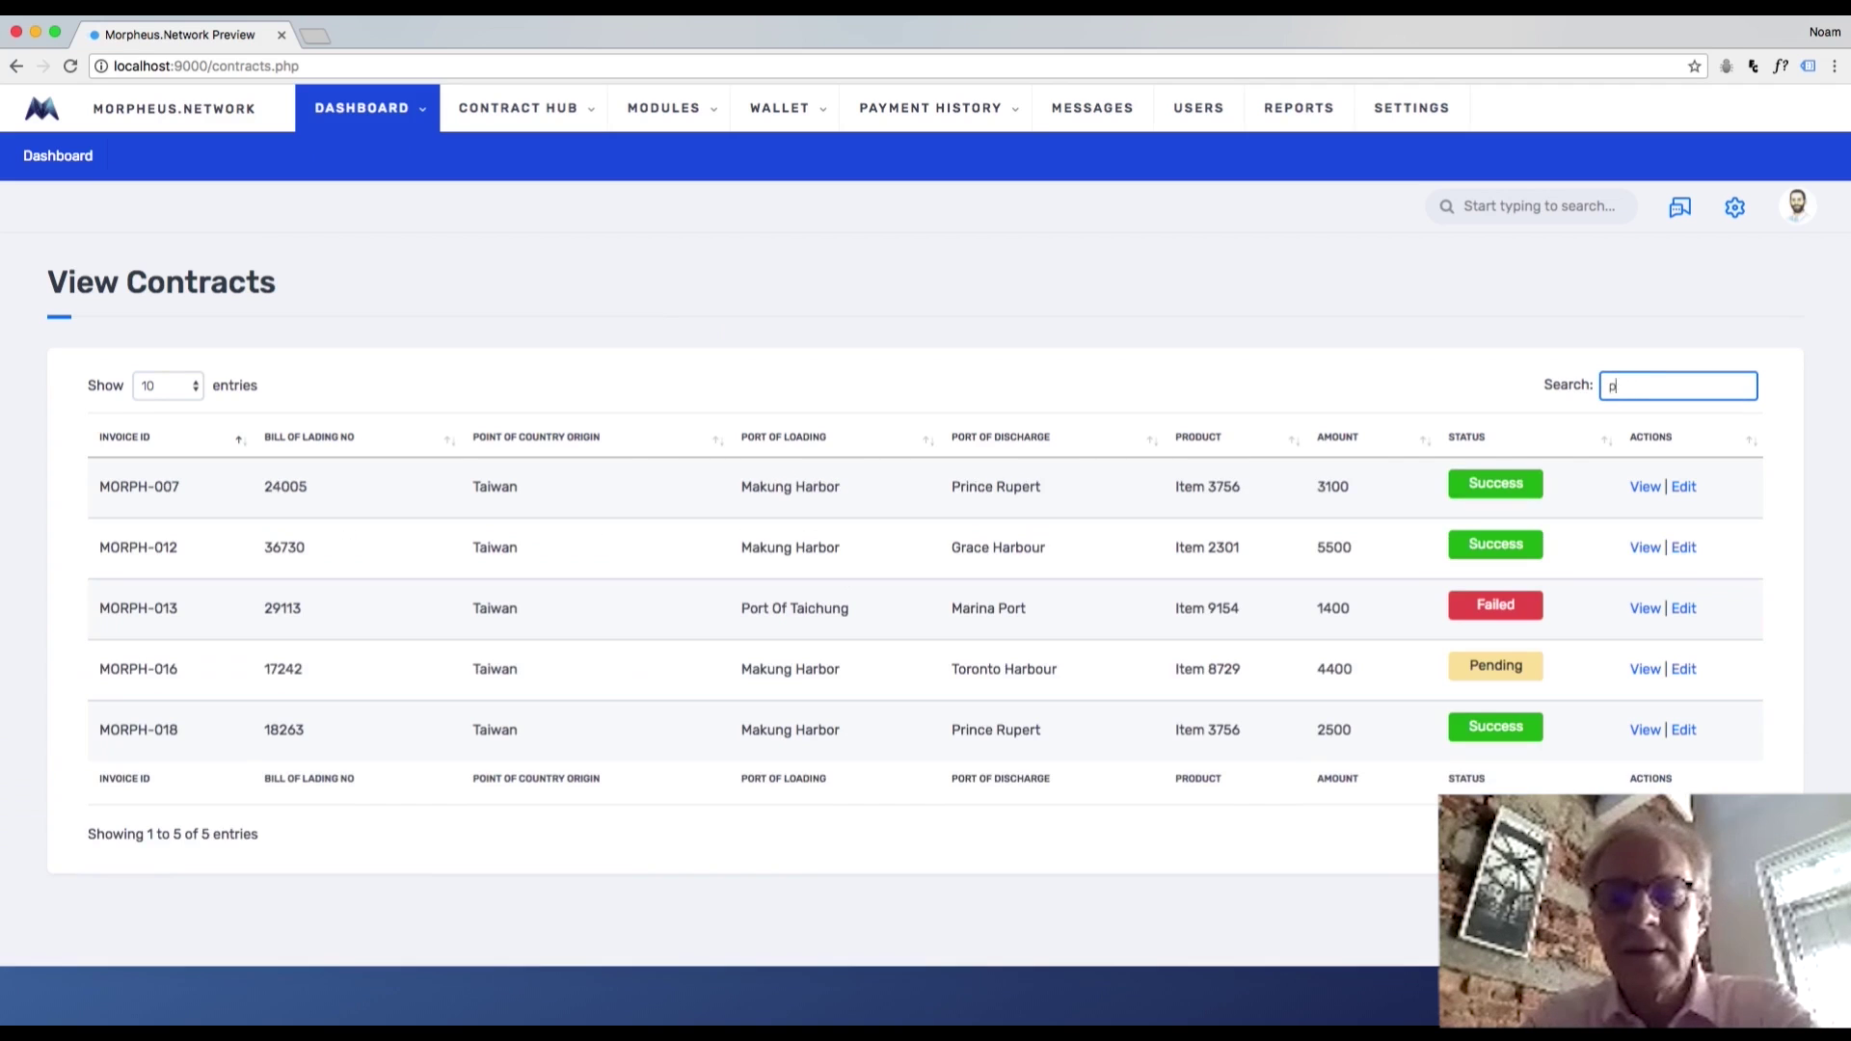
text(taichung)
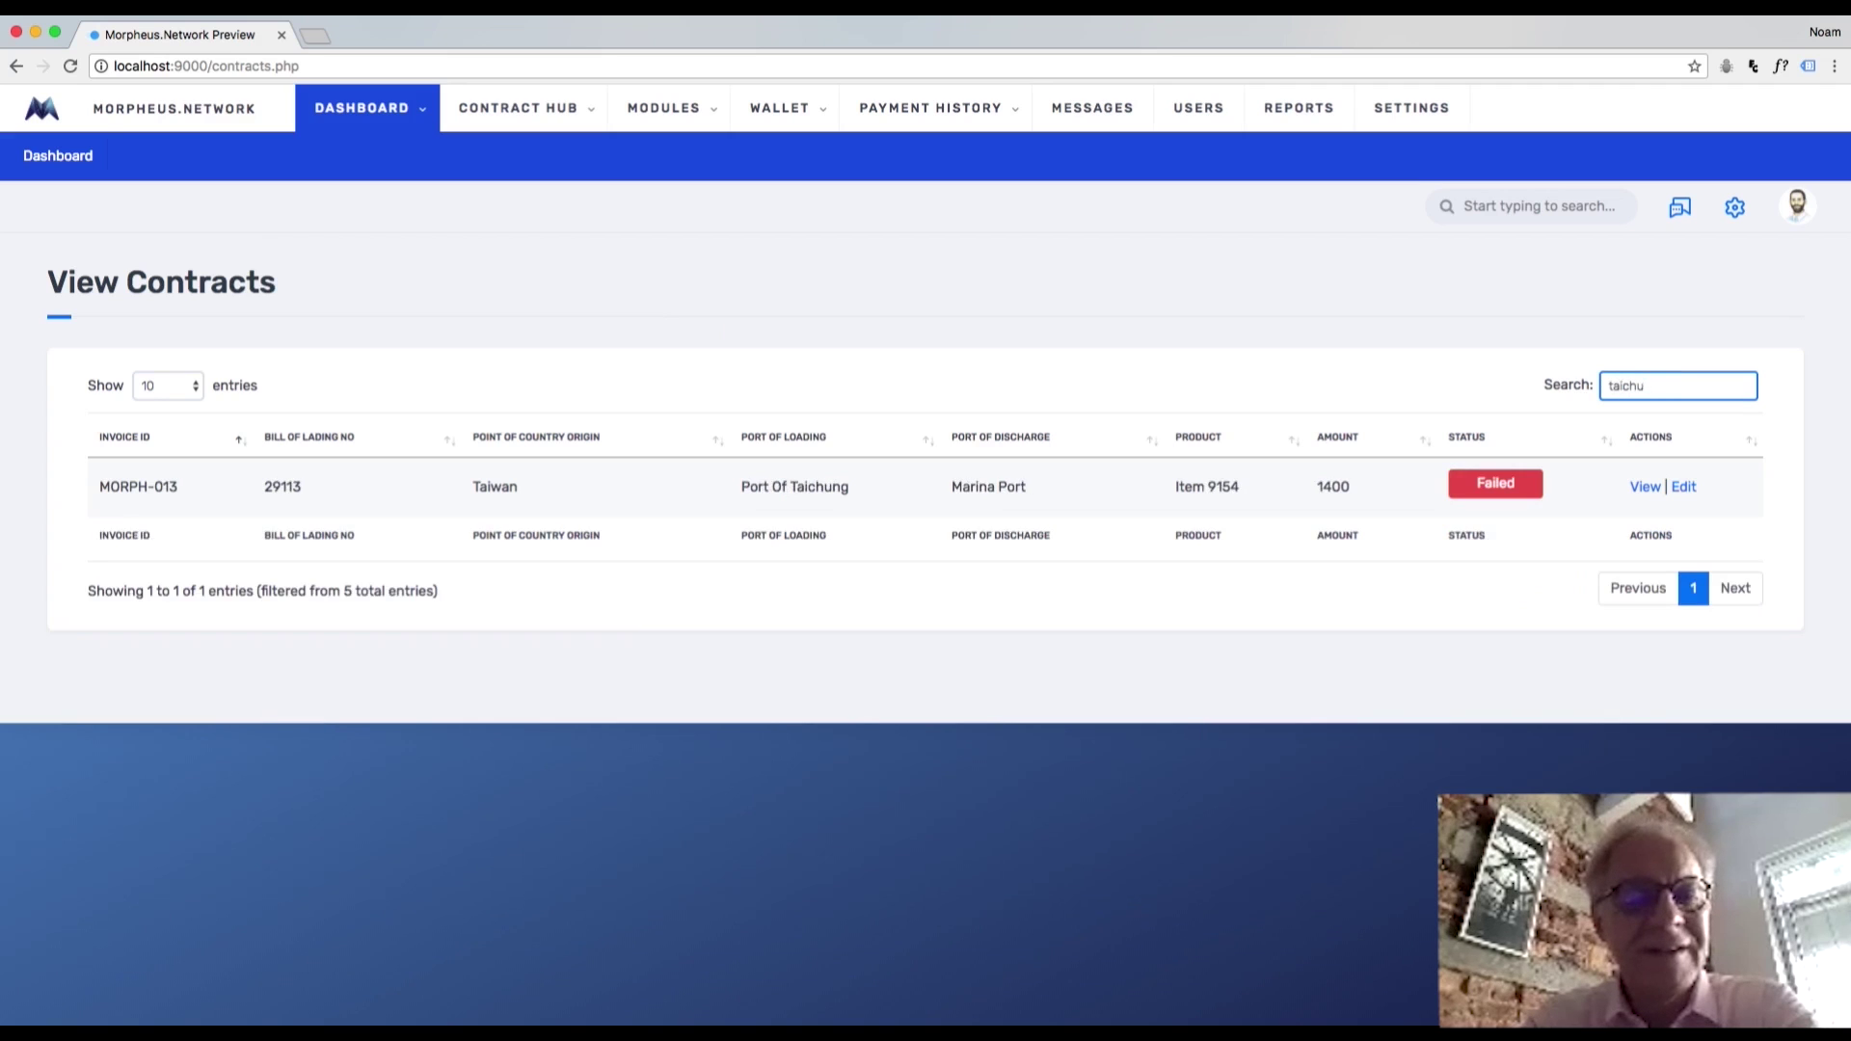
key(BackSpace)
key(BackSpace)
key(BackSpace)
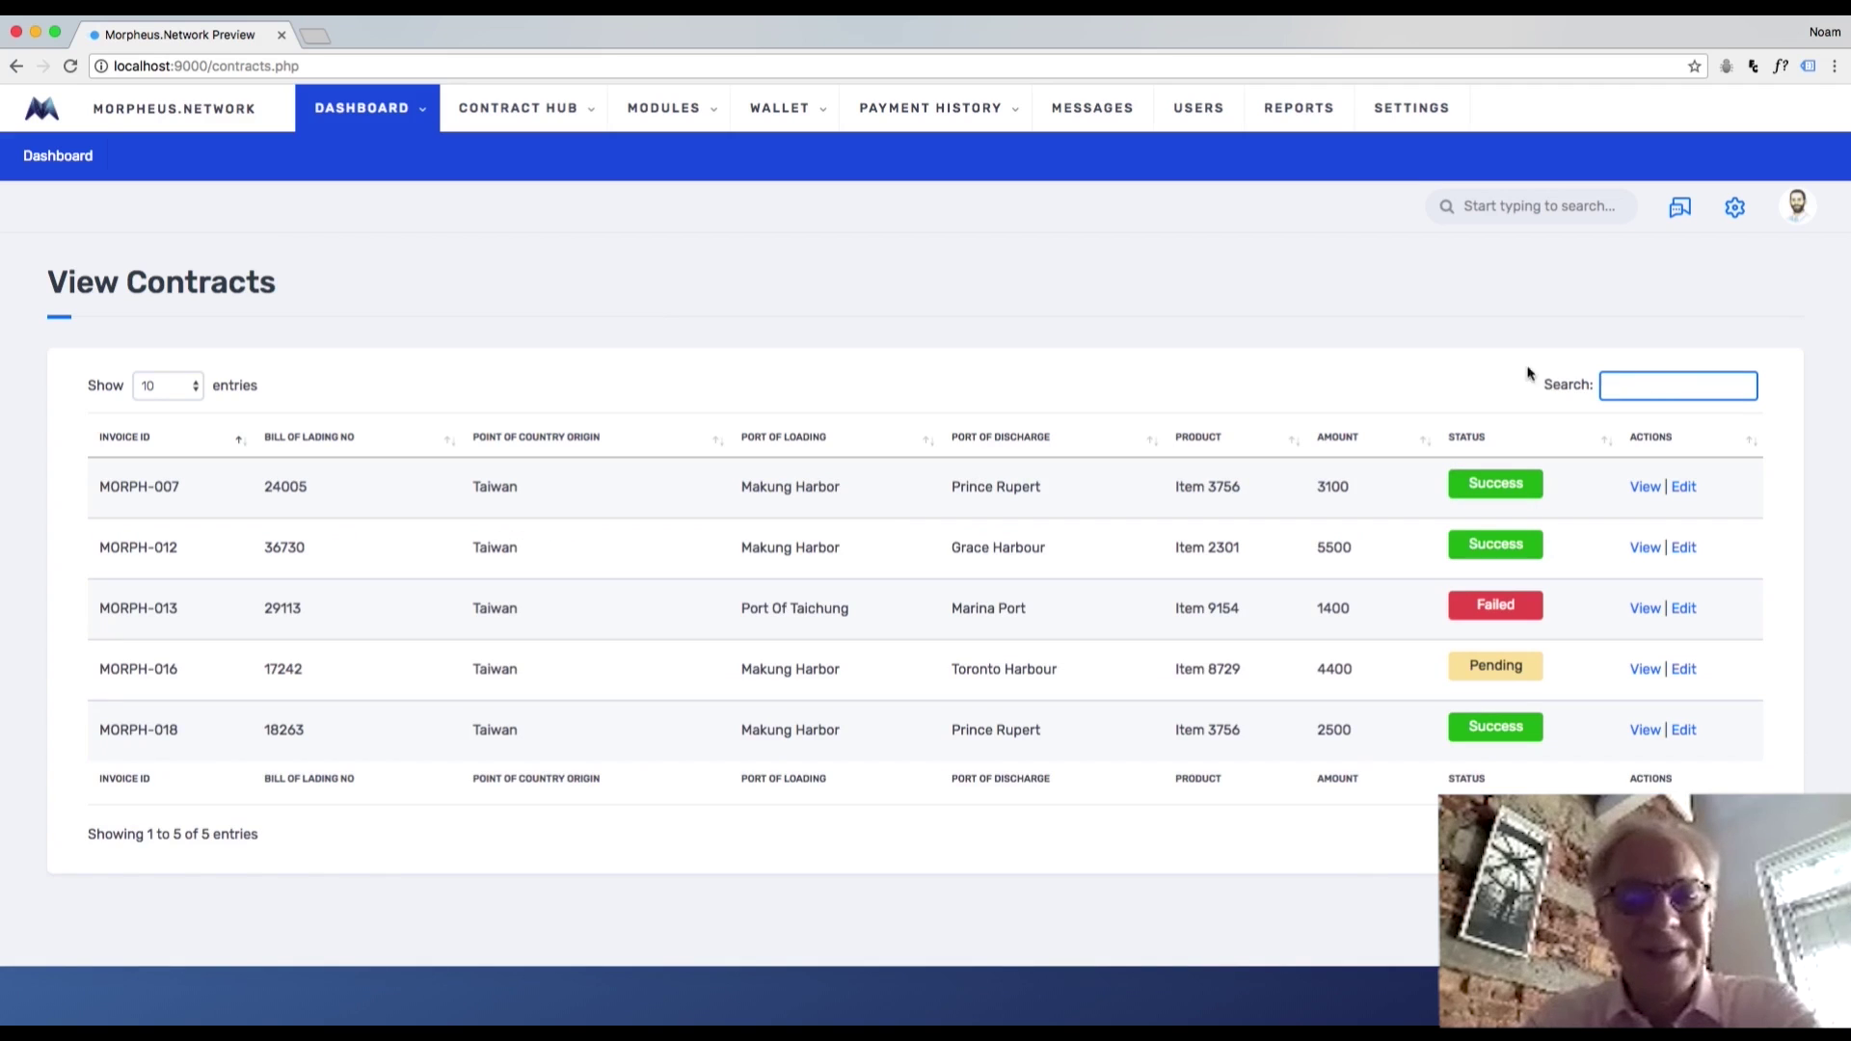
mouse_move(518, 115)
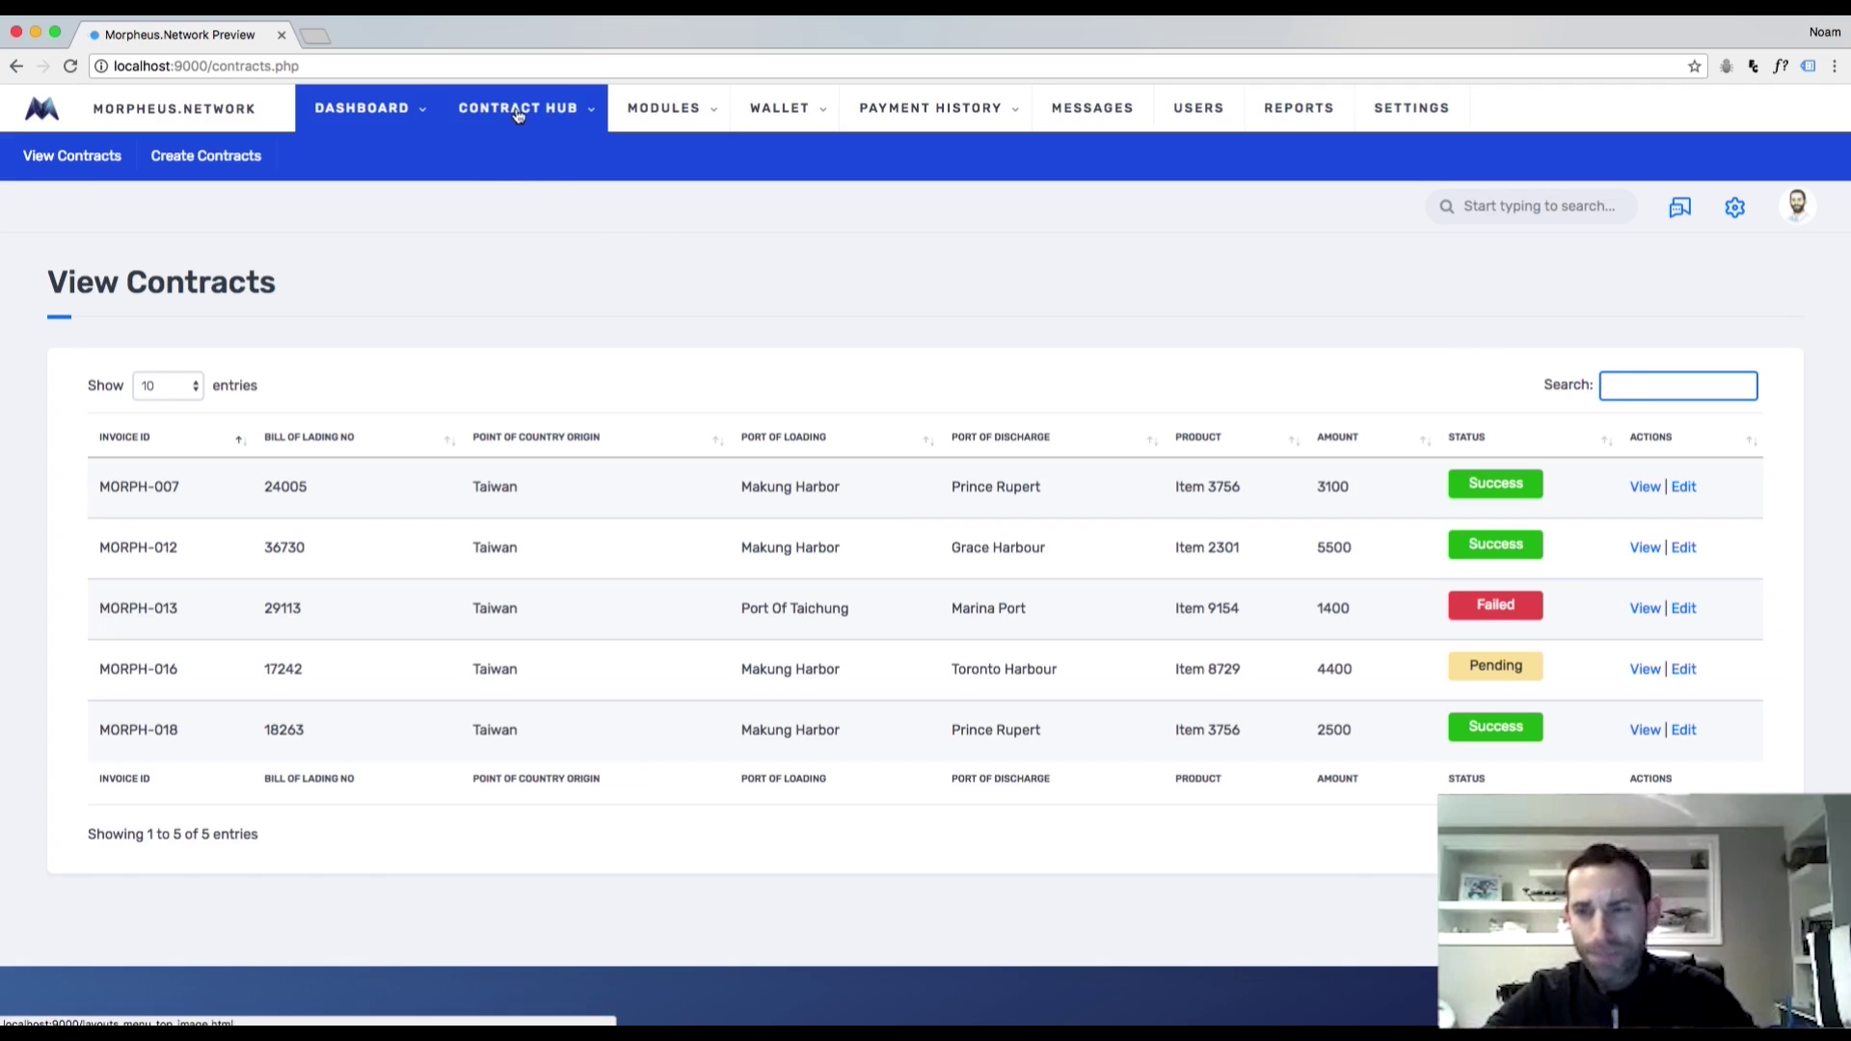
click(248, 157)
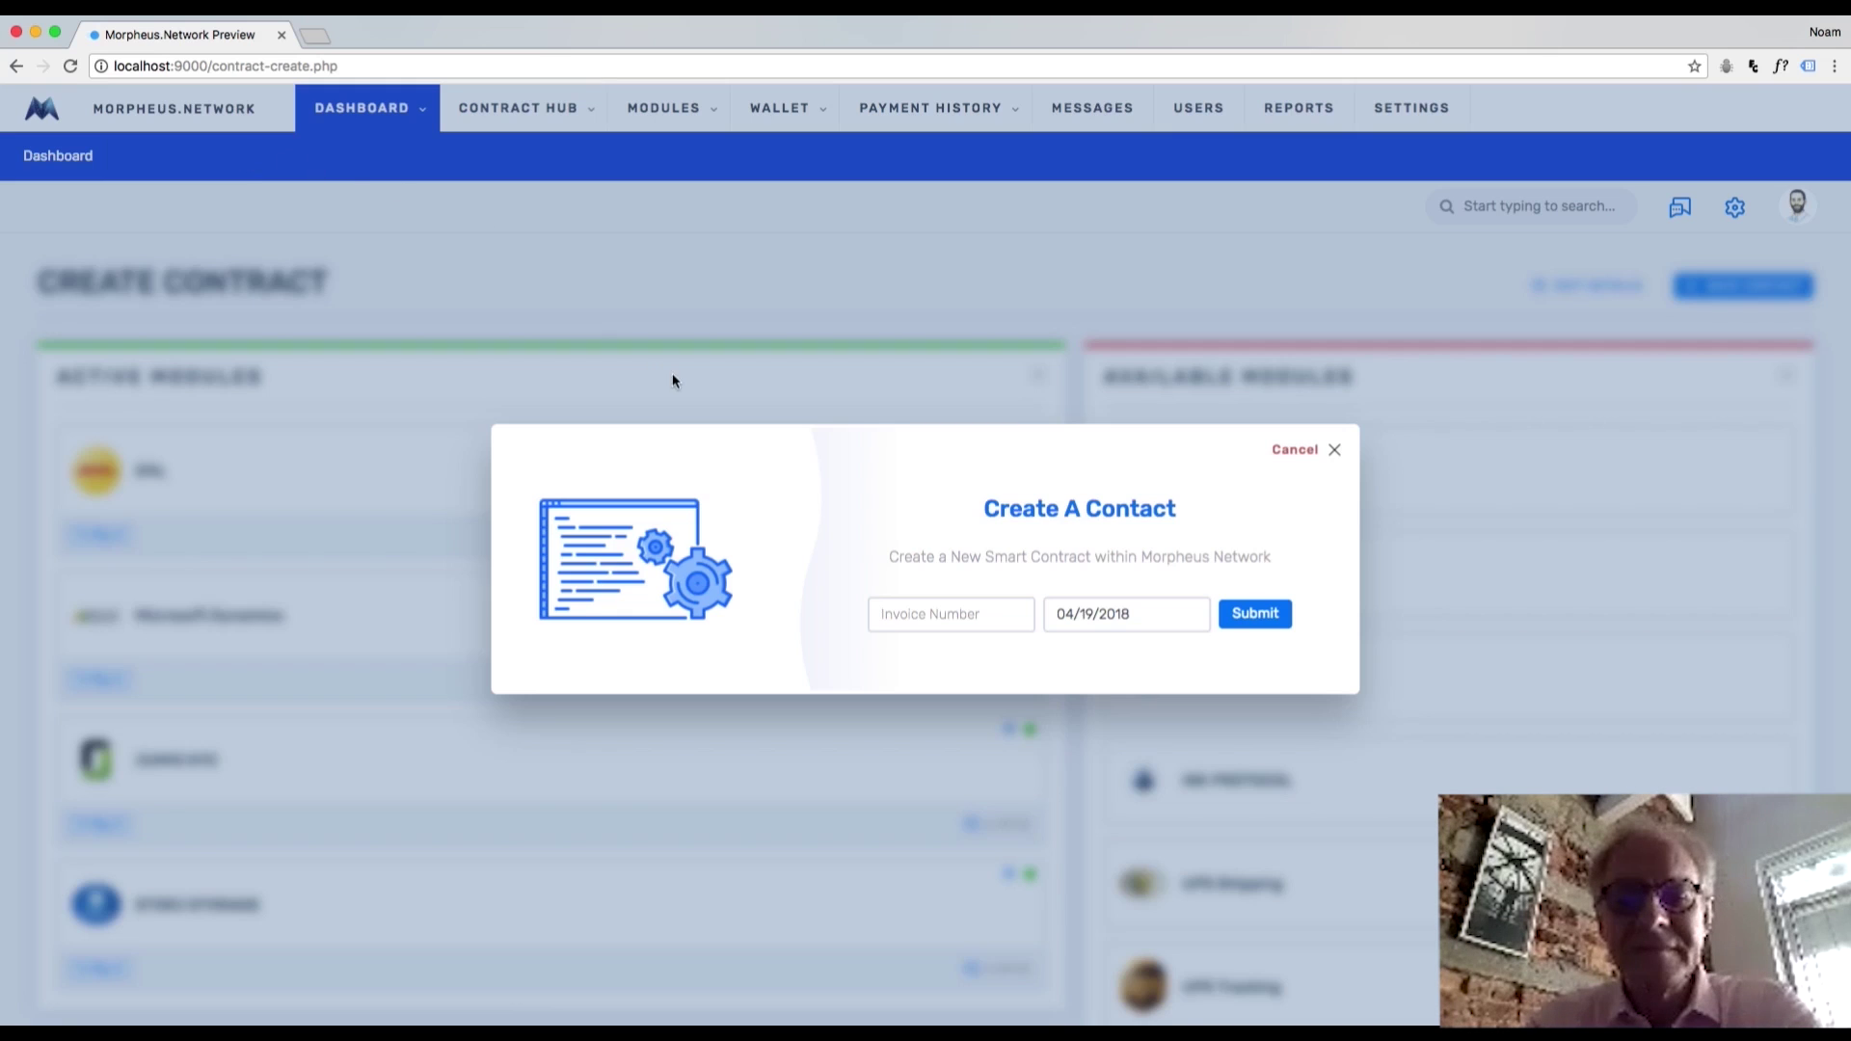
Submit a new contract with an invoice number and date 04/20/2018.
click(905, 622)
text(01247)
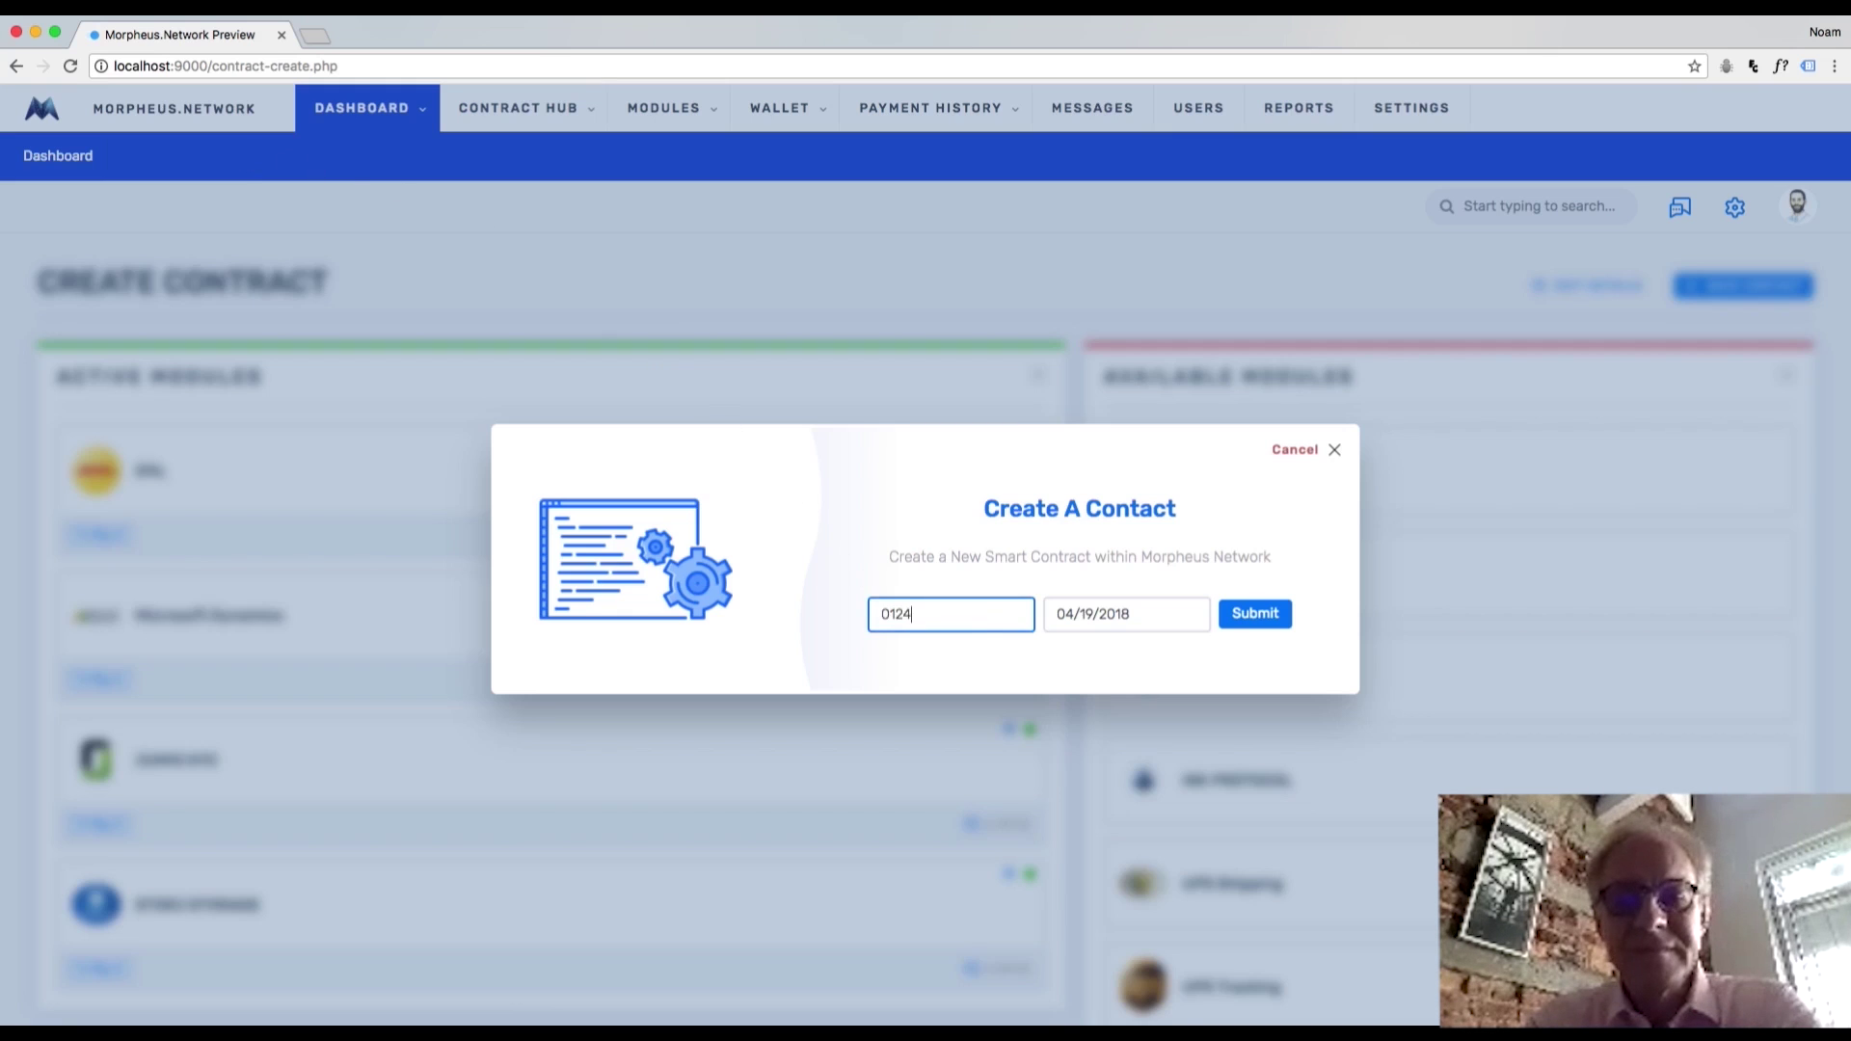
click(1136, 624)
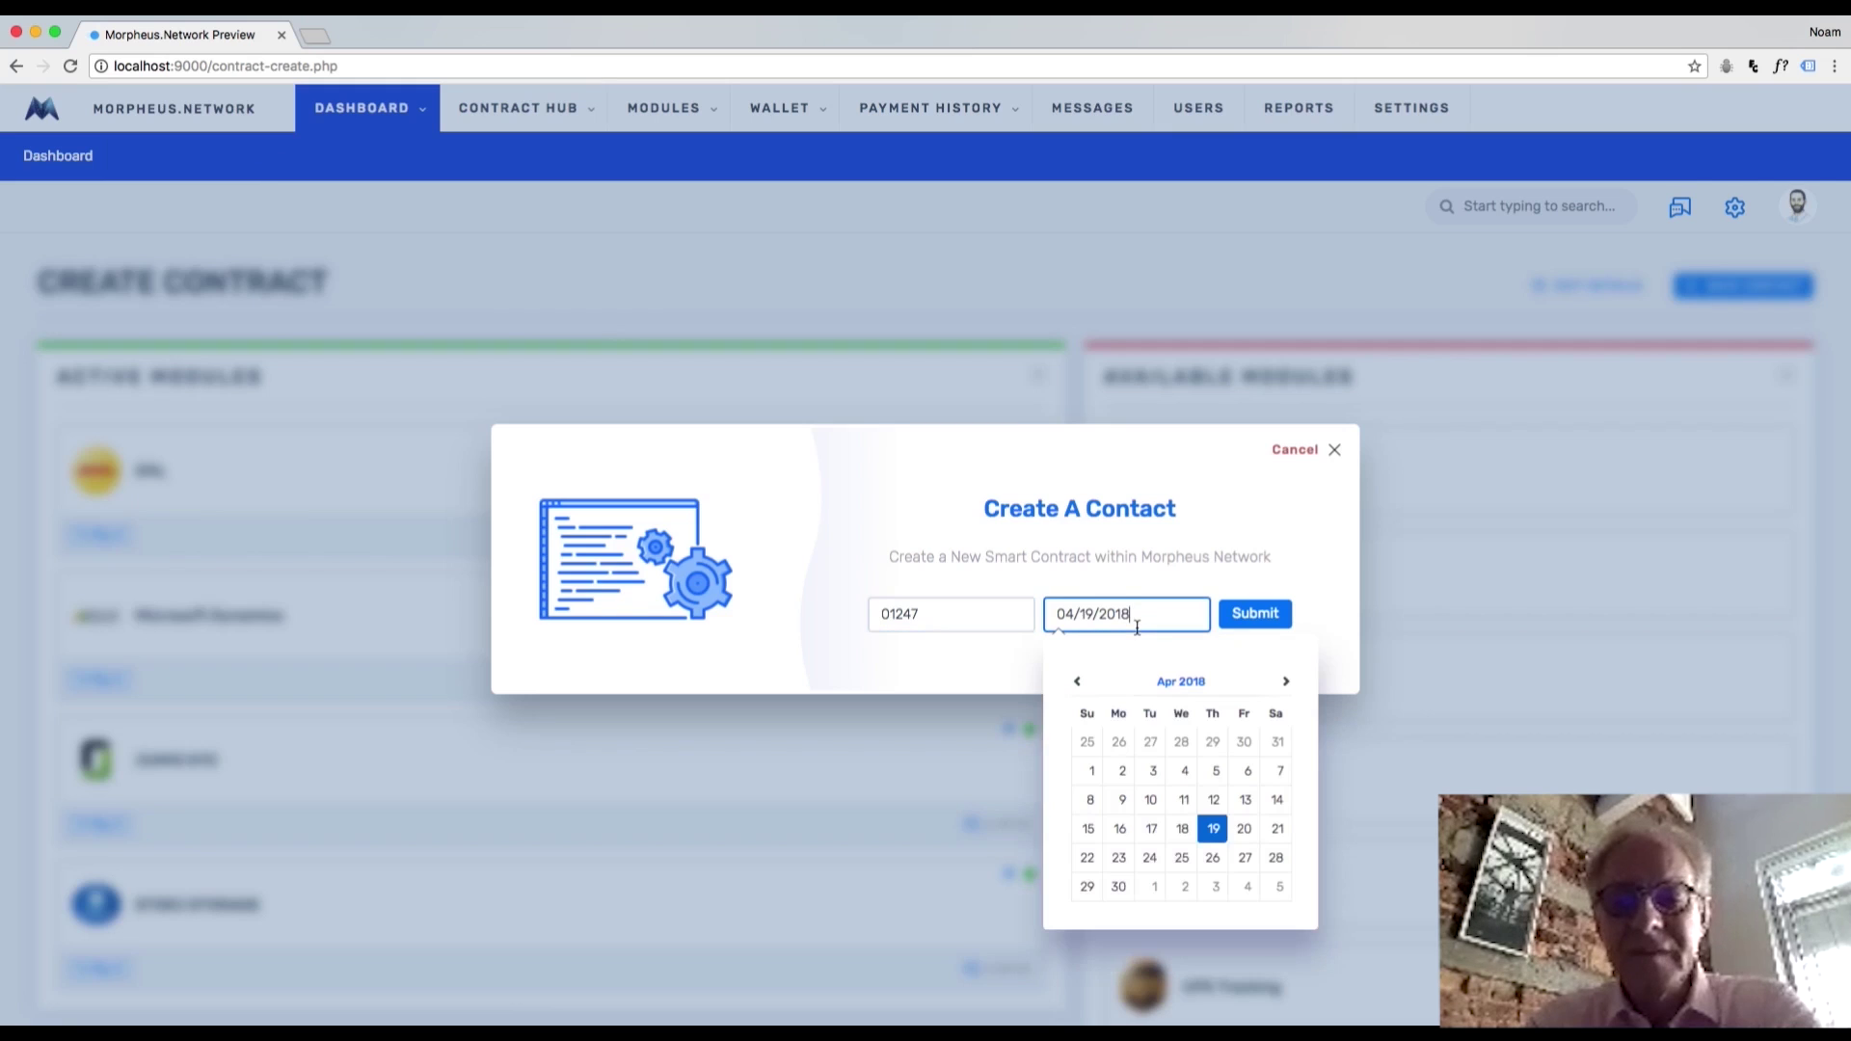
click(1243, 828)
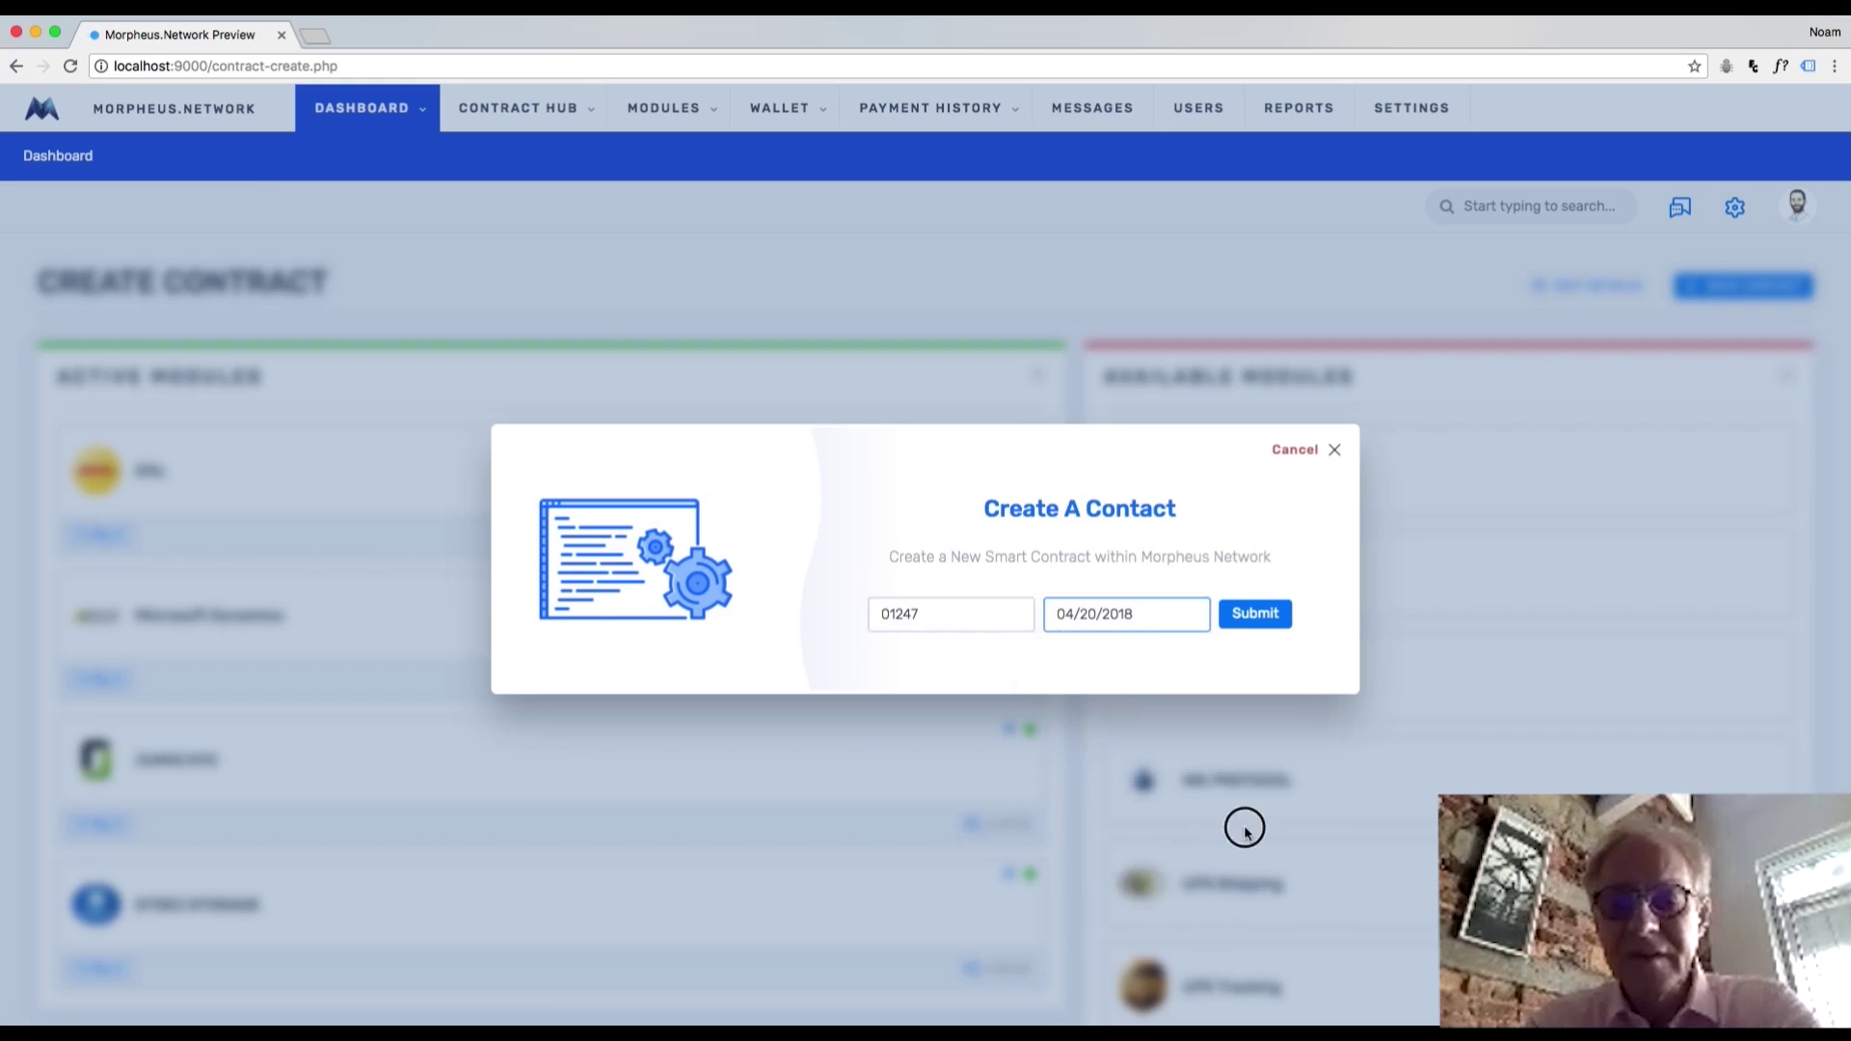
click(1258, 622)
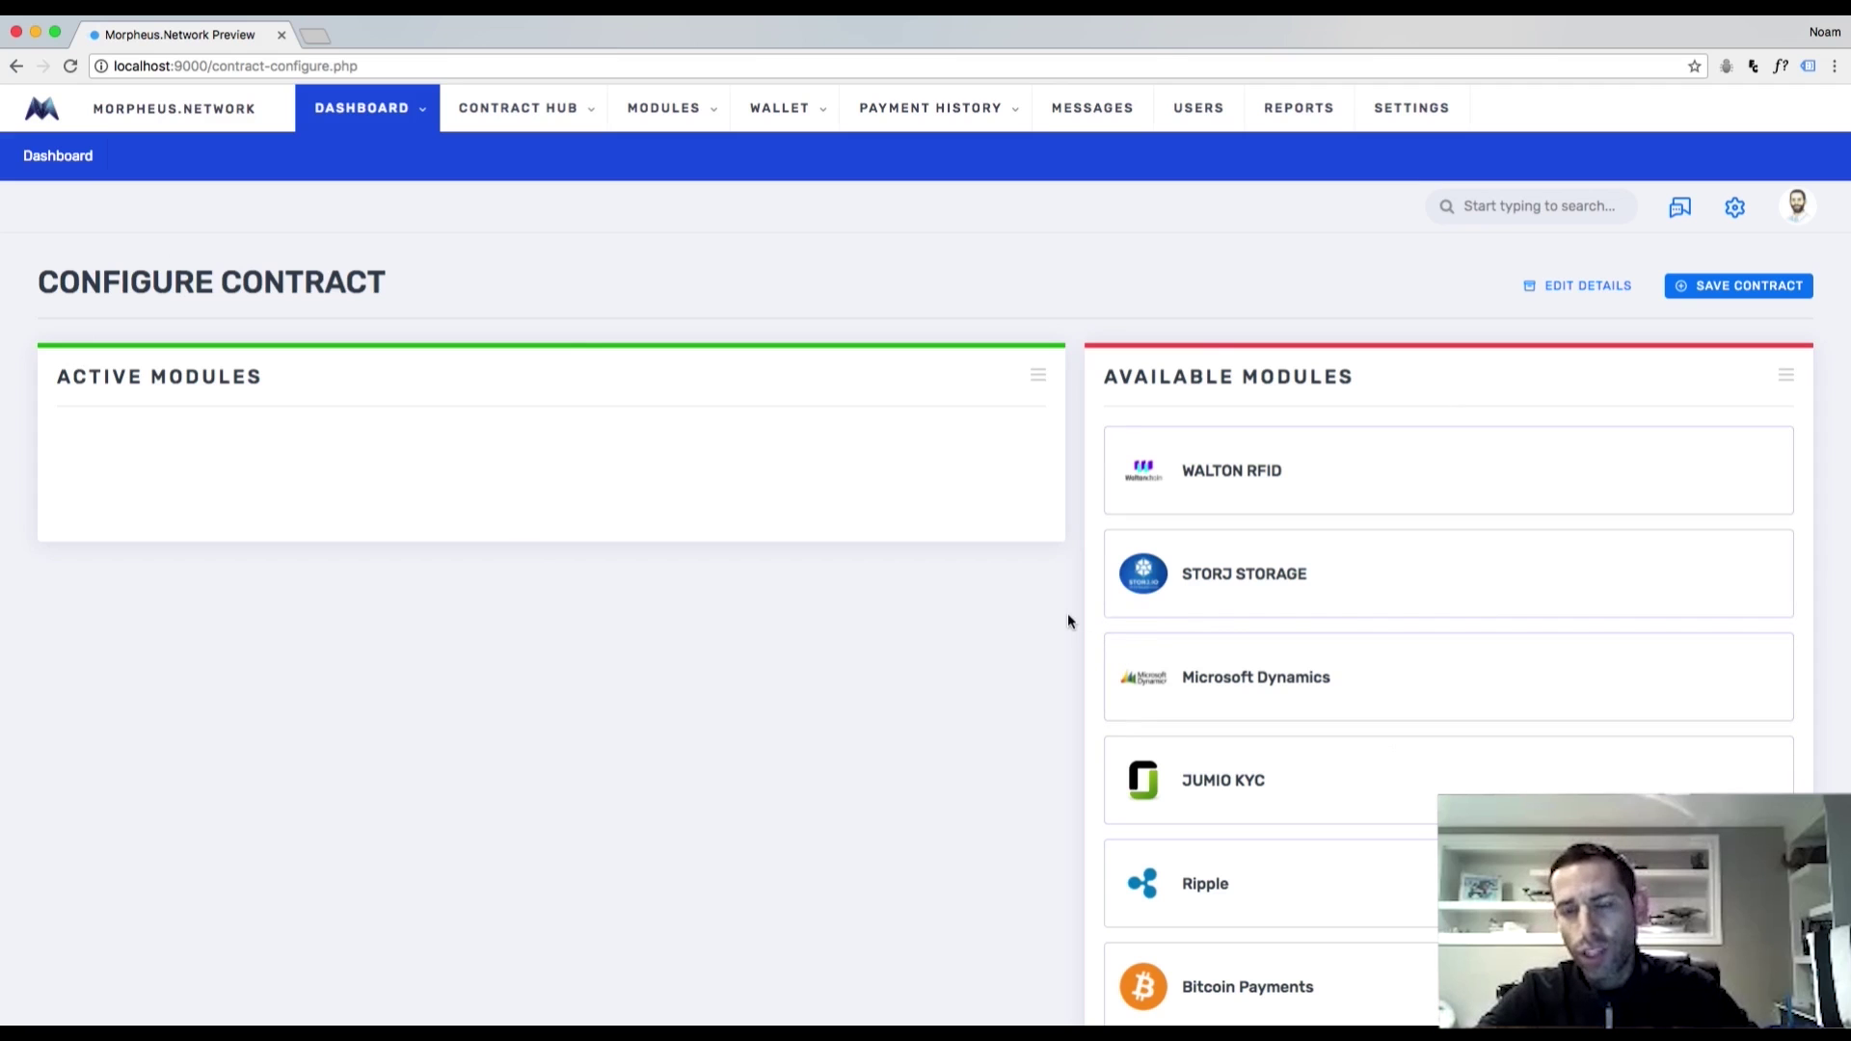
scroll(1069, 617, down, 3)
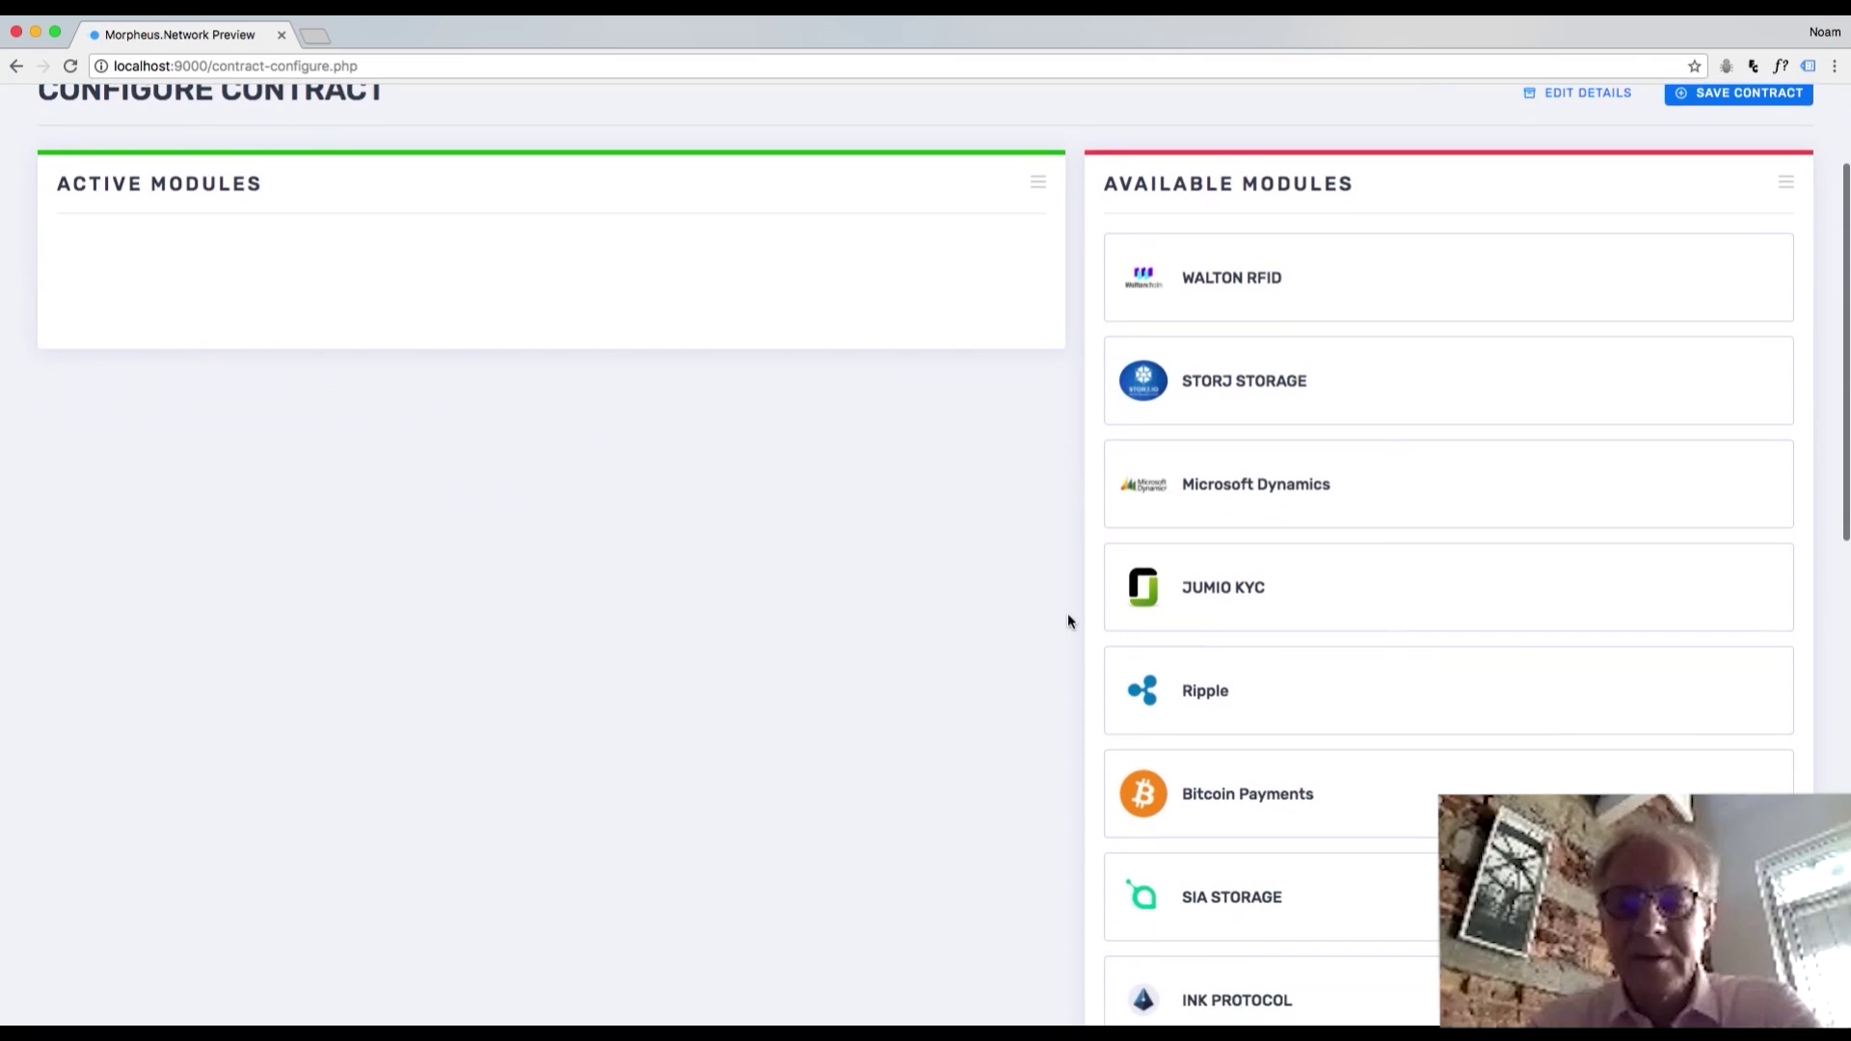
scroll(1068, 617, down, 4)
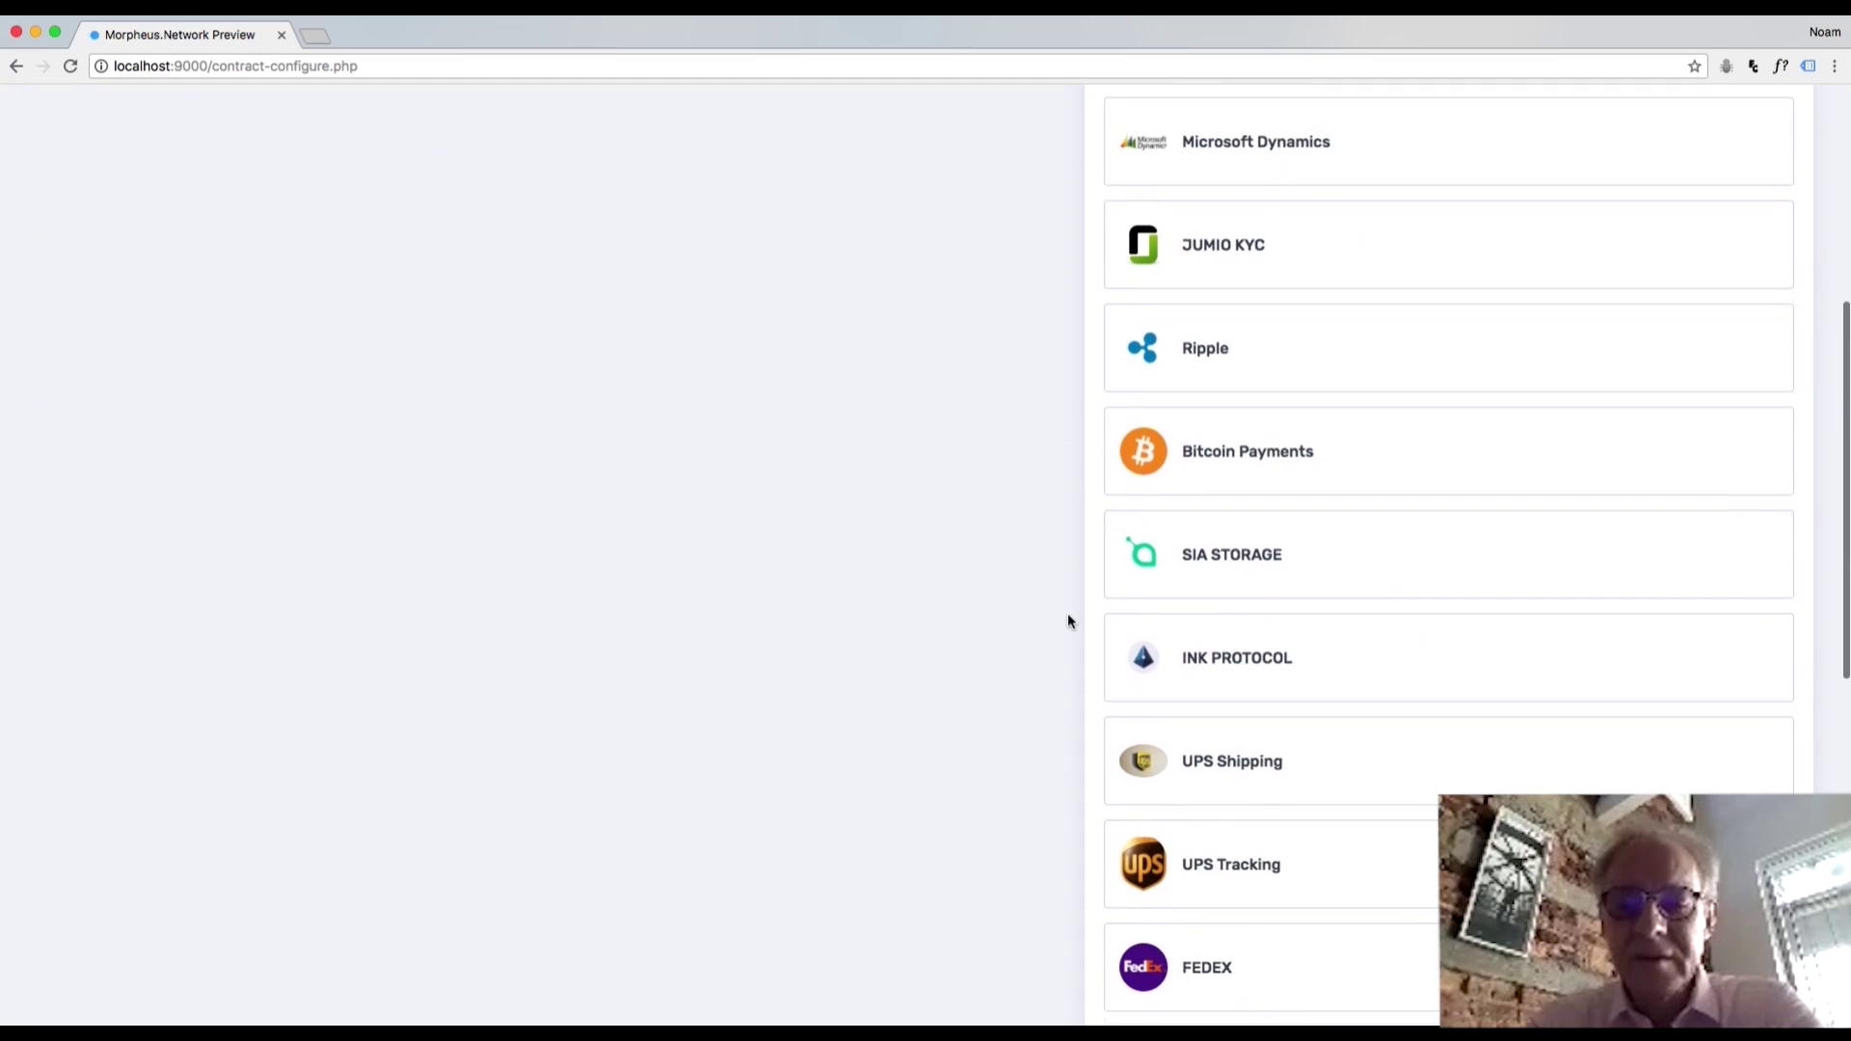
scroll(1068, 621, down, 5)
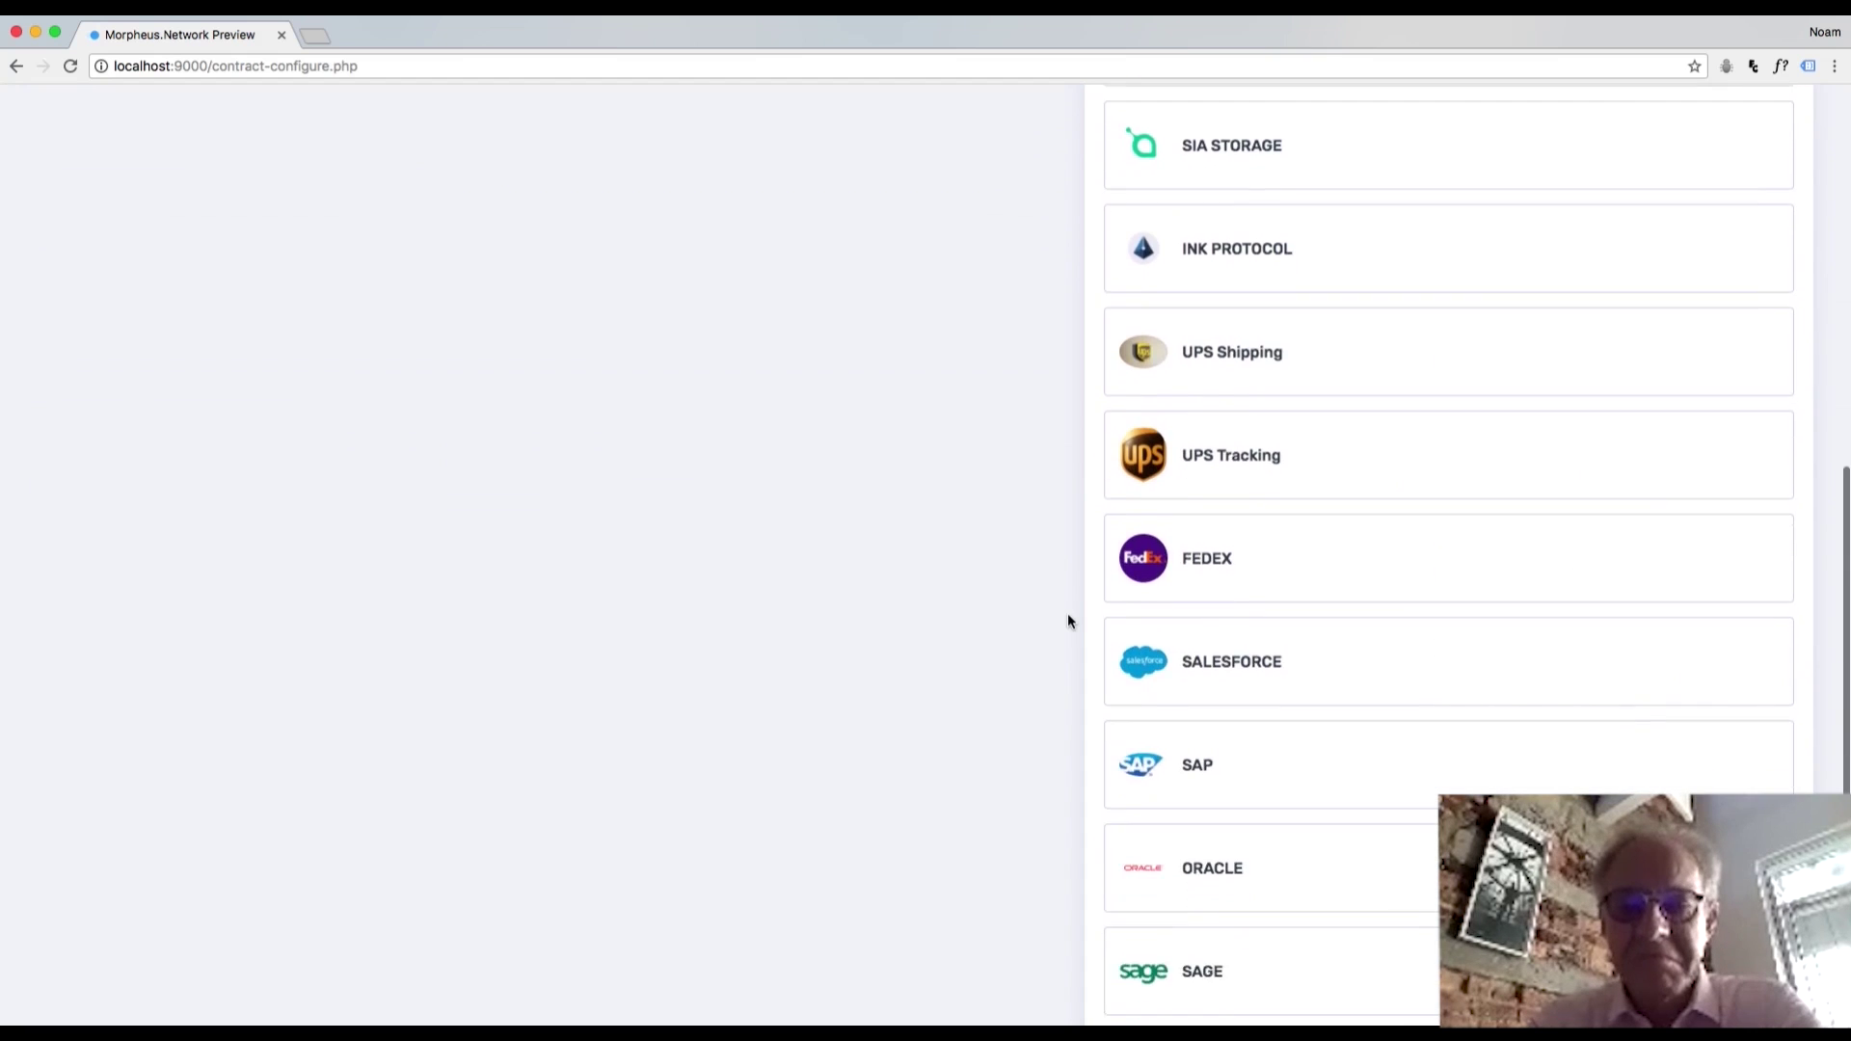
scroll(1067, 621, down, 5)
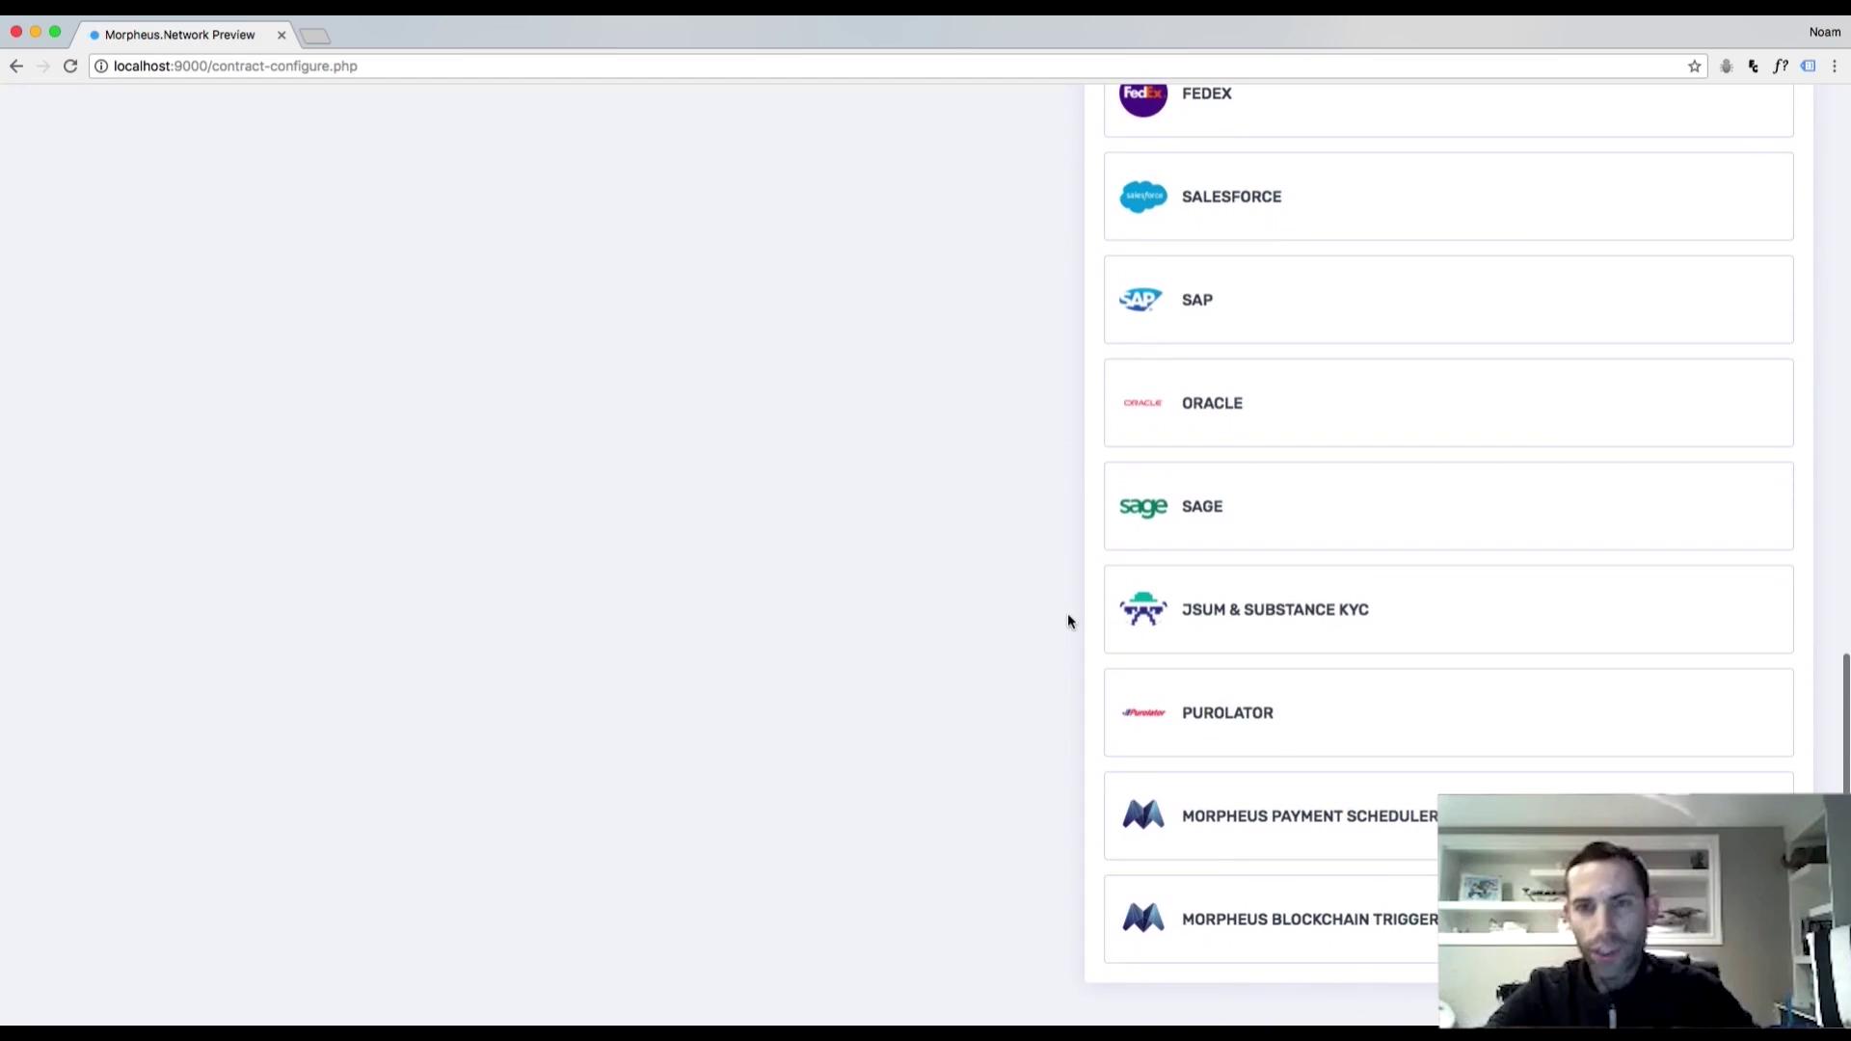
scroll(1067, 621, up, 4)
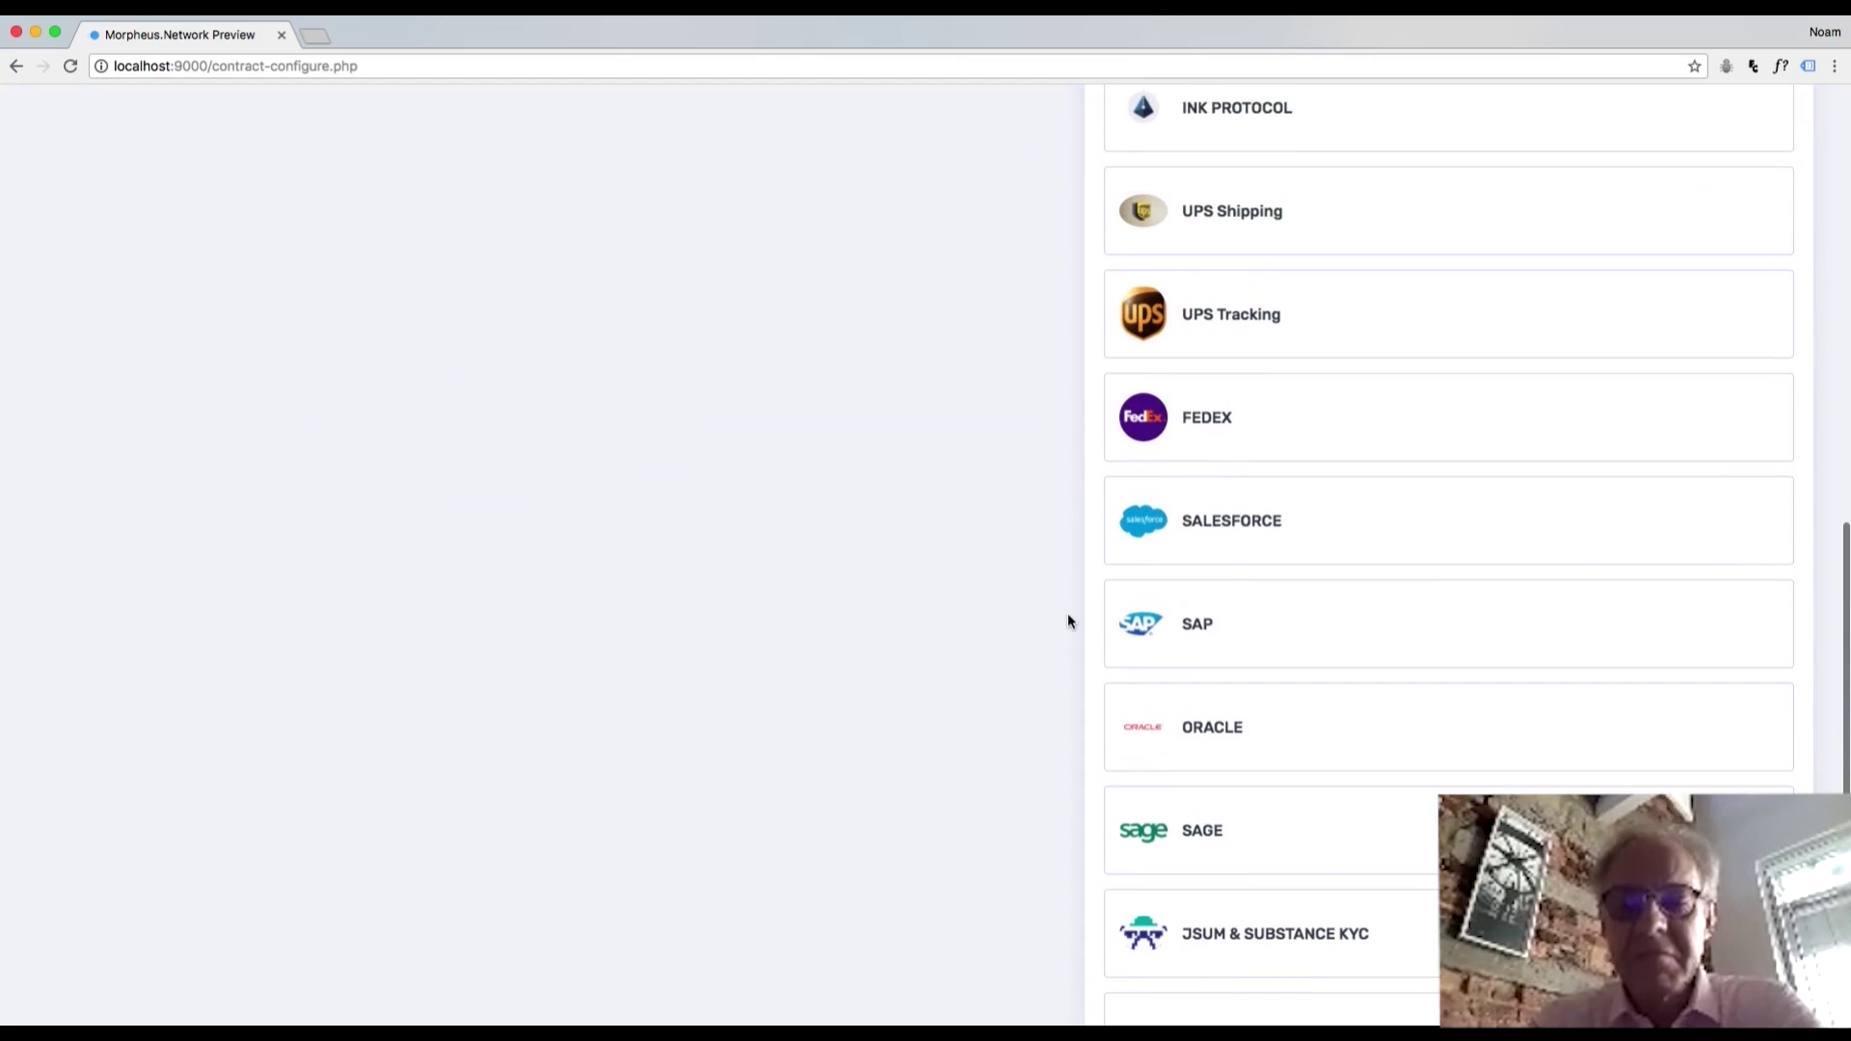
scroll(1067, 621, up, 4)
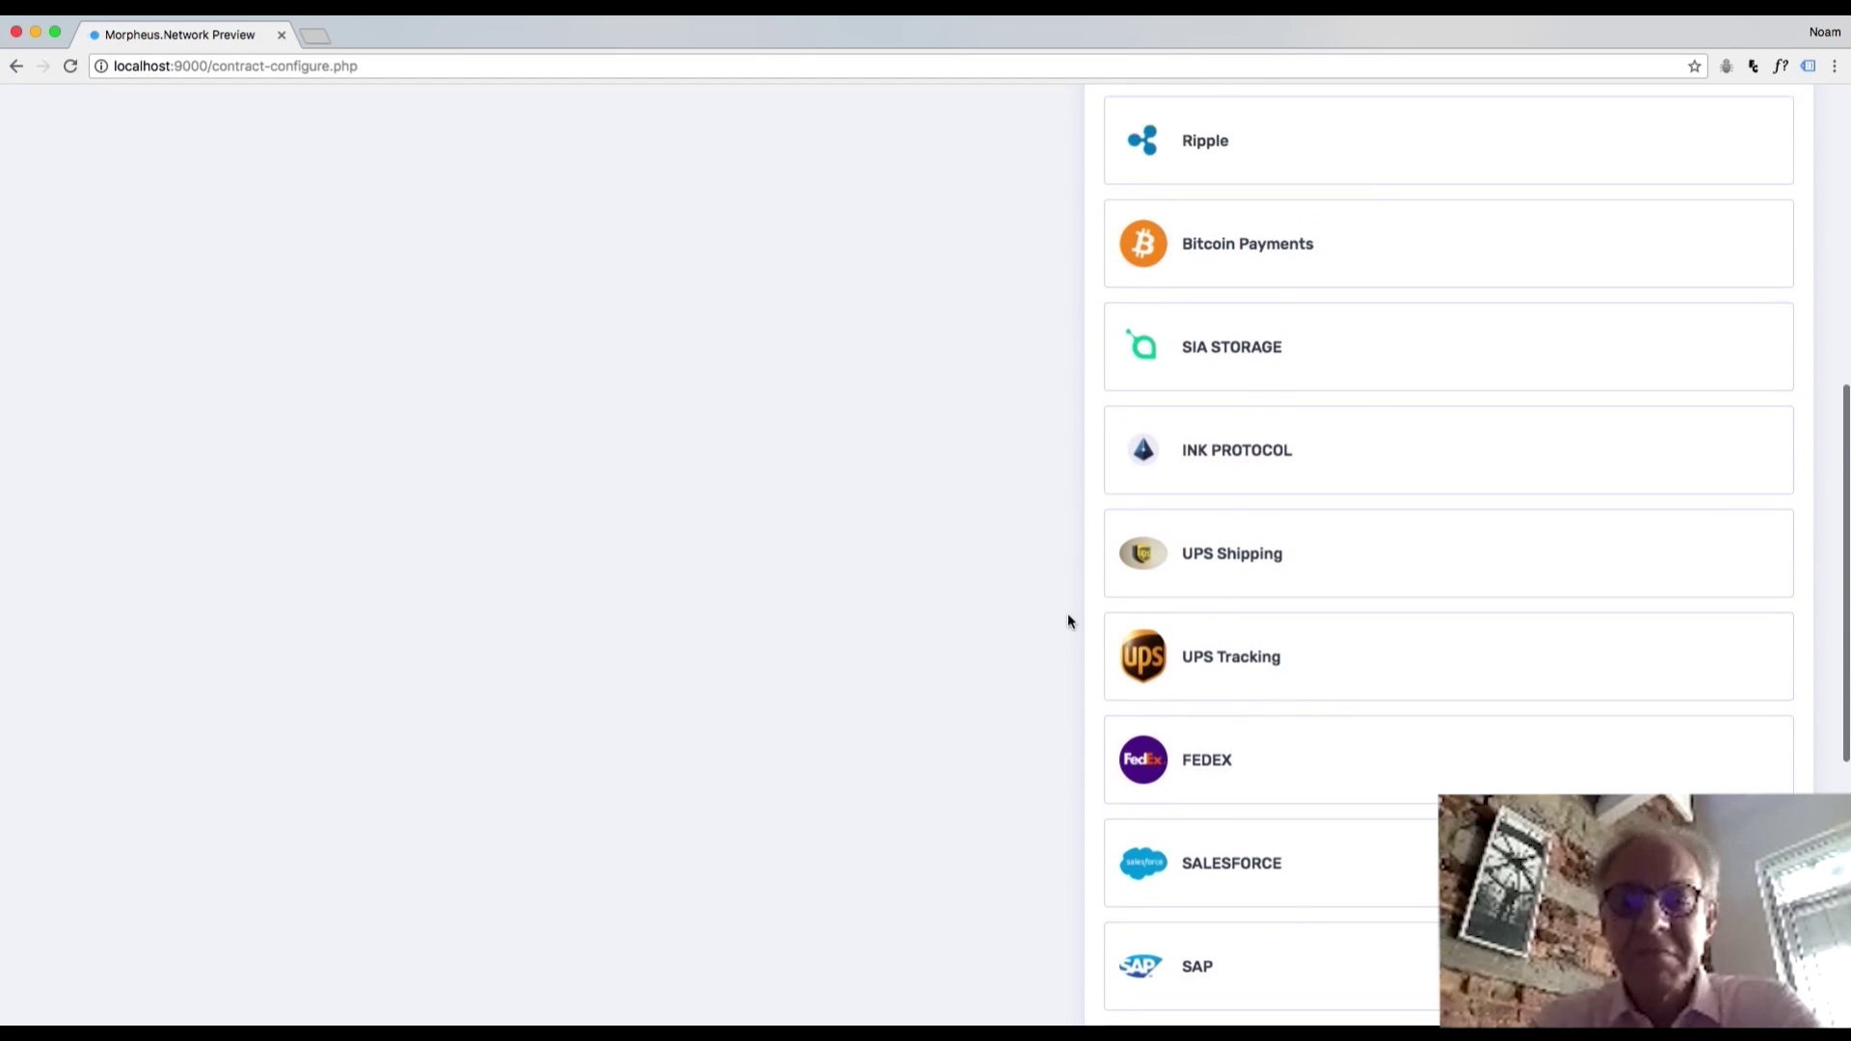
scroll(1068, 621, up, 6)
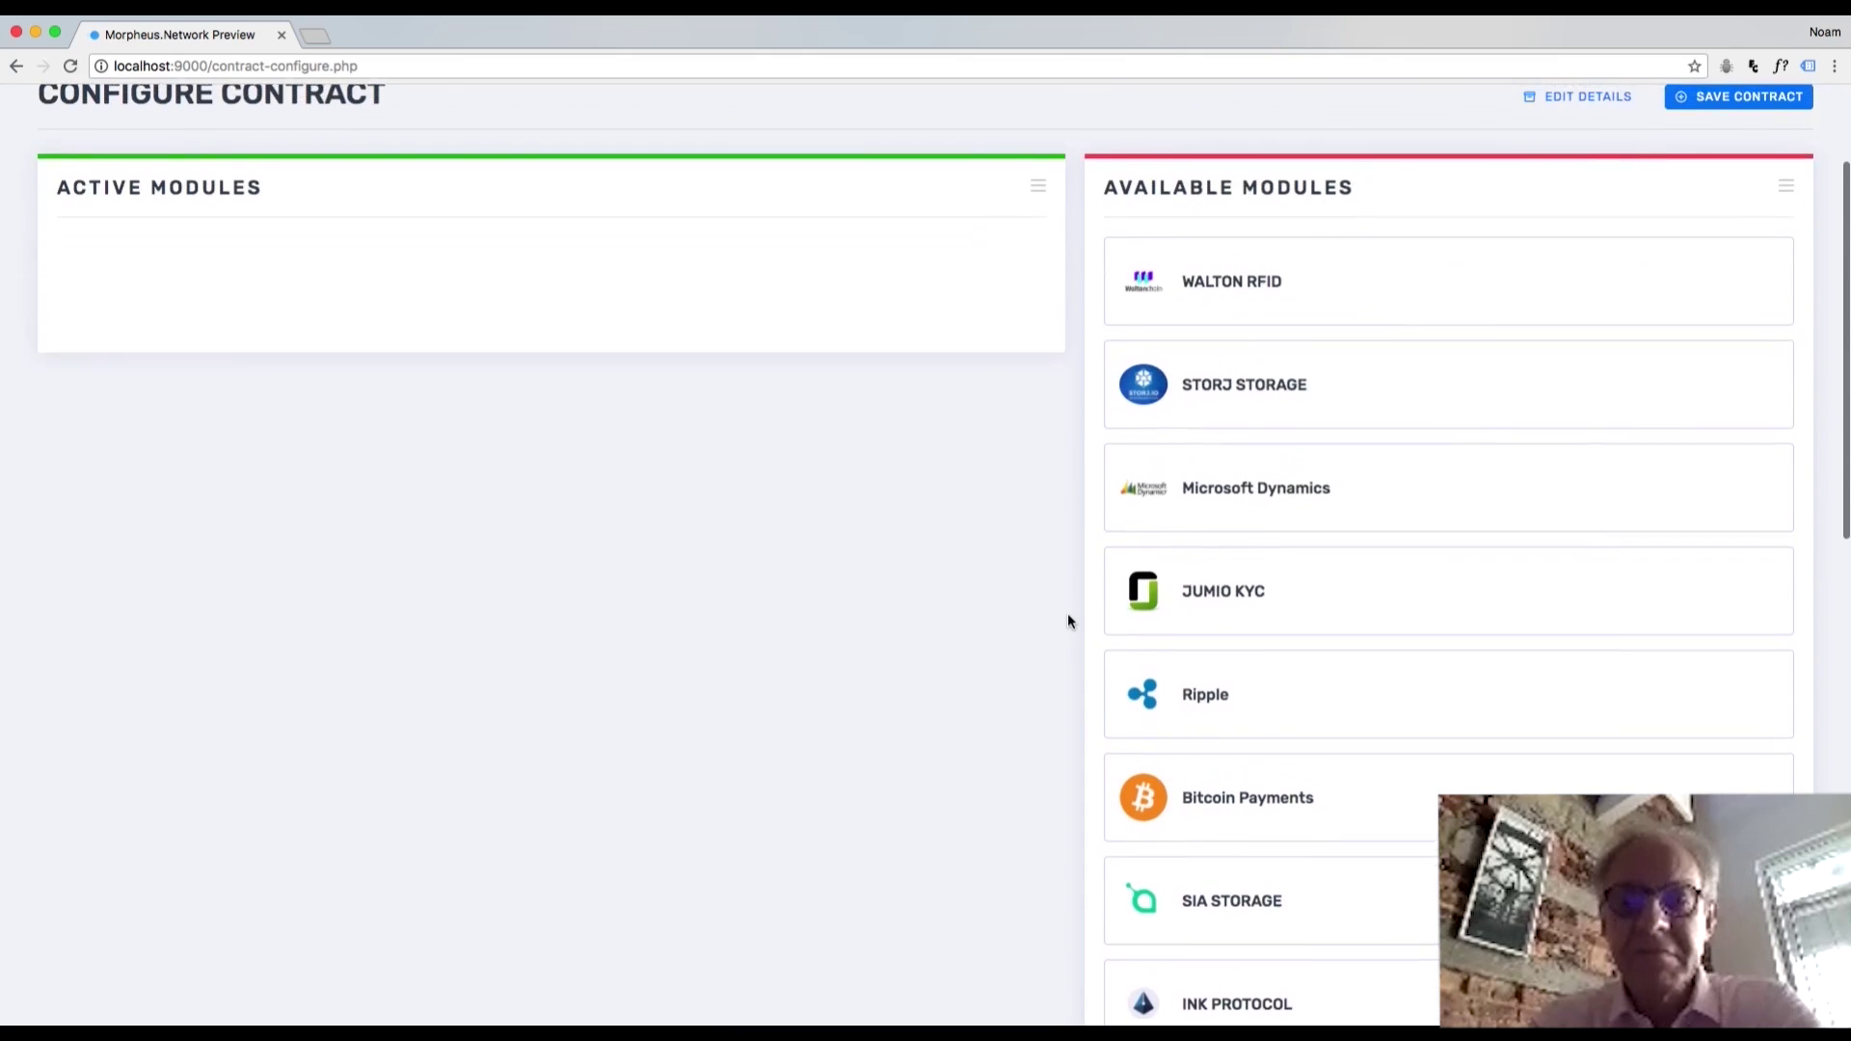
scroll(1067, 621, up, 3)
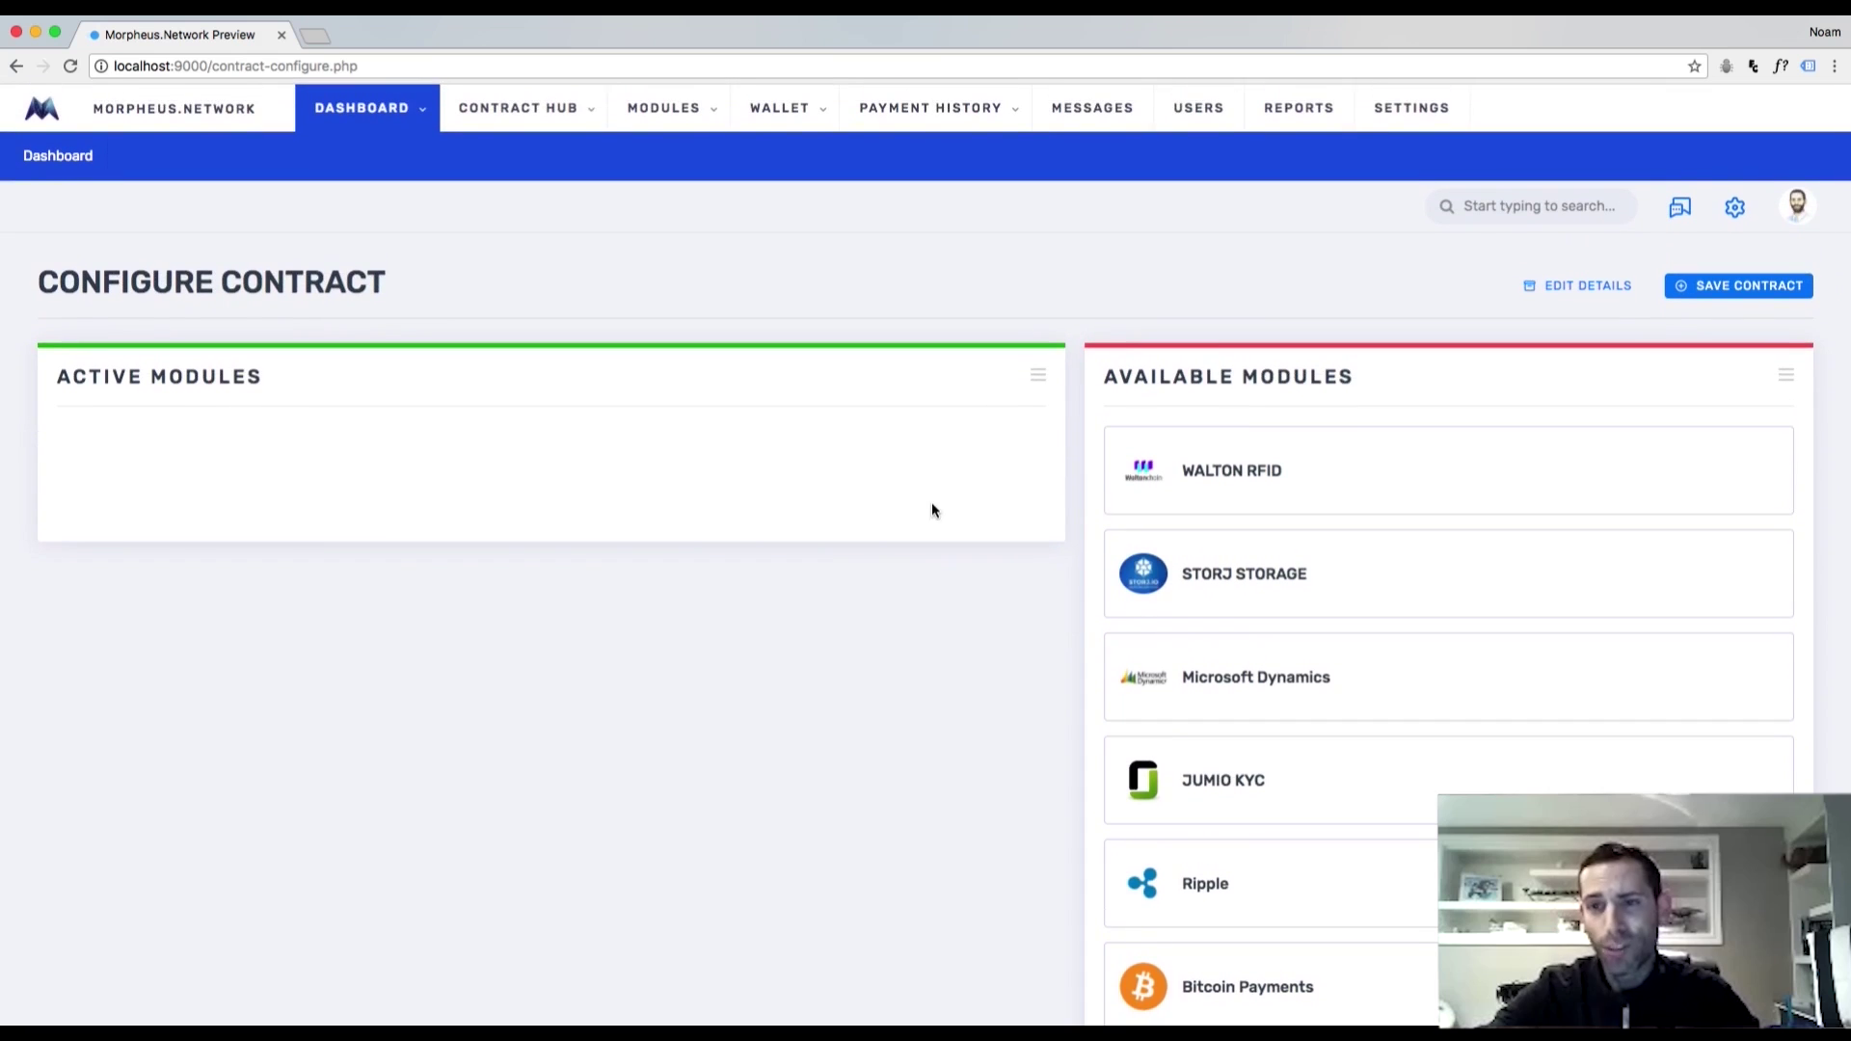
mouse_move(655, 126)
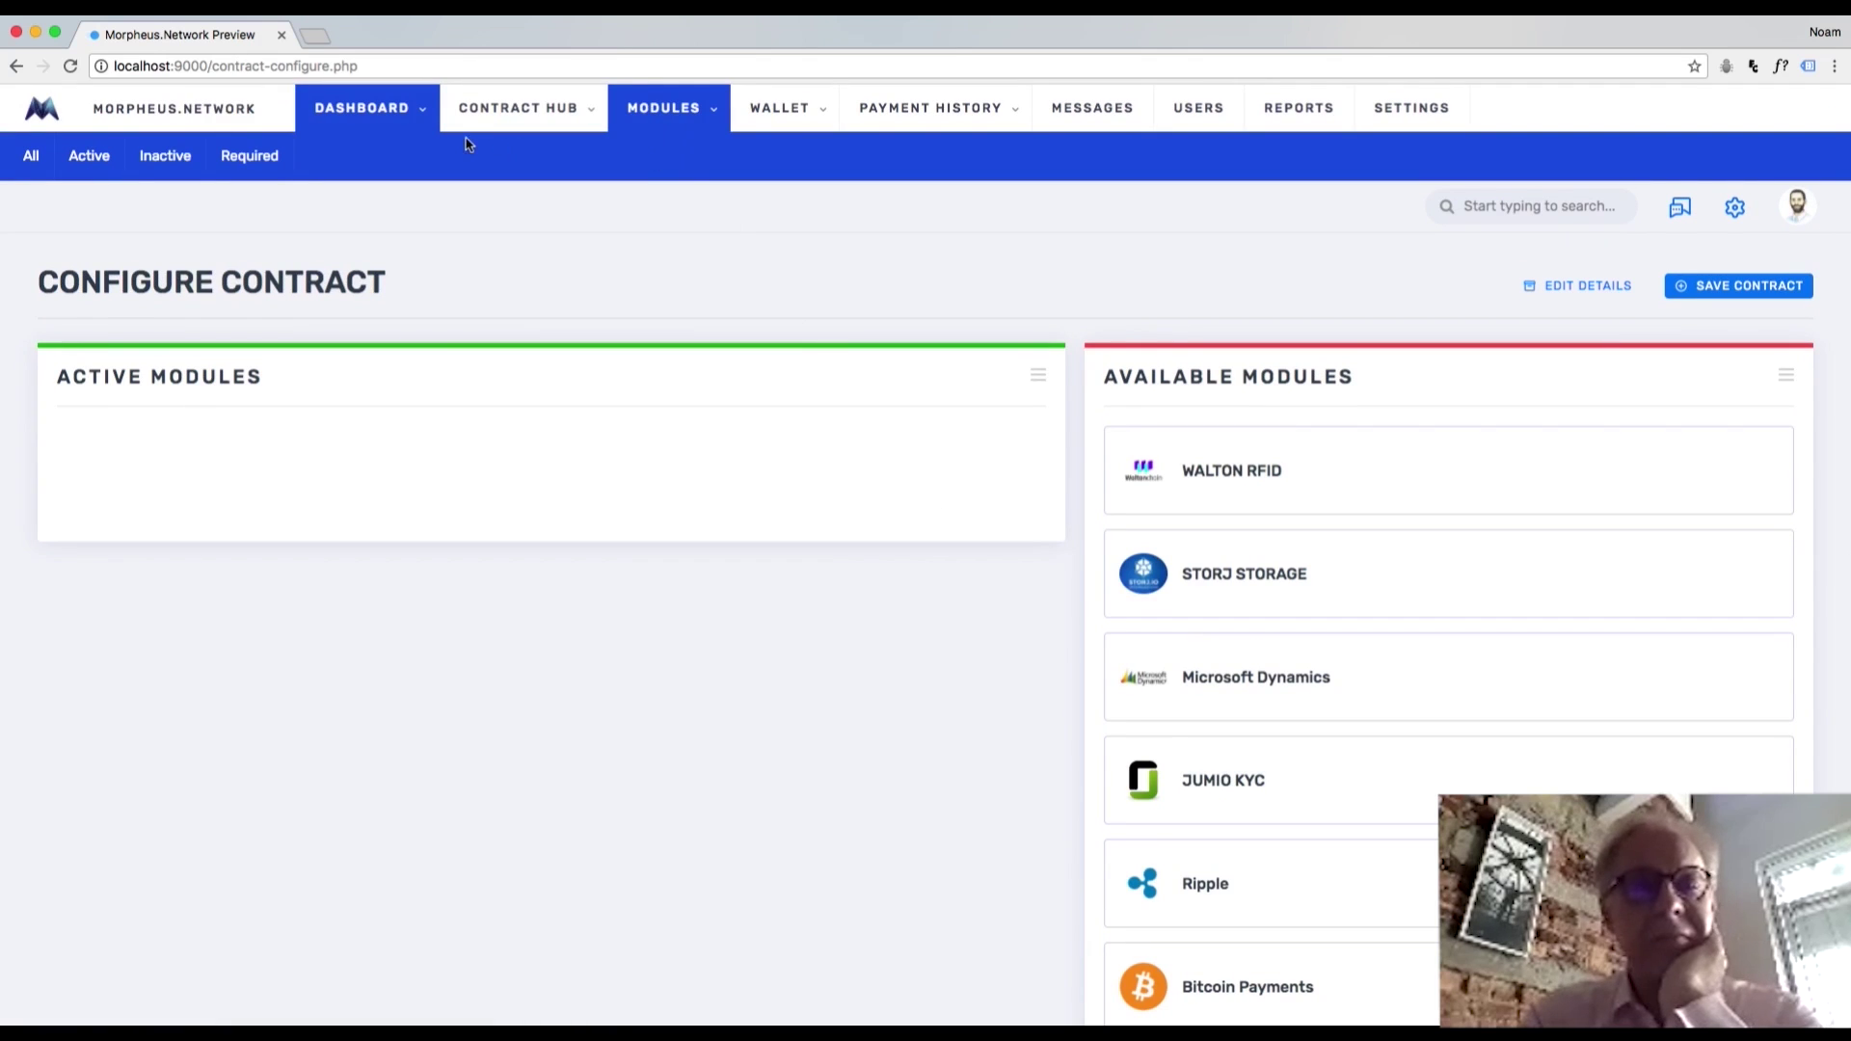
Show all modules and scroll through the full module catalogue.
click(32, 157)
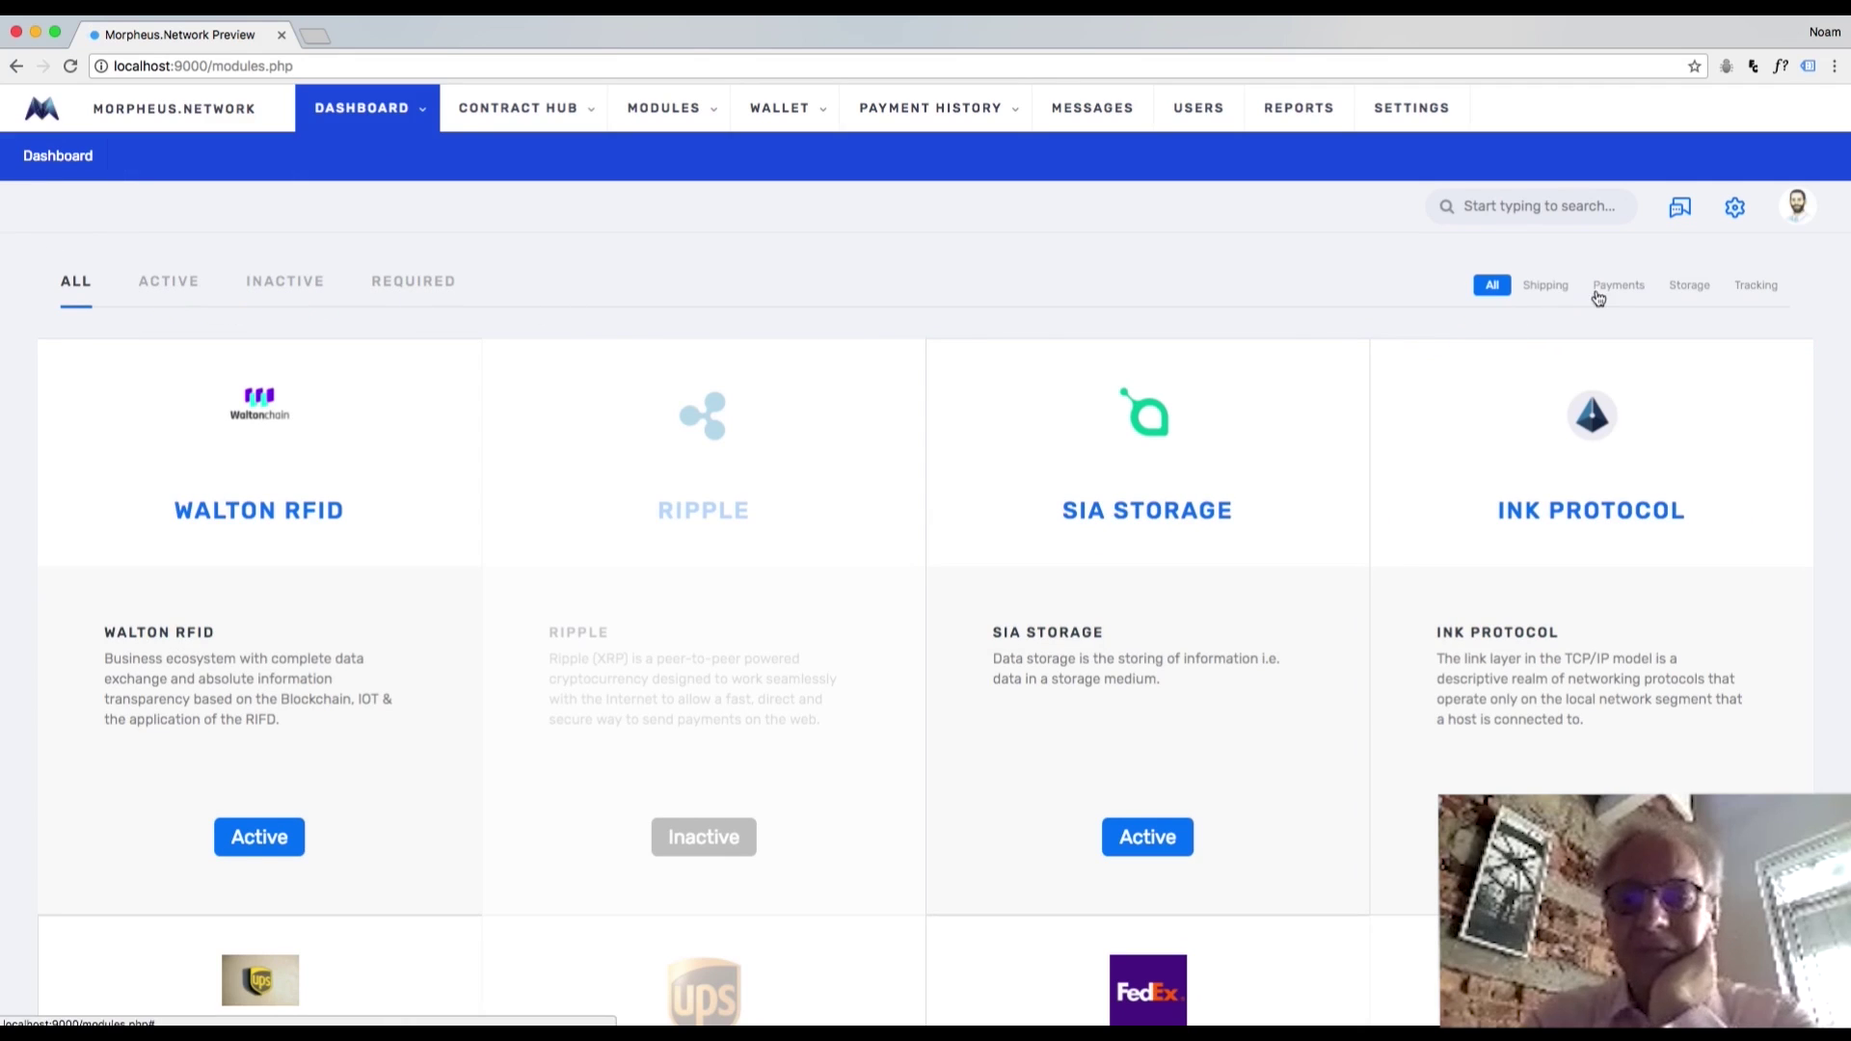
scroll(1809, 310, down, 3)
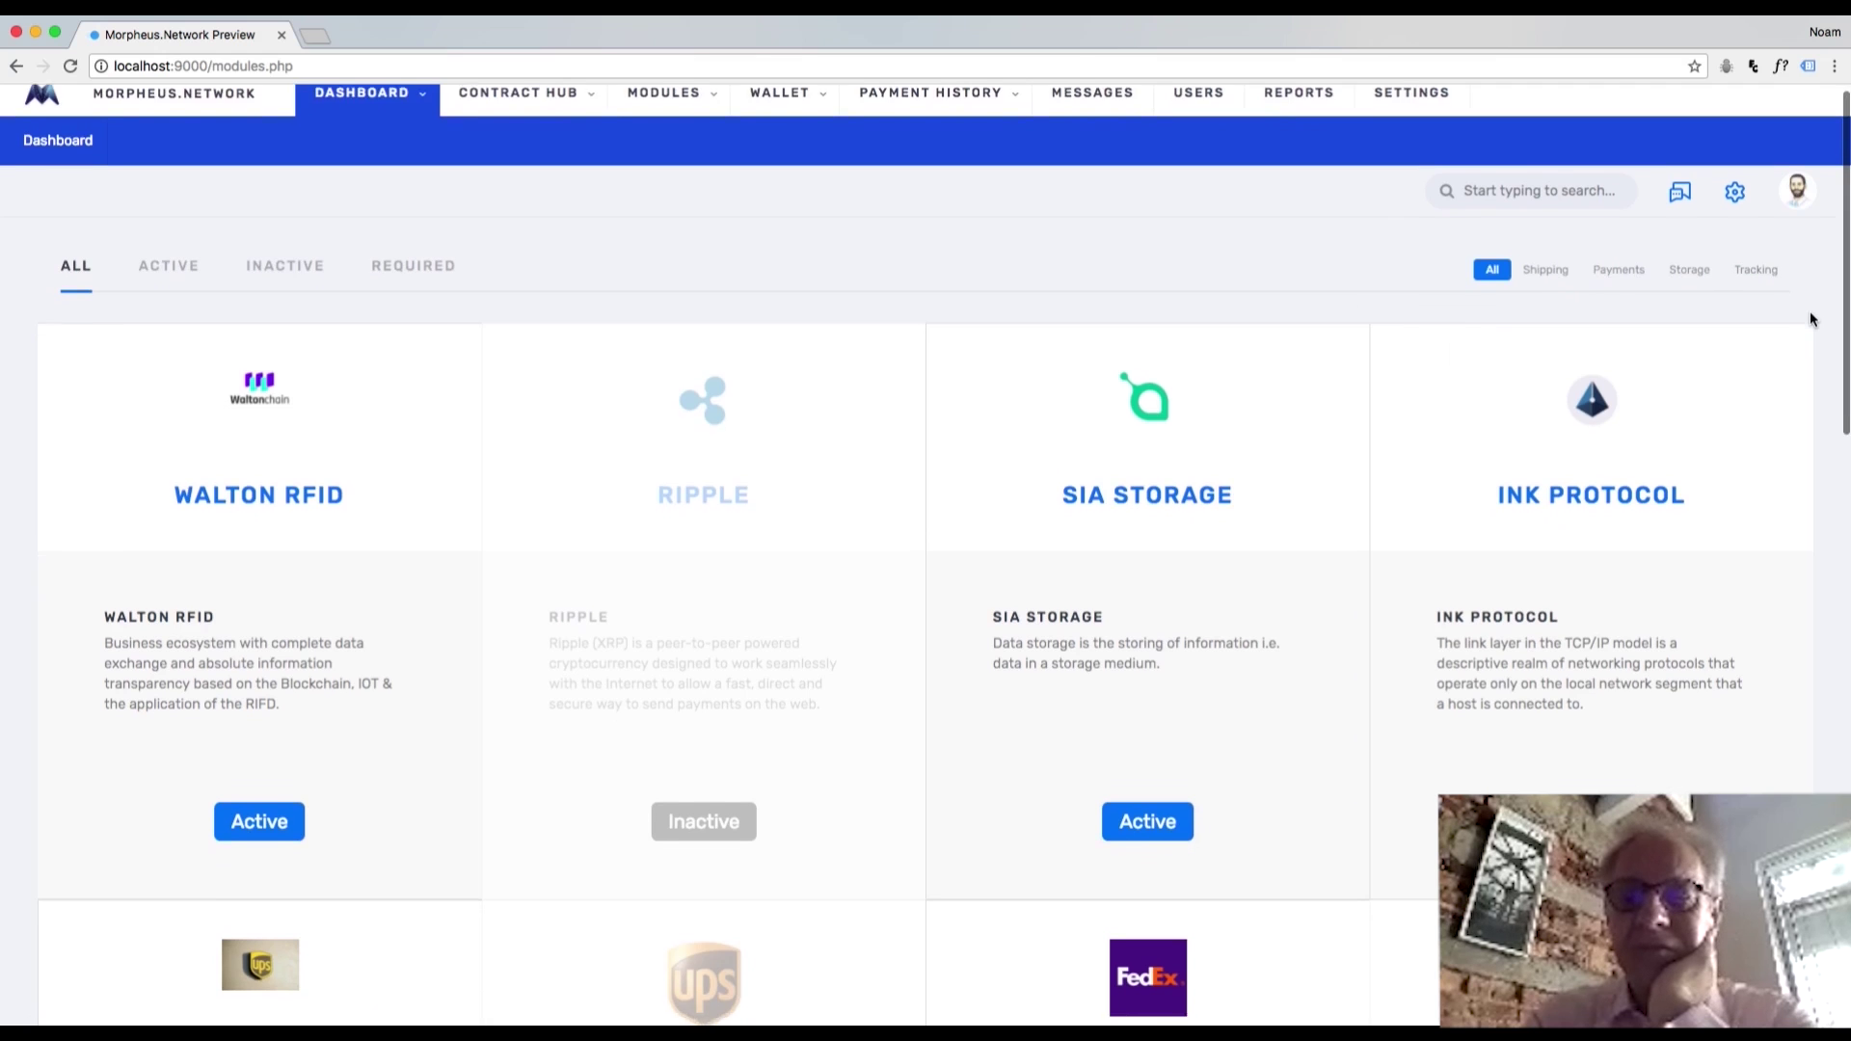
scroll(1810, 318, down, 5)
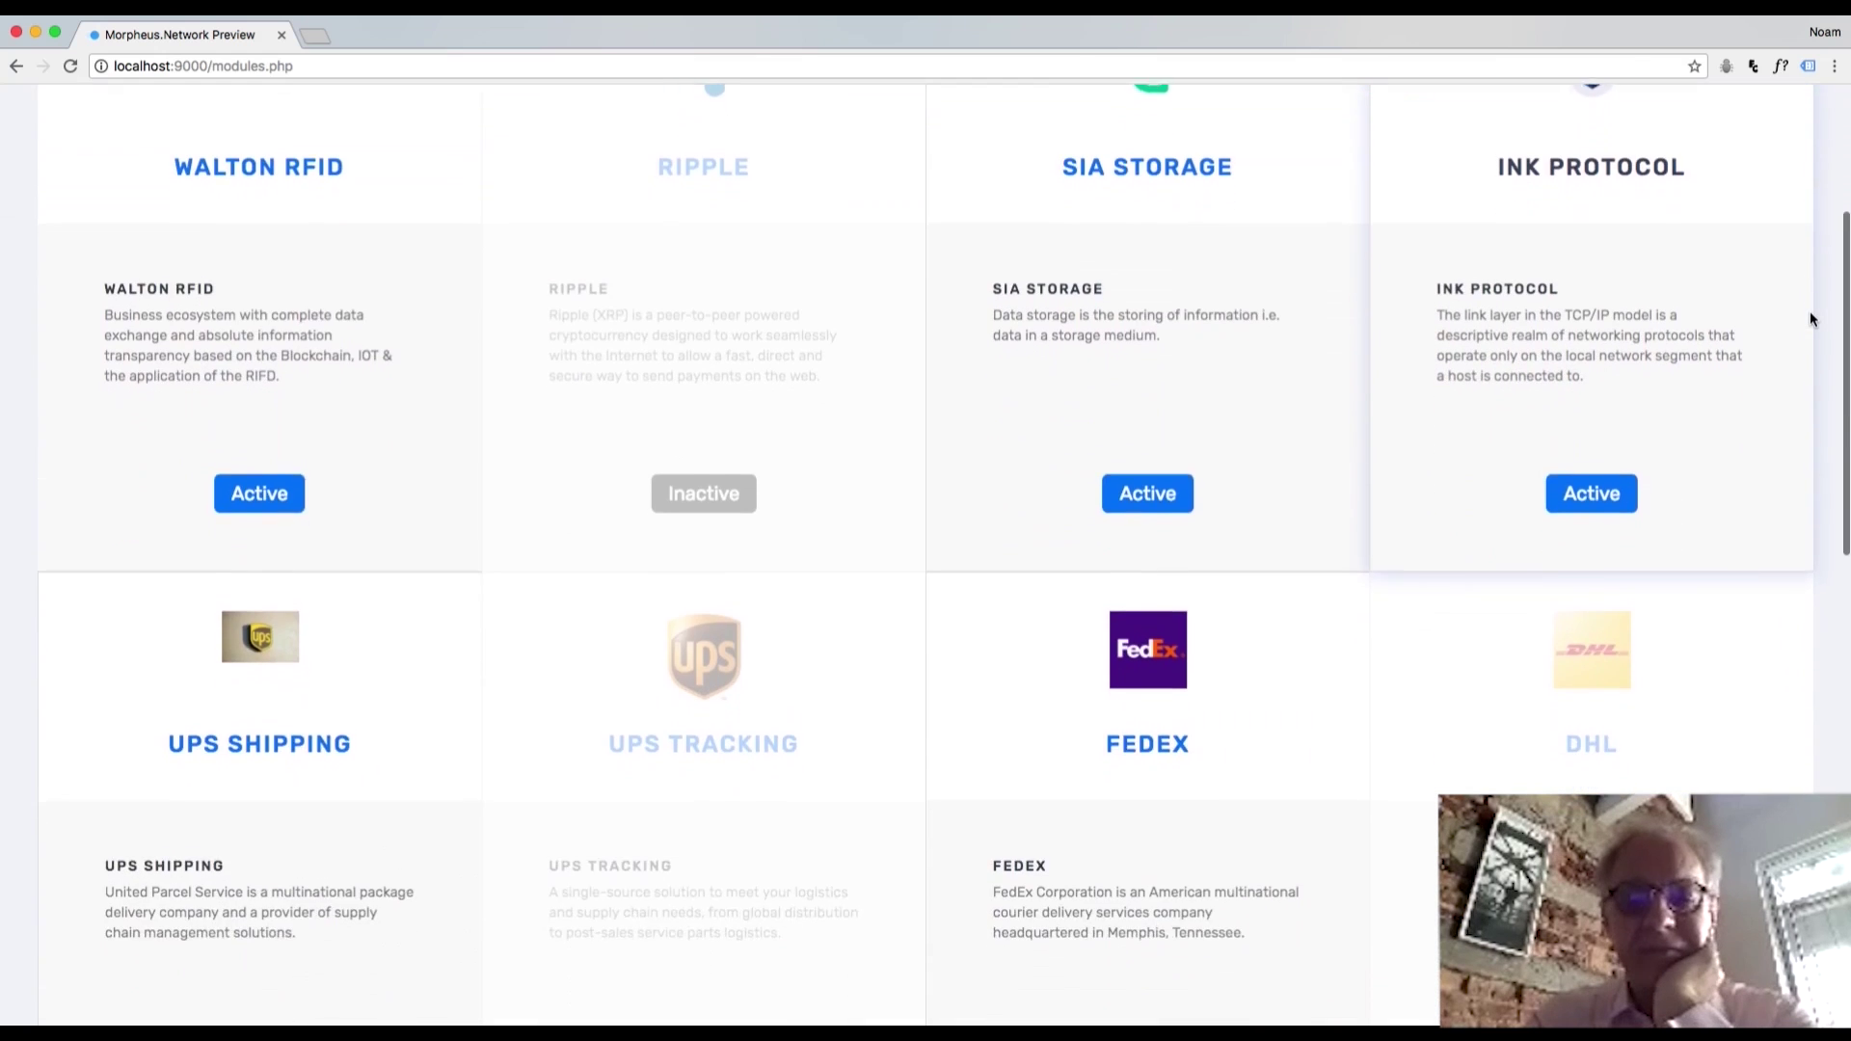
scroll(1810, 313, down, 3)
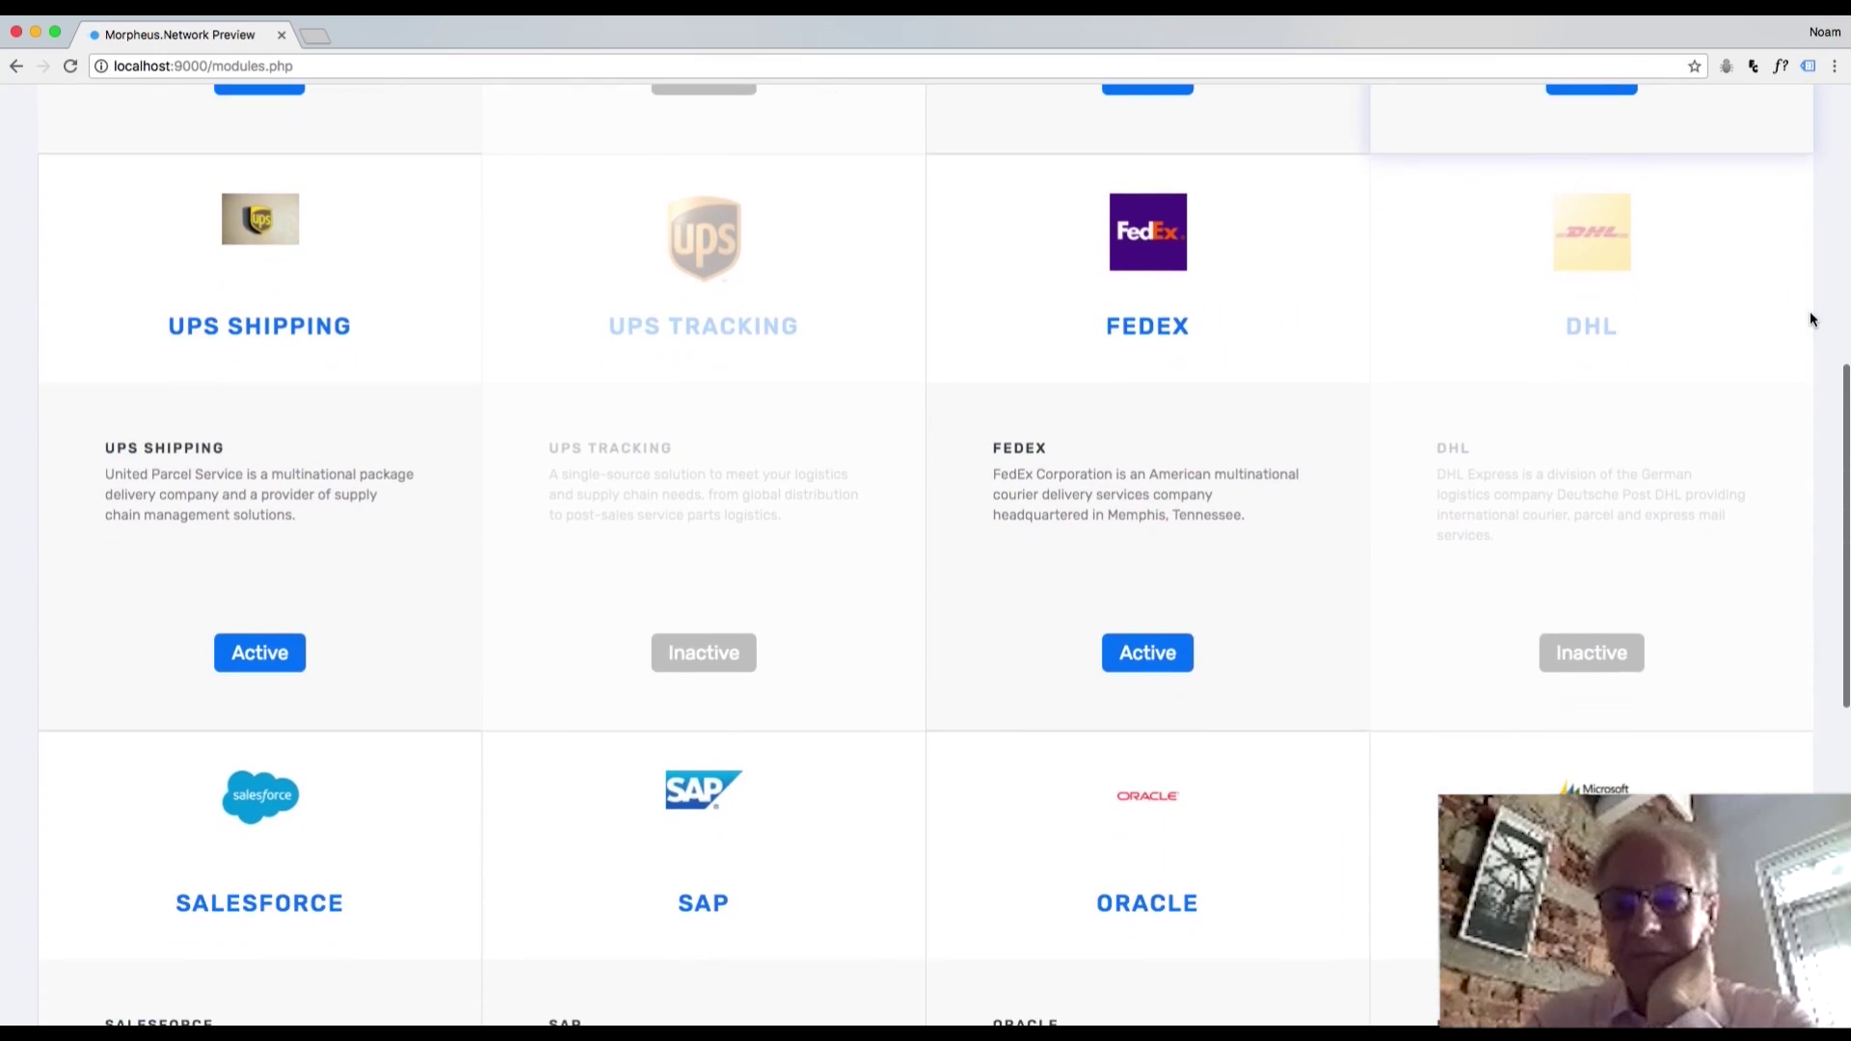
scroll(1809, 319, down, 4)
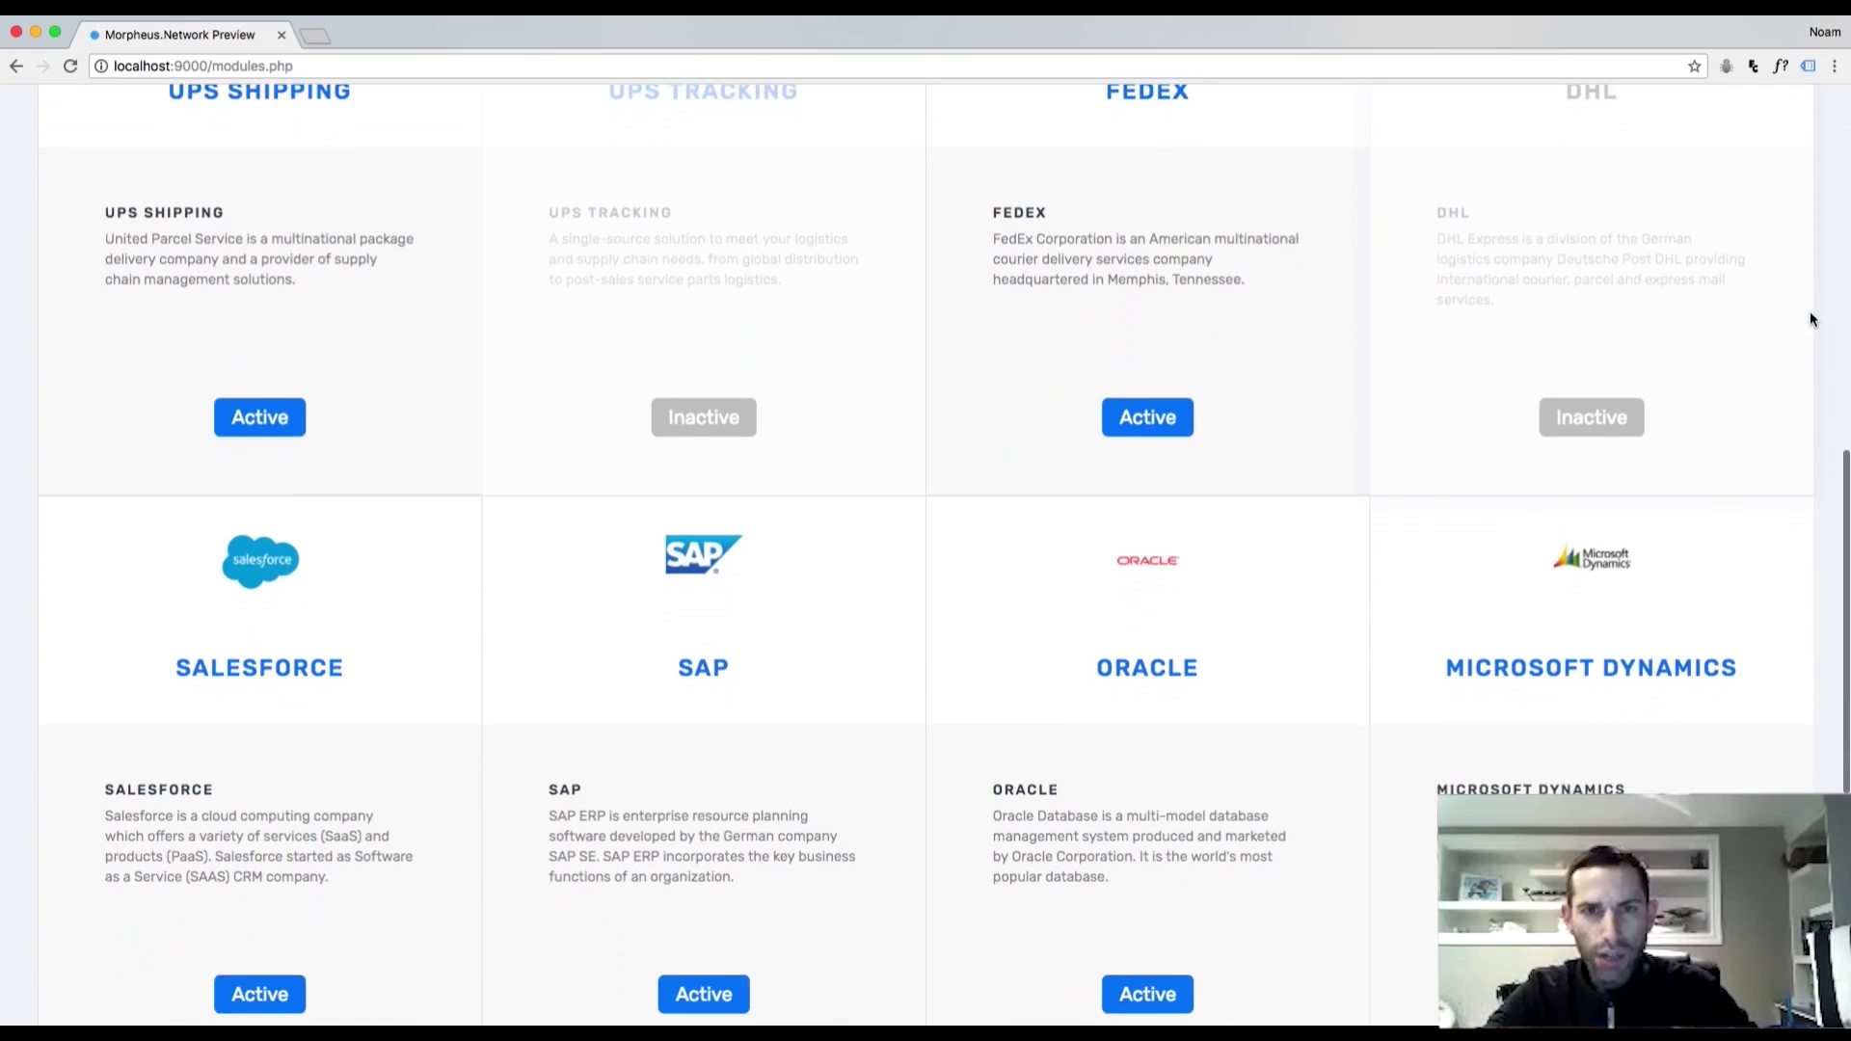
scroll(1810, 314, down, 5)
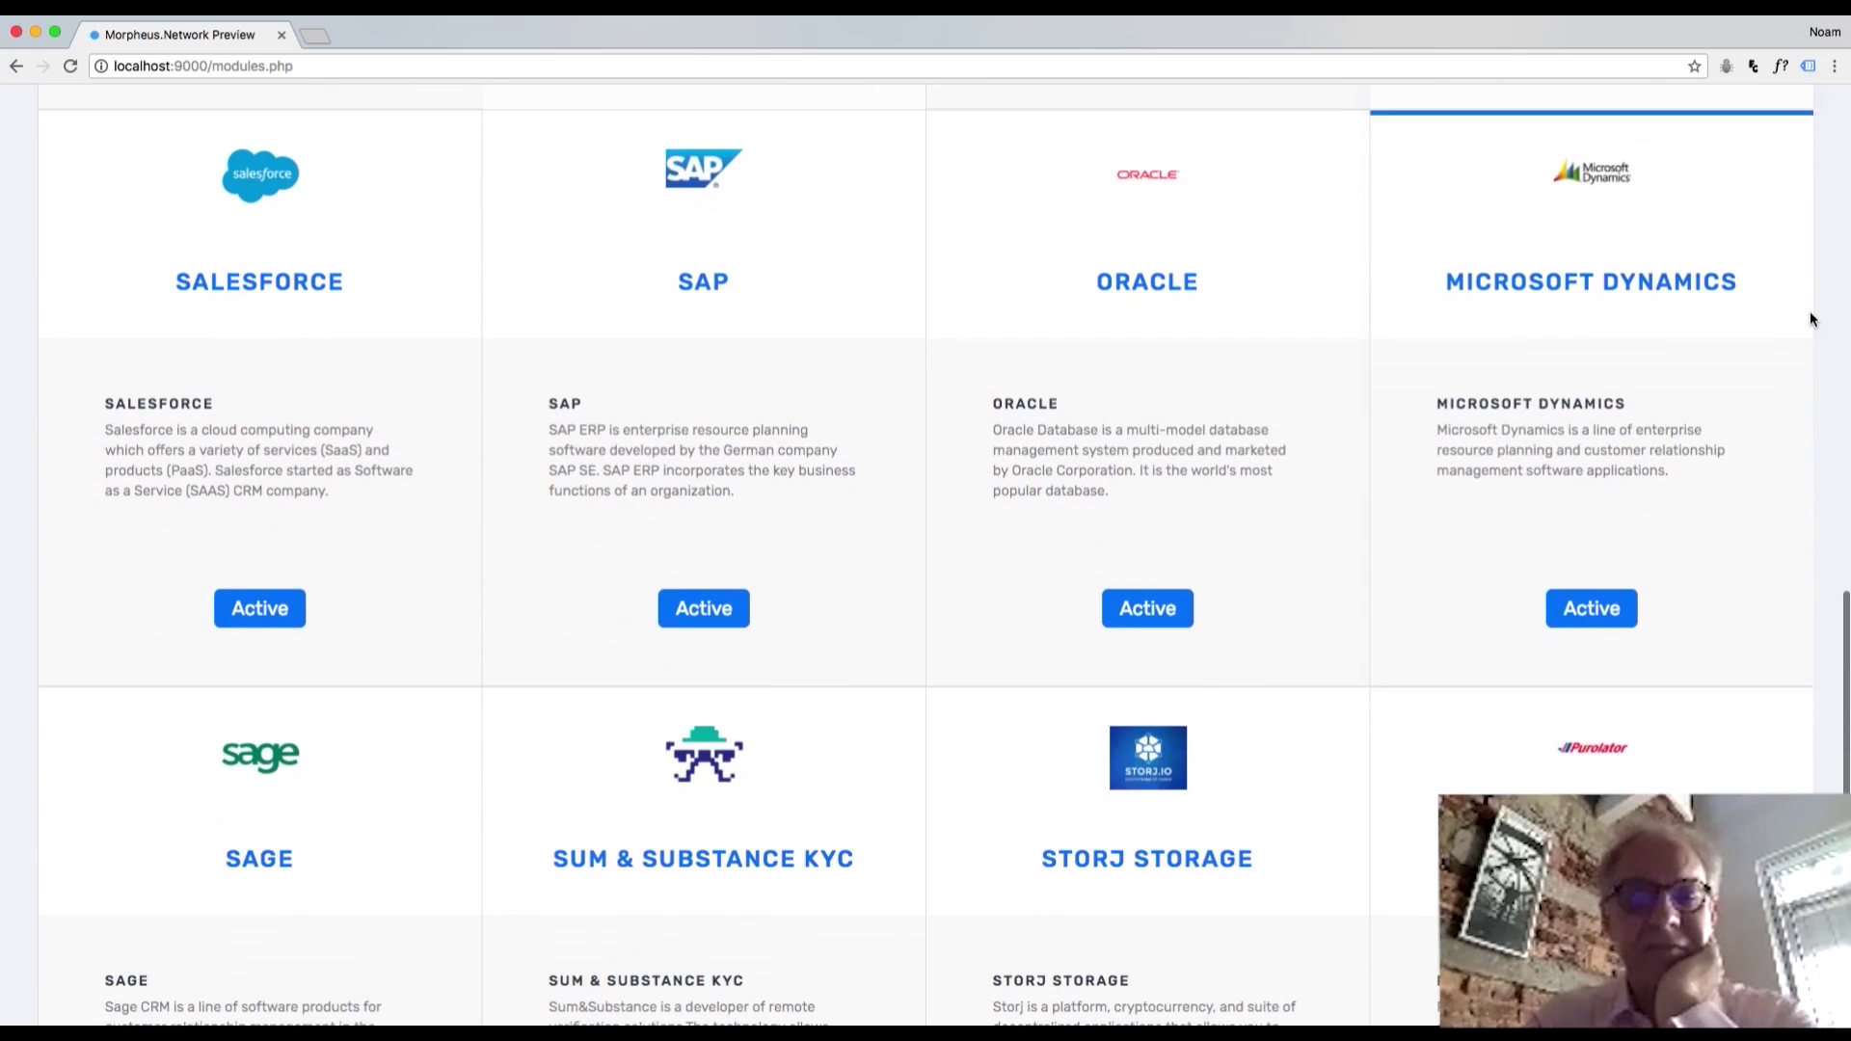
scroll(1809, 310, down, 1)
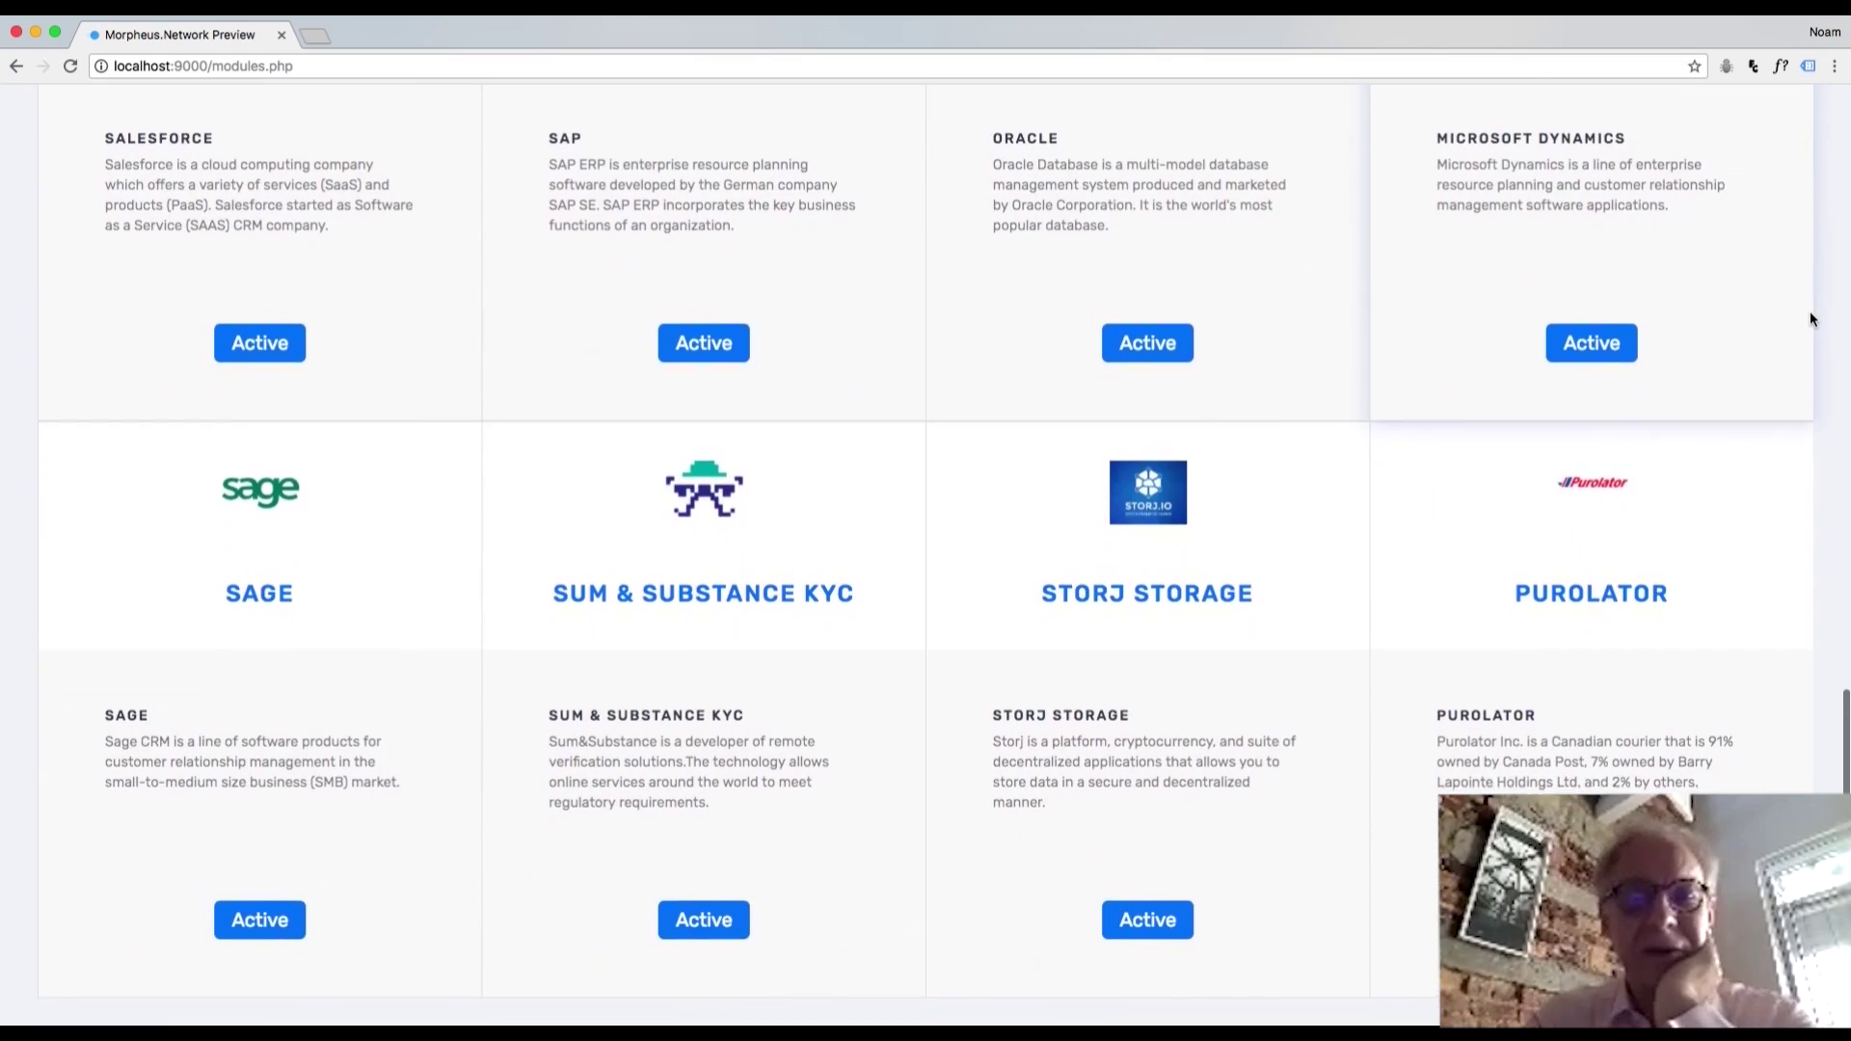
scroll(1809, 310, up, 2)
scroll(1809, 310, up, 8)
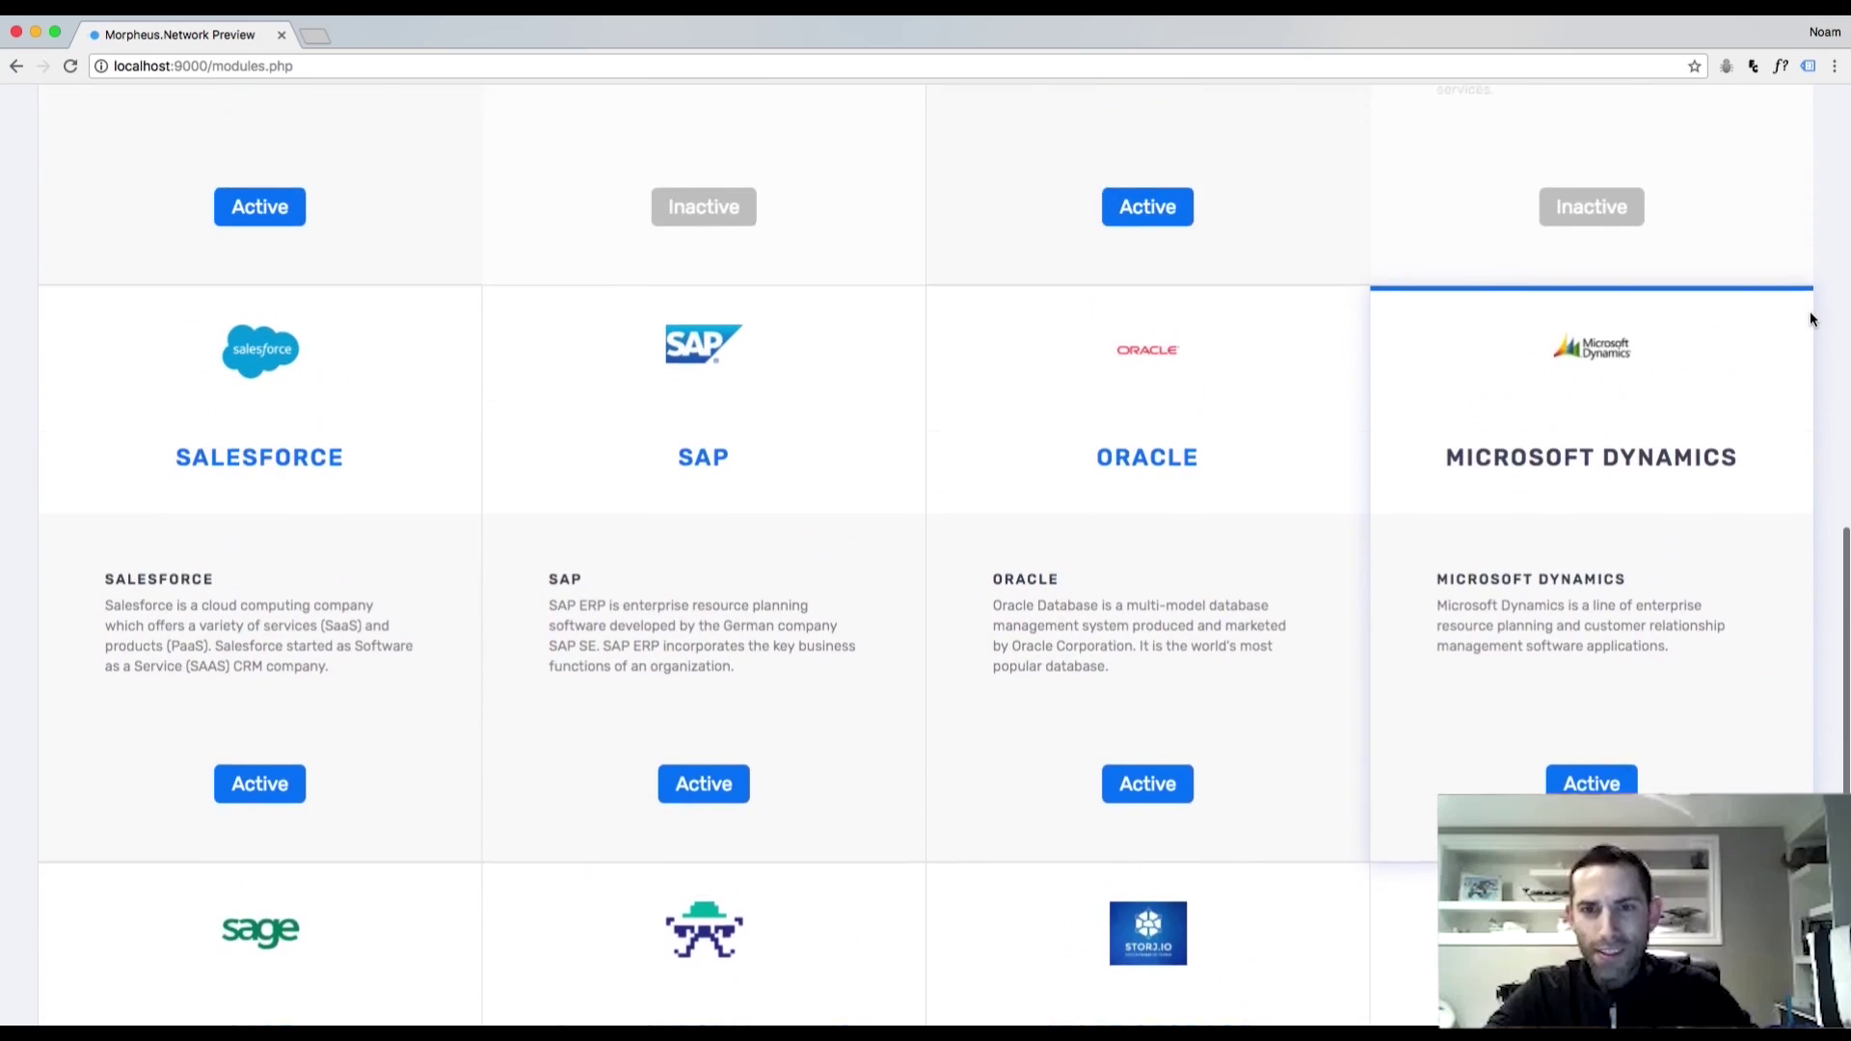
scroll(1649, 459, up, 4)
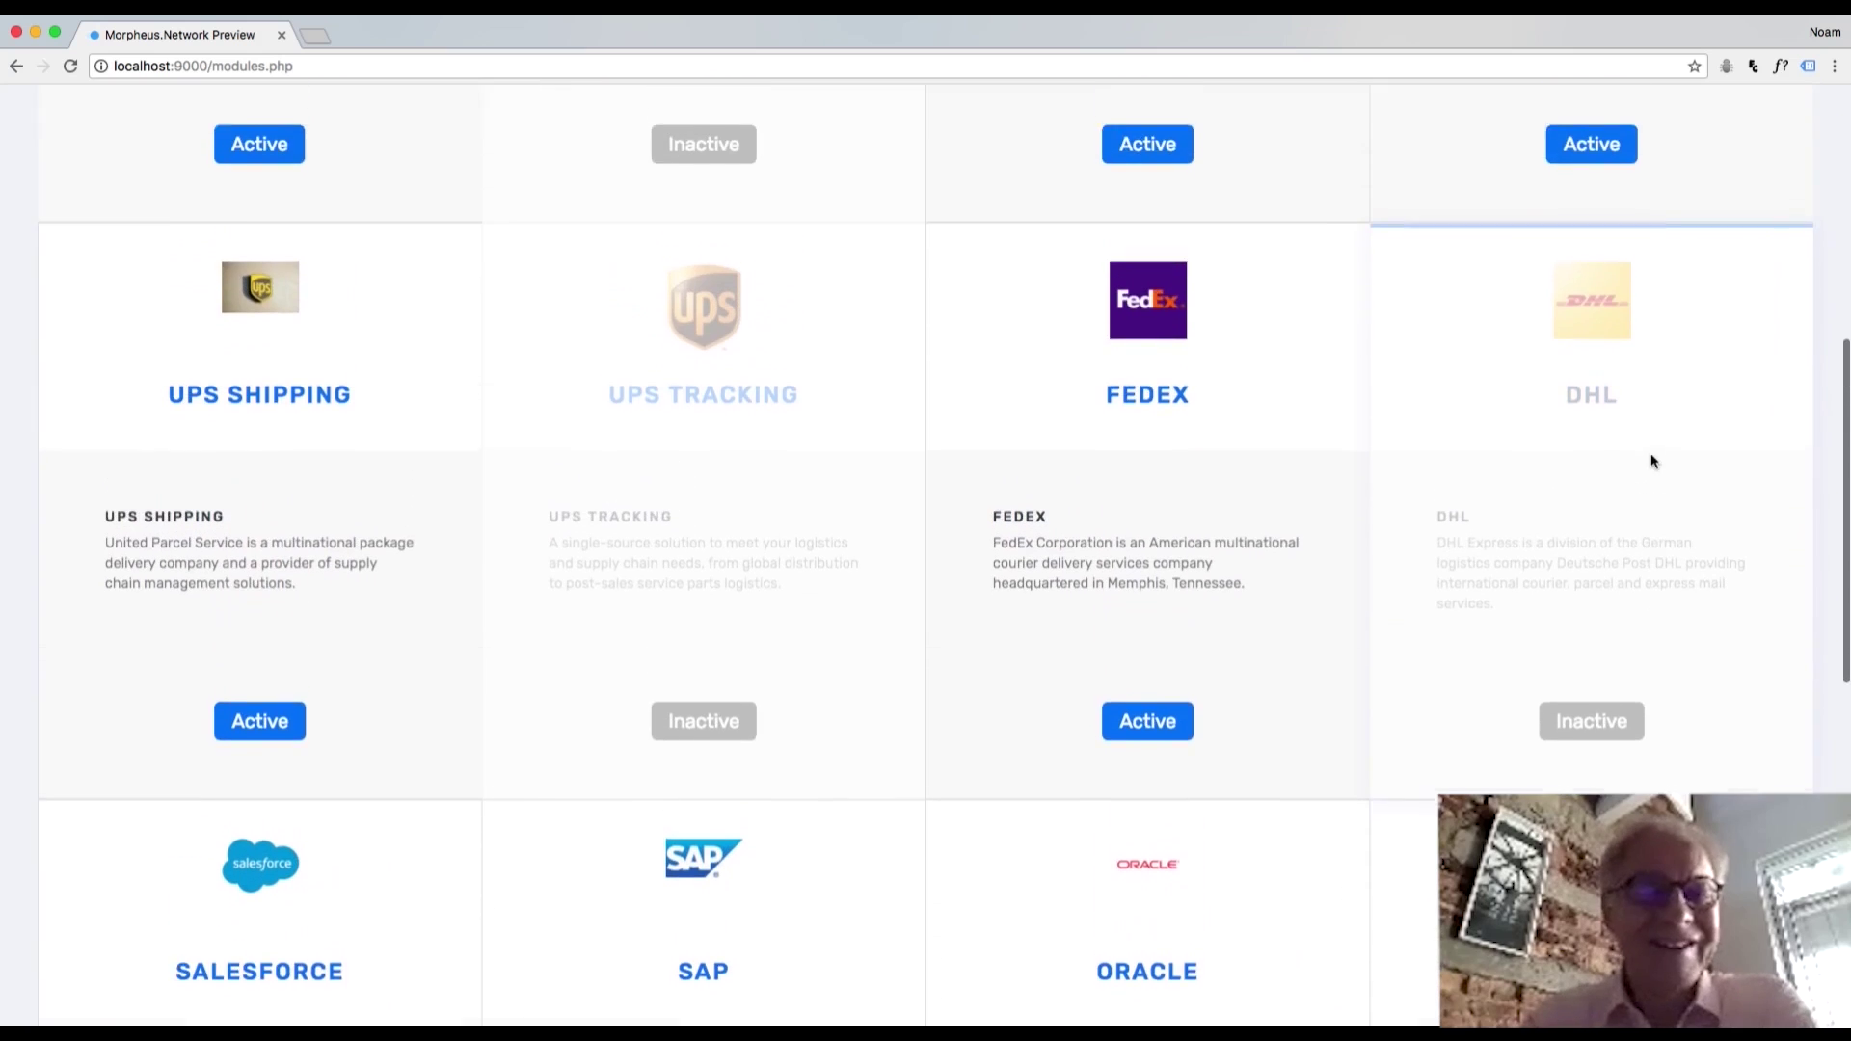
scroll(1355, 576, up, 7)
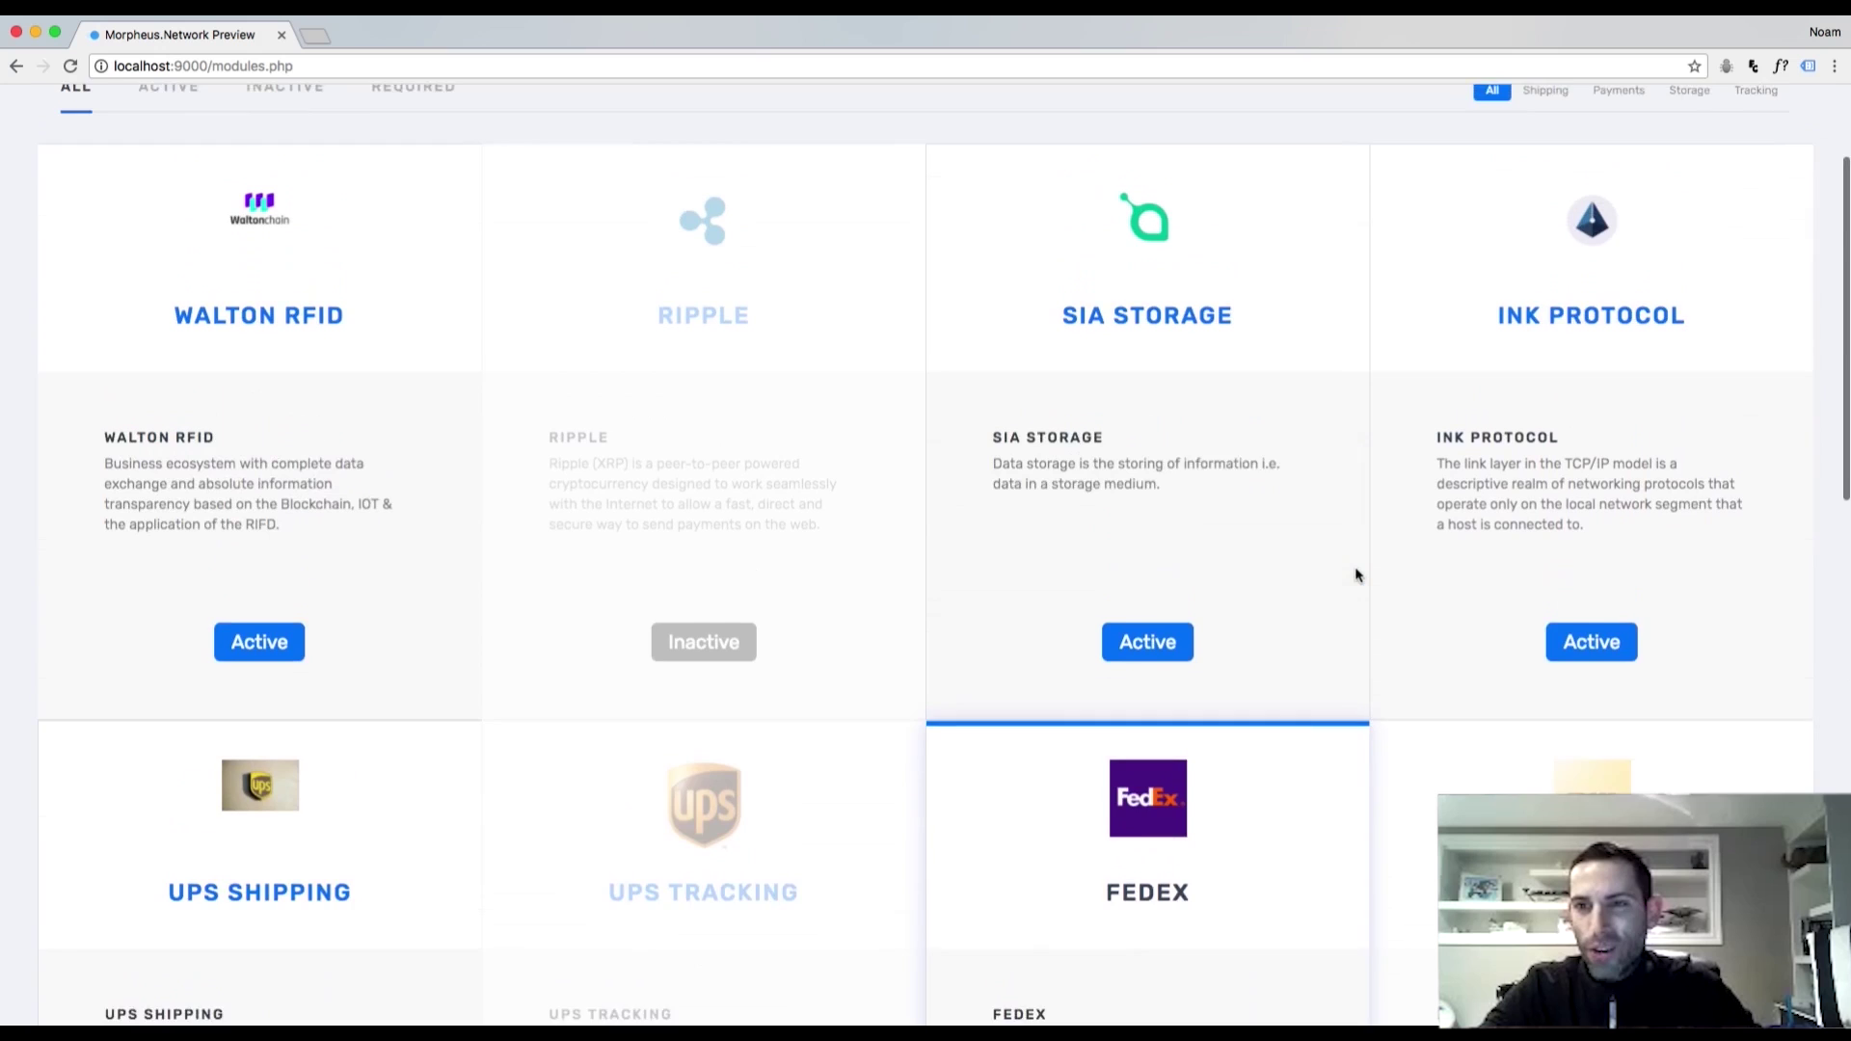
Switch the DHL module from Inactive to Active and scroll back to the top.
scroll(1355, 576, down, 4)
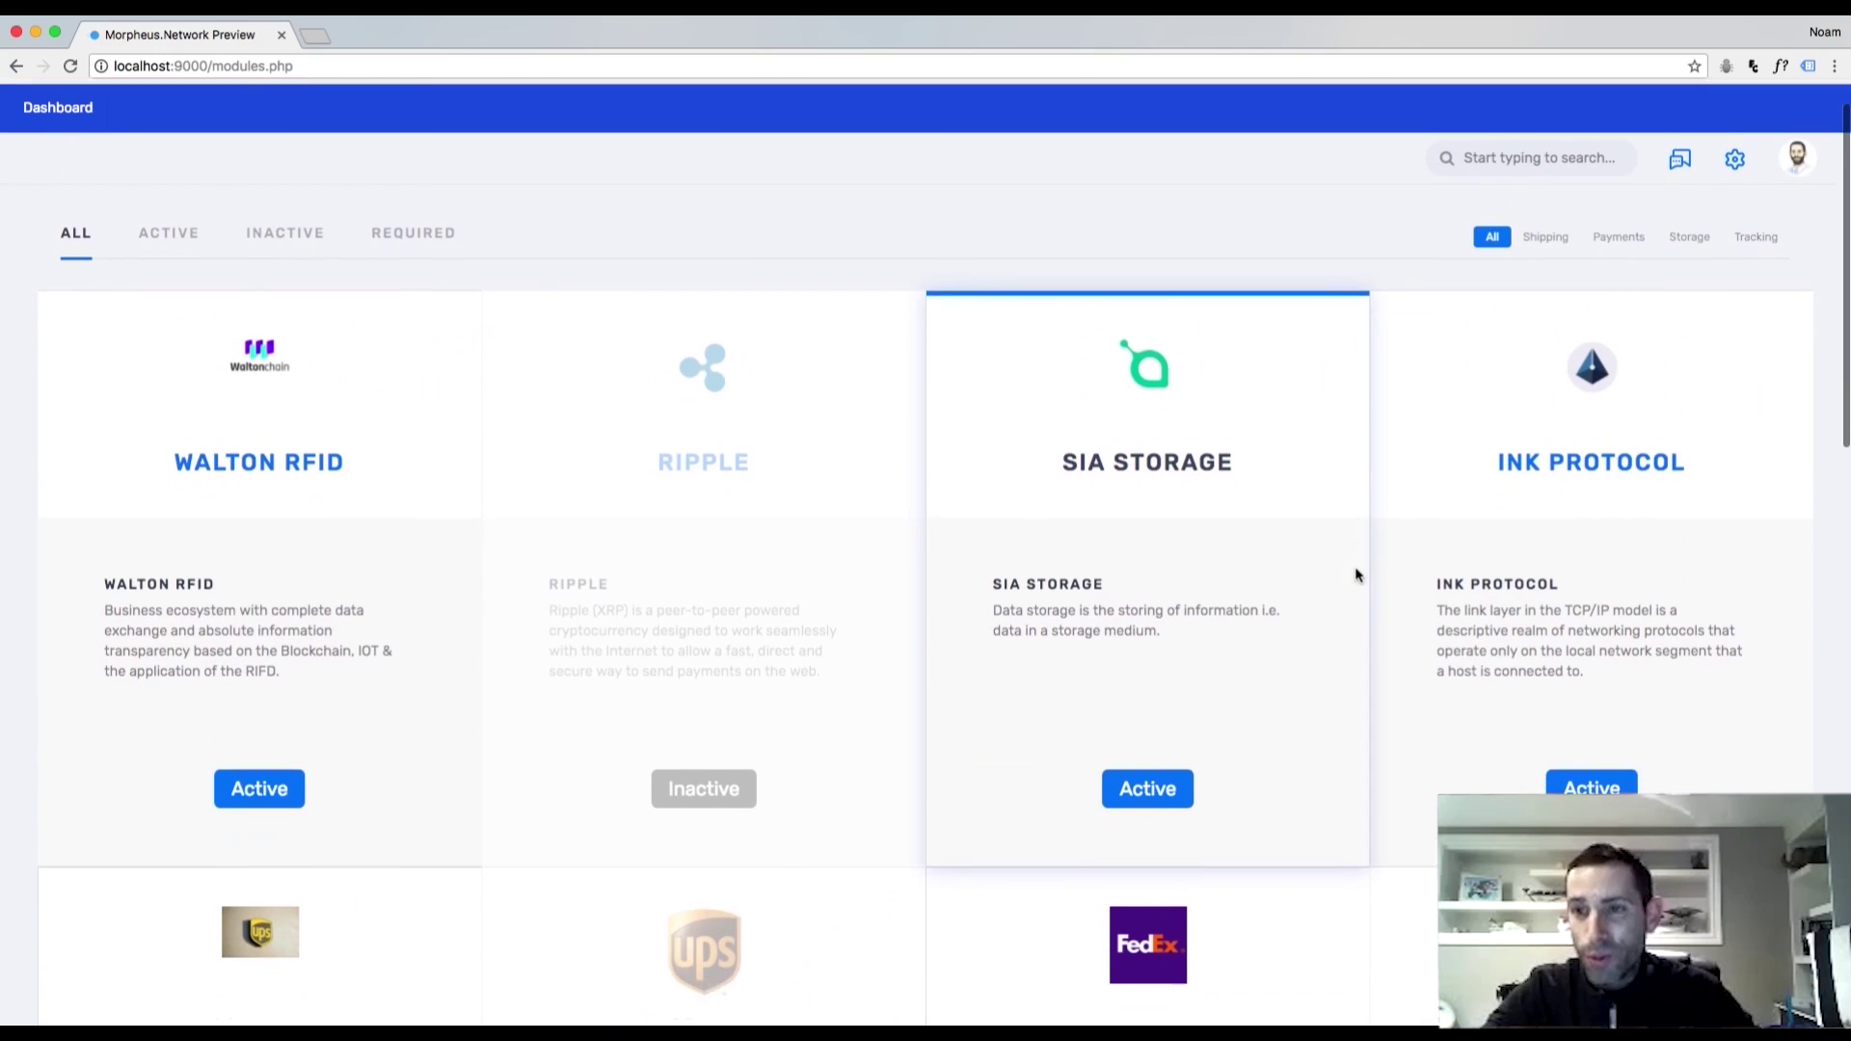
scroll(1355, 575, down, 4)
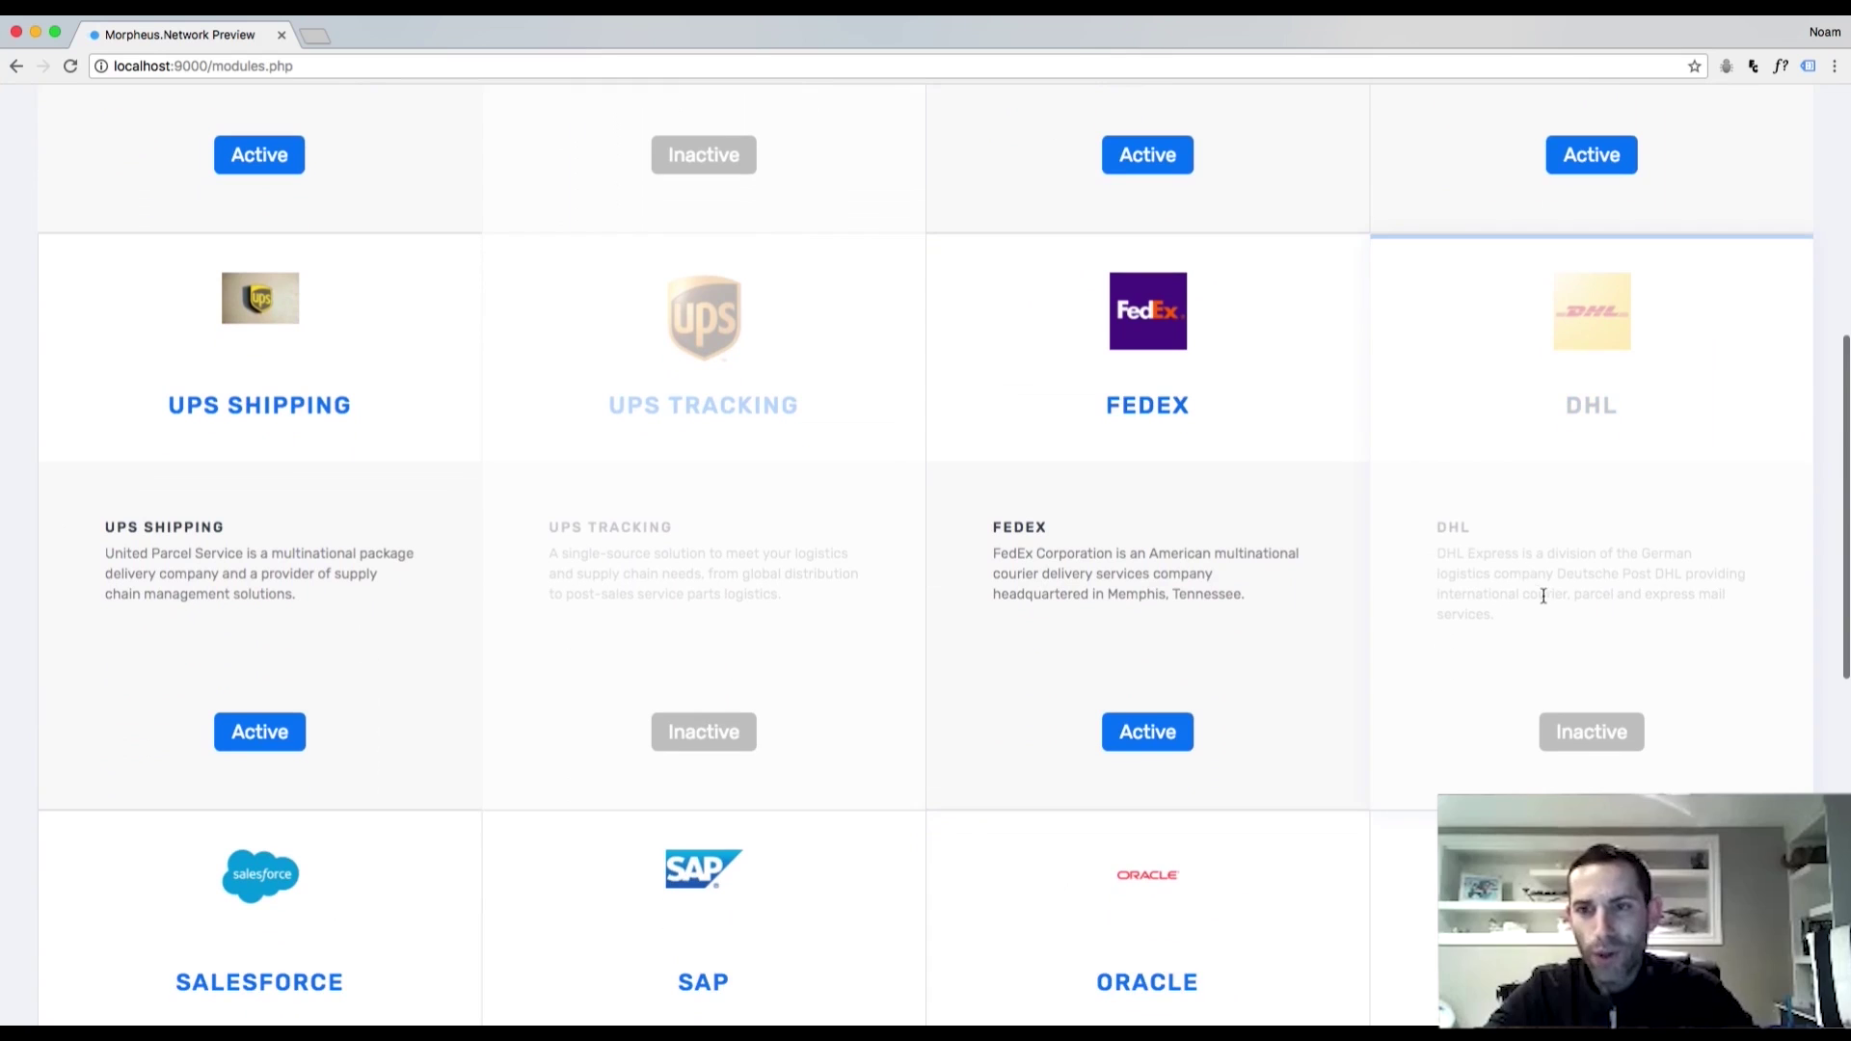
click(1601, 731)
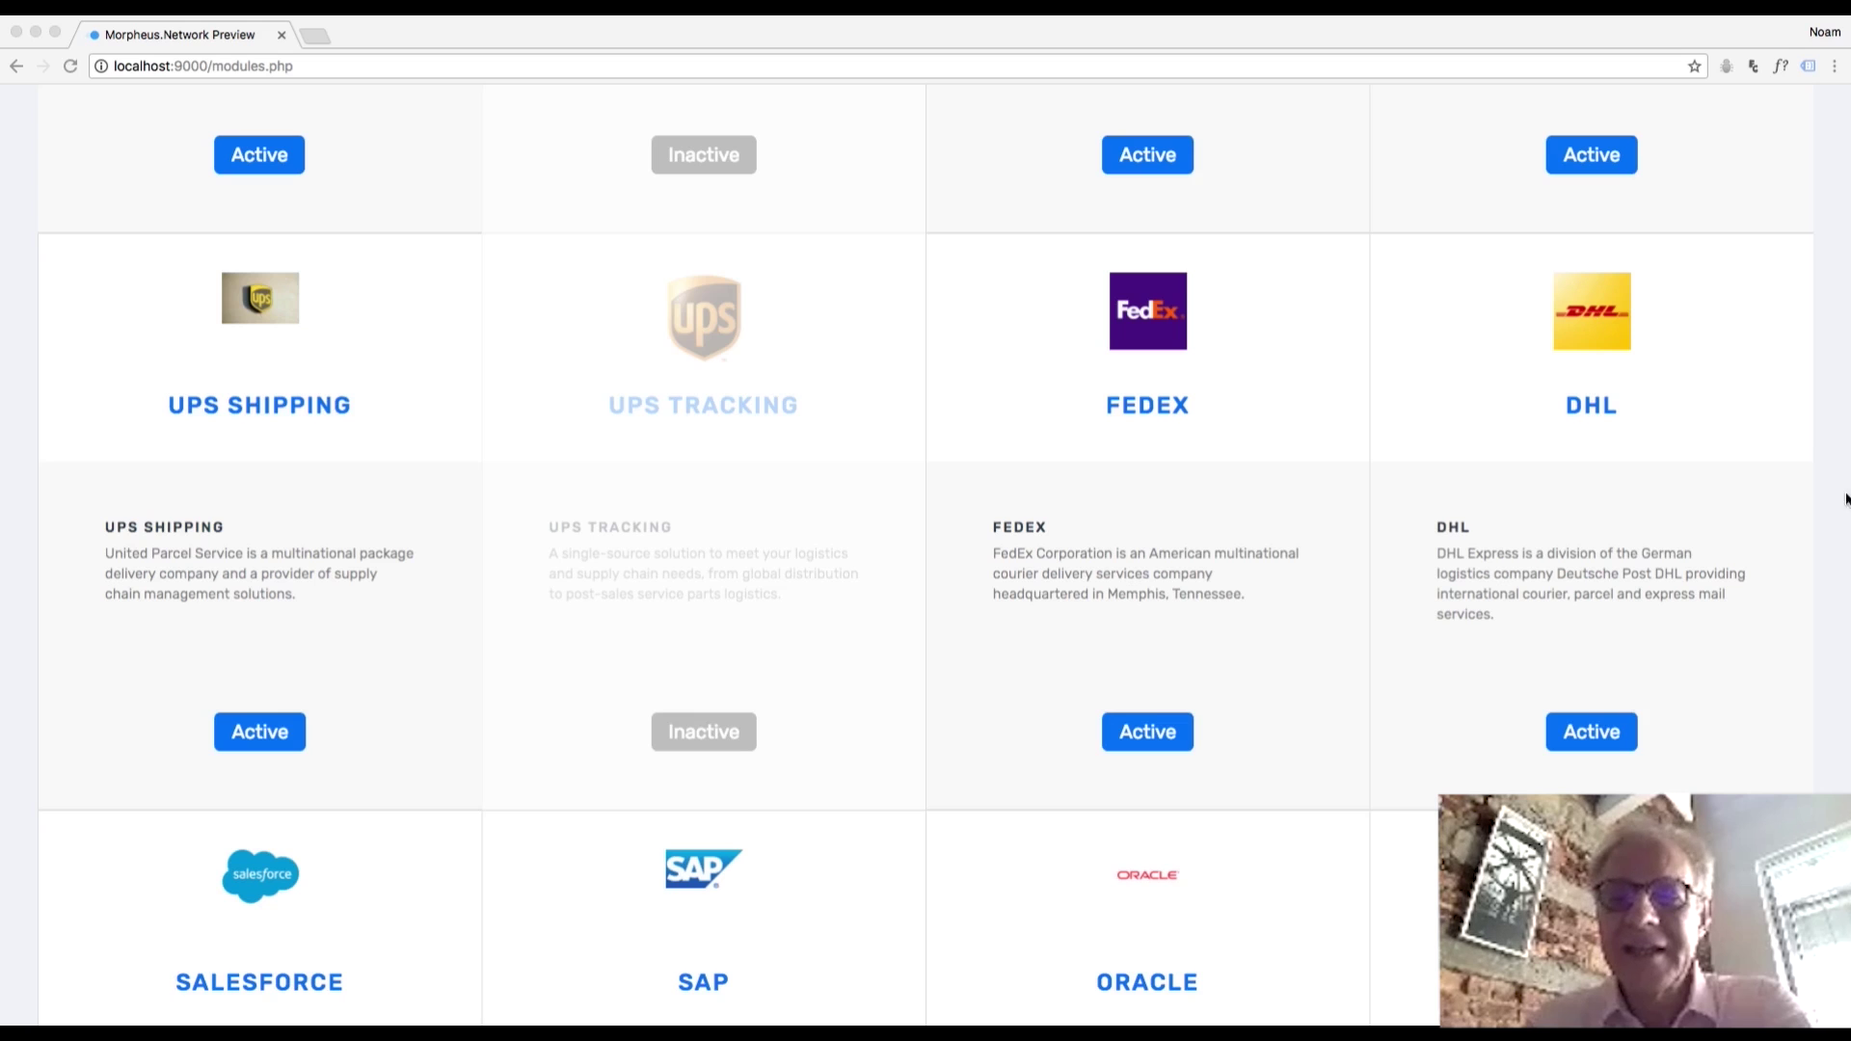
scroll(1656, 558, up, 5)
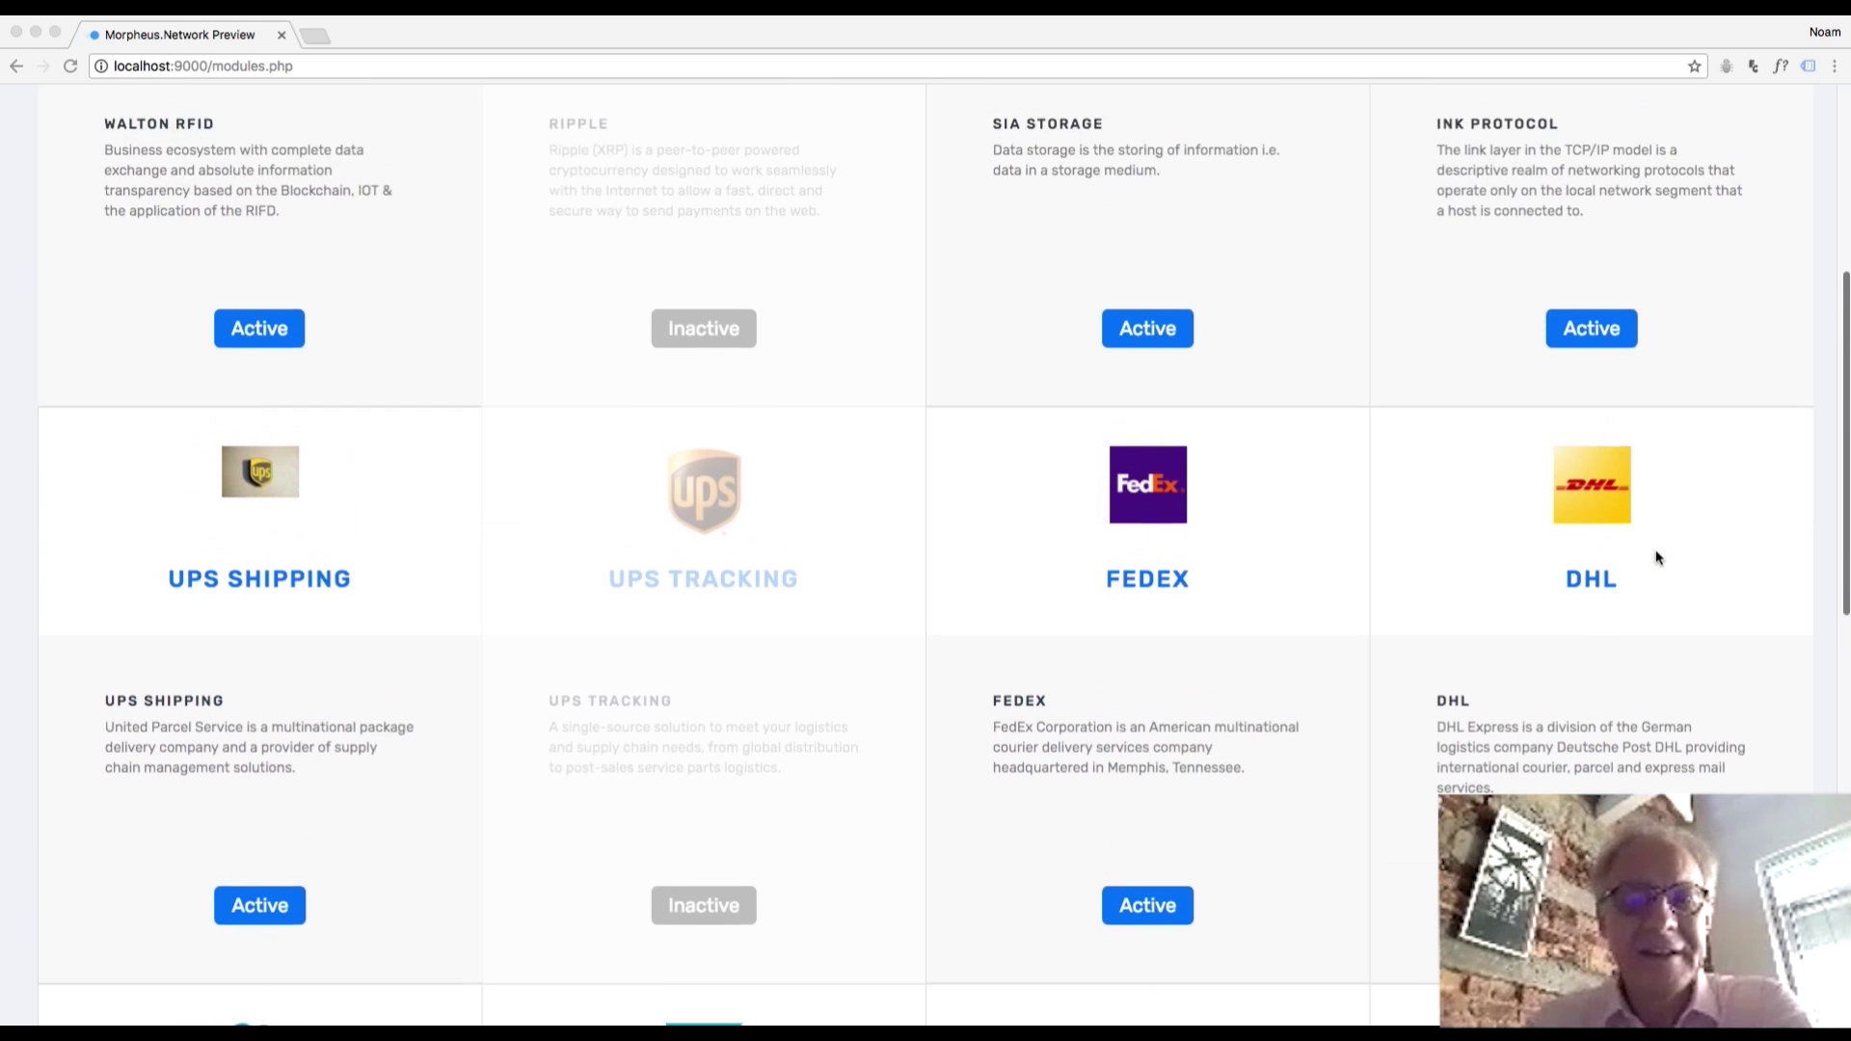
scroll(1656, 557, up, 2)
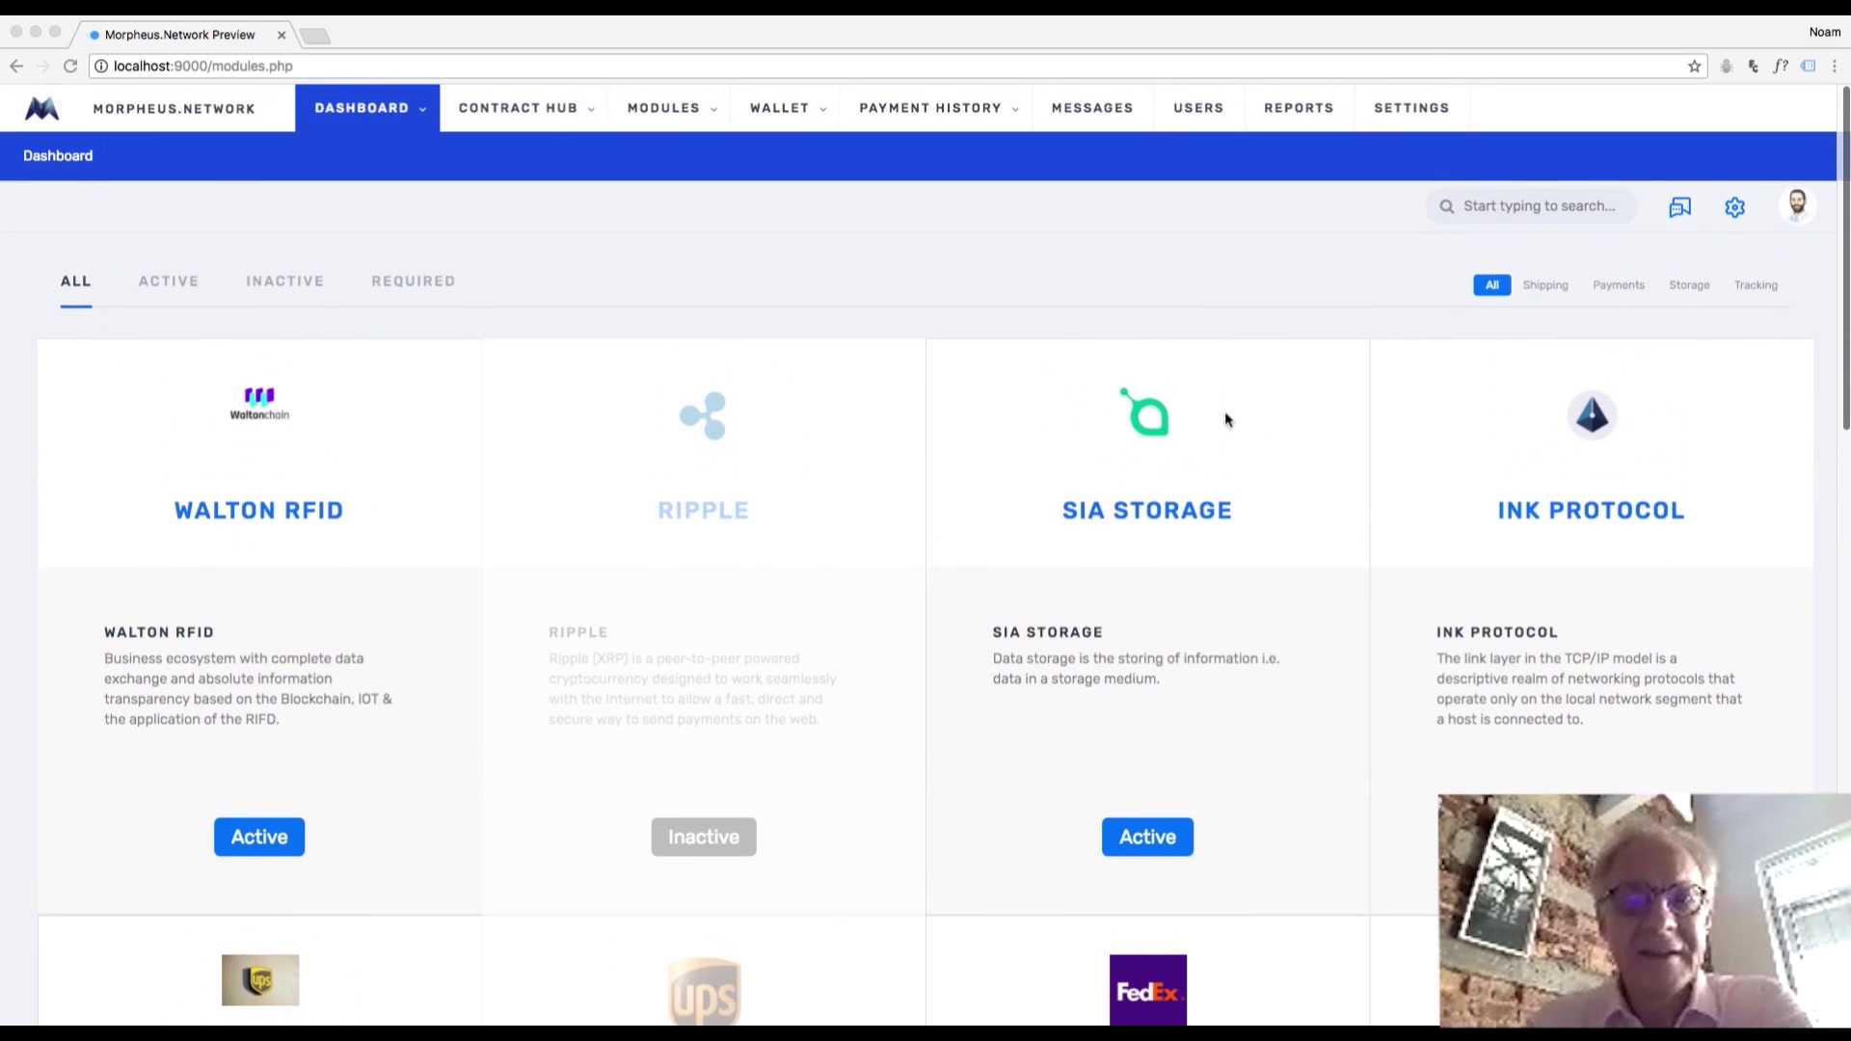
click(794, 255)
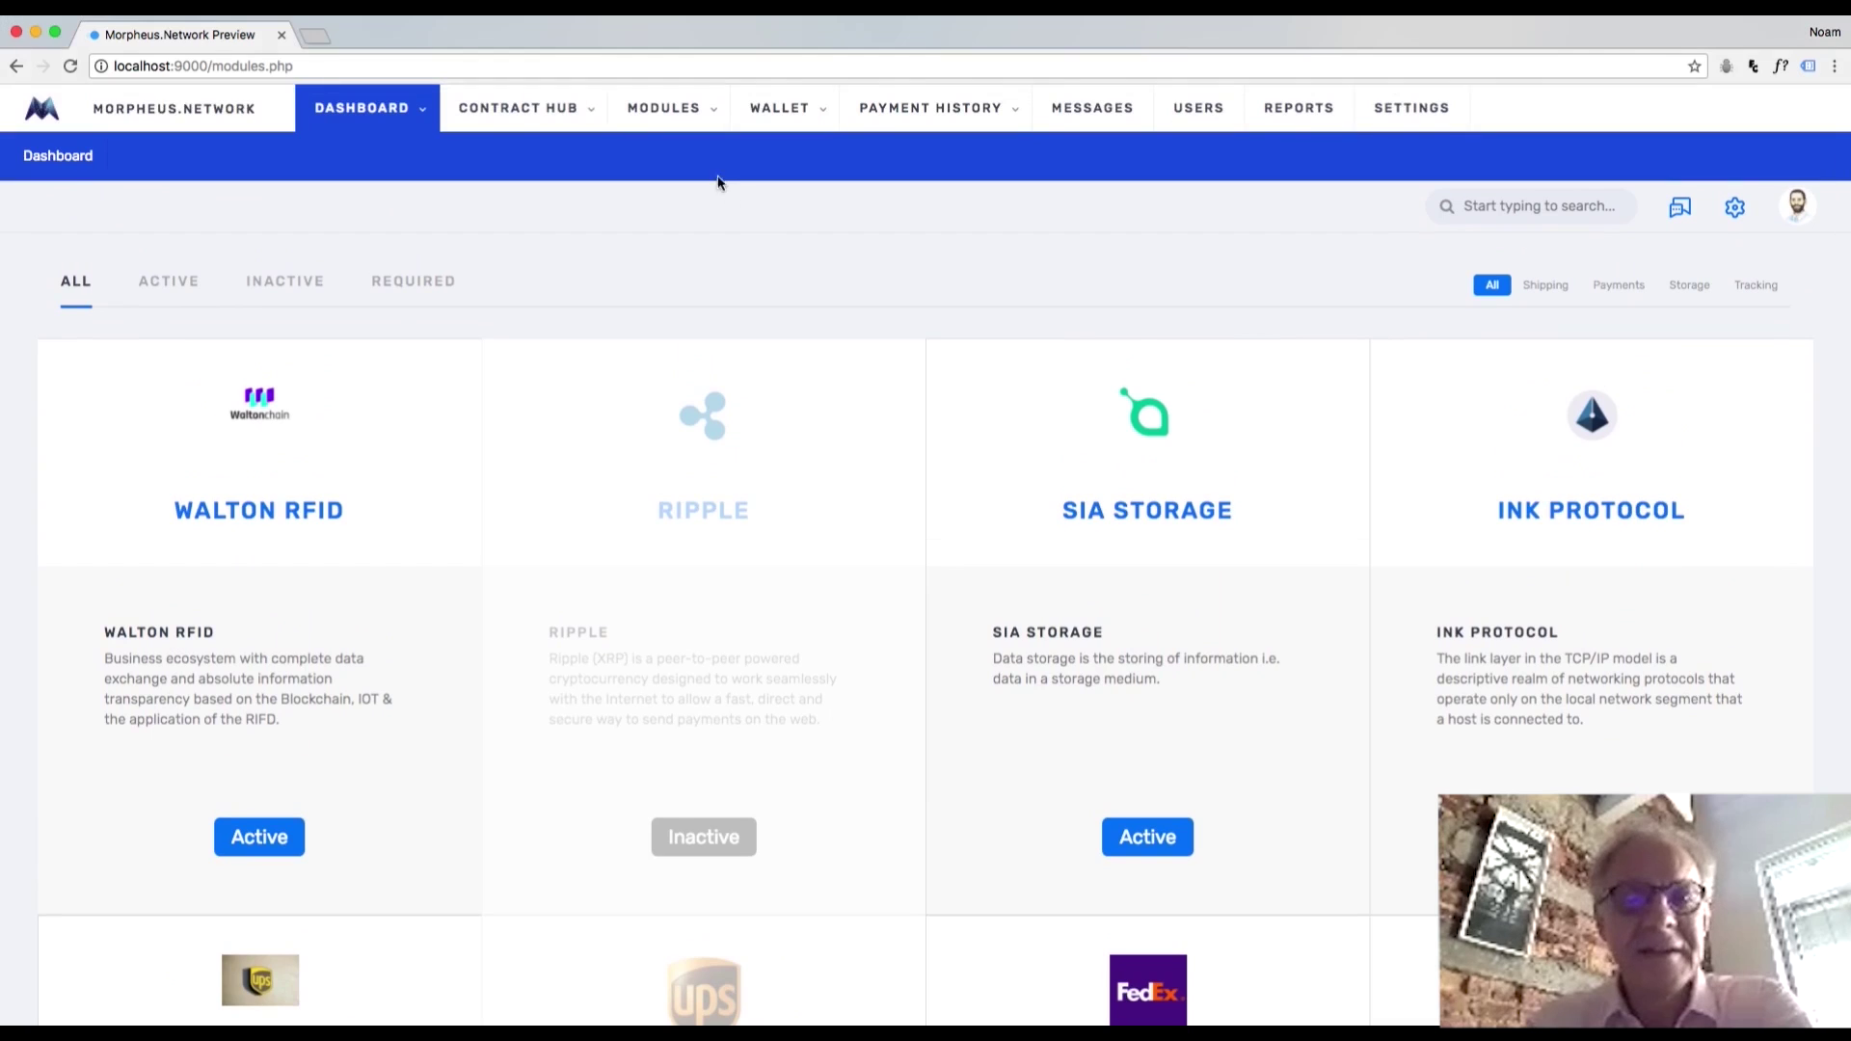
mouse_move(573, 110)
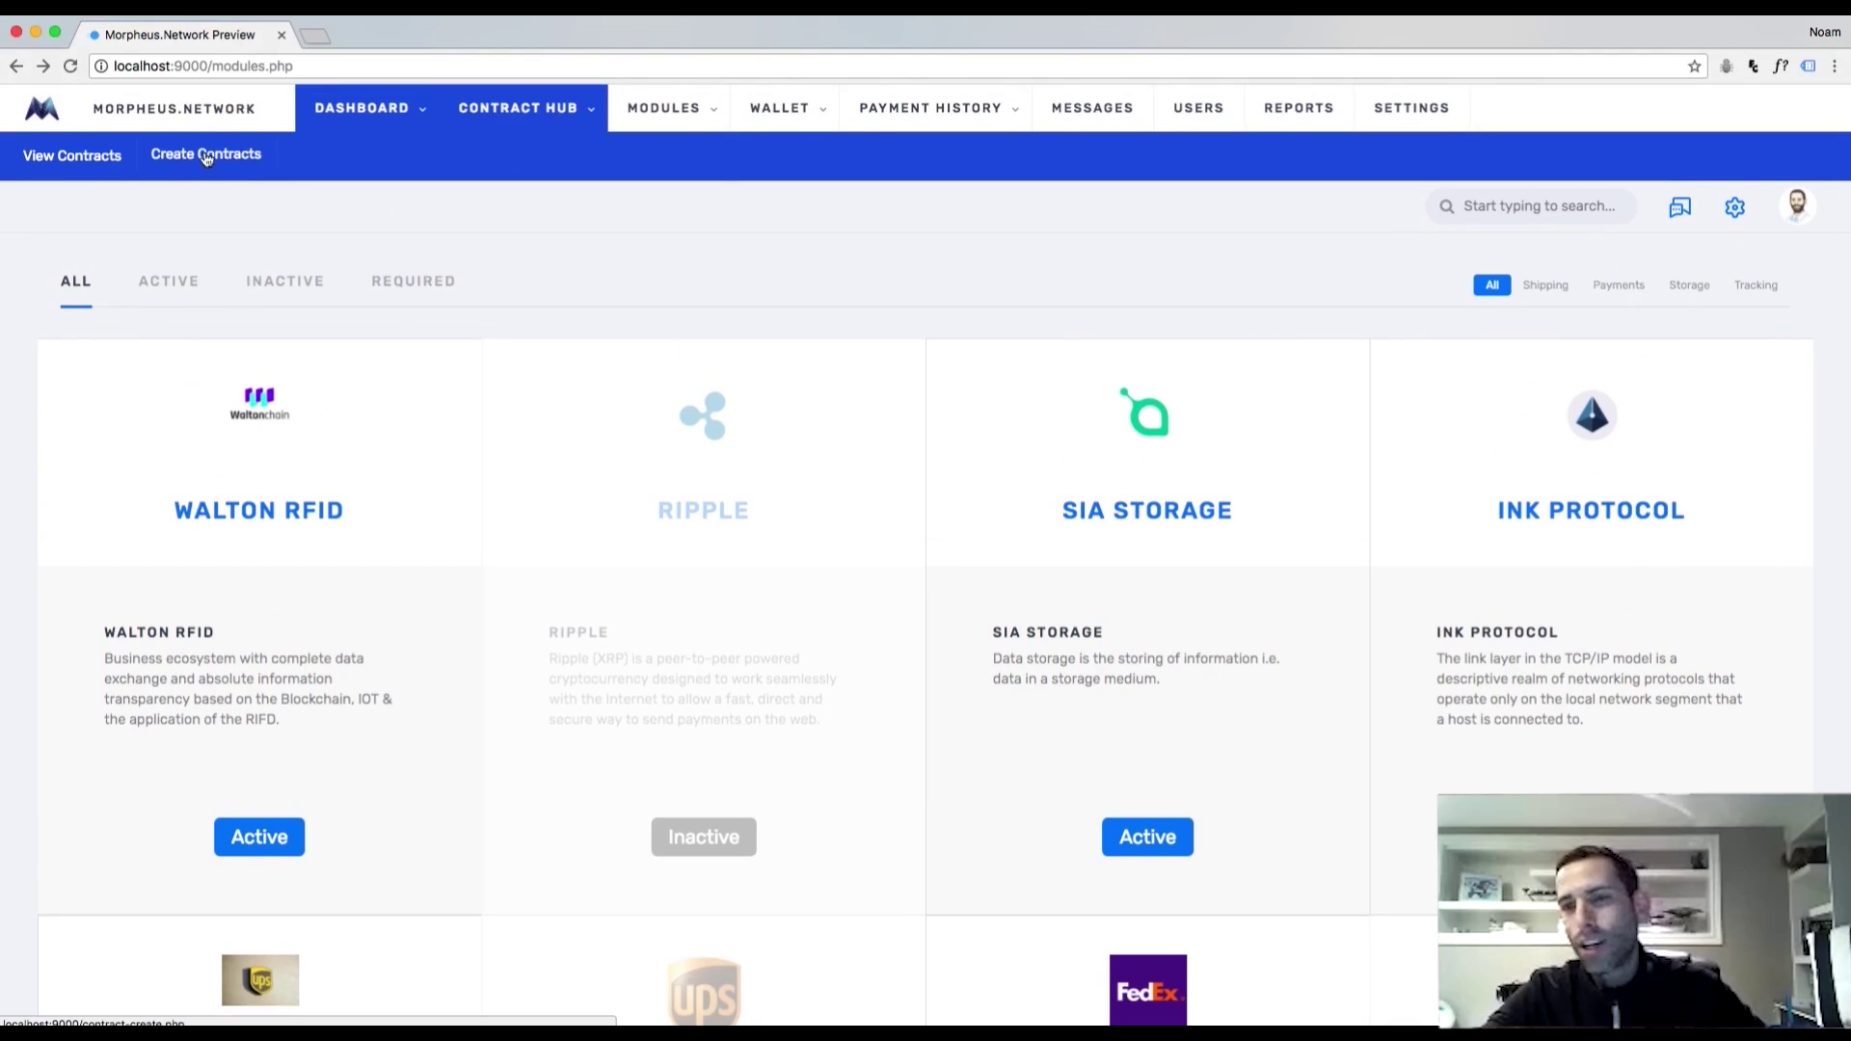
Create another contract with an invoice number and date 04/20/2018.
click(97, 157)
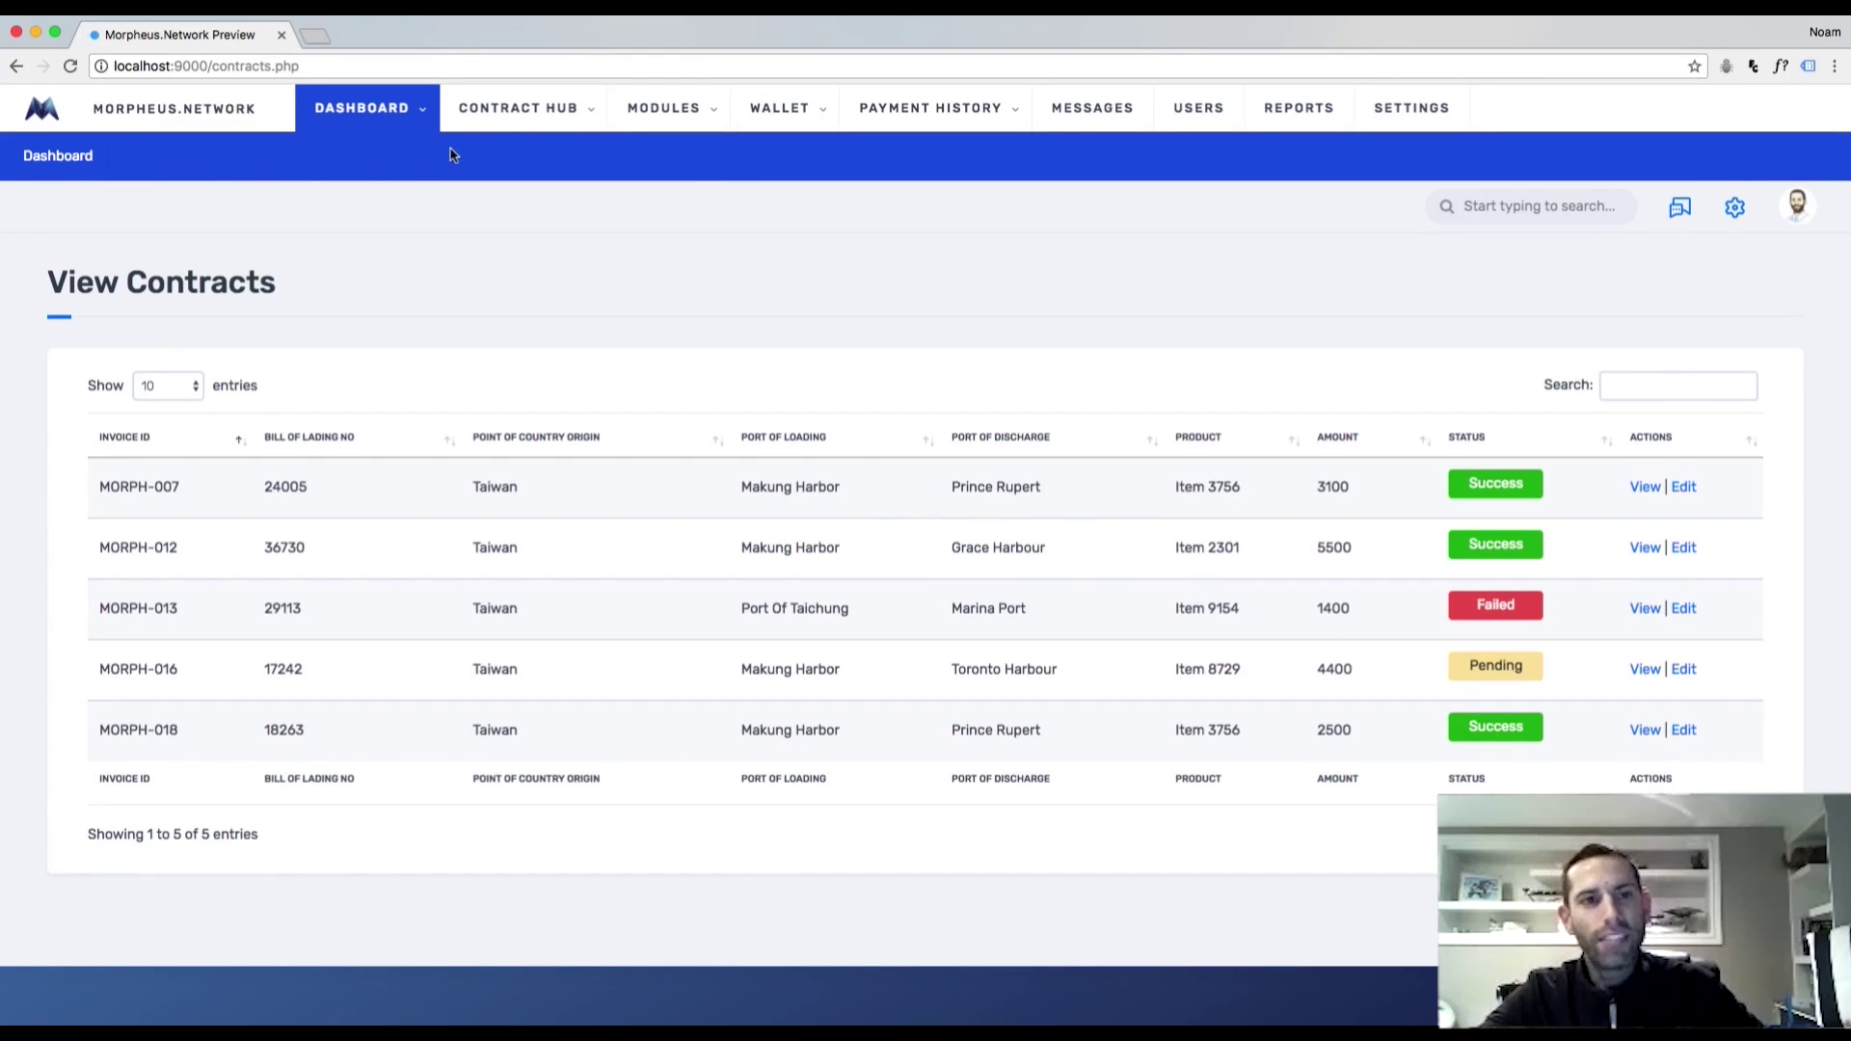
mouse_move(457, 135)
click(241, 162)
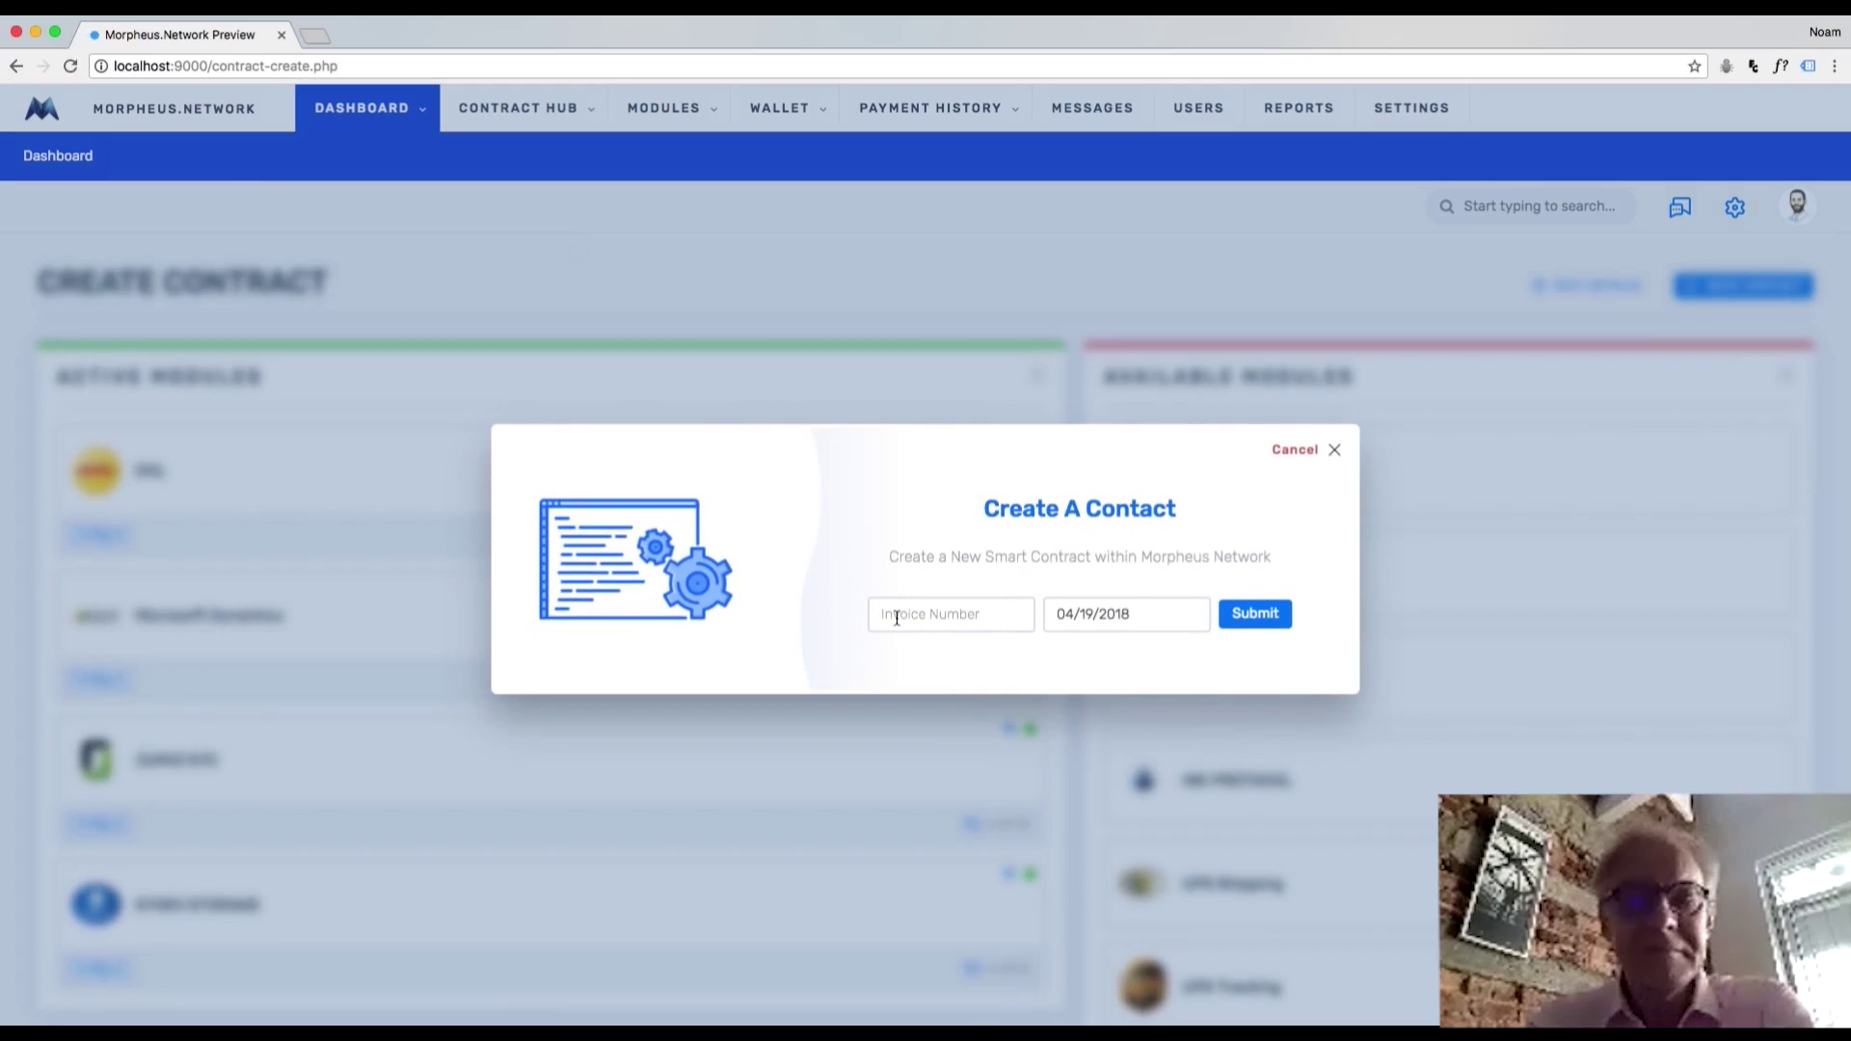
click(898, 620)
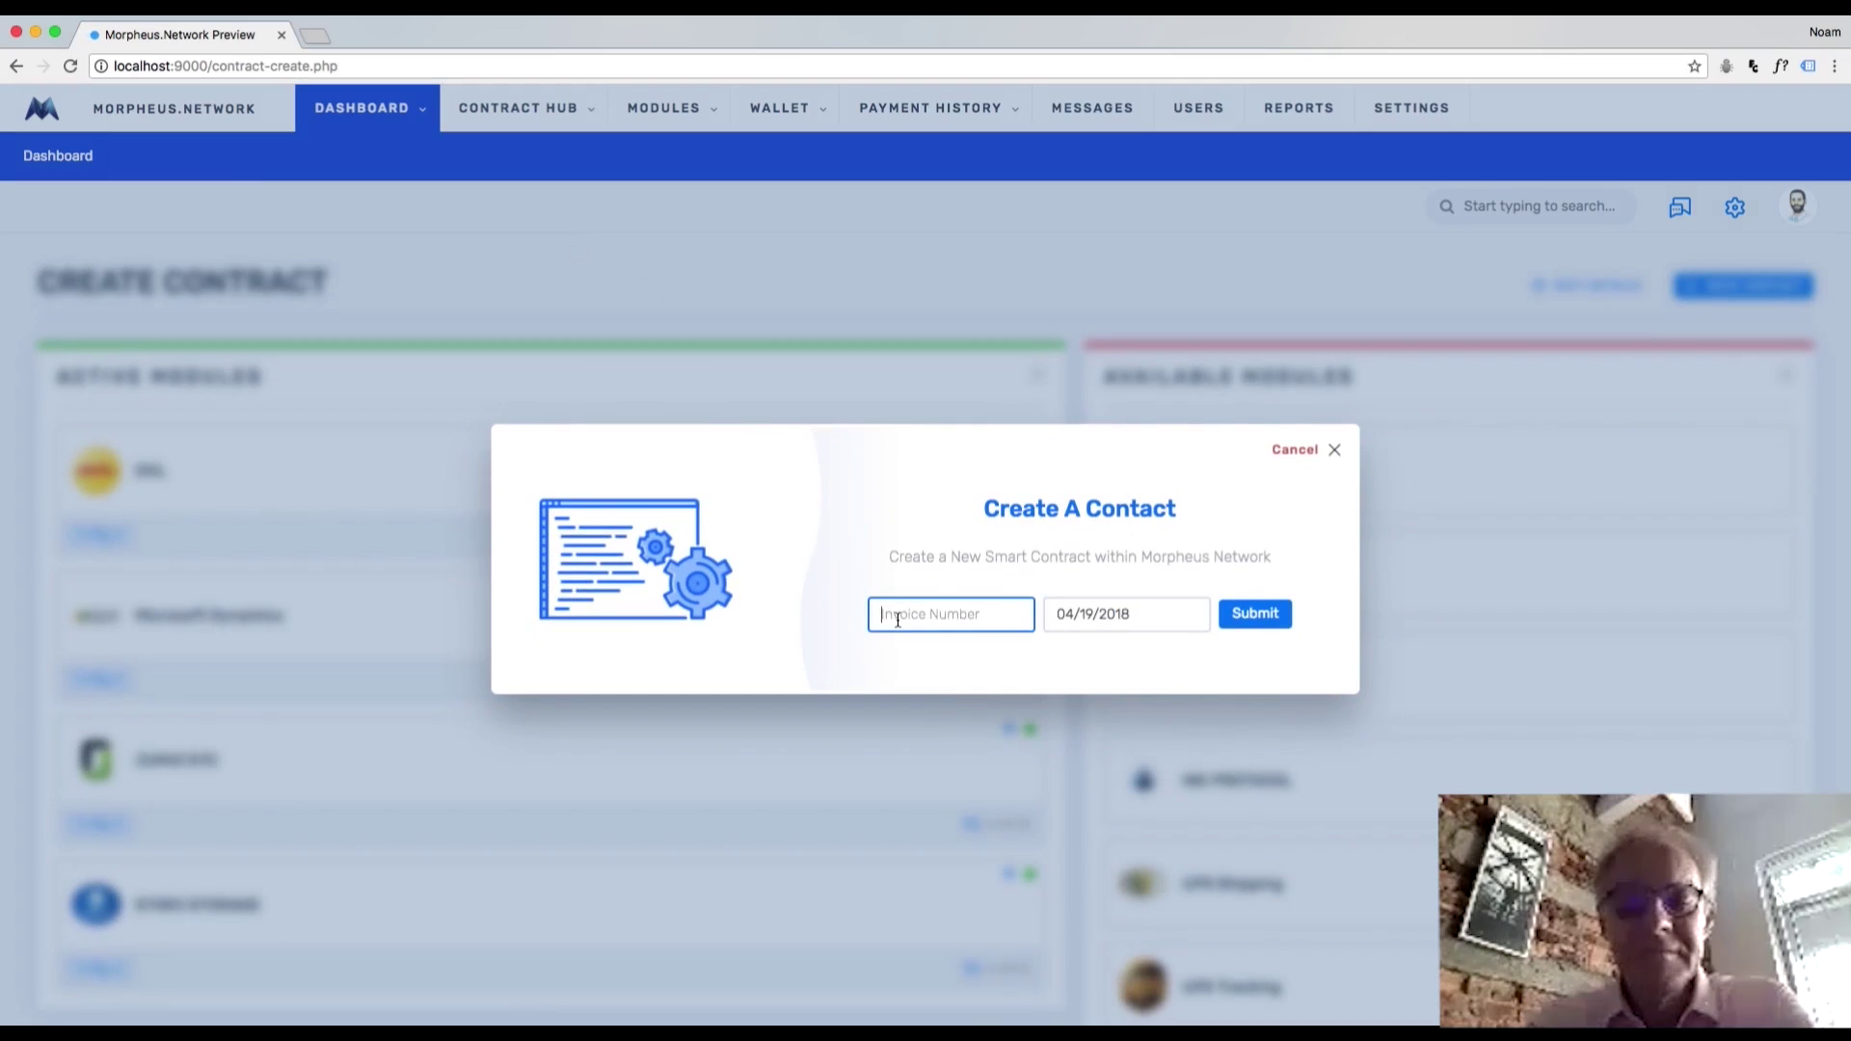
text(04654)
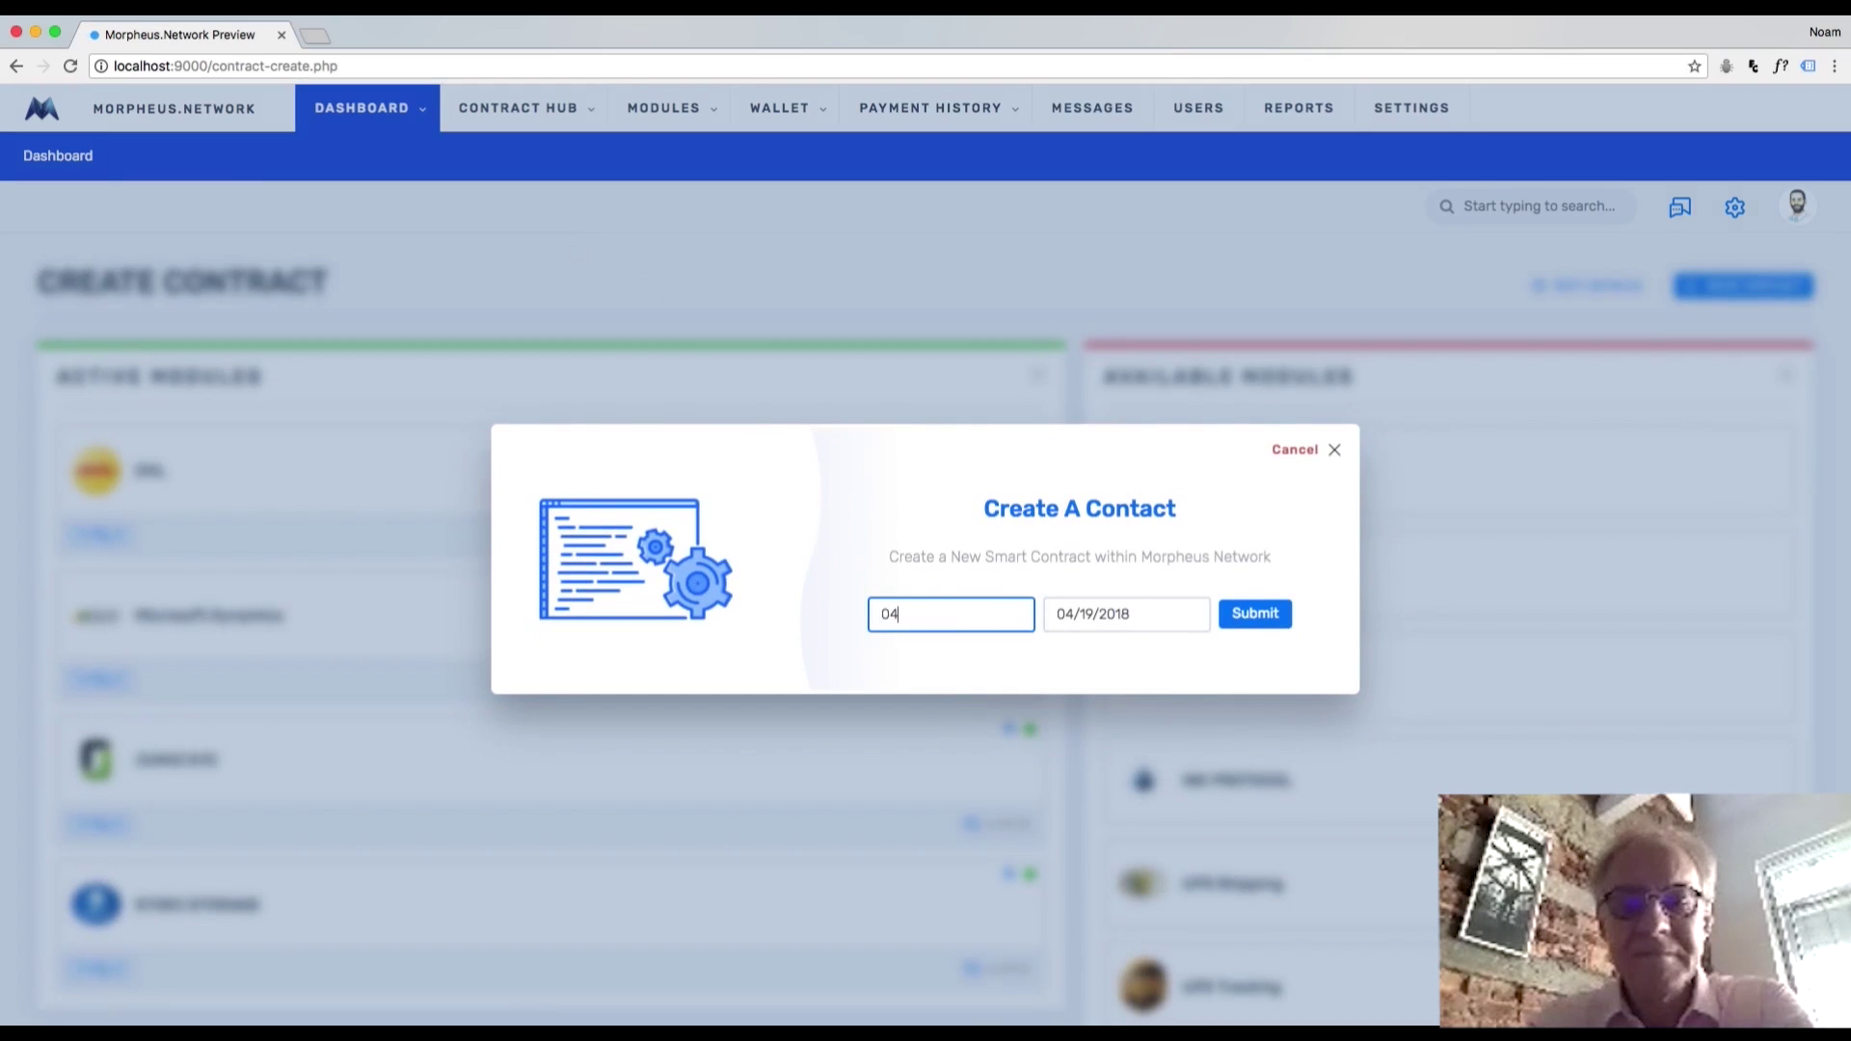
click(1121, 613)
click(1238, 826)
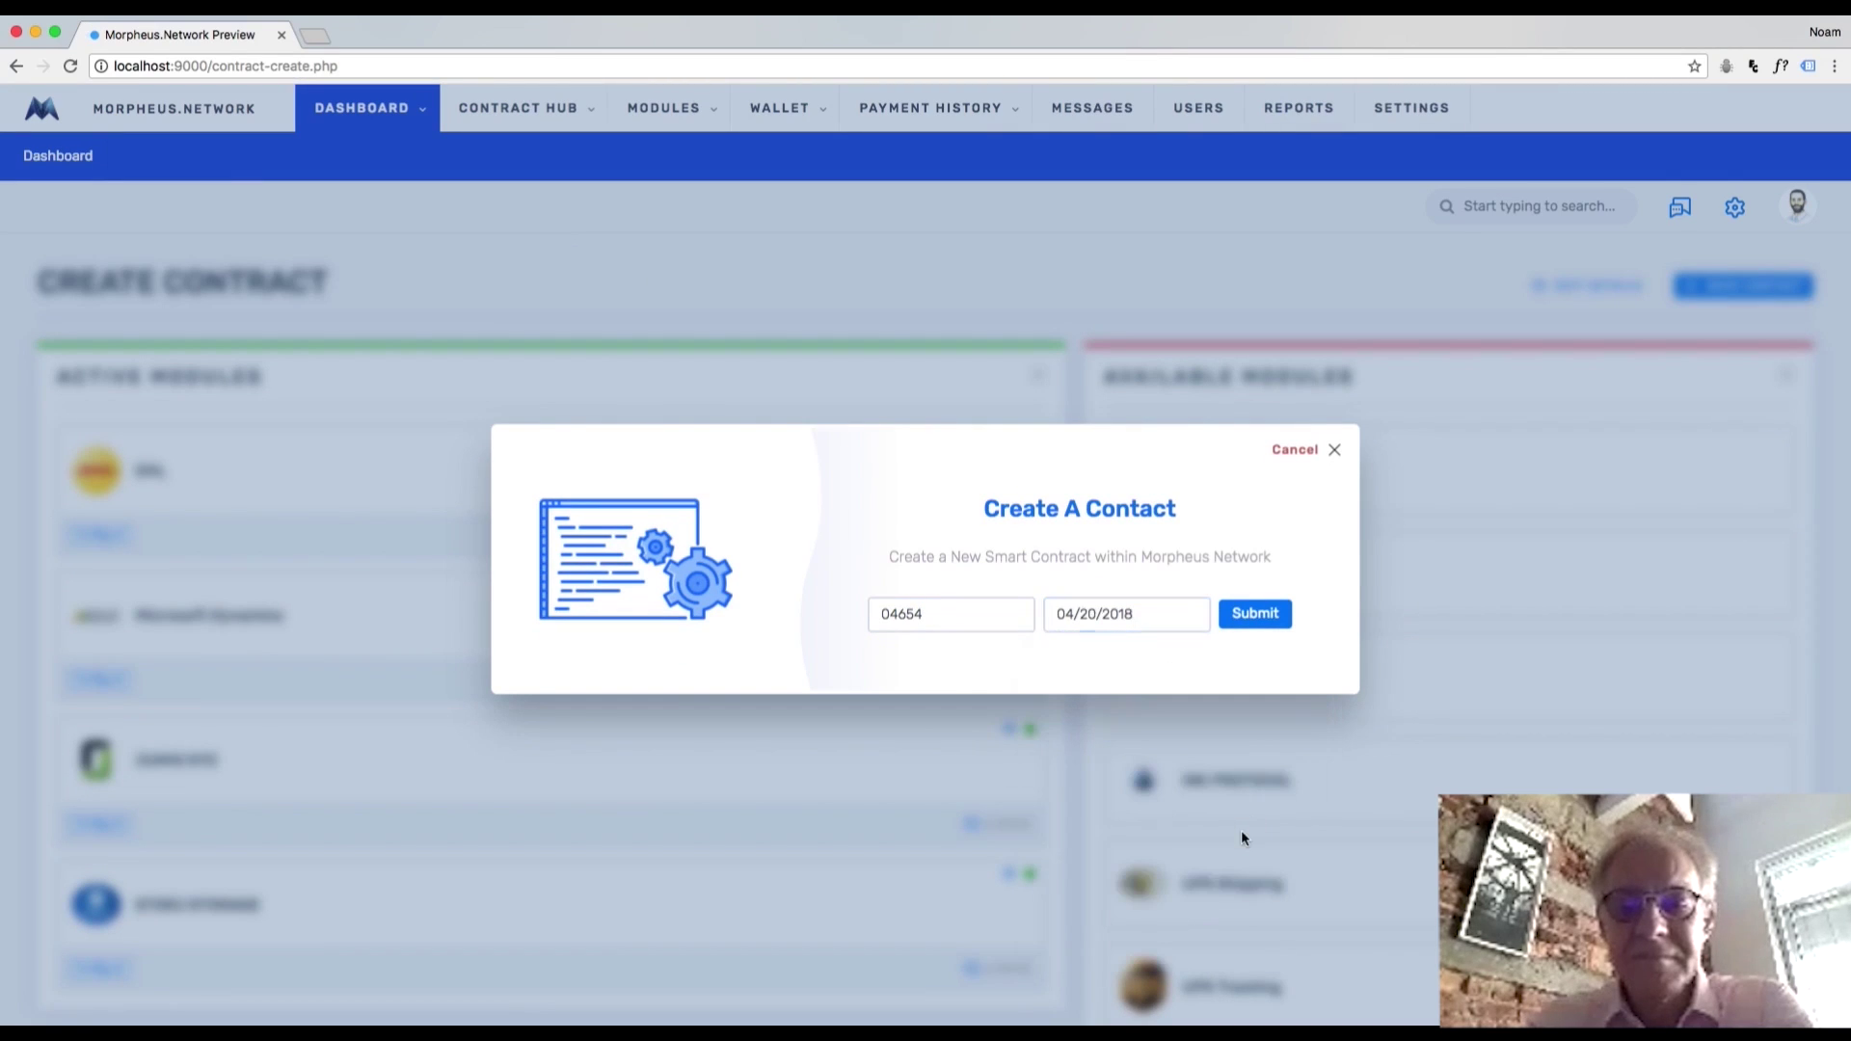
click(1253, 617)
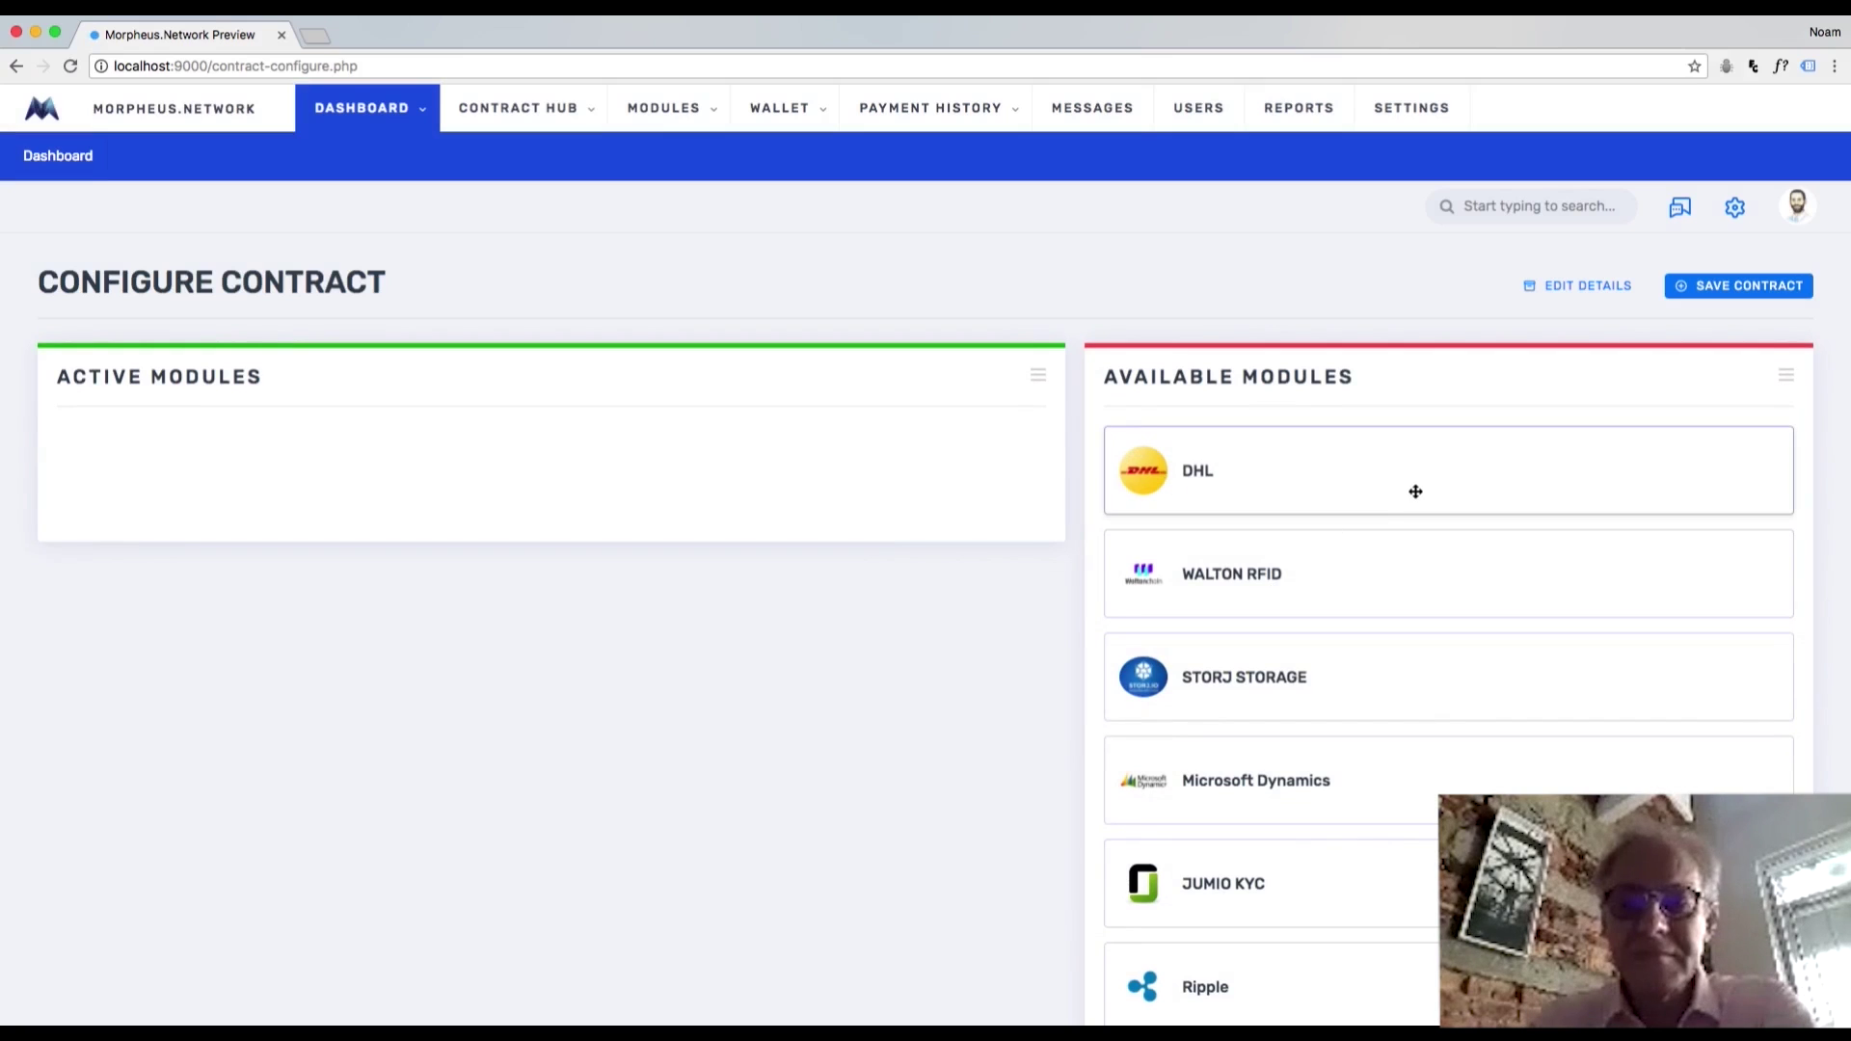
Drag DHL, Microsoft Dynamics and Morpheus Payment Scheduler into Active Modules.
drag(1446, 487, 583, 475)
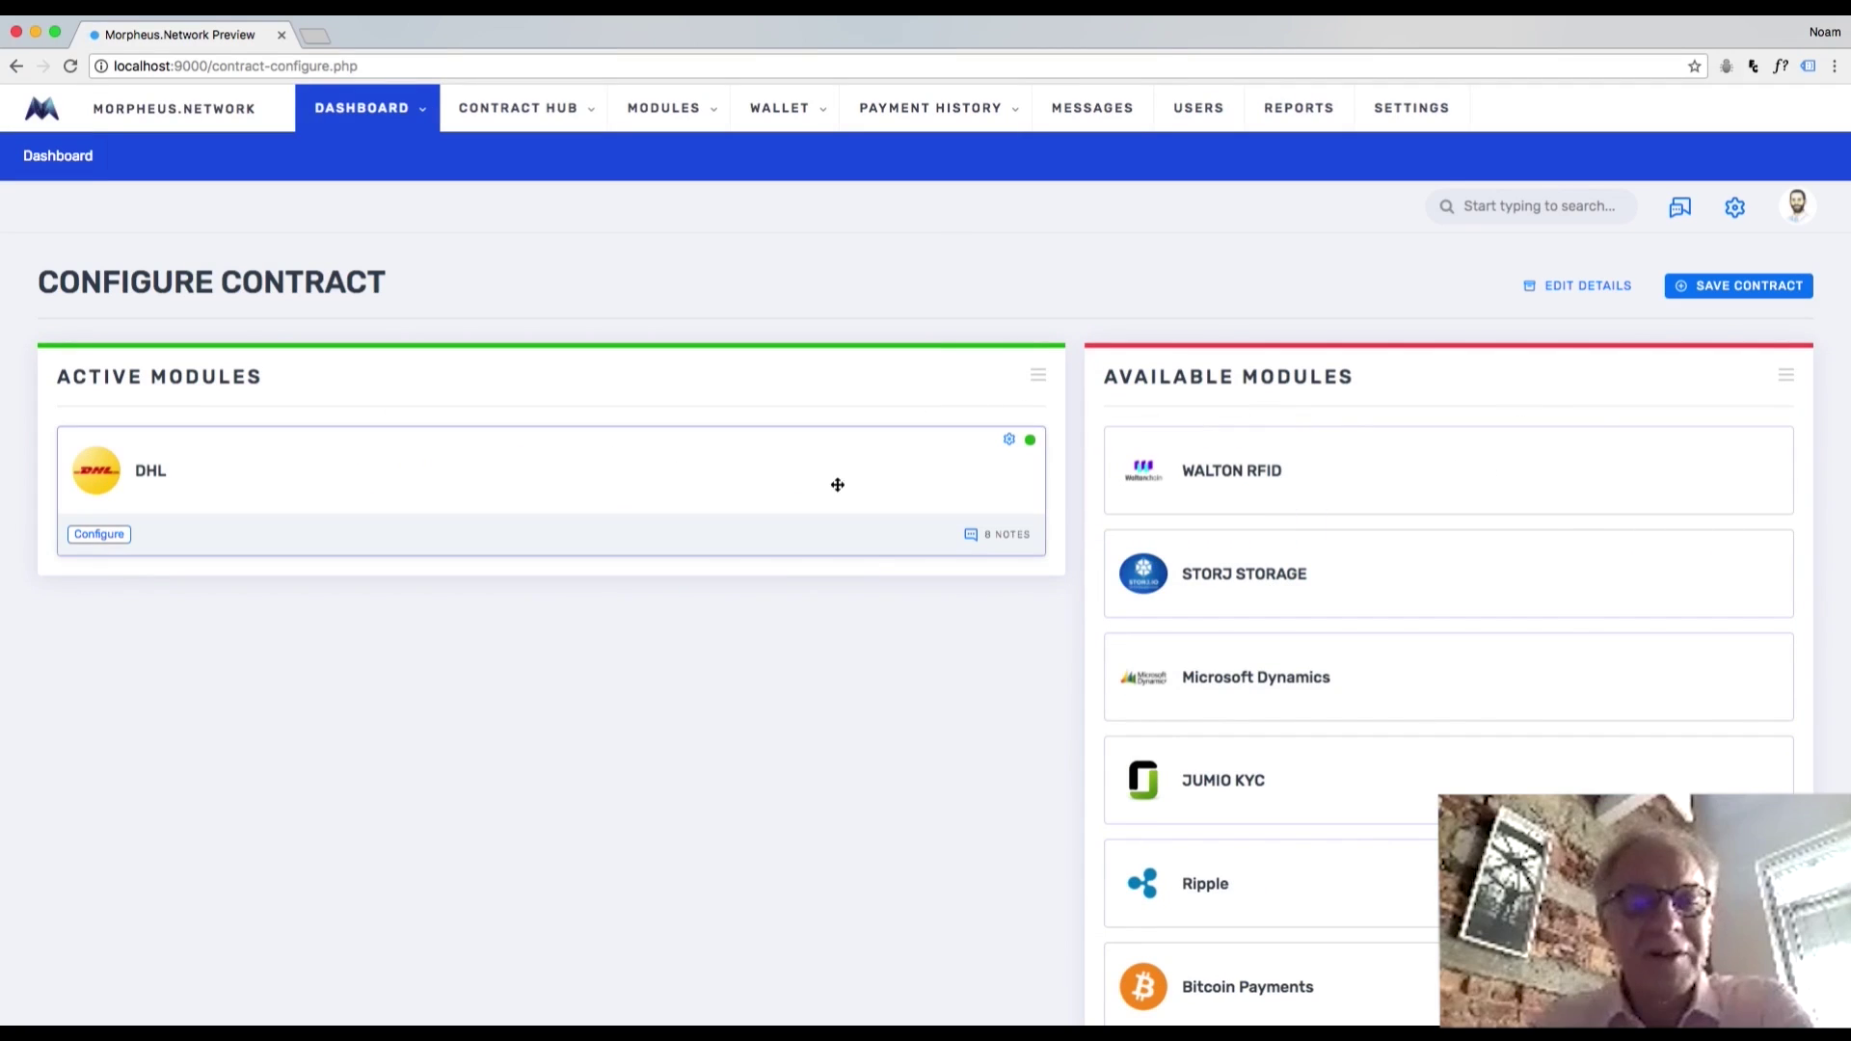
scroll(1003, 729, down, 2)
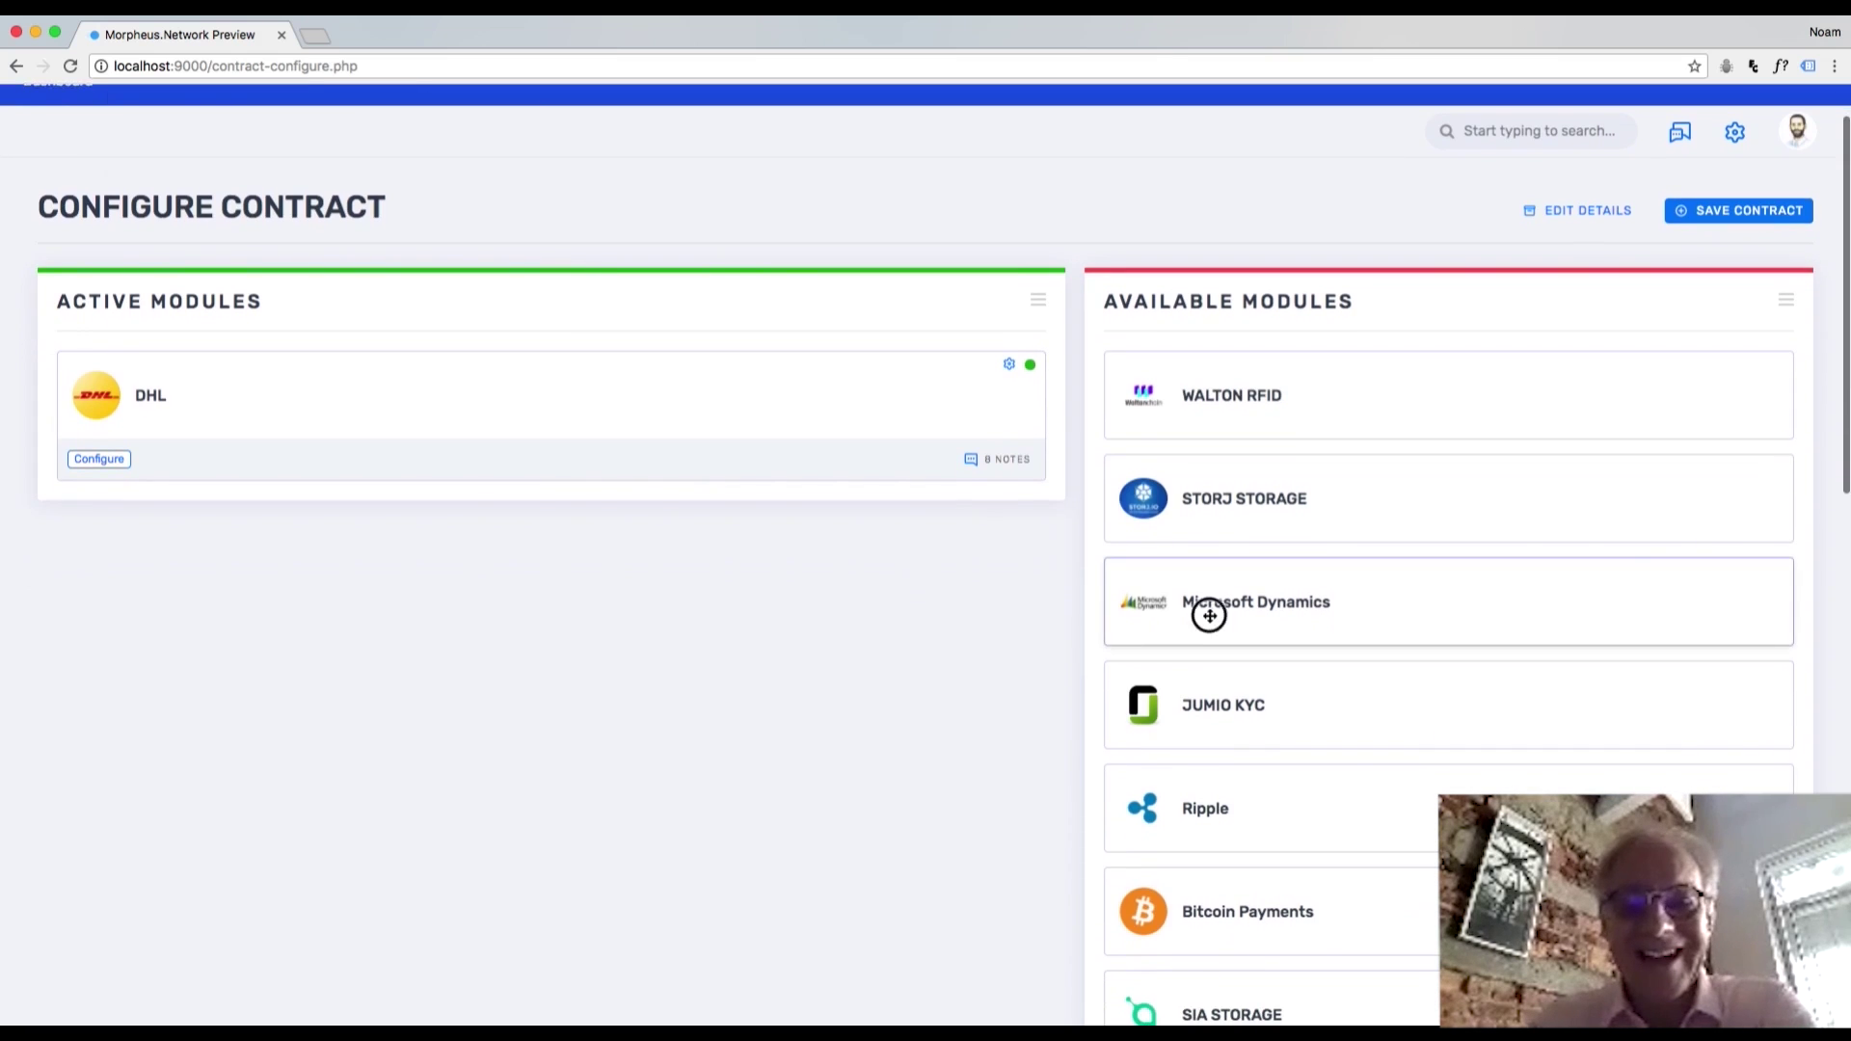
drag(1209, 615, 278, 464)
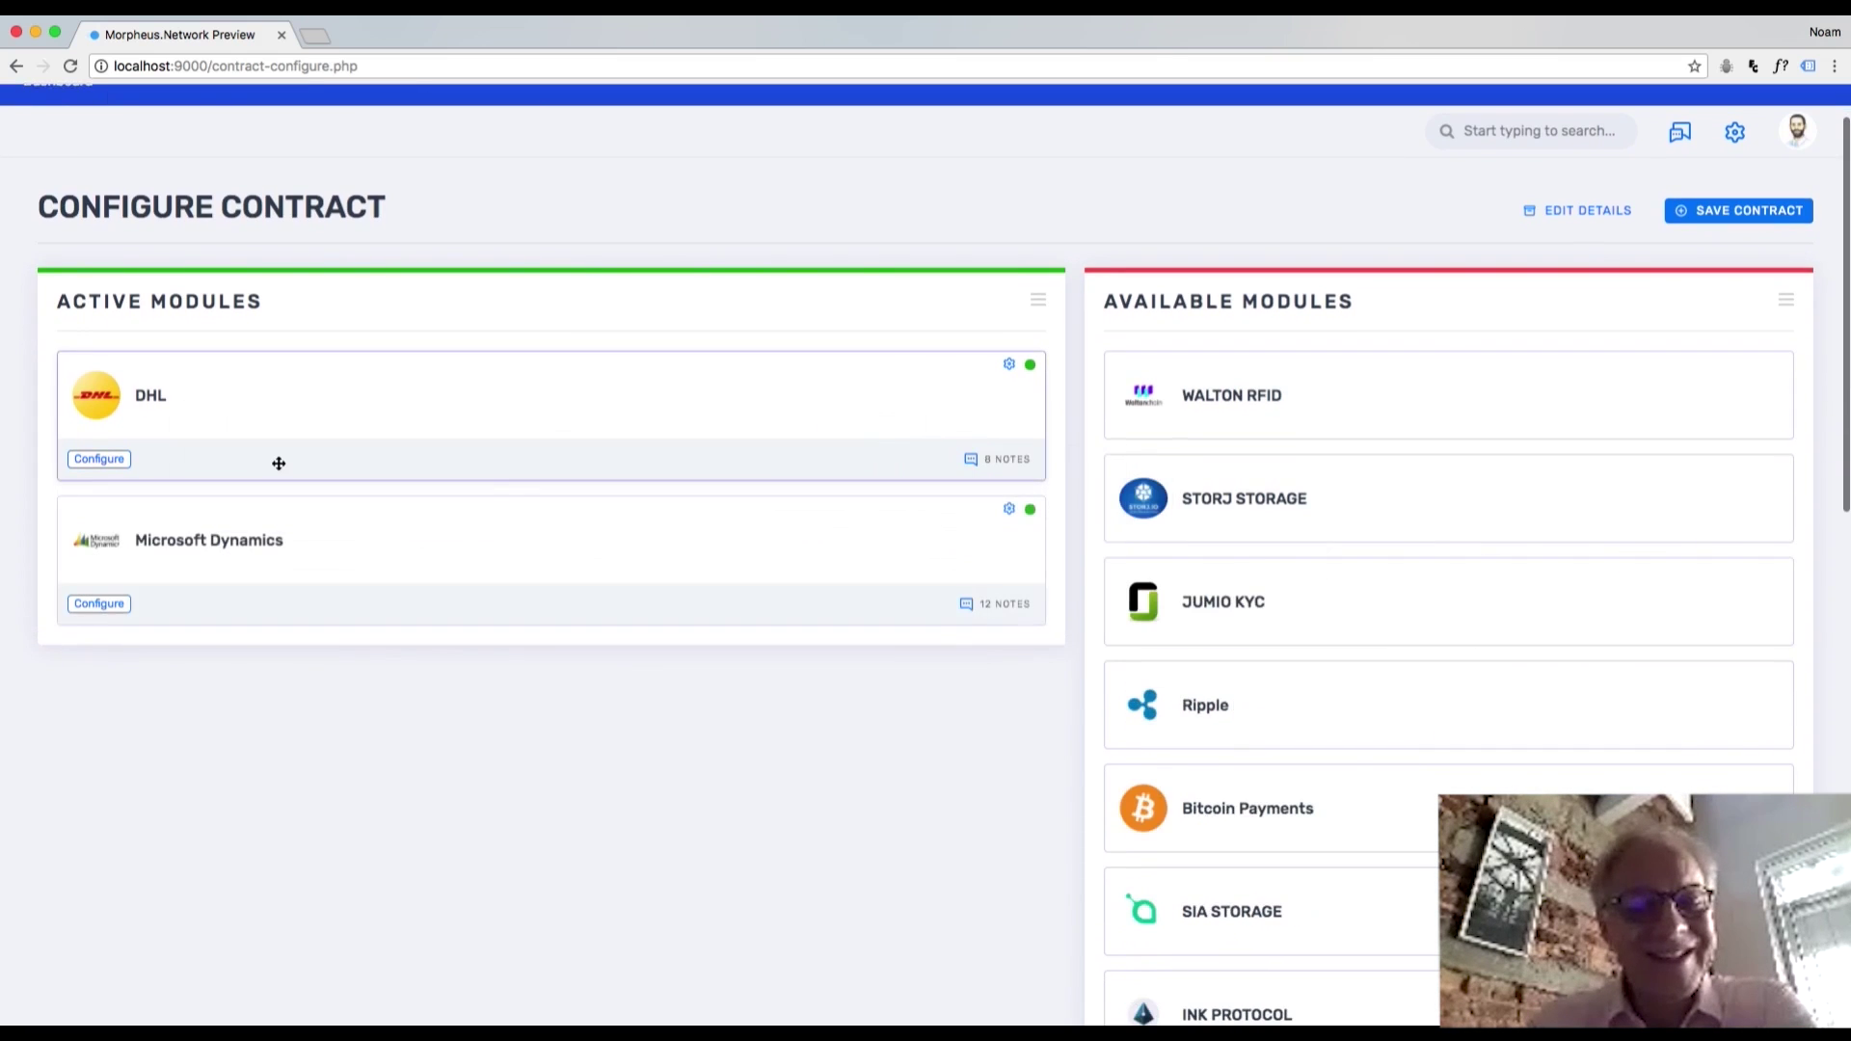
scroll(825, 679, down, 5)
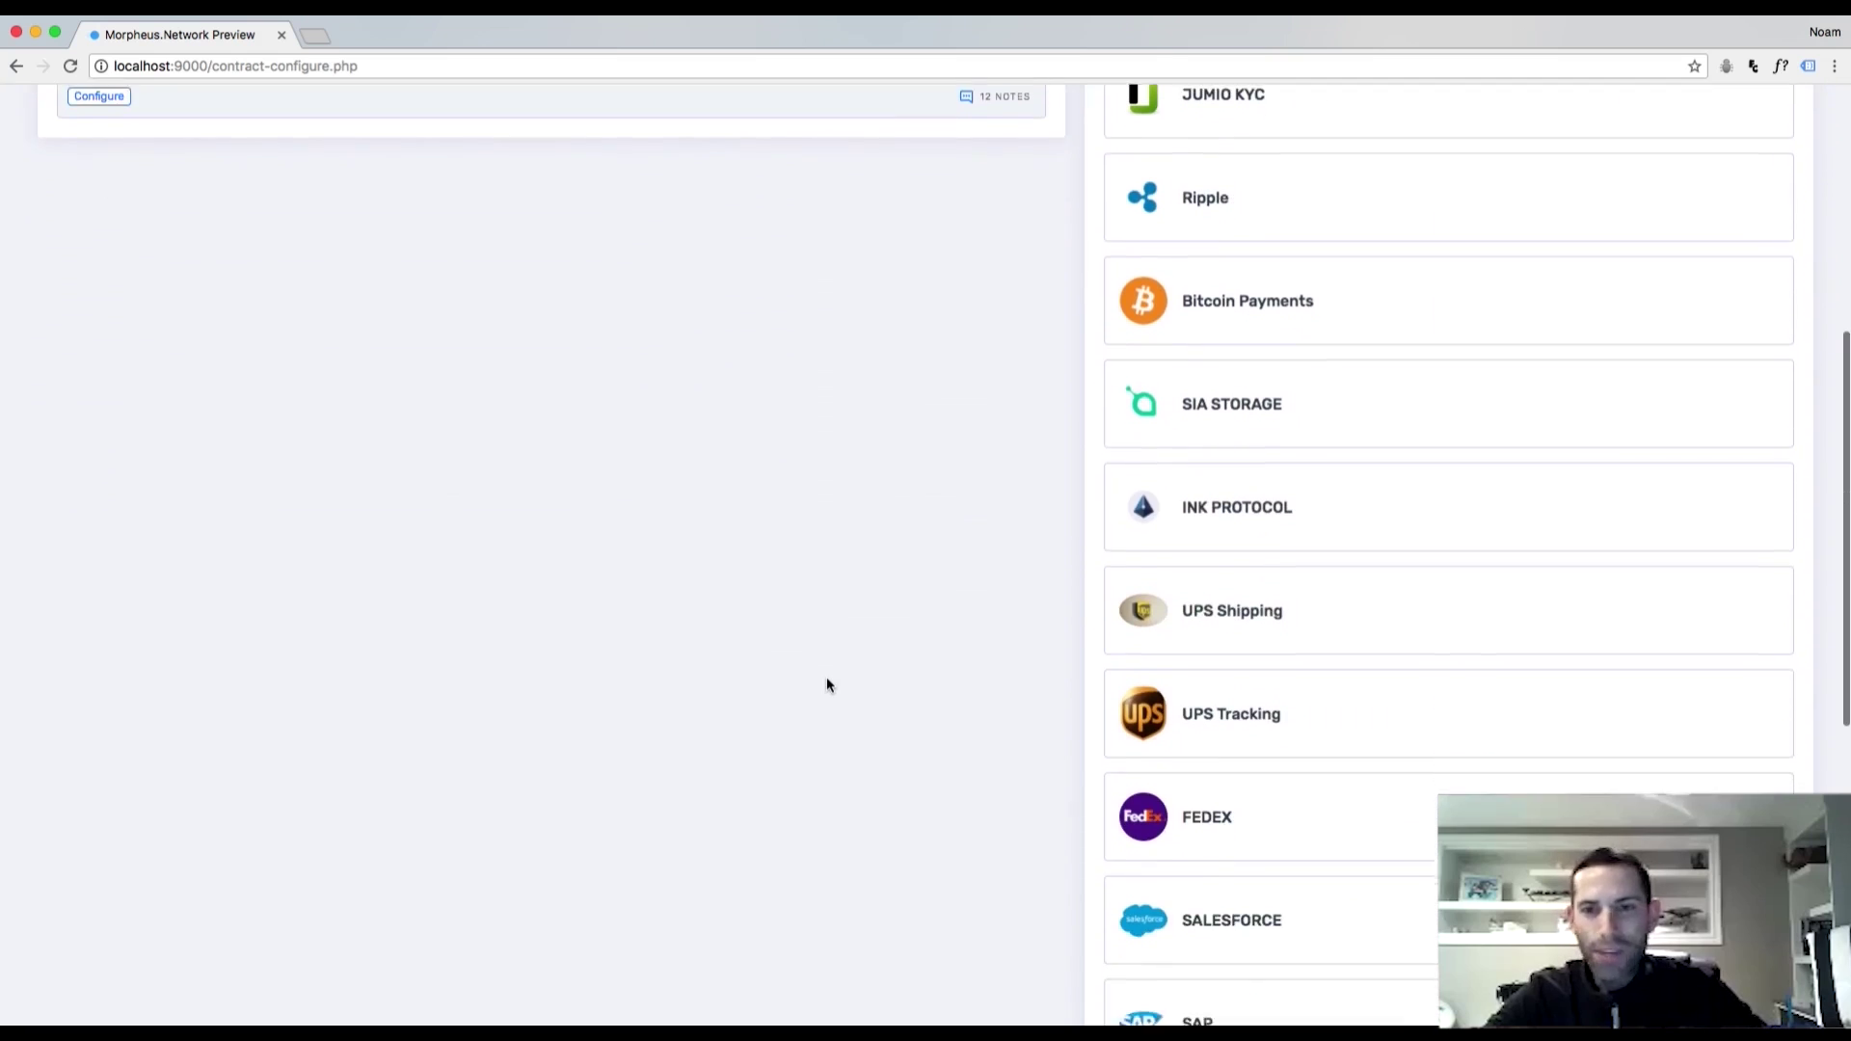
scroll(826, 684, down, 7)
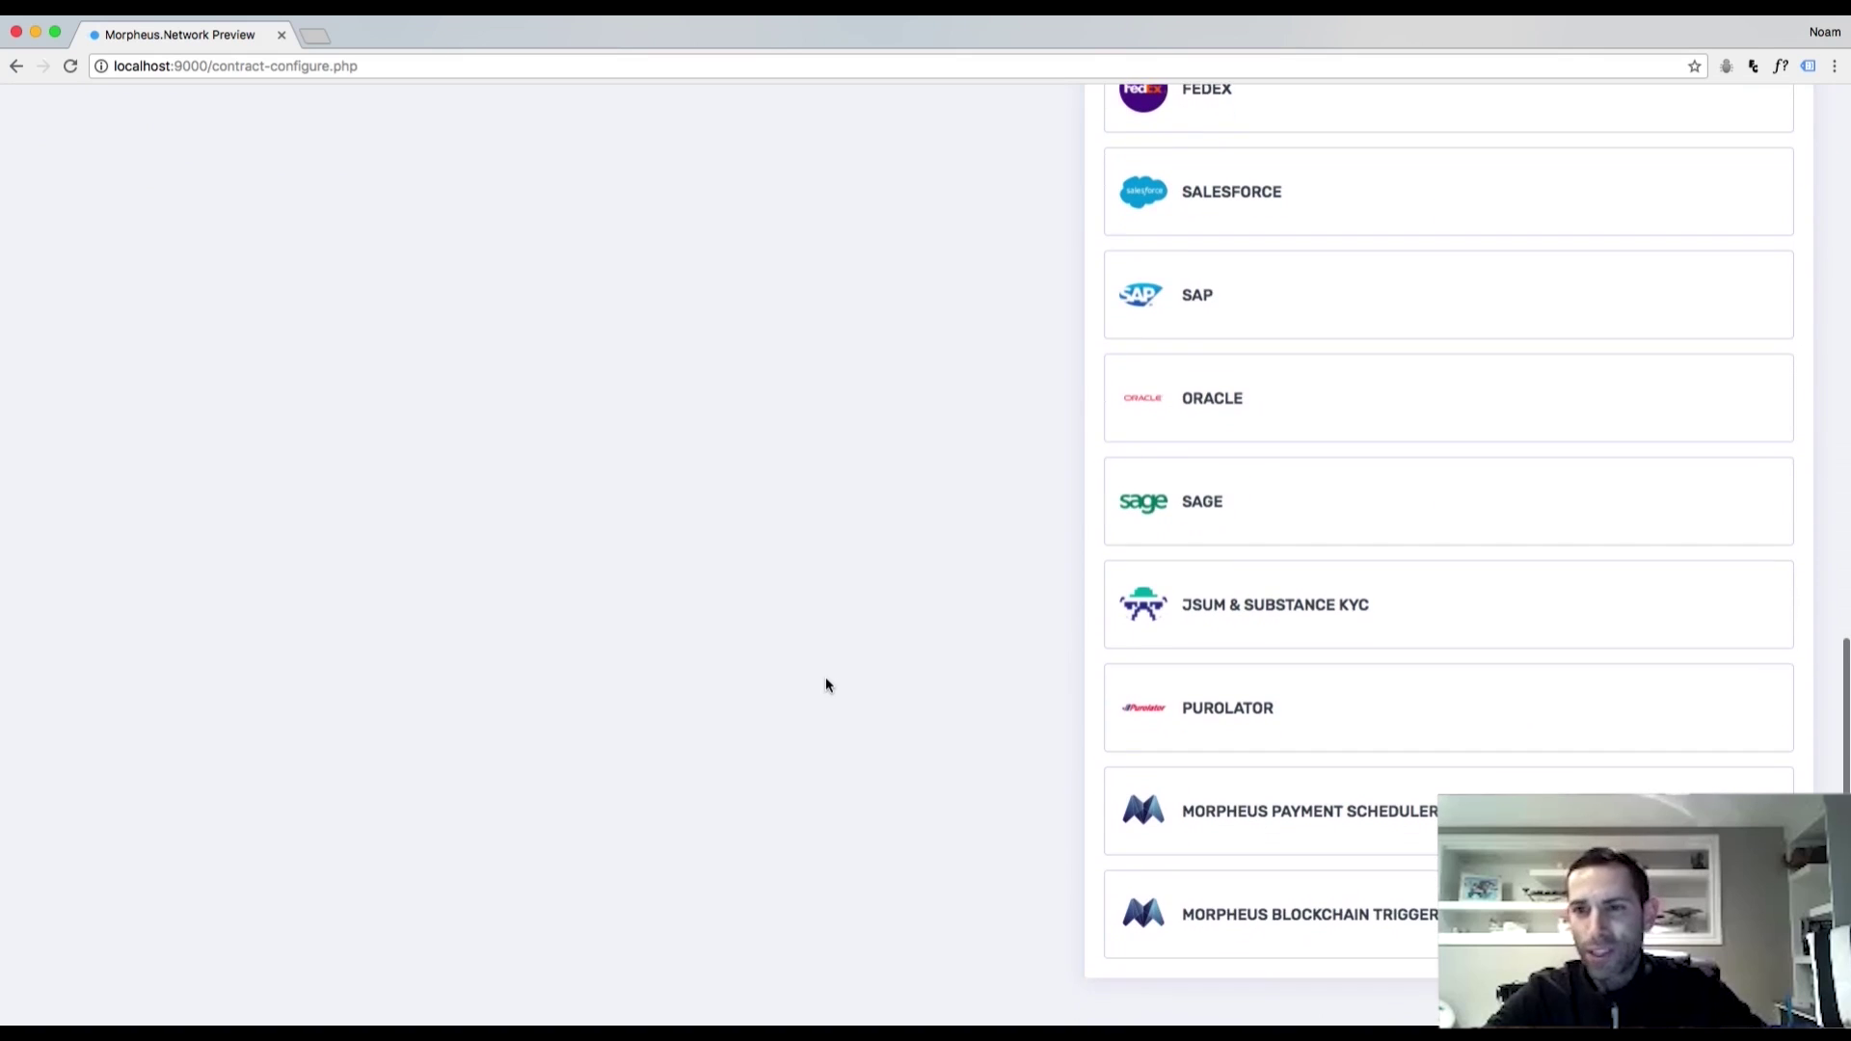
drag(1244, 810, 344, 273)
scroll(975, 606, up, 10)
drag(277, 402, 257, 240)
scroll(257, 240, up, 3)
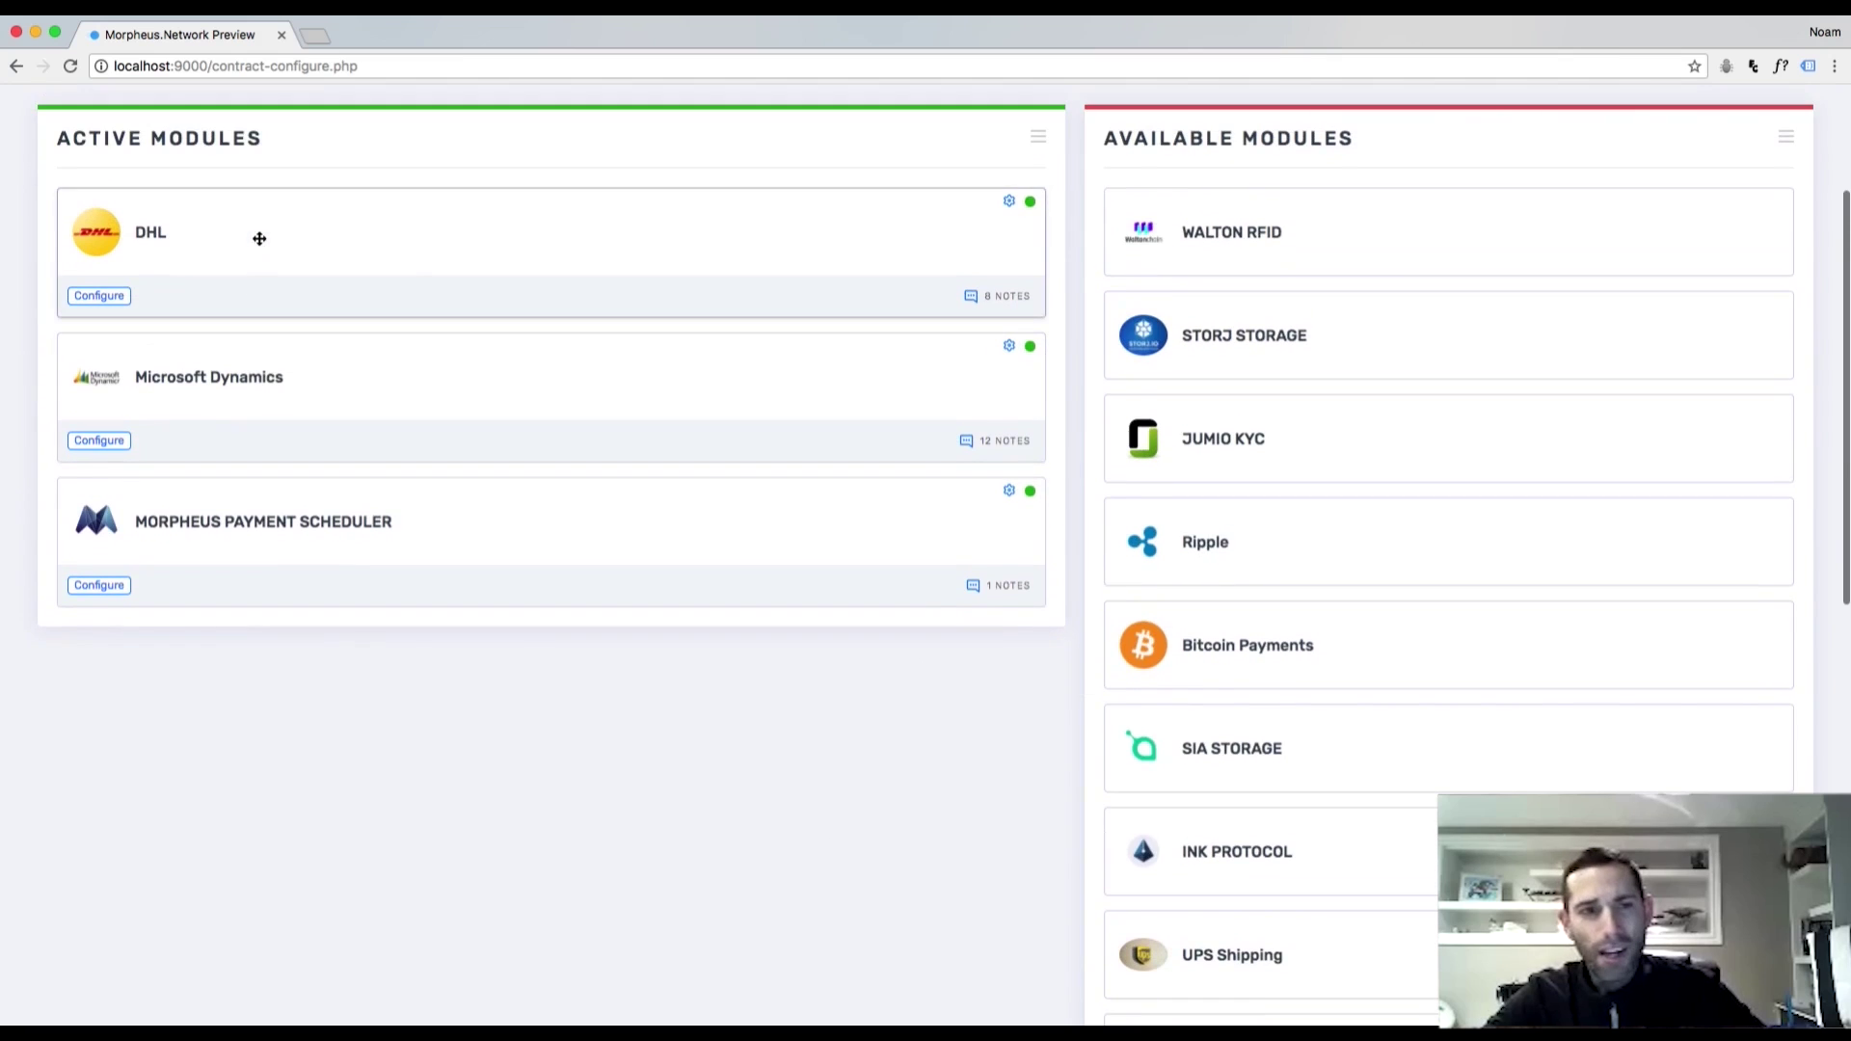
click(105, 298)
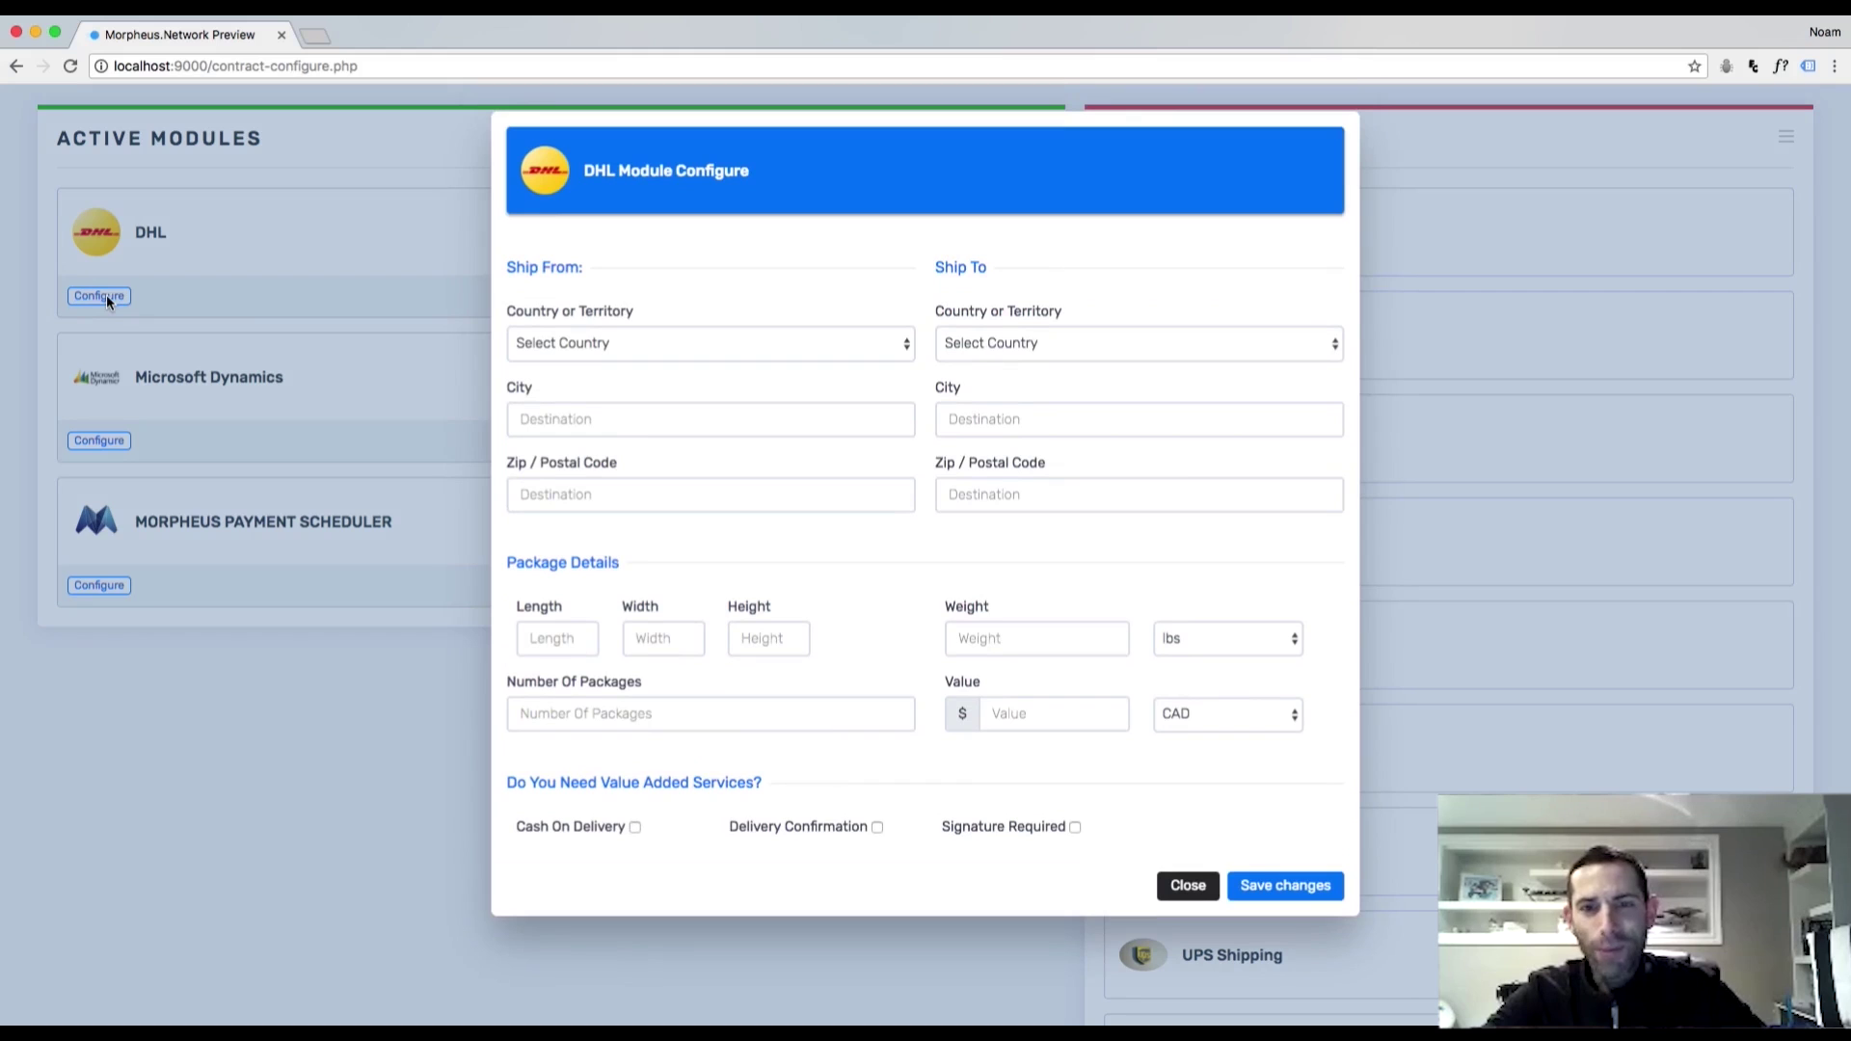
Set DHL shipping from Toronto, Canada to New York, United States of America.
click(575, 343)
click(581, 364)
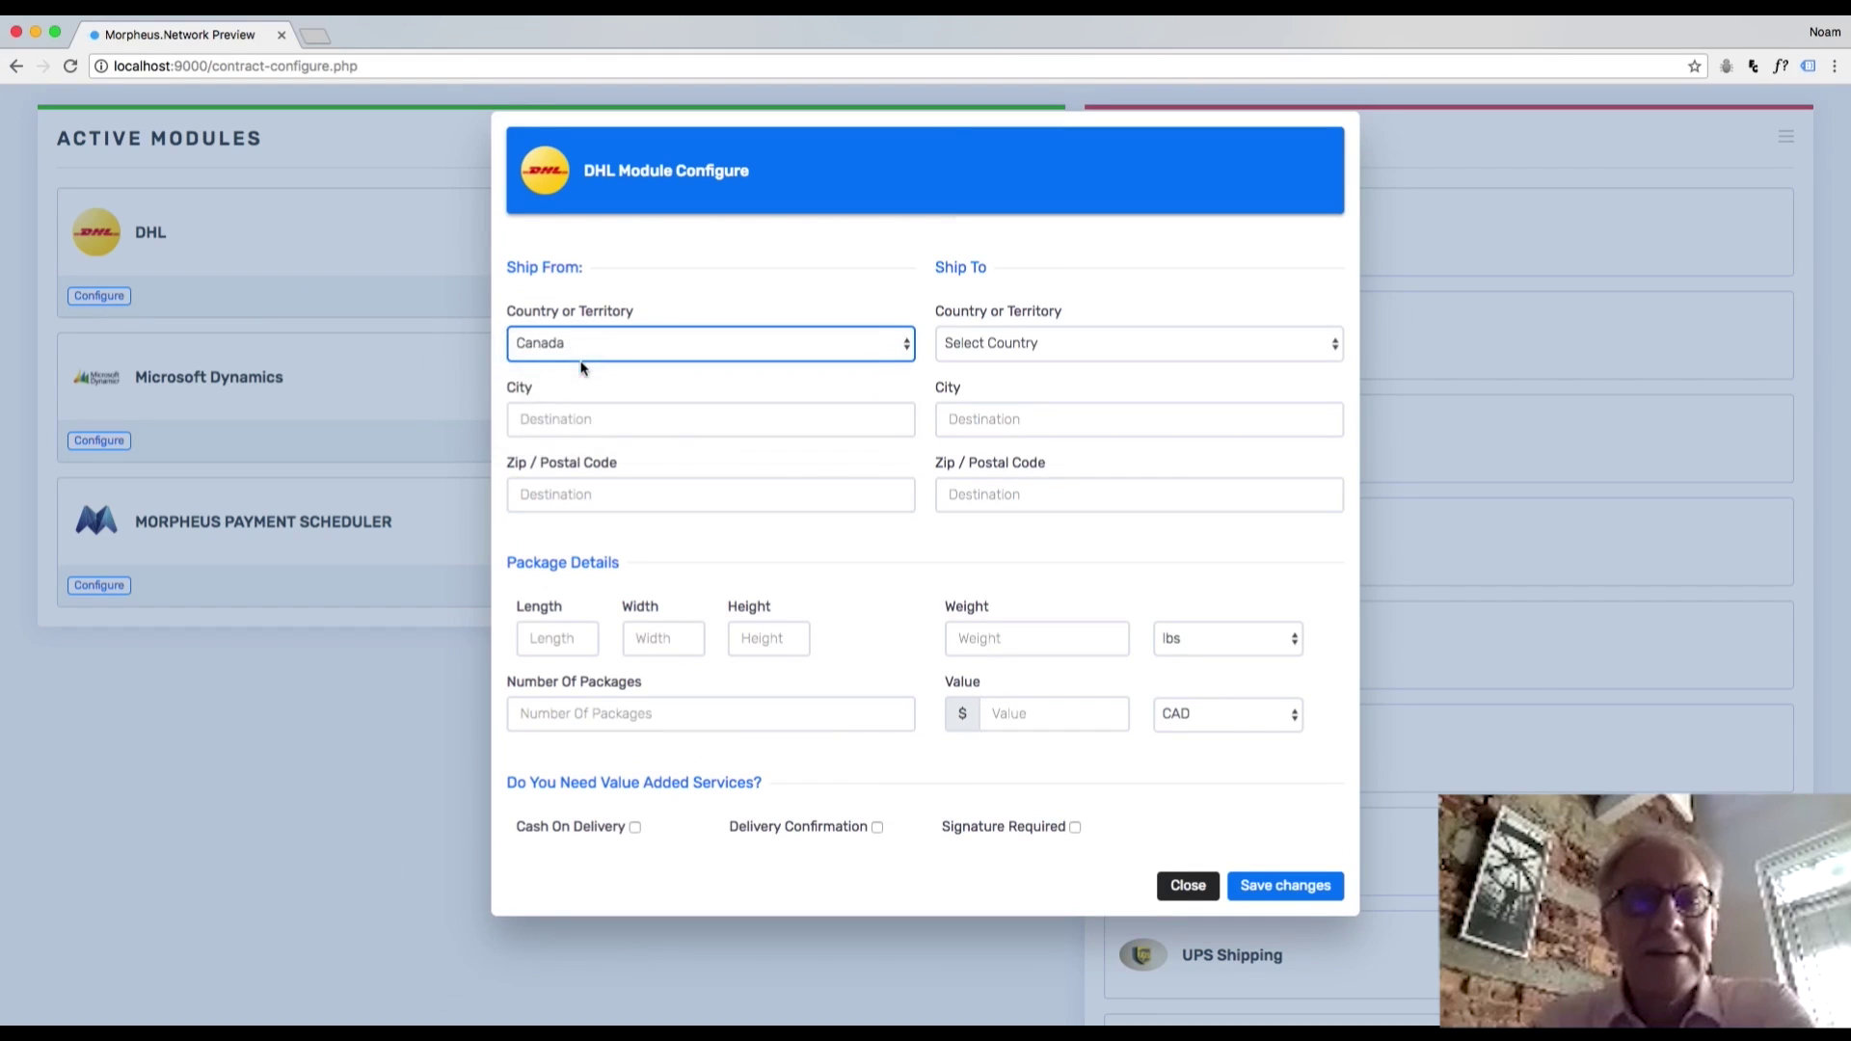
click(590, 416)
text(Toronto)
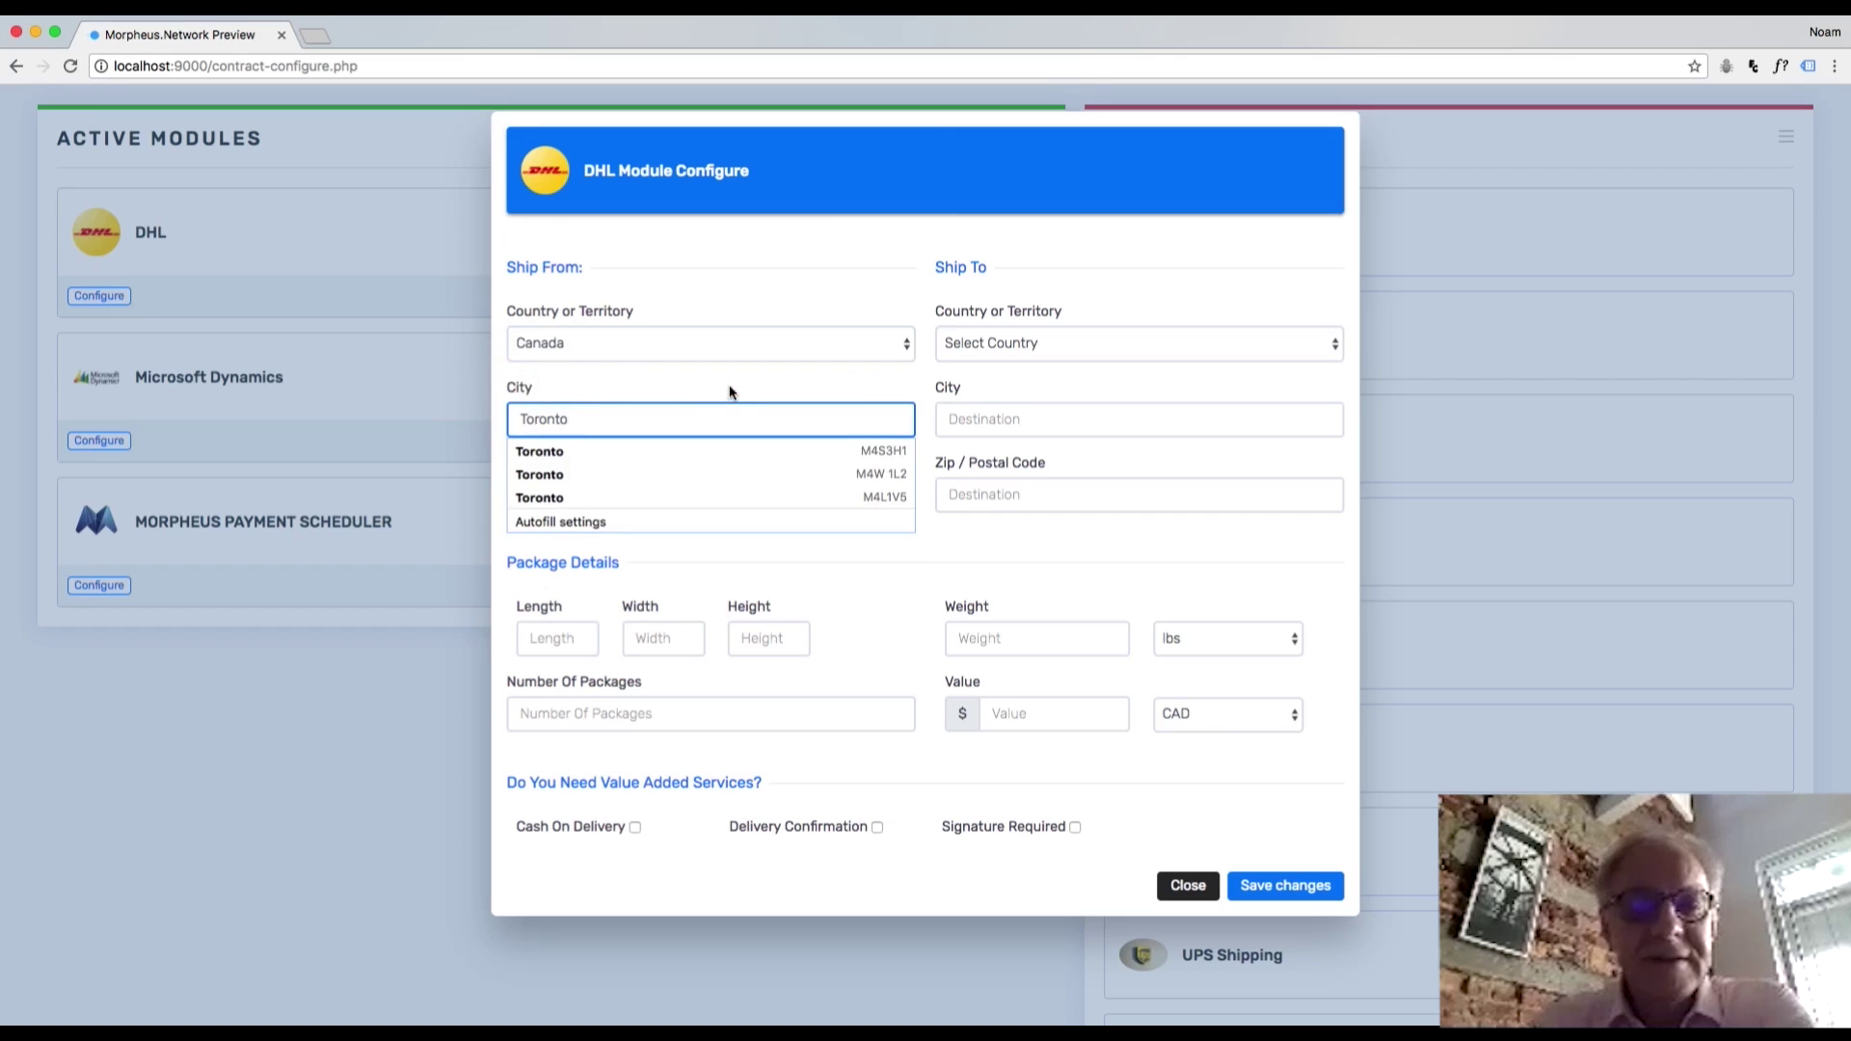
click(730, 390)
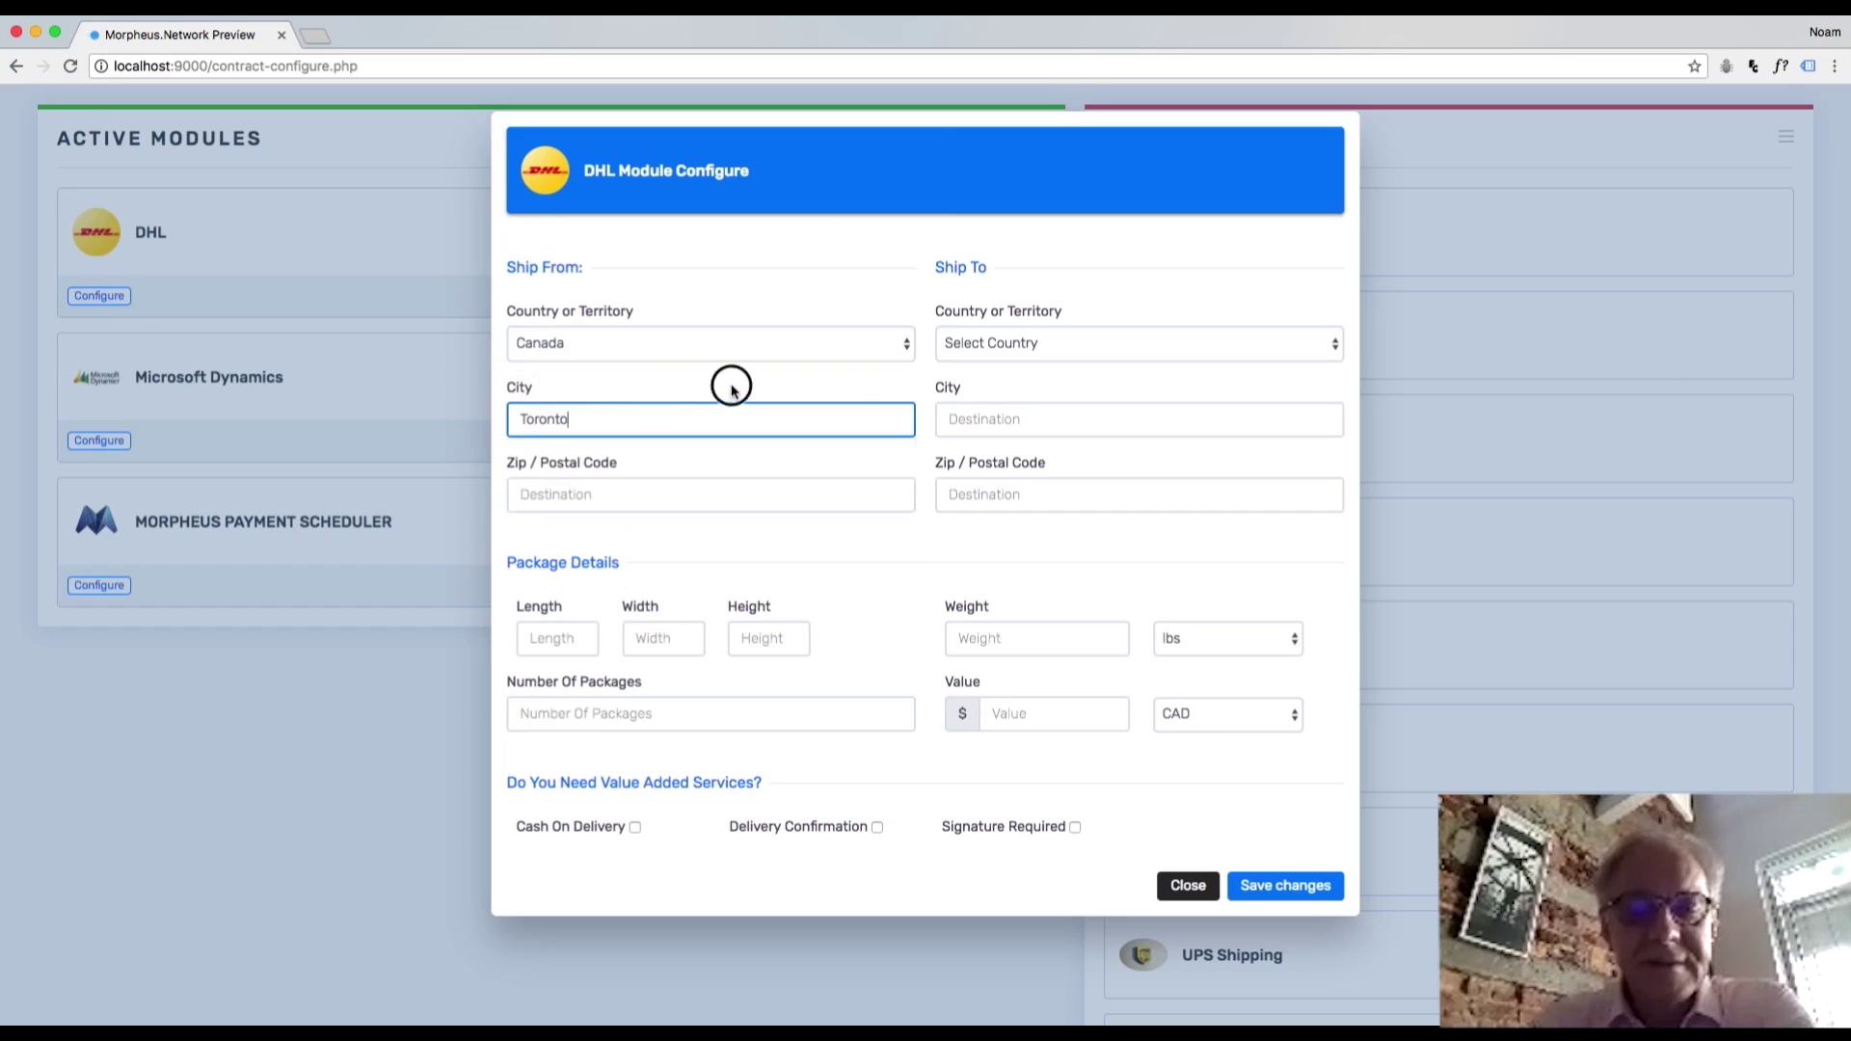
click(1013, 345)
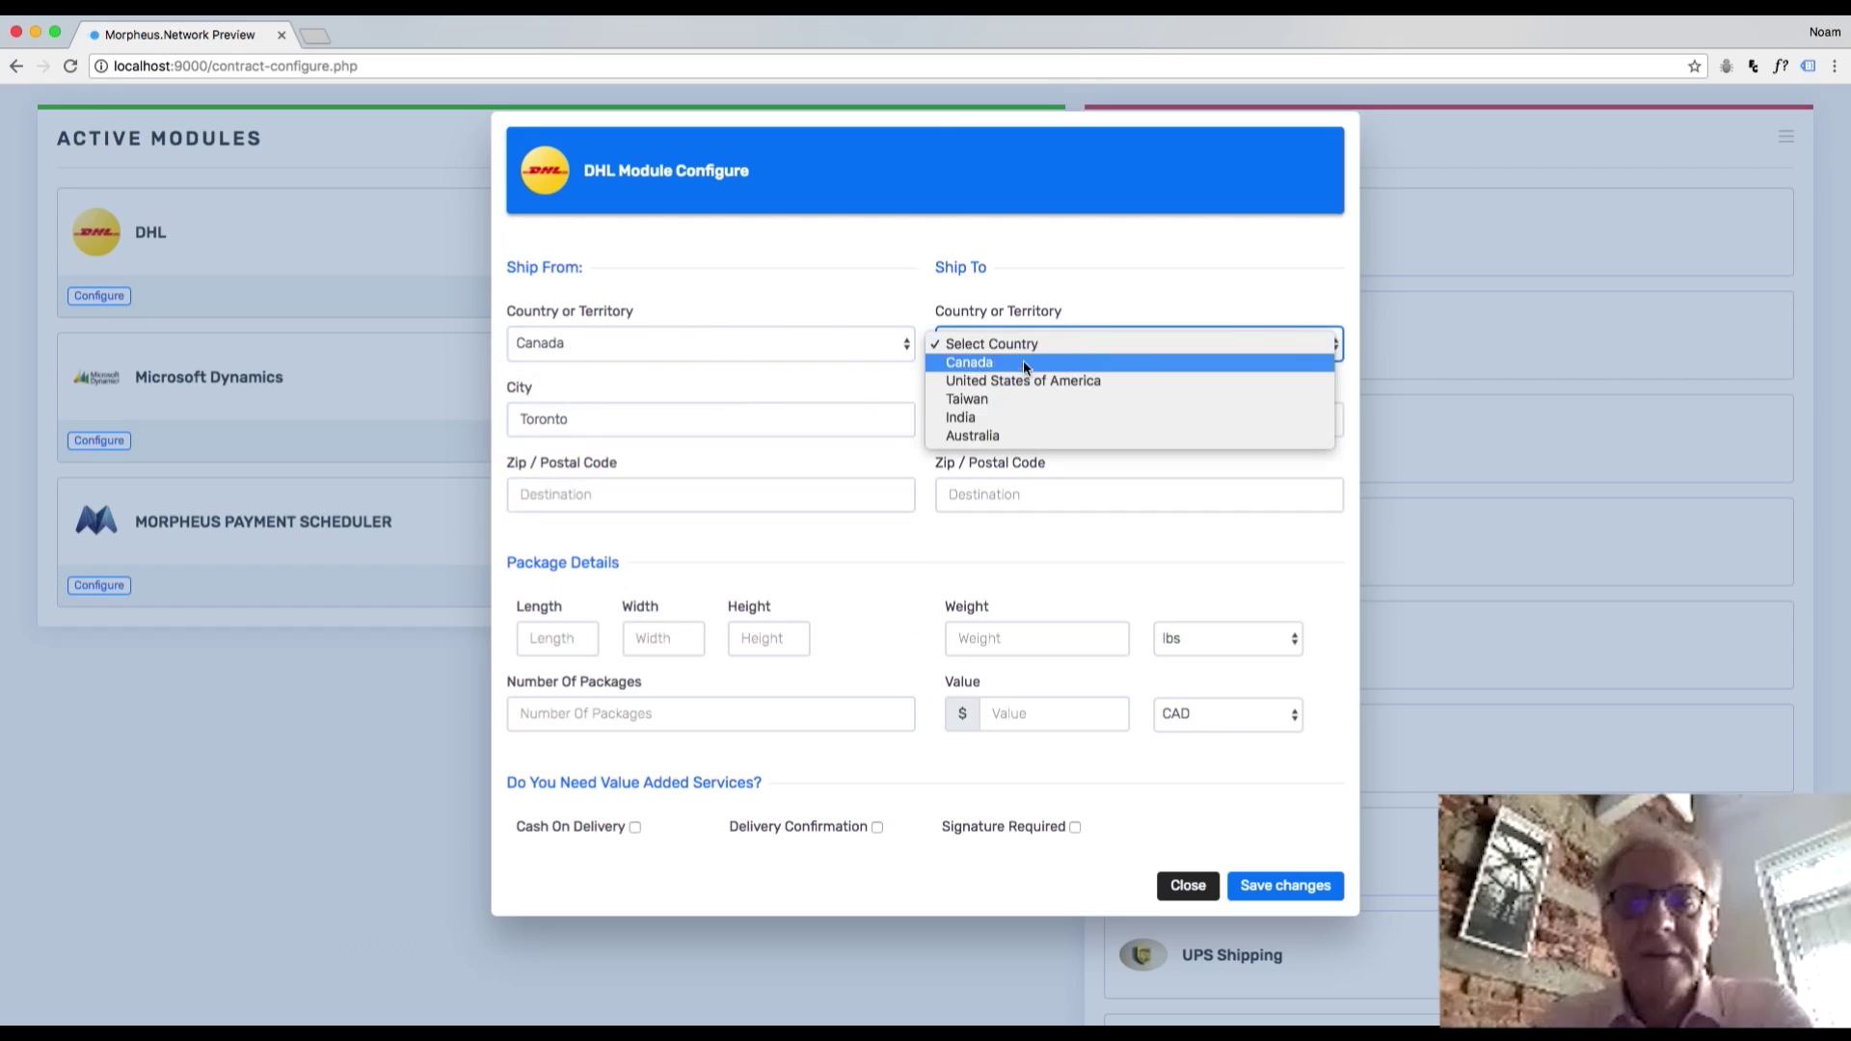
click(1022, 378)
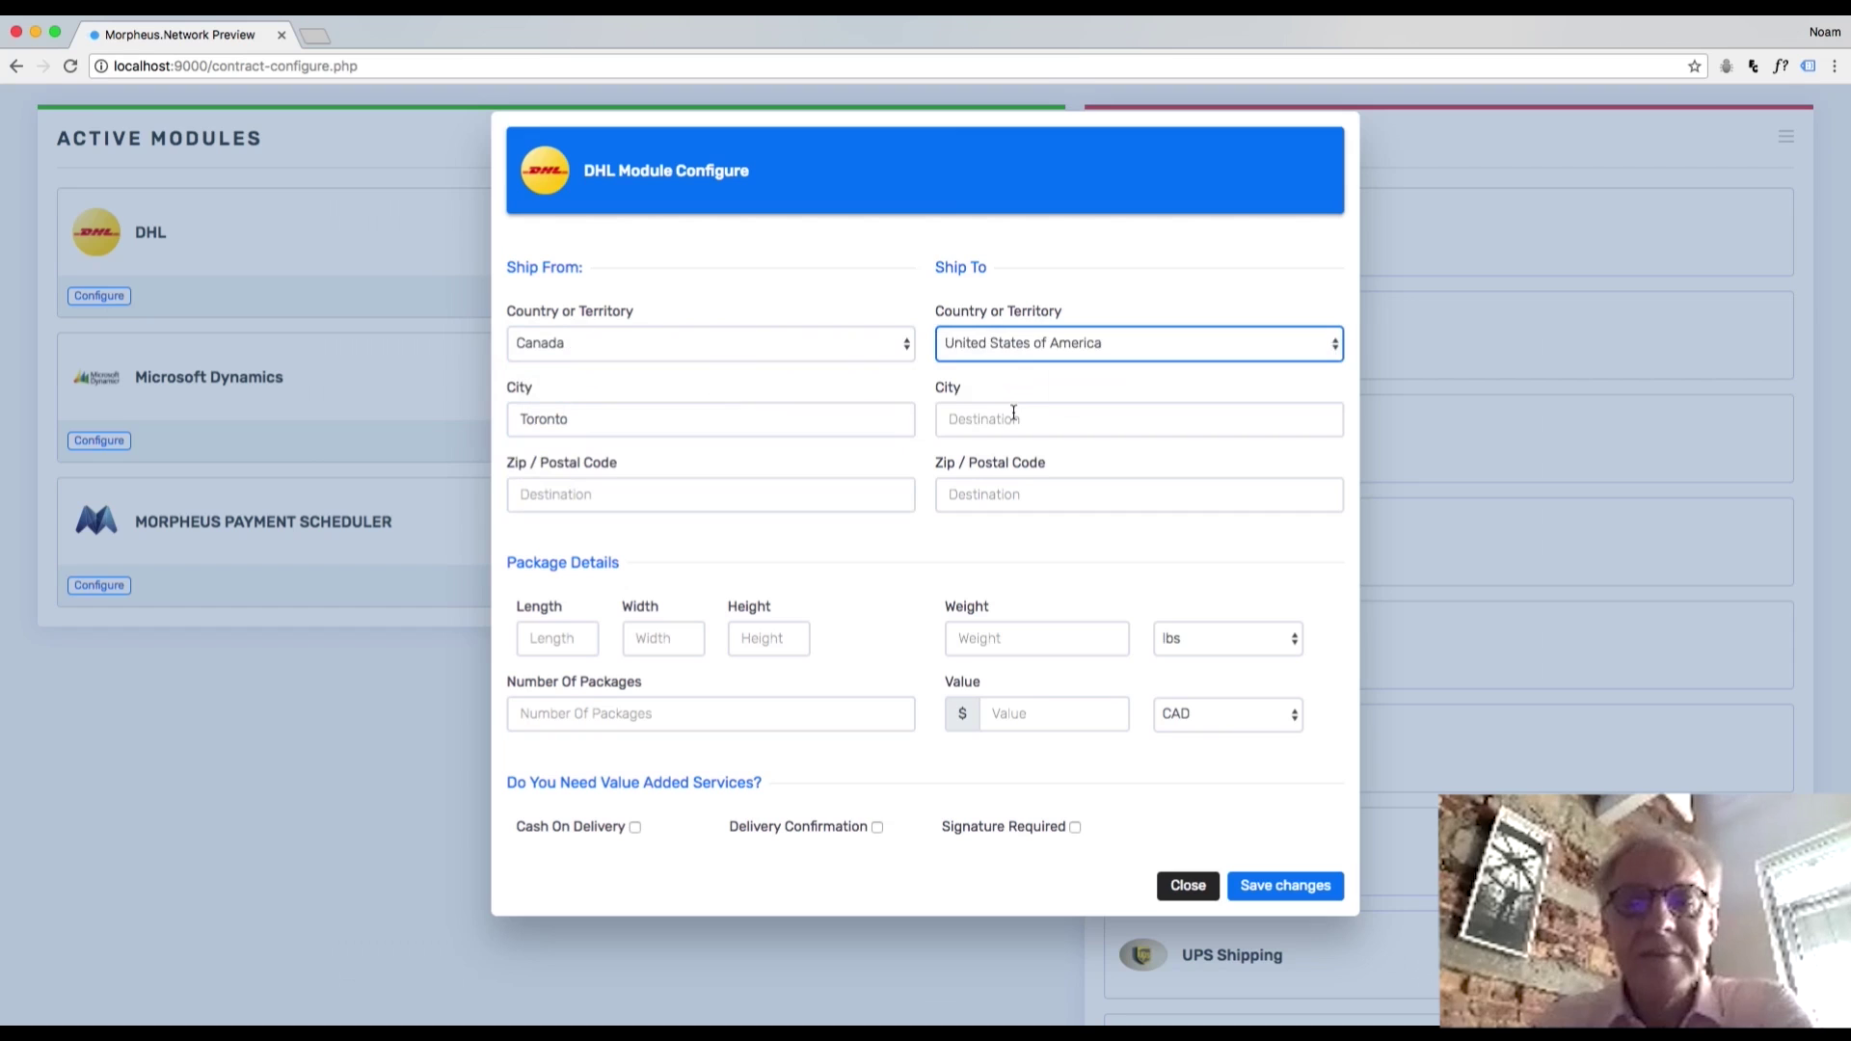
click(1013, 412)
text(New York)
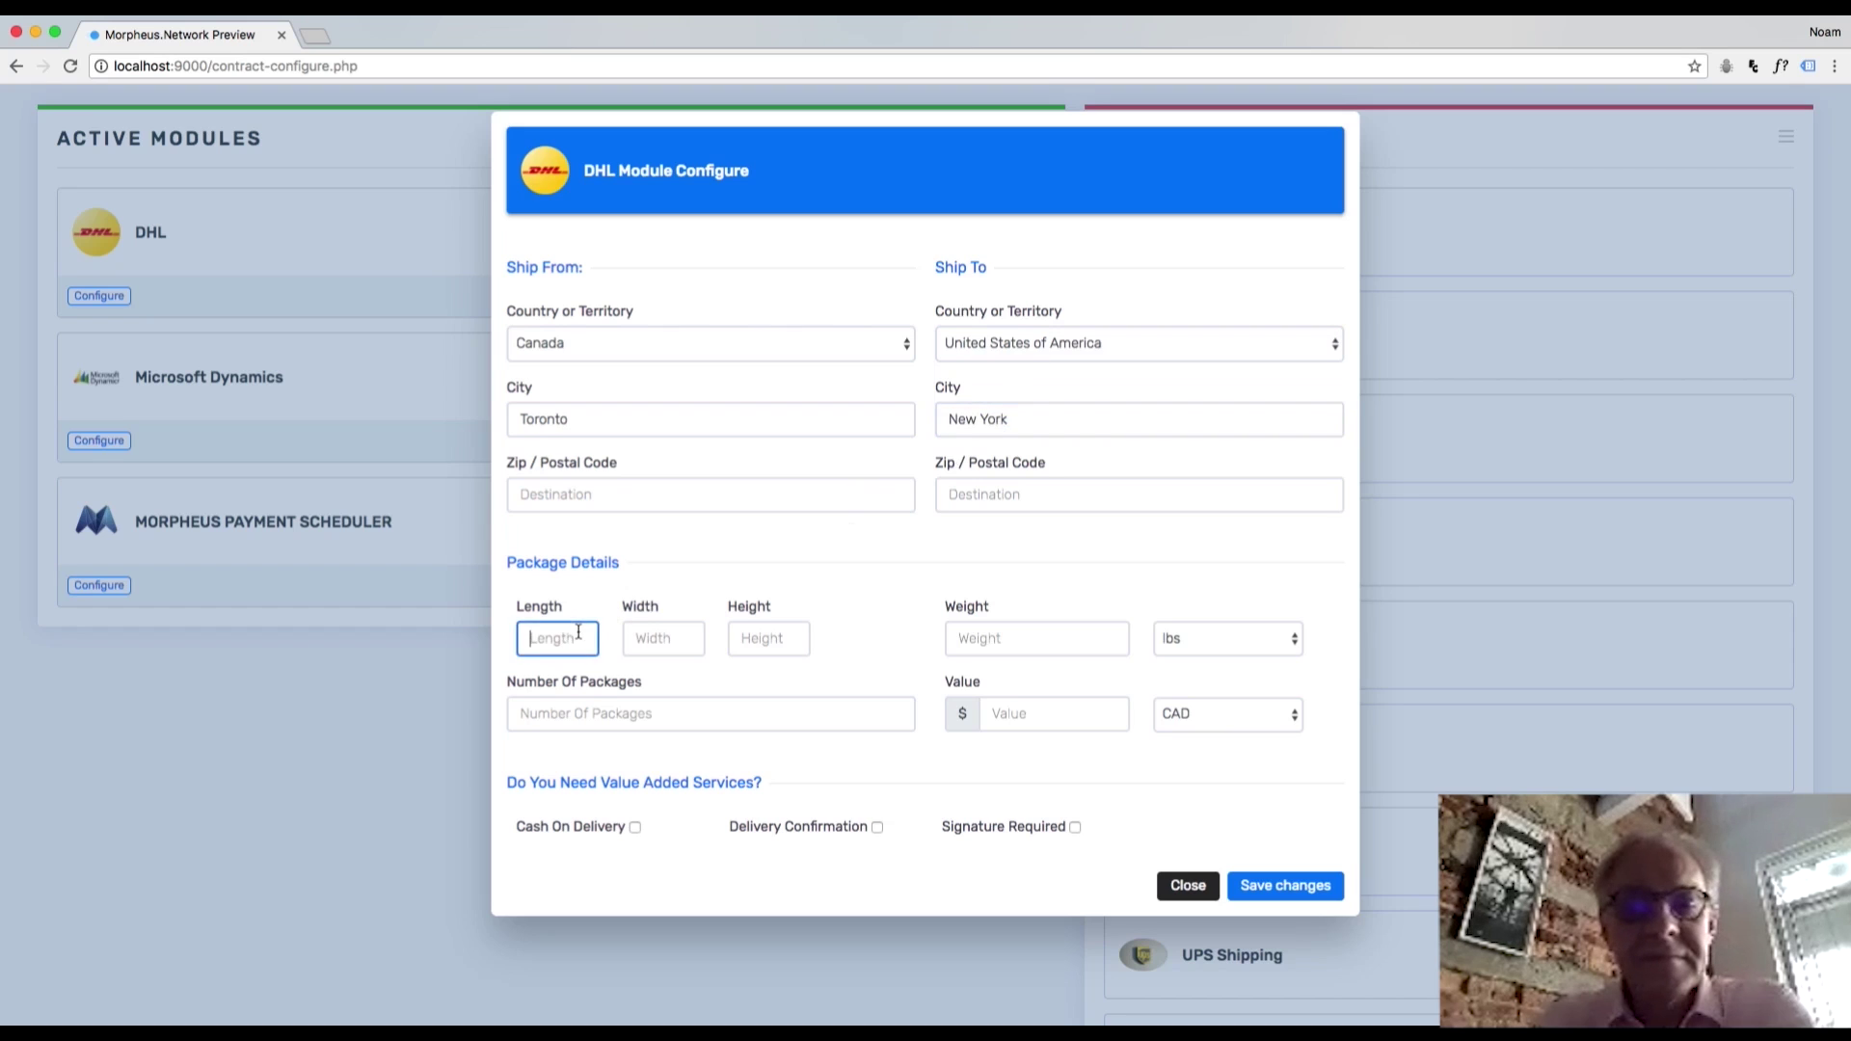
Enter two 34×45×23 packages weighing 9 kg, valued at 1000 USD.
text(34)
click(663, 638)
text(45)
click(782, 638)
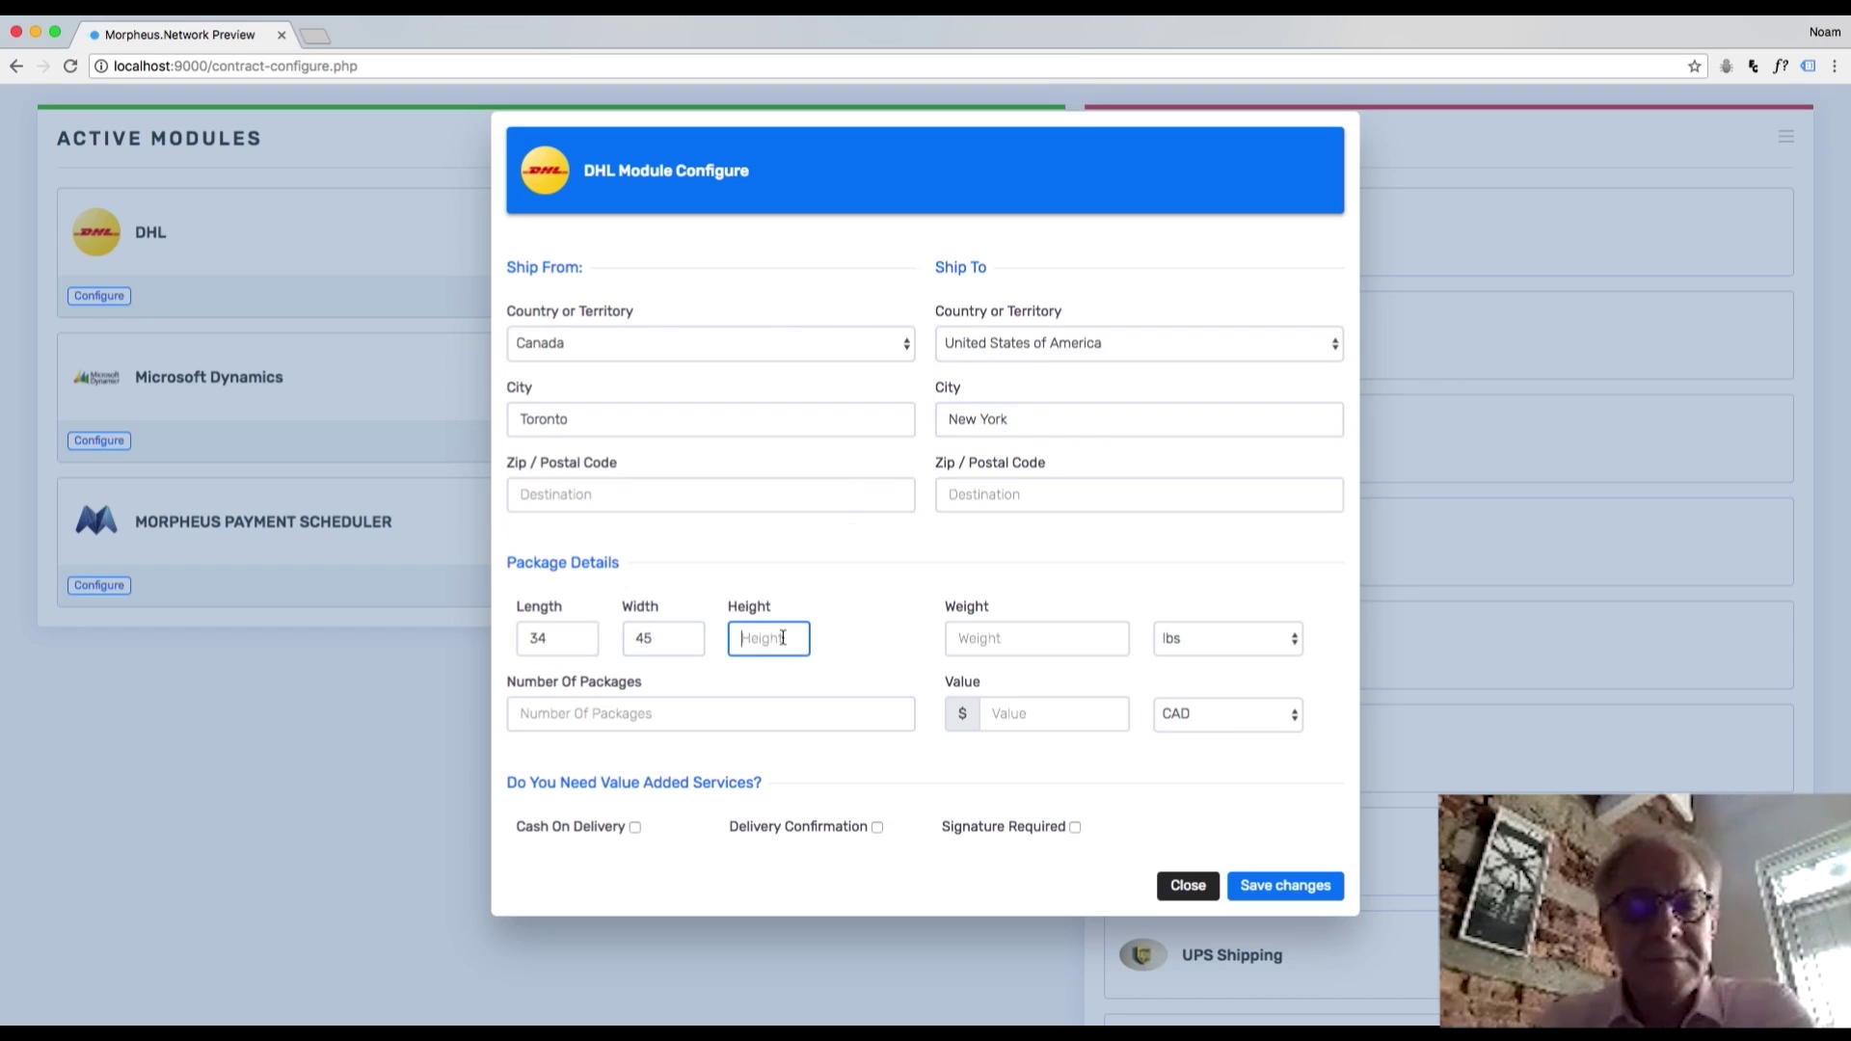
text(23)
click(986, 650)
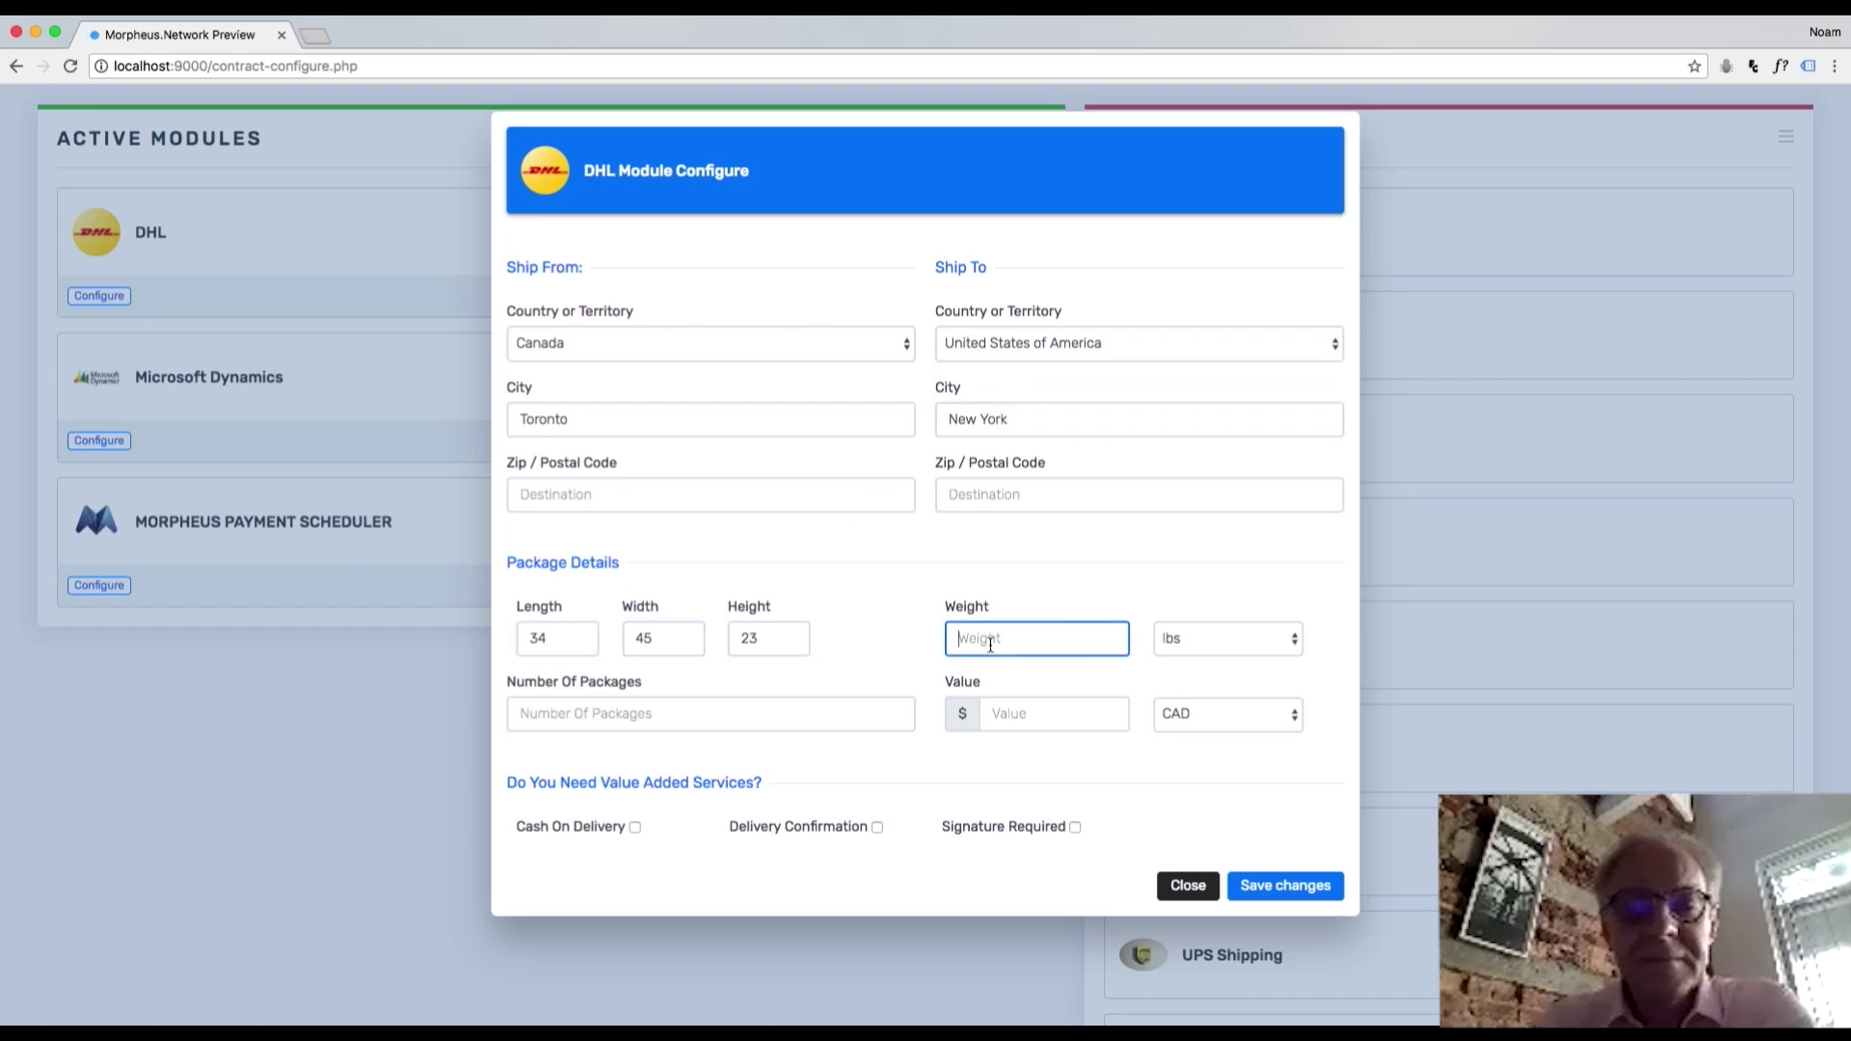
text(9)
click(1189, 640)
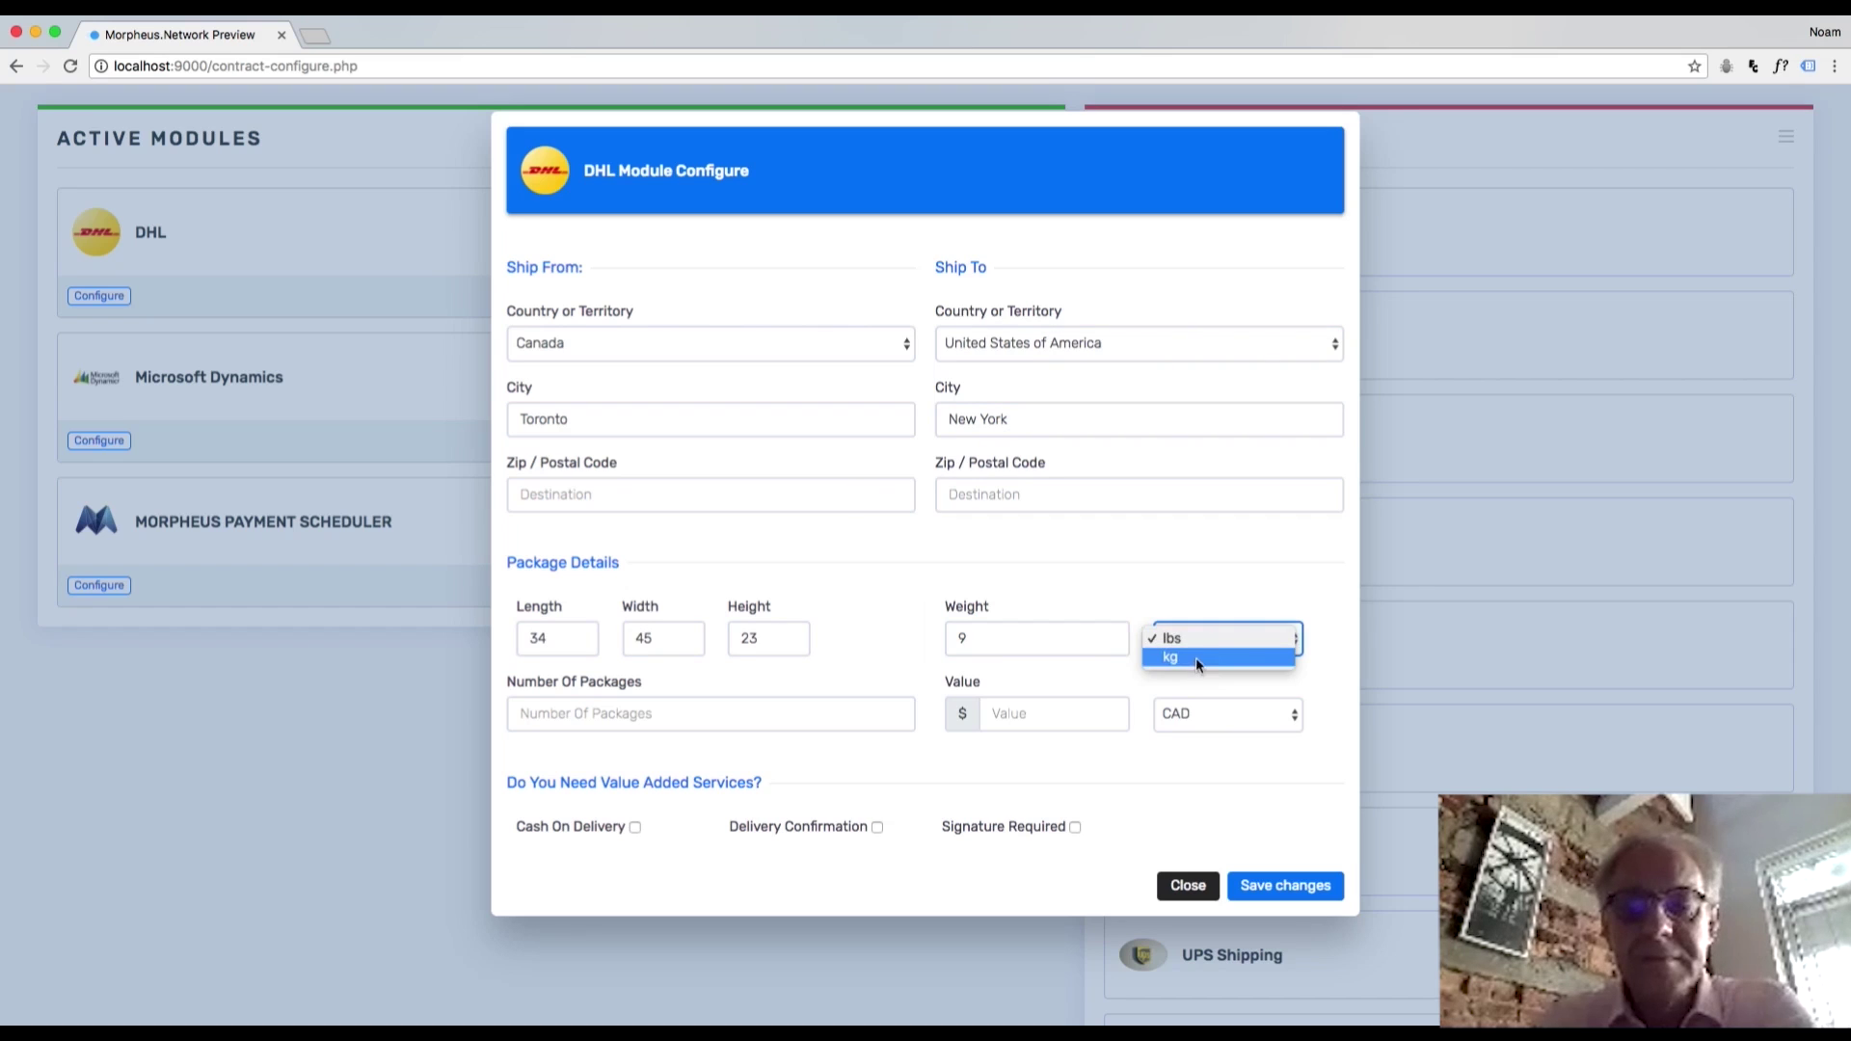
click(1195, 657)
click(871, 713)
text(2)
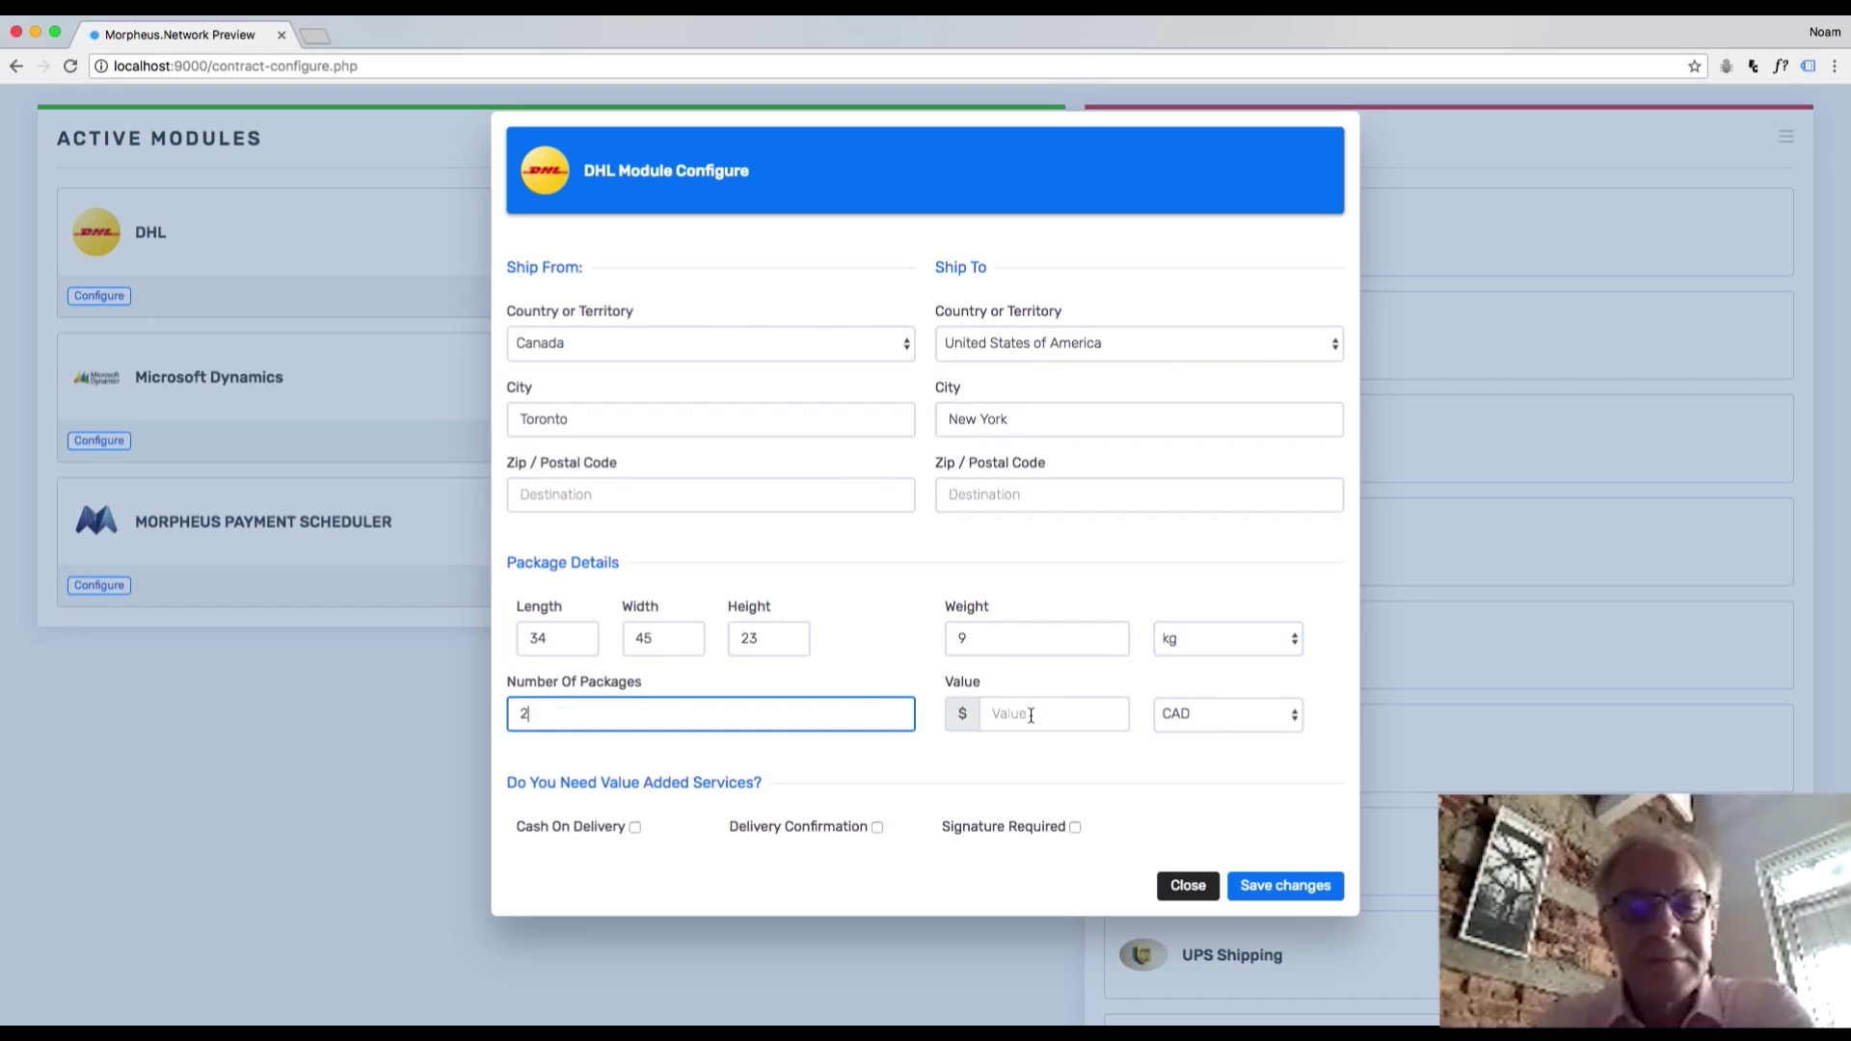
click(1031, 714)
text(1000)
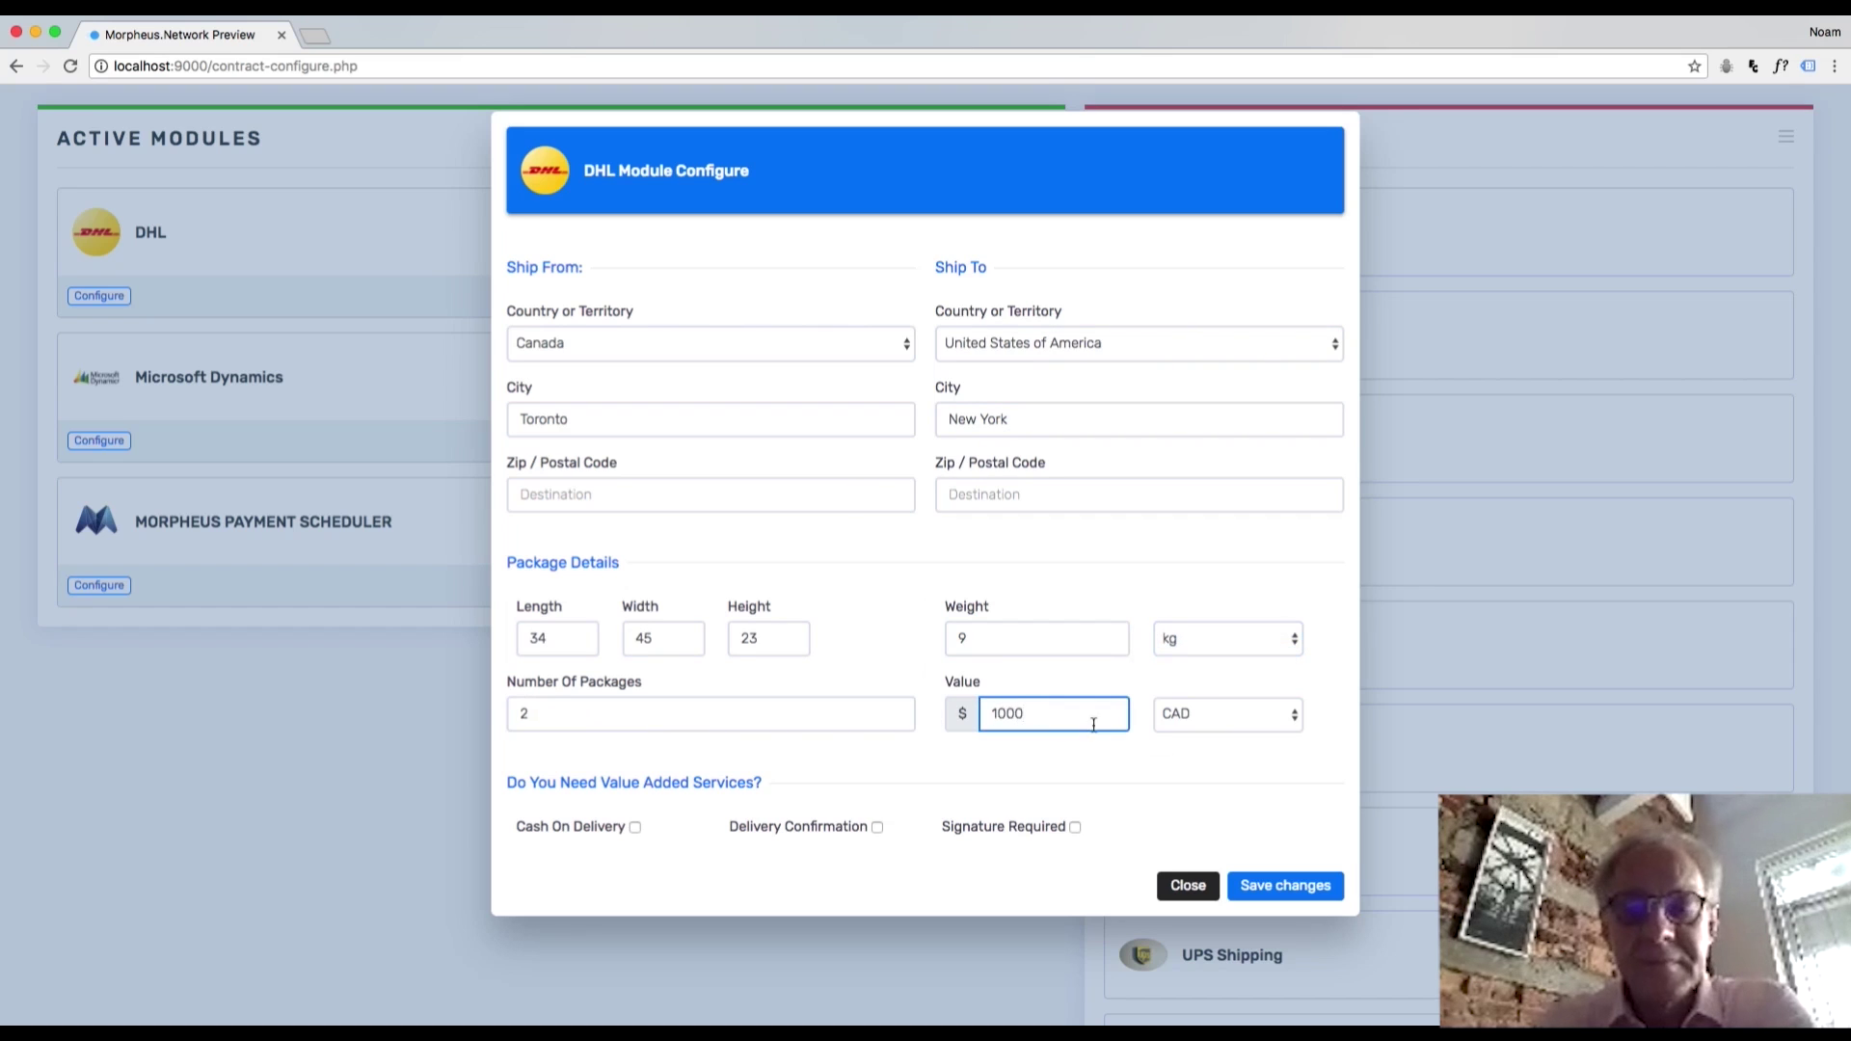
click(1230, 716)
click(1226, 735)
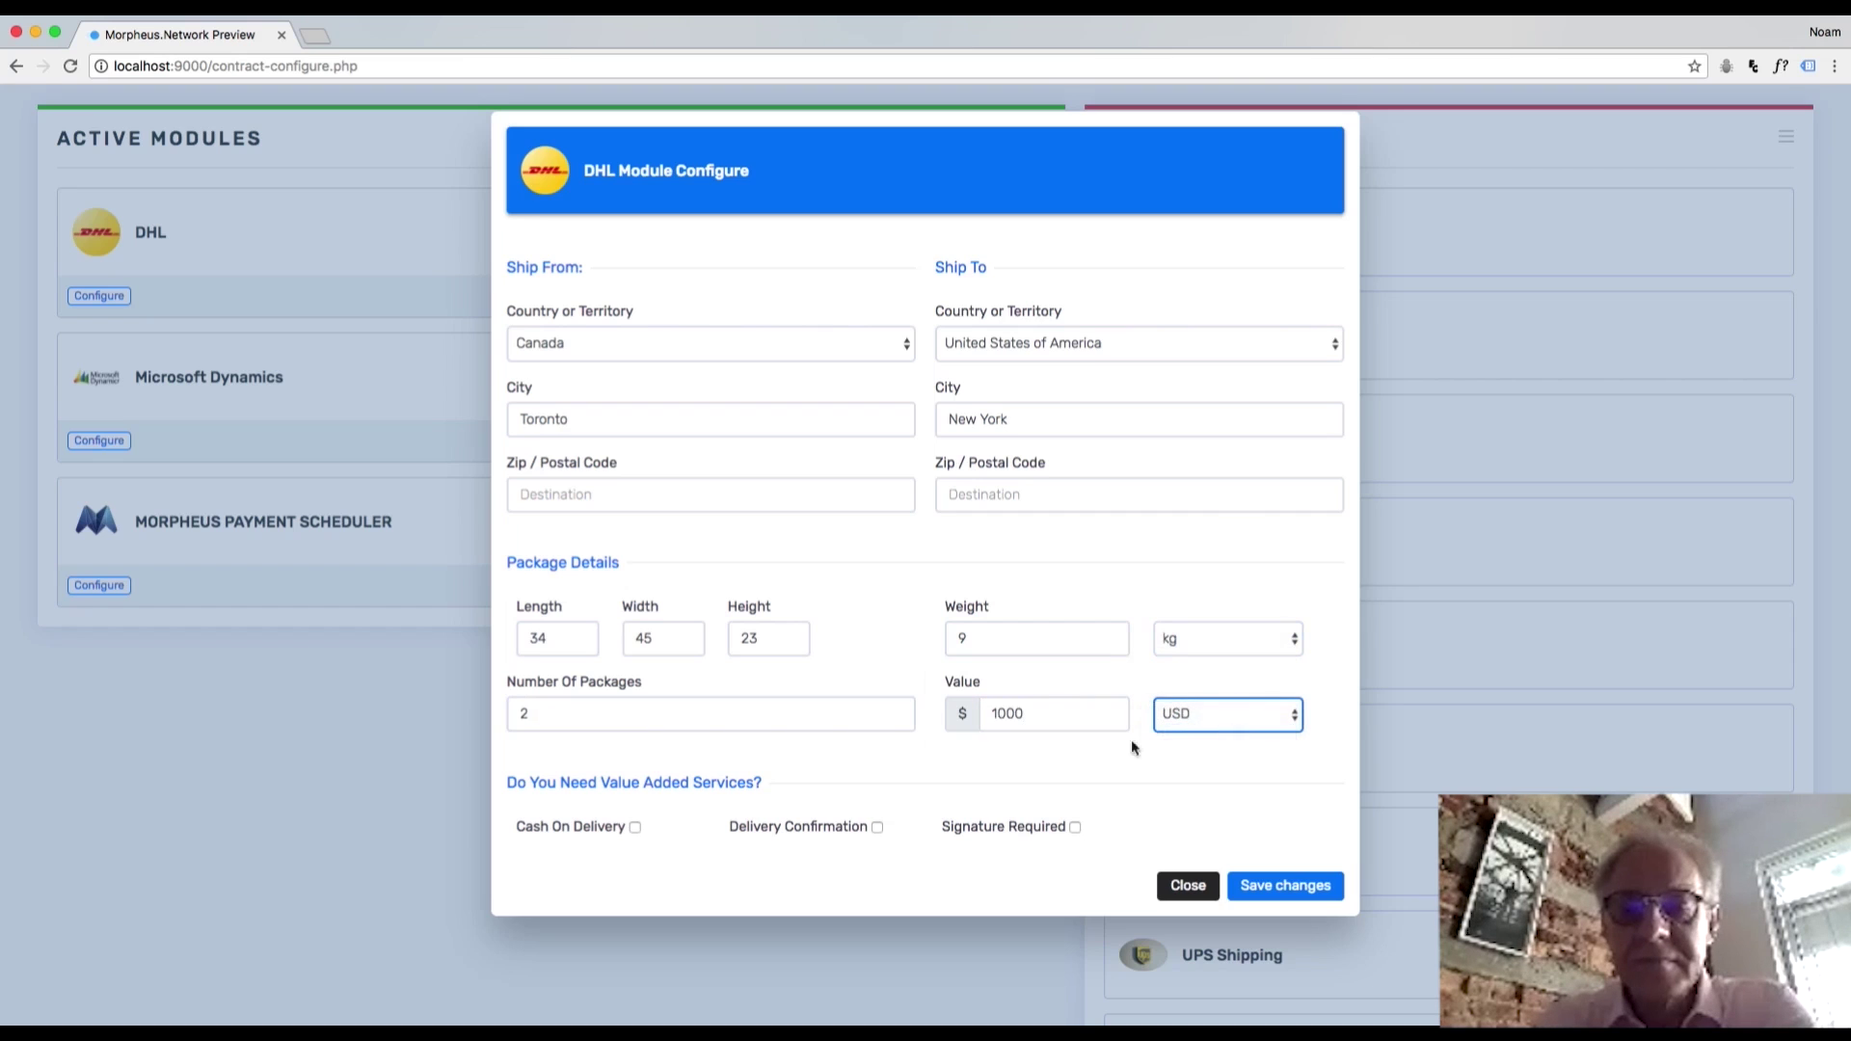
Tick delivery confirmation, signature required and cash on delivery, then close the form.
click(876, 826)
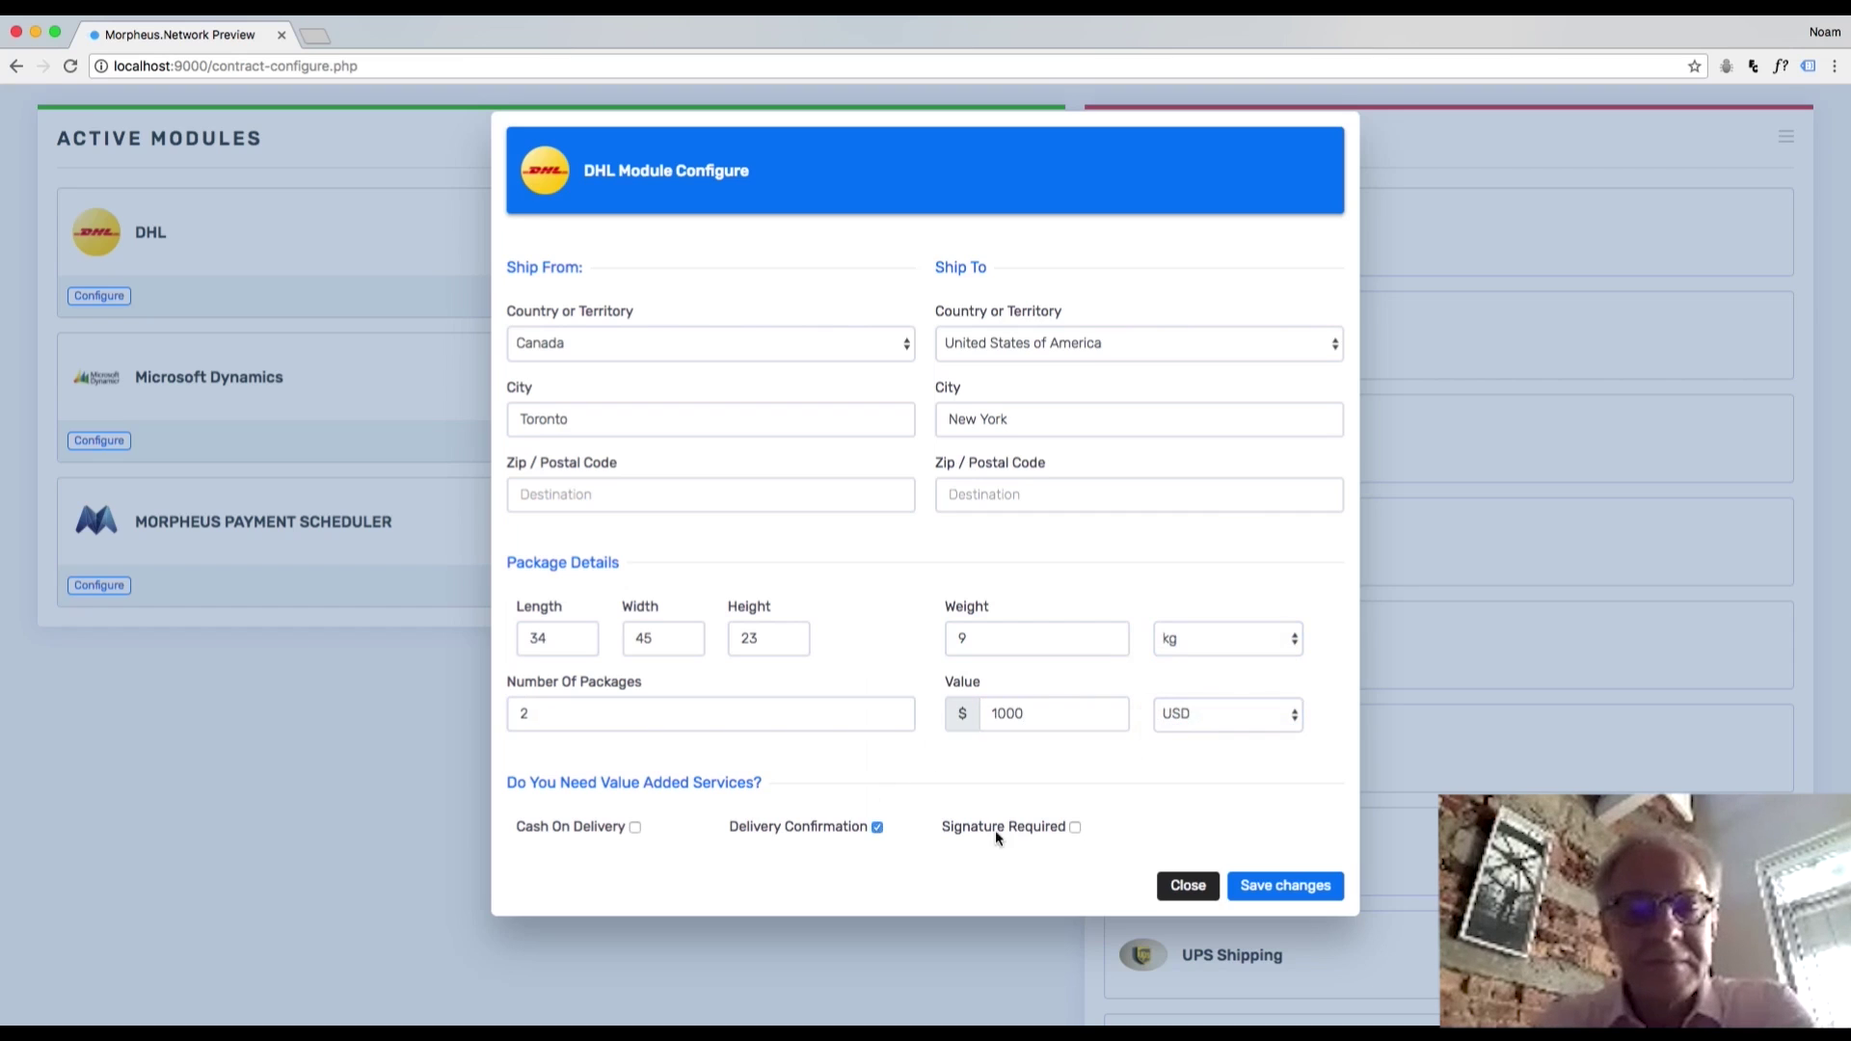
click(1072, 826)
click(636, 827)
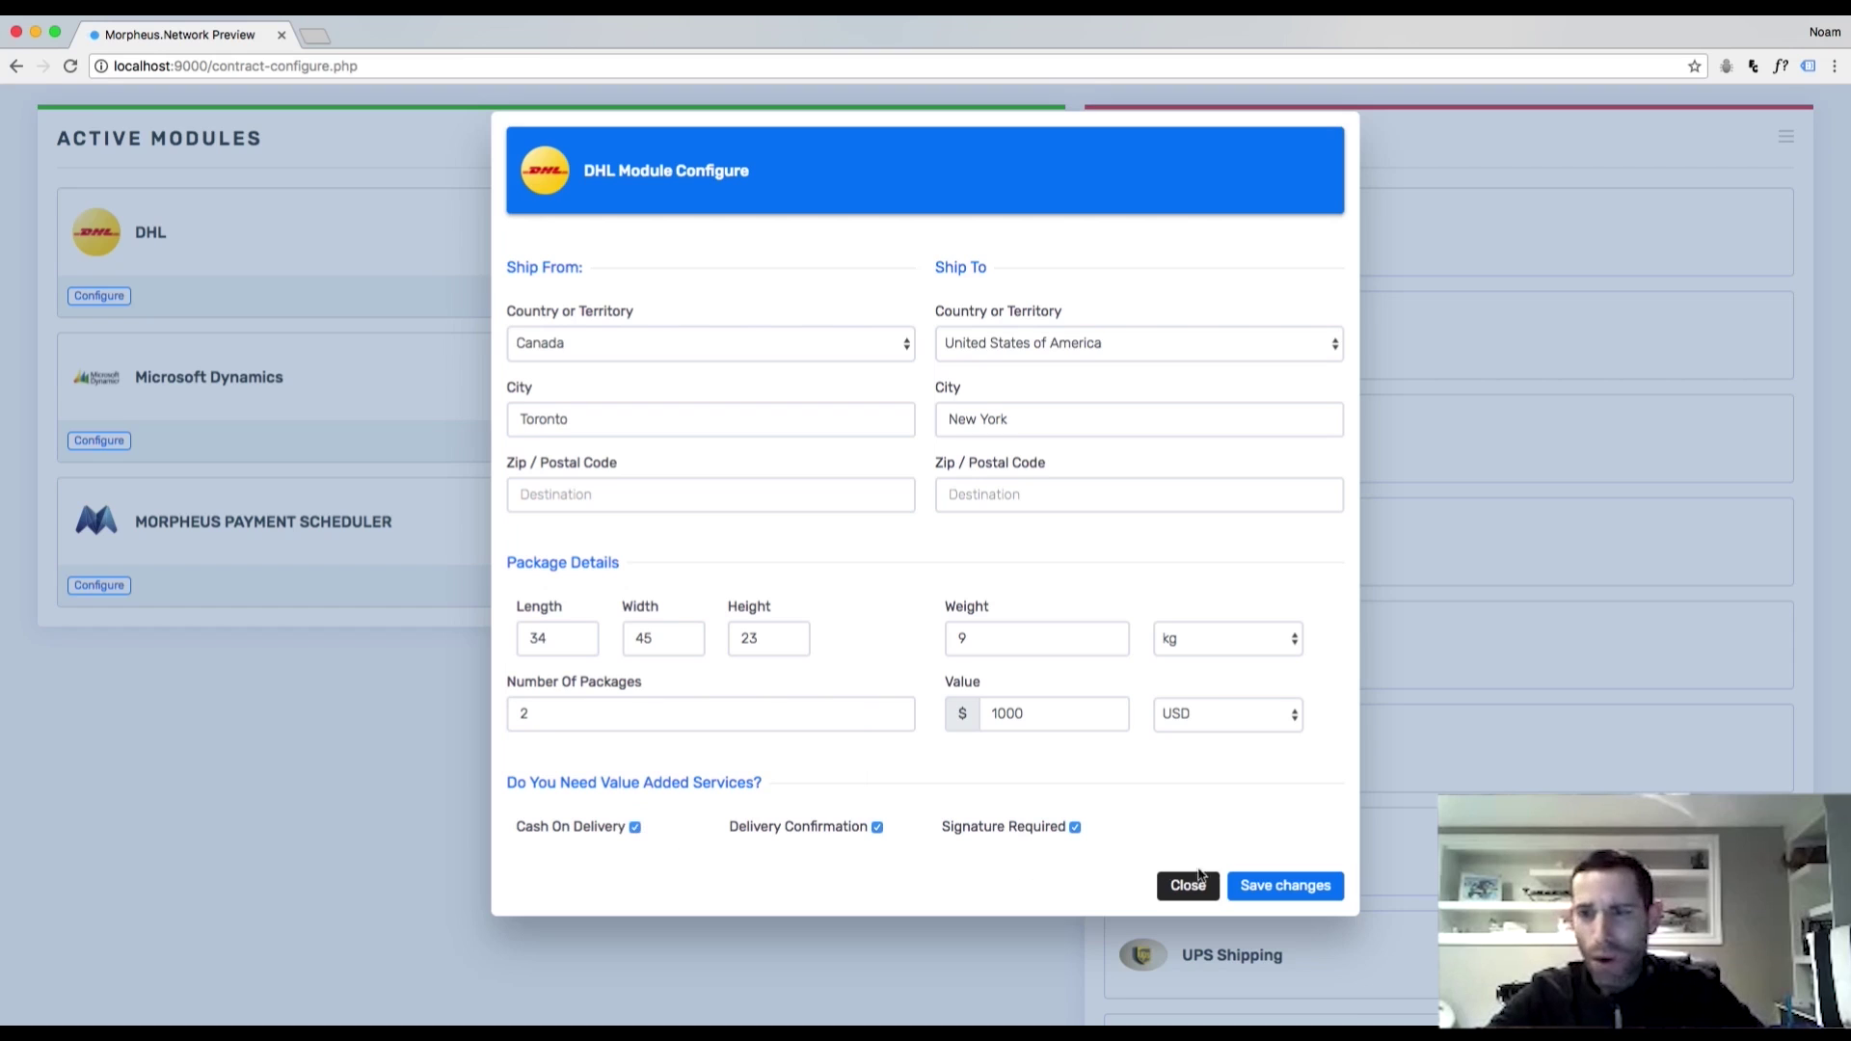
click(1253, 885)
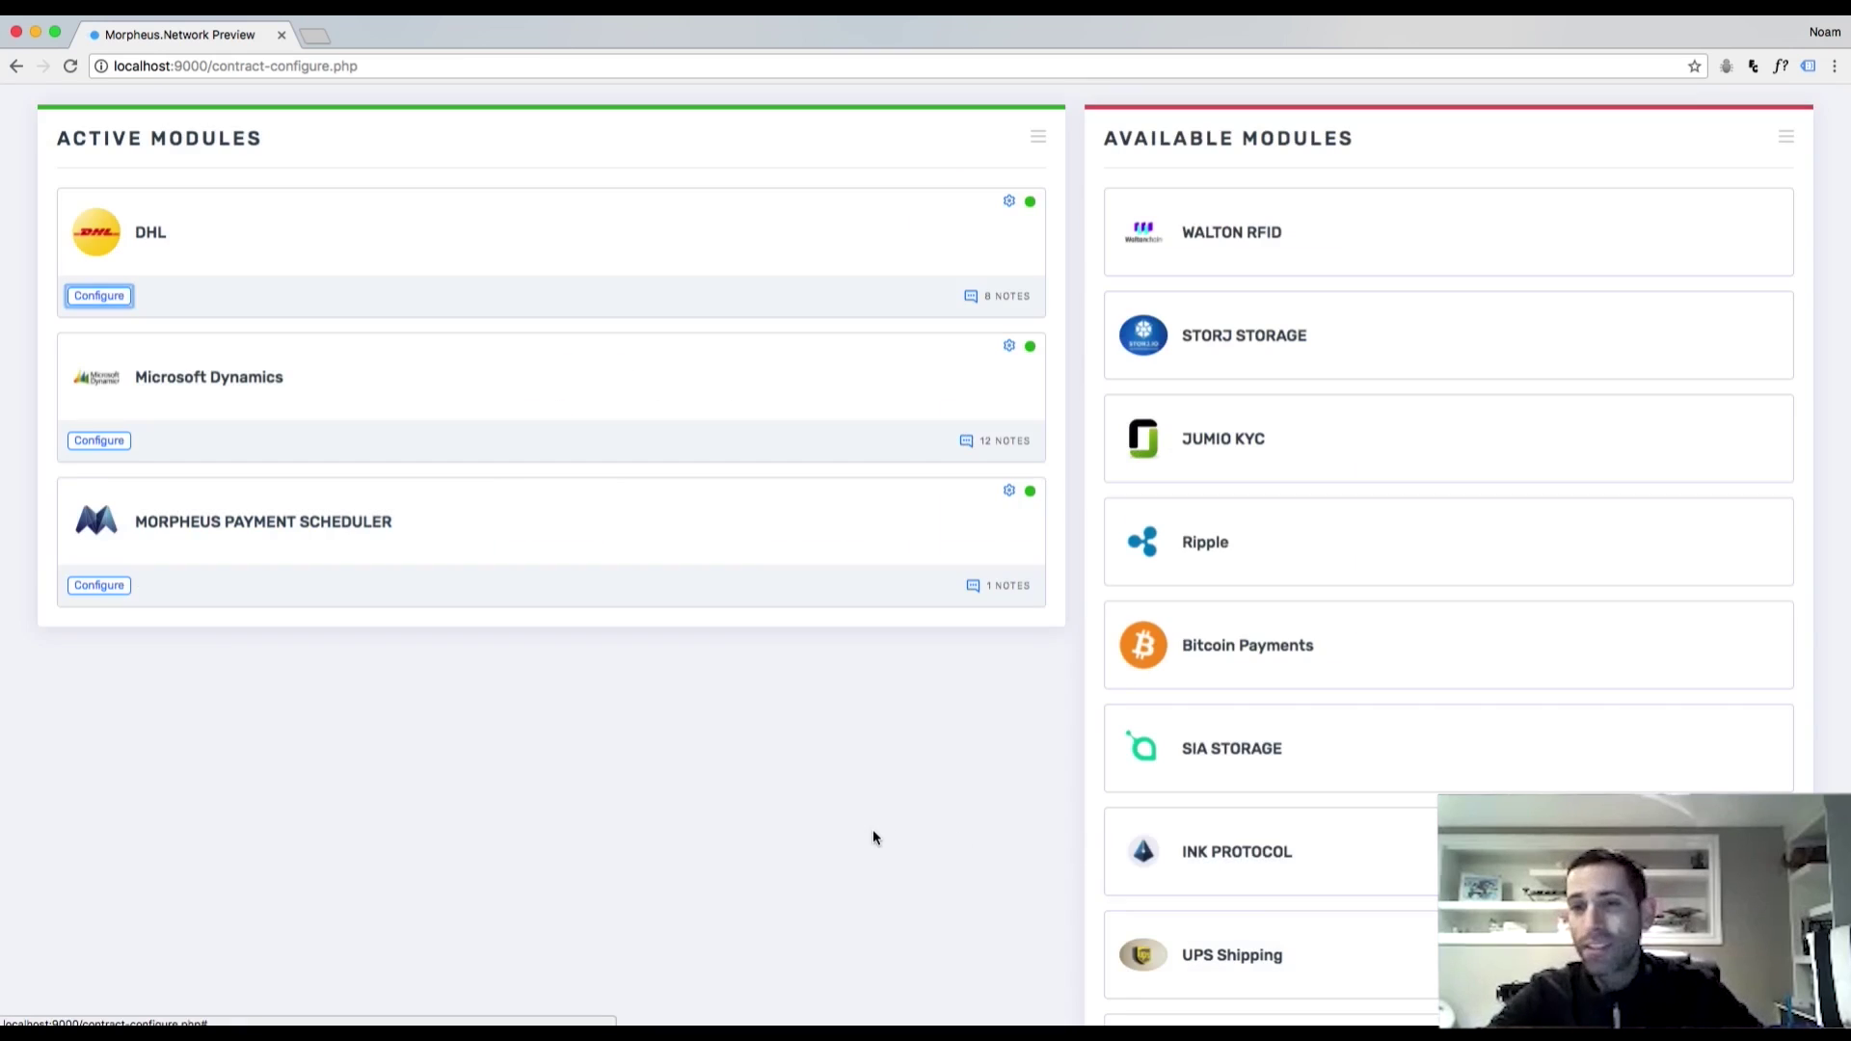
In the Payment Scheduler, make the source pay in crypto and enter both wallet addresses.
click(824, 815)
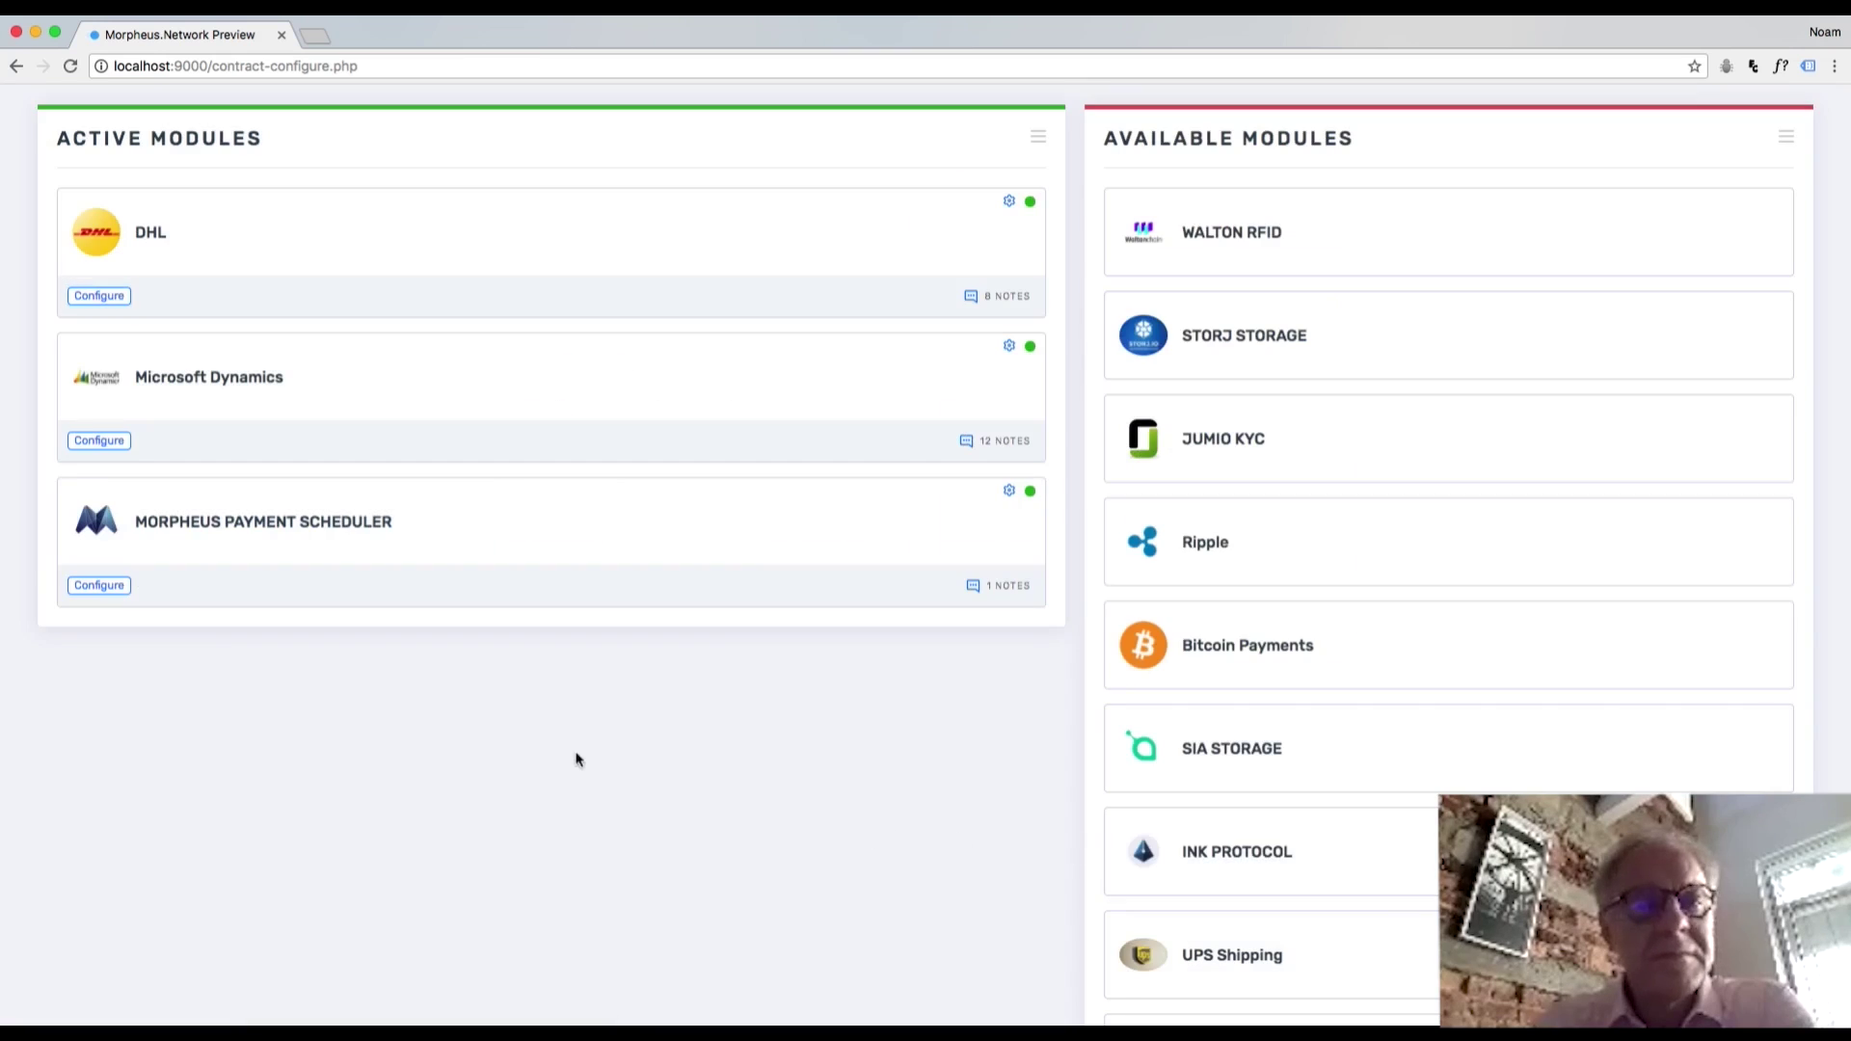
click(99, 586)
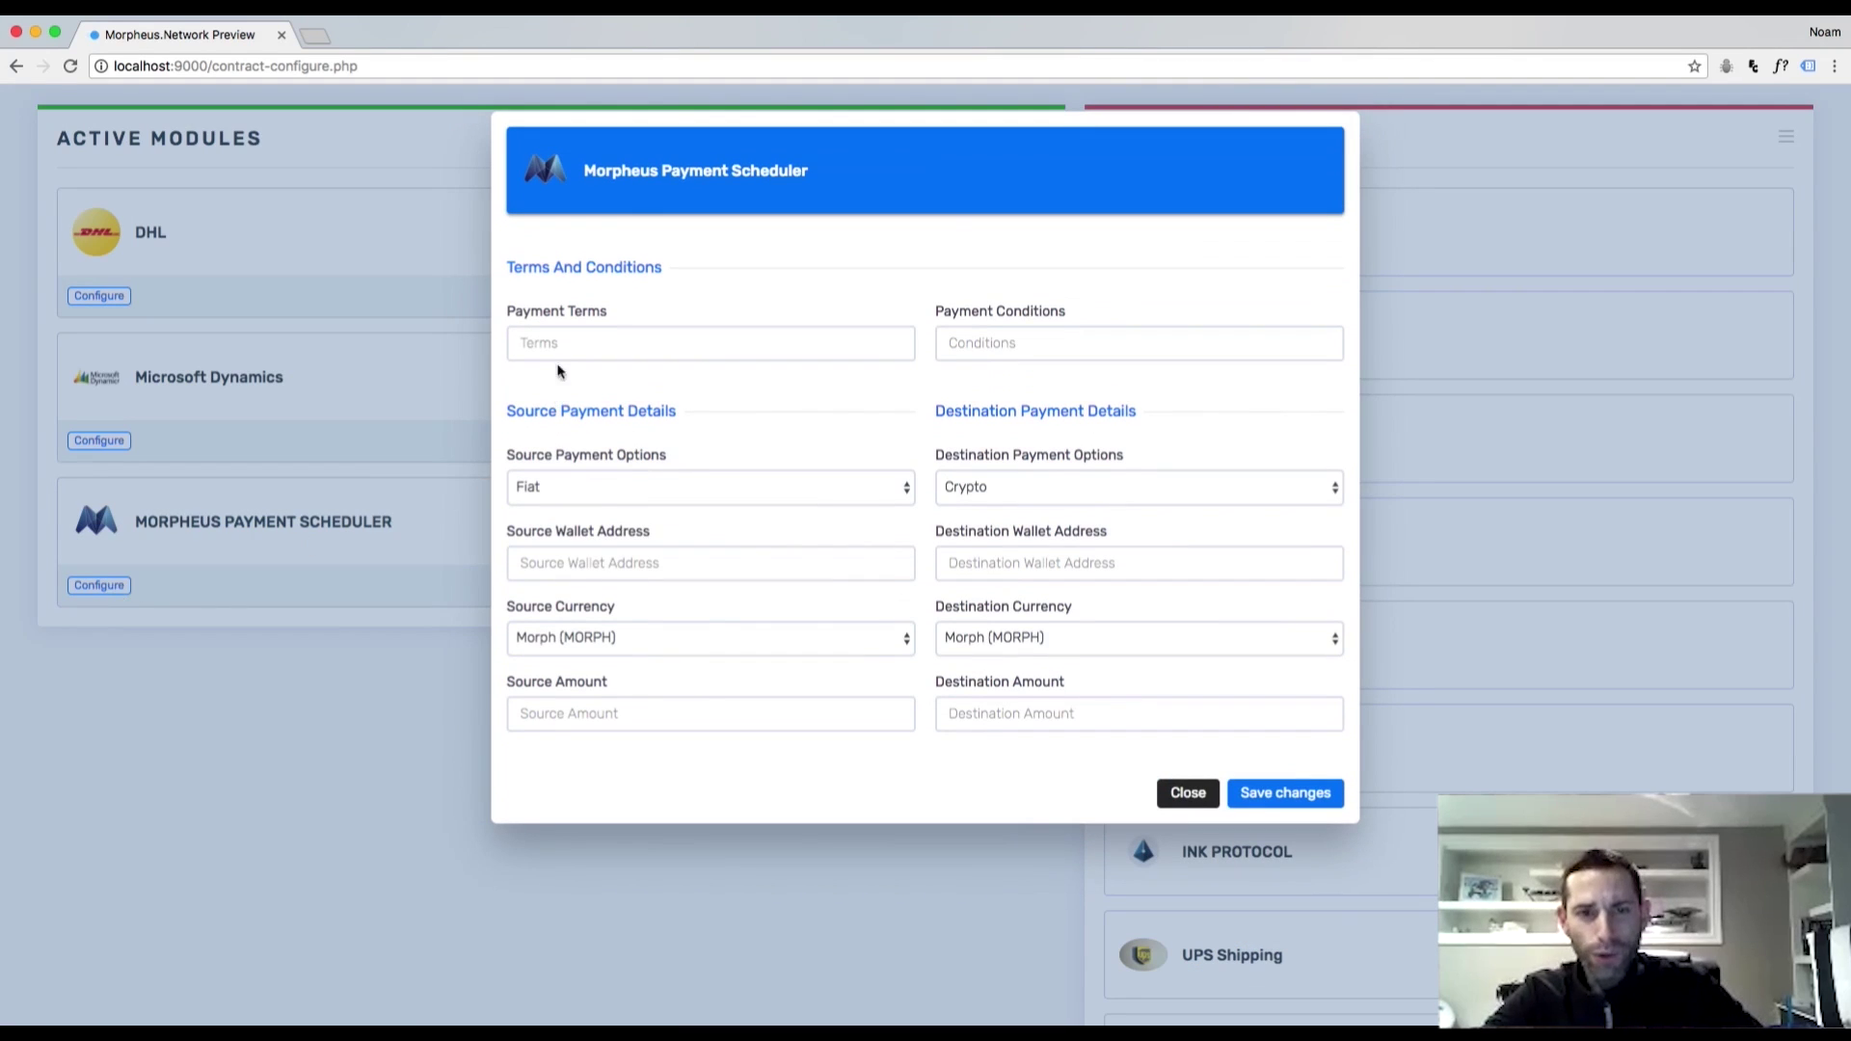
click(558, 347)
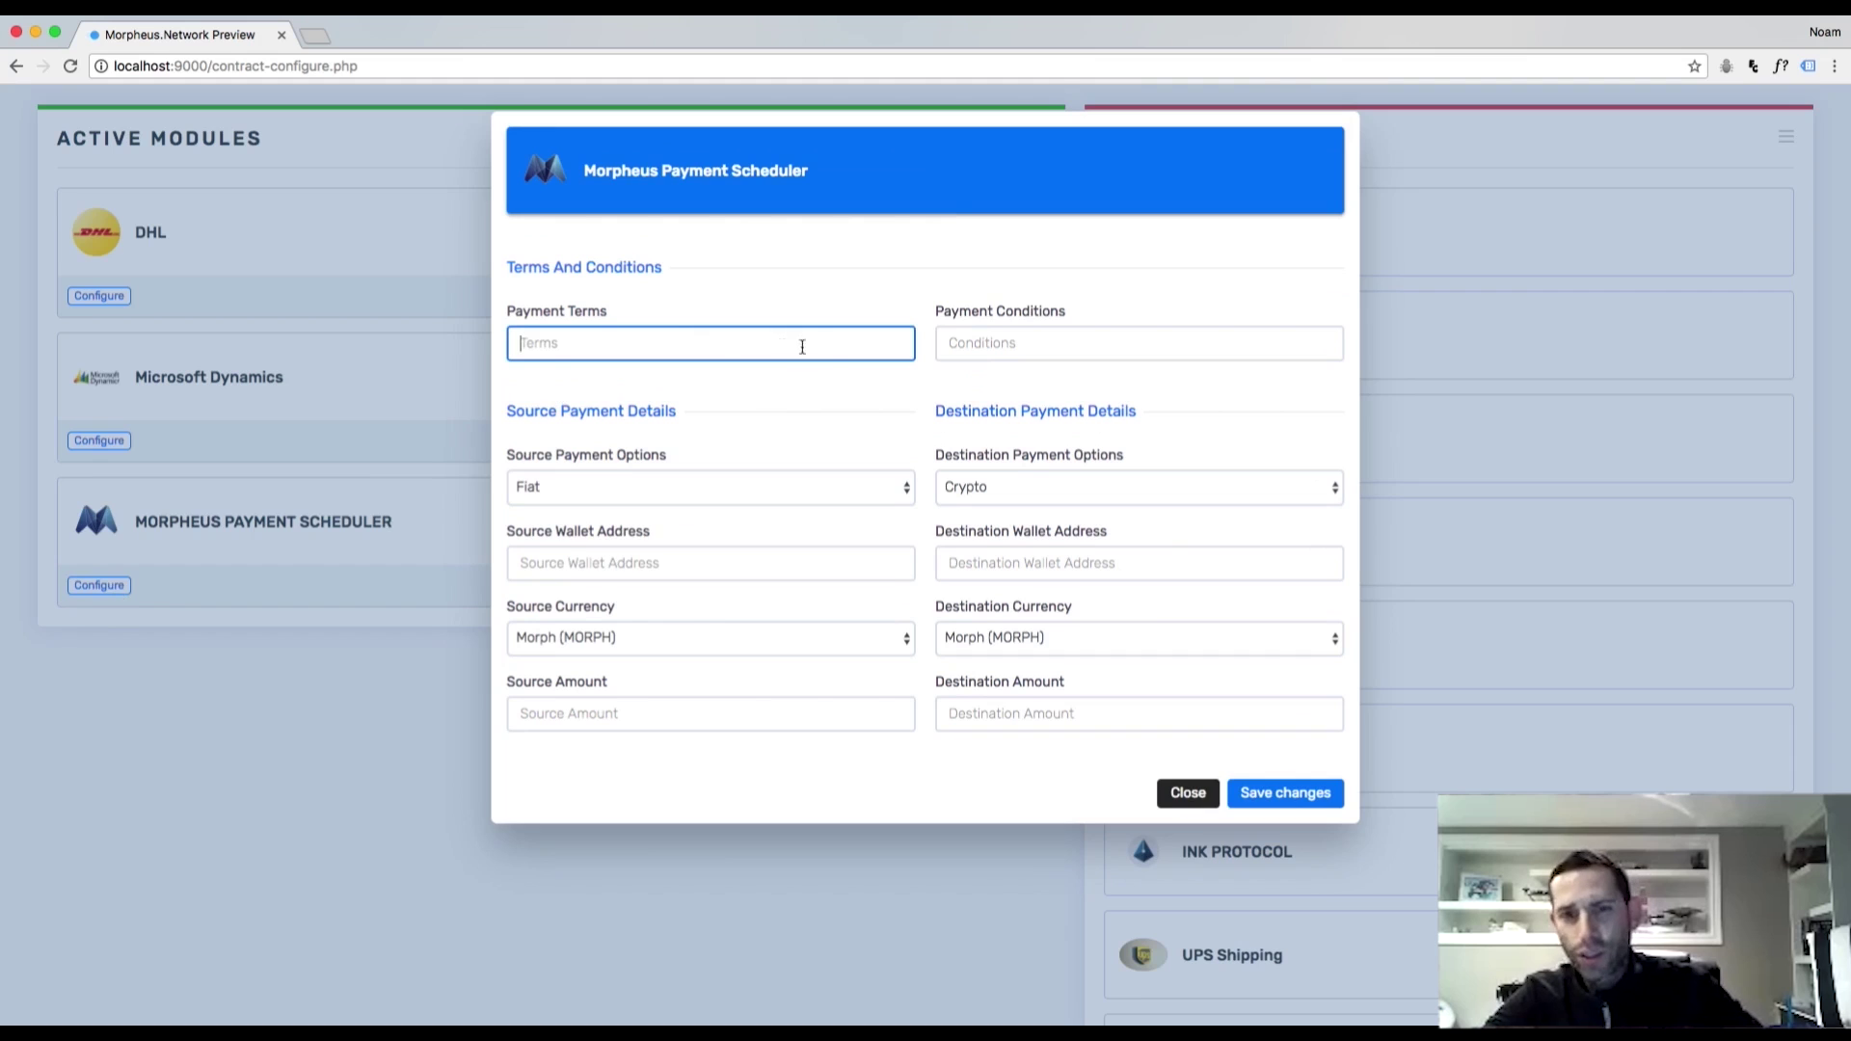
click(961, 347)
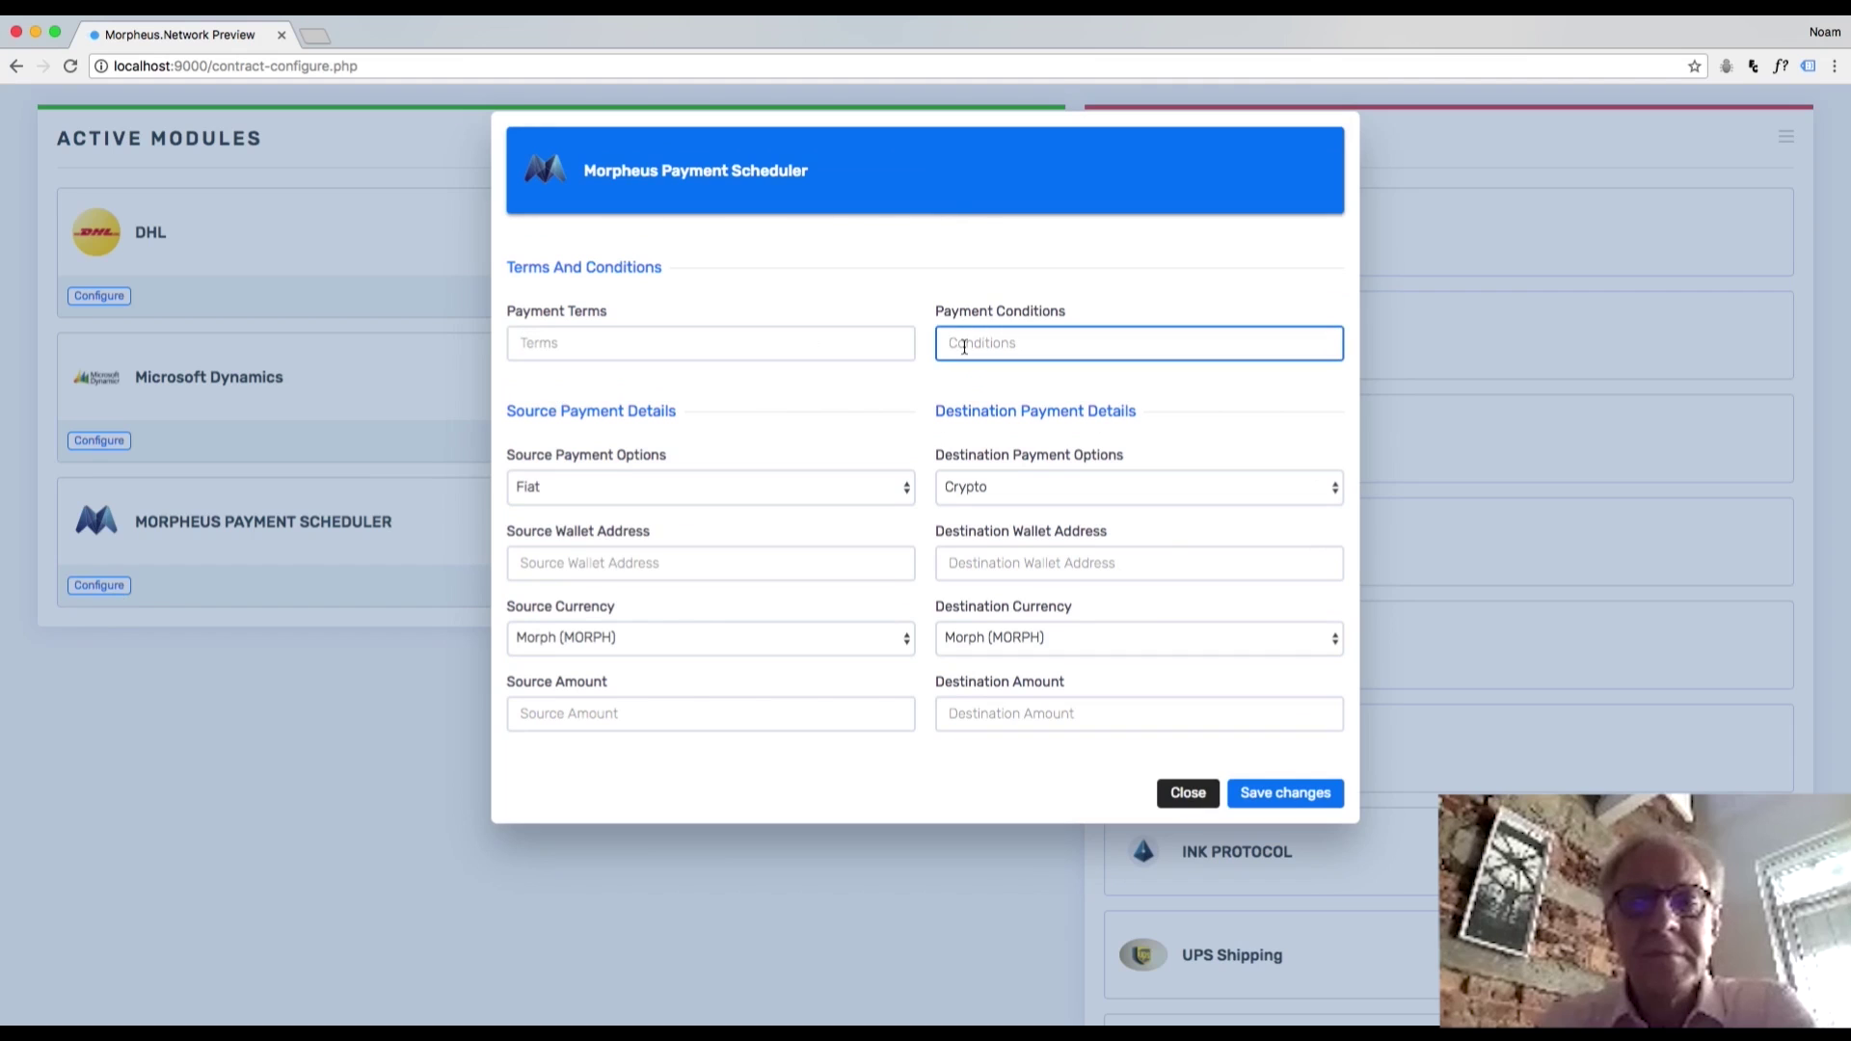
click(861, 487)
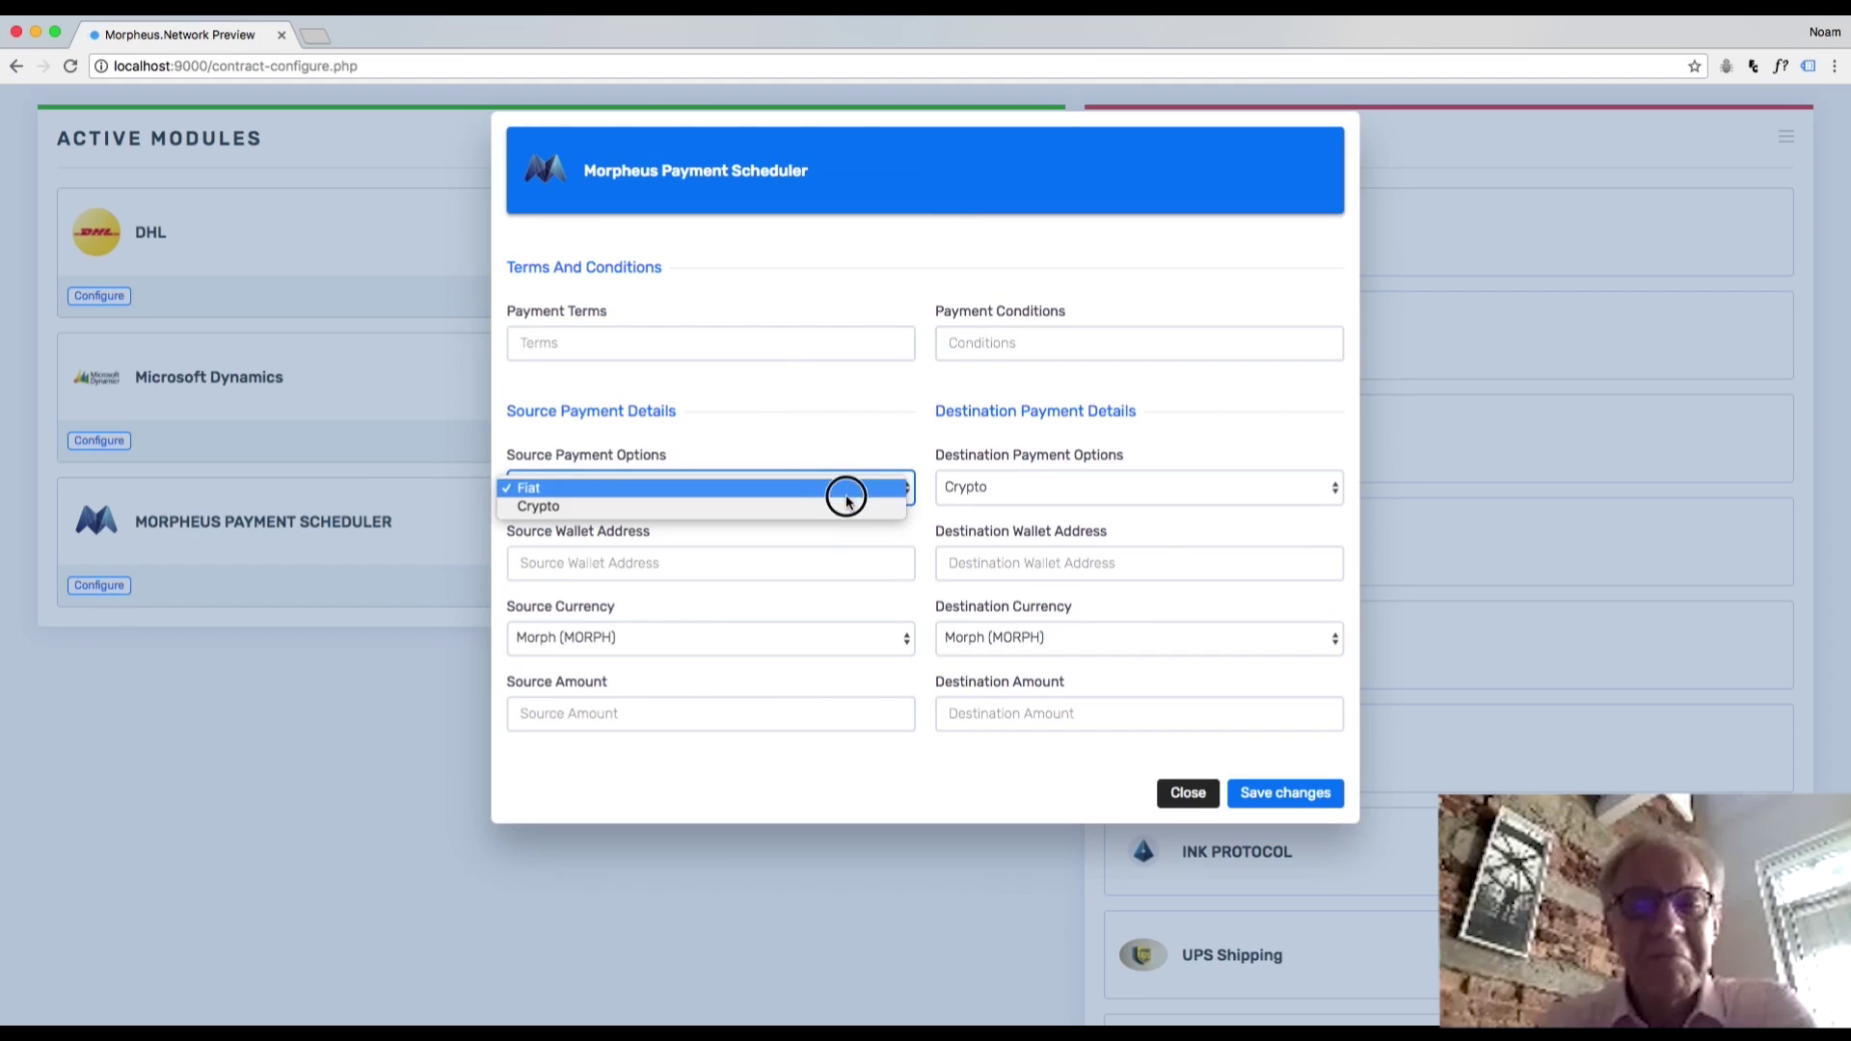
click(845, 503)
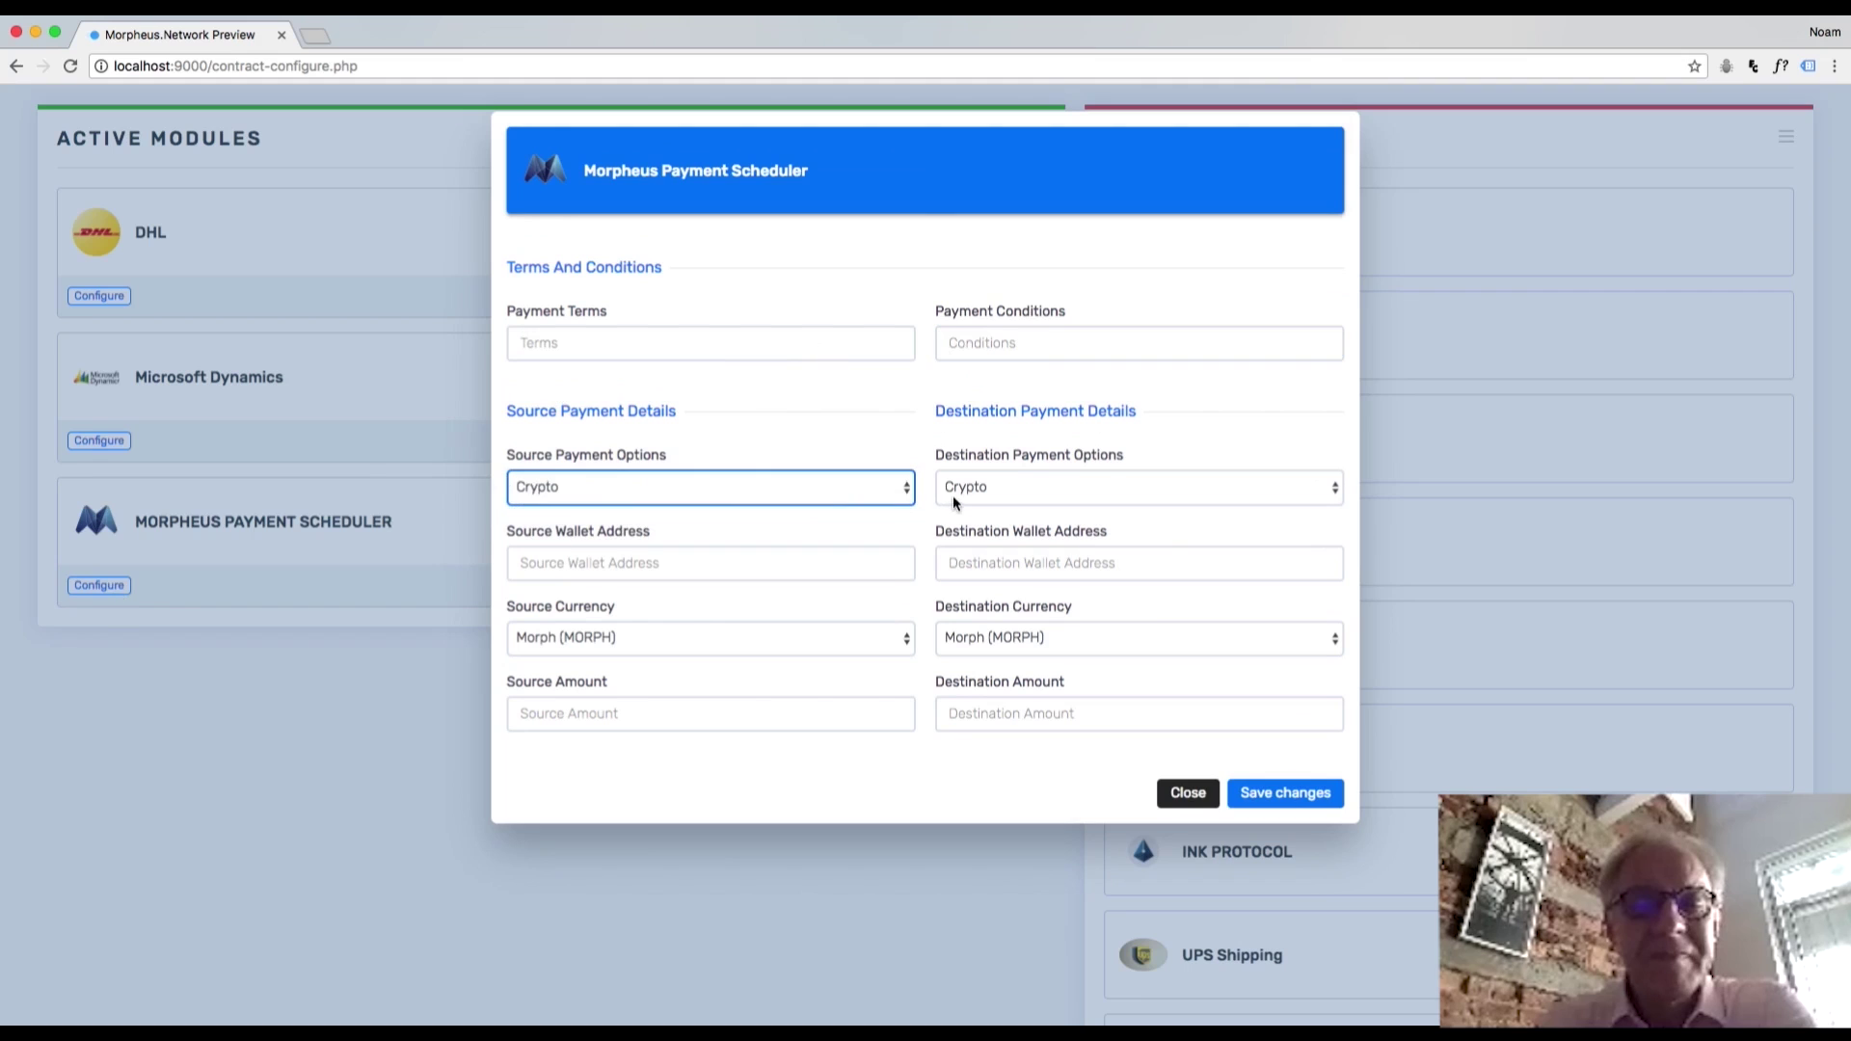
click(847, 563)
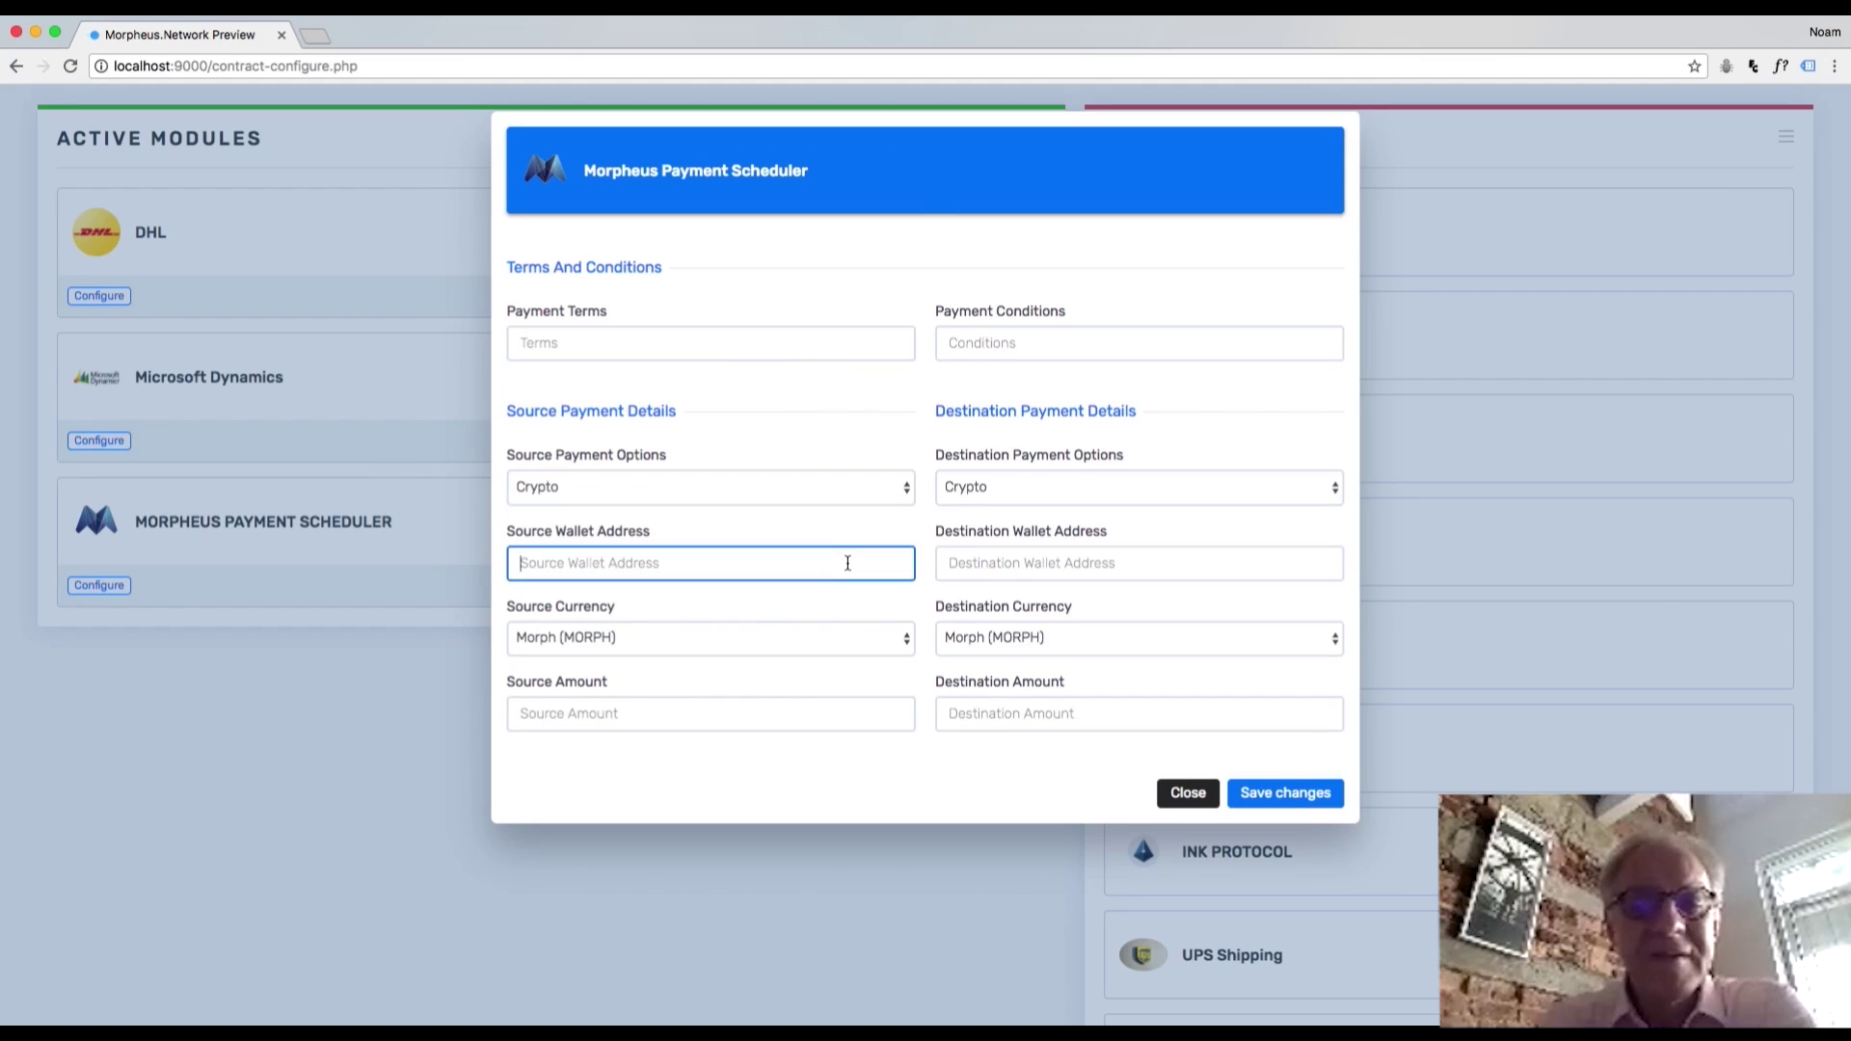
text(0x123456)
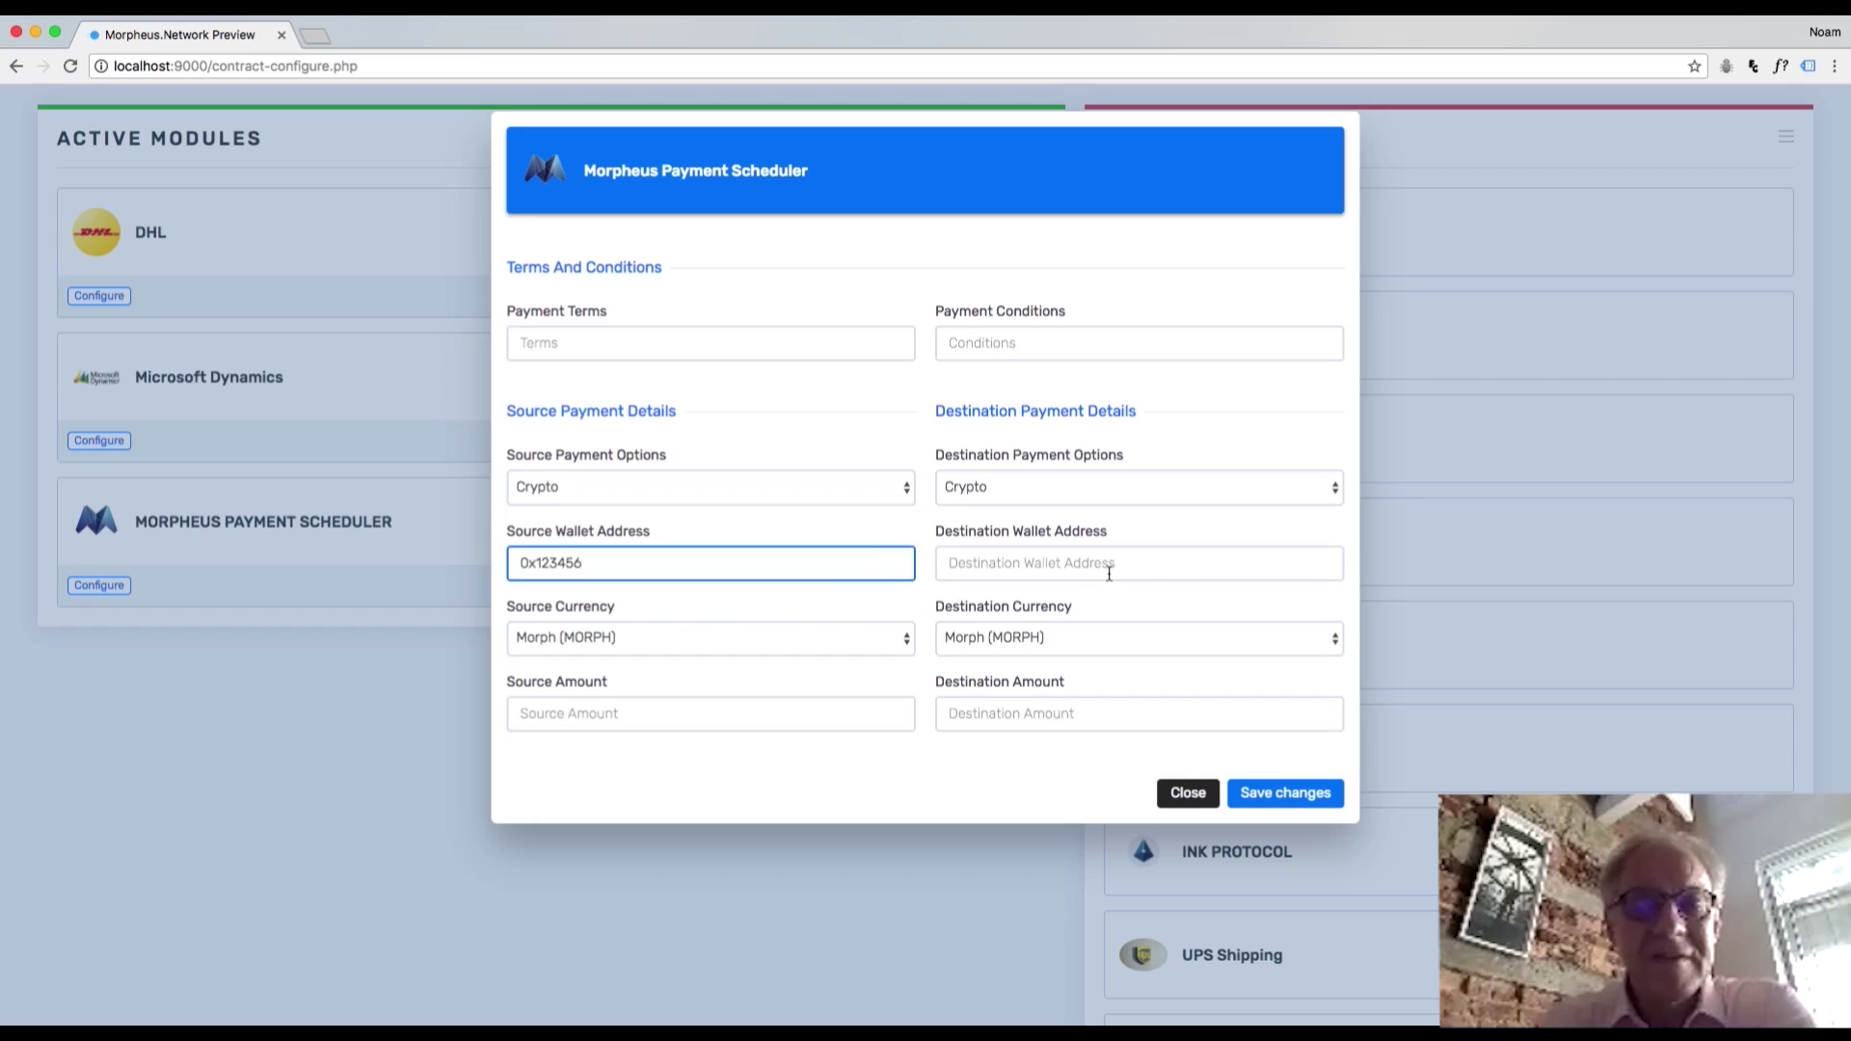
click(1112, 573)
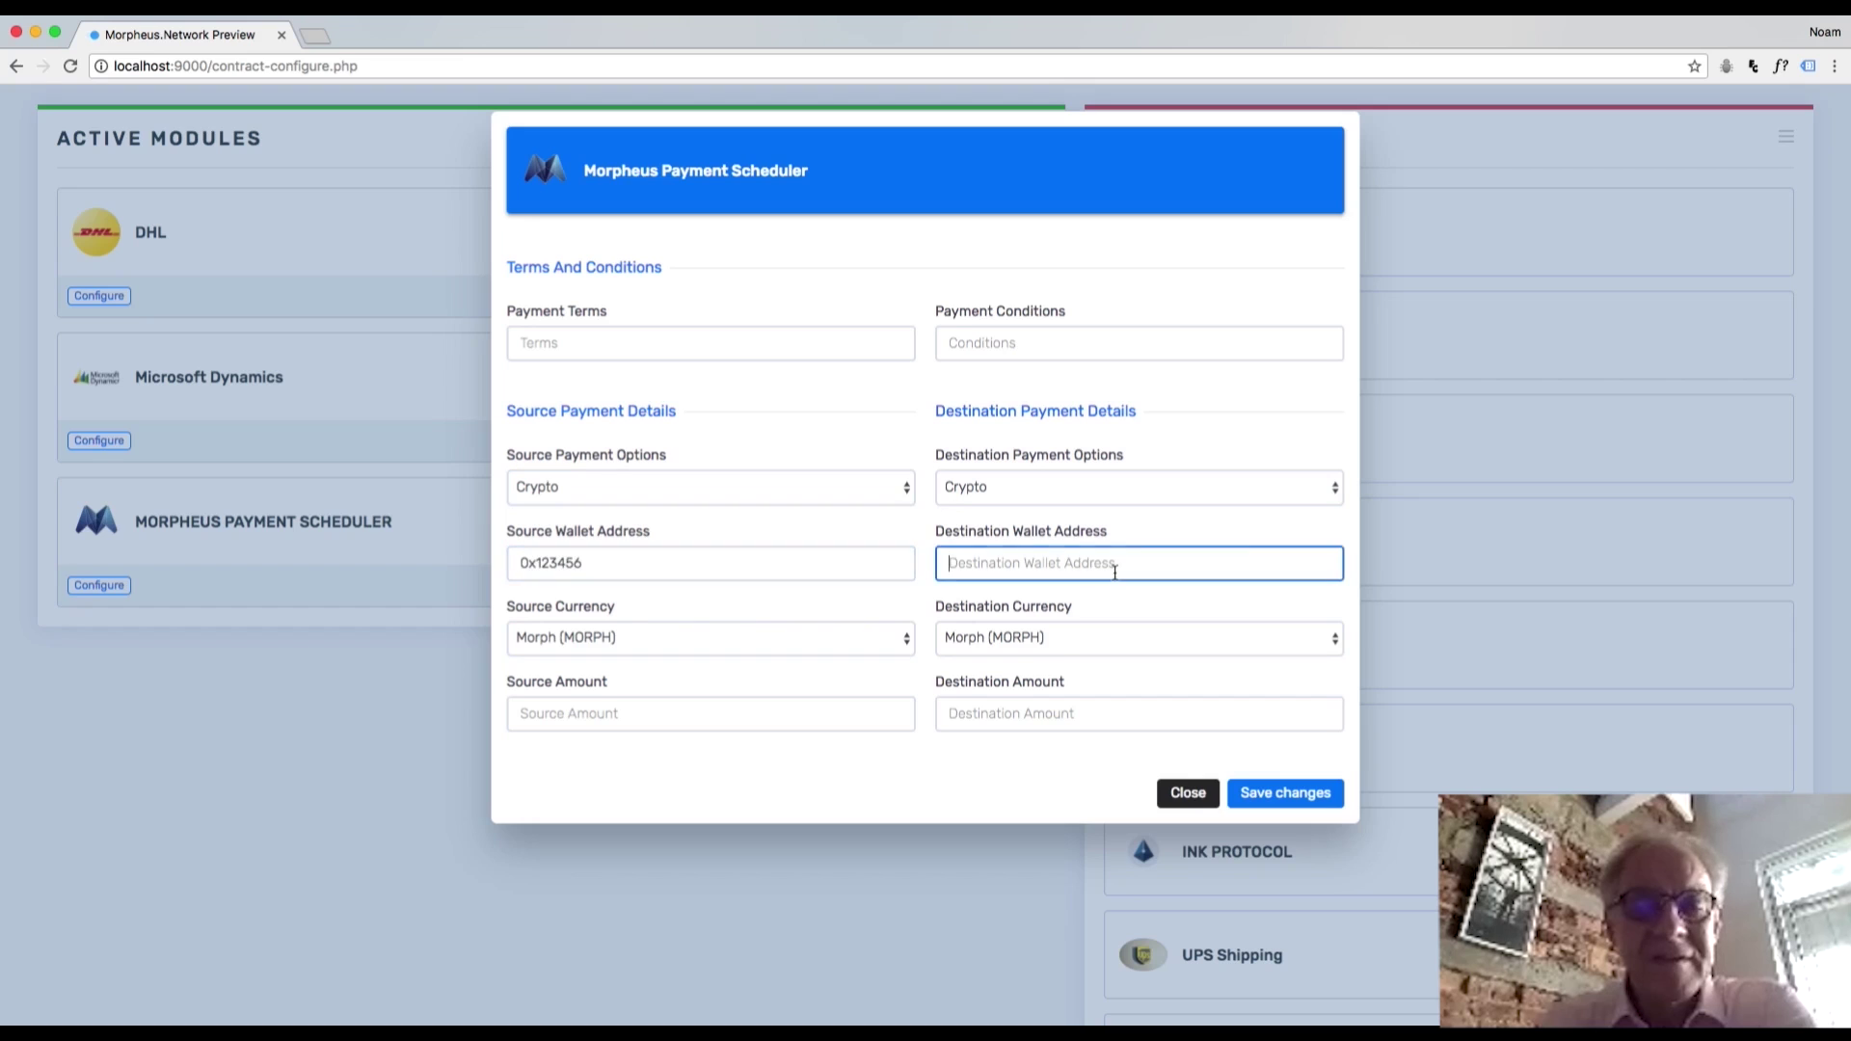
text(0x654321)
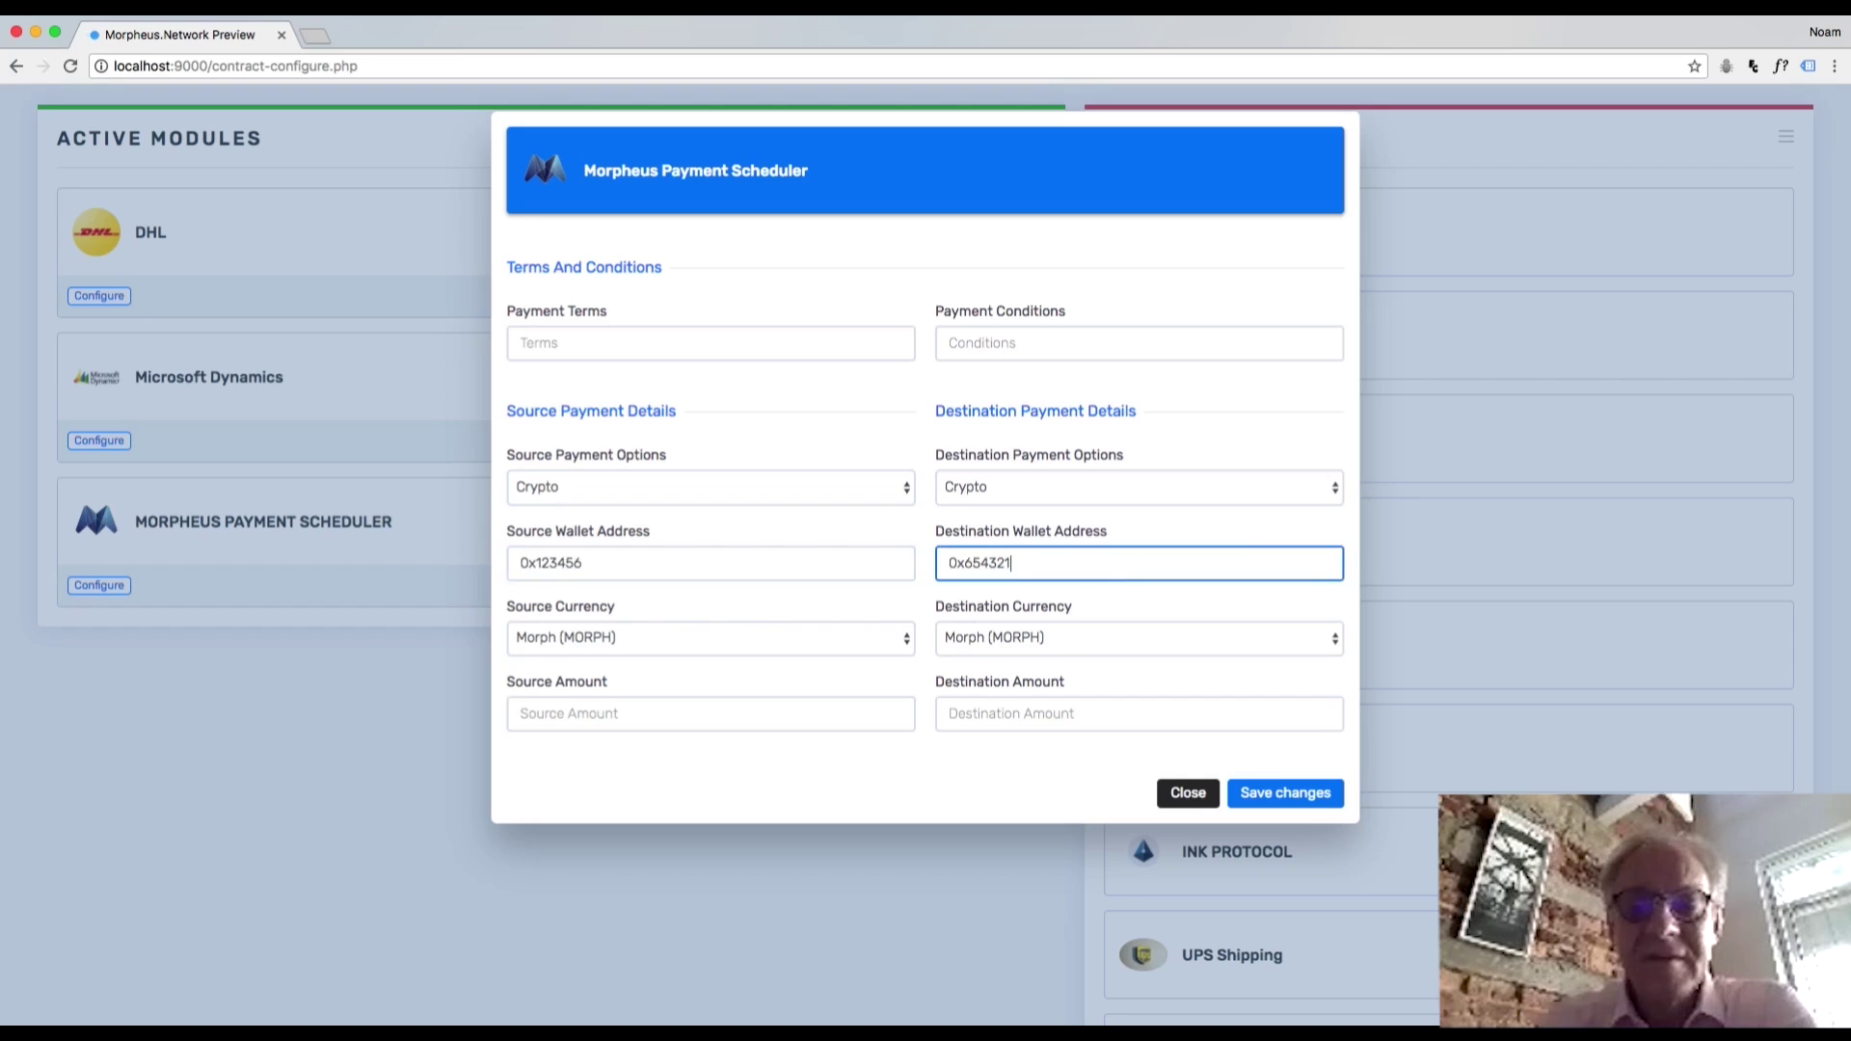
Set the source to 505 ETH and destination currency to RIPPLE (XRP), then save.
click(878, 639)
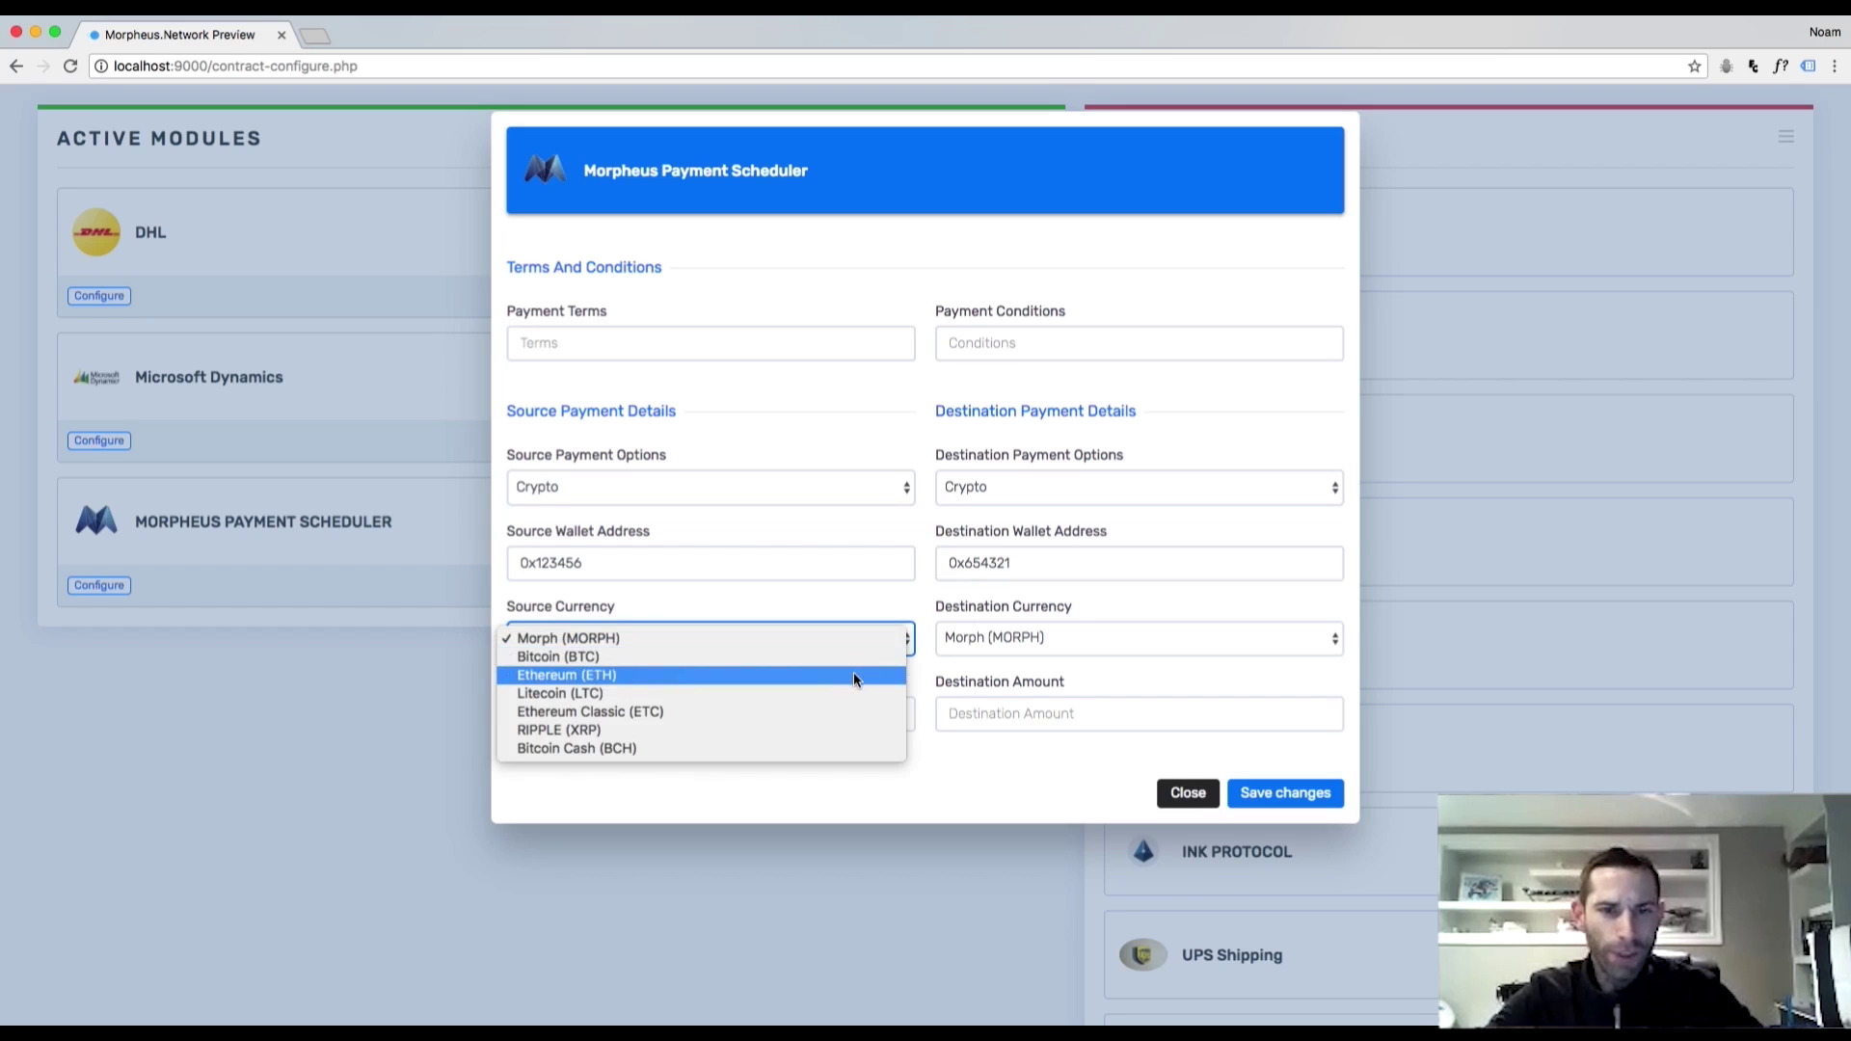
click(854, 673)
click(762, 707)
text(505)
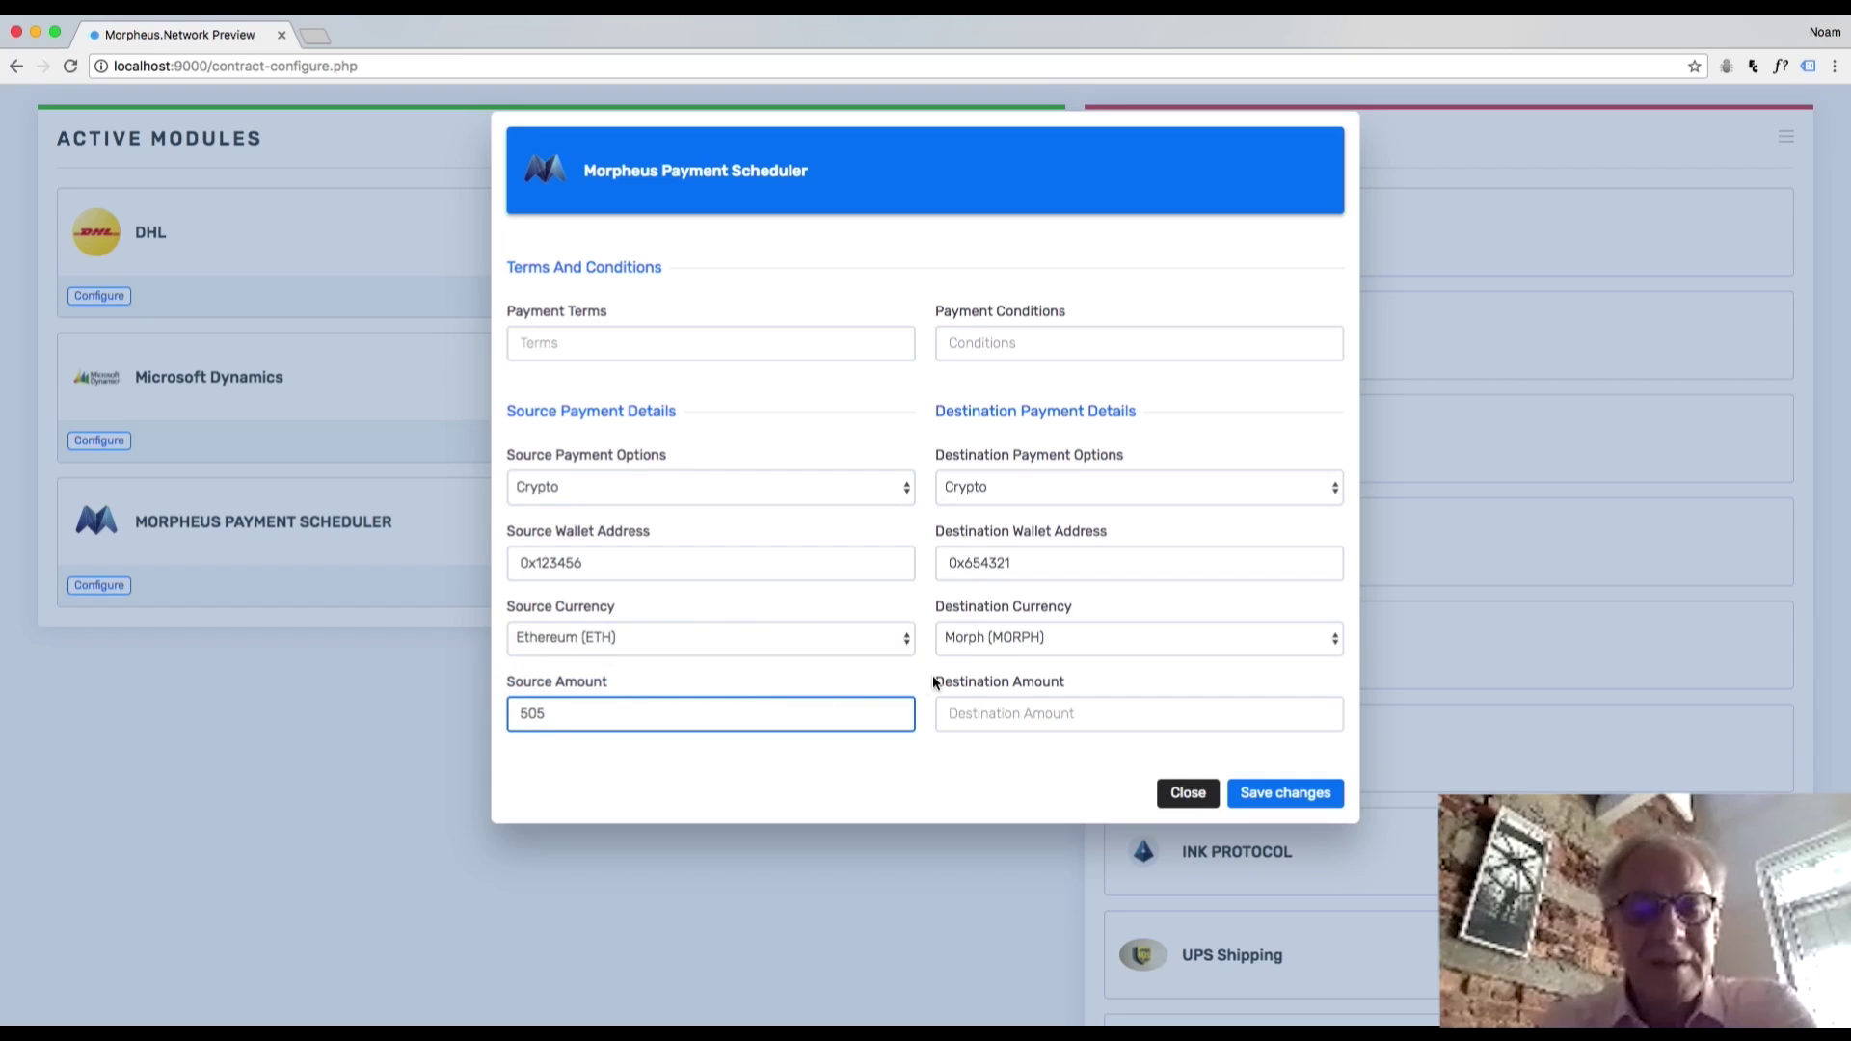
click(1033, 637)
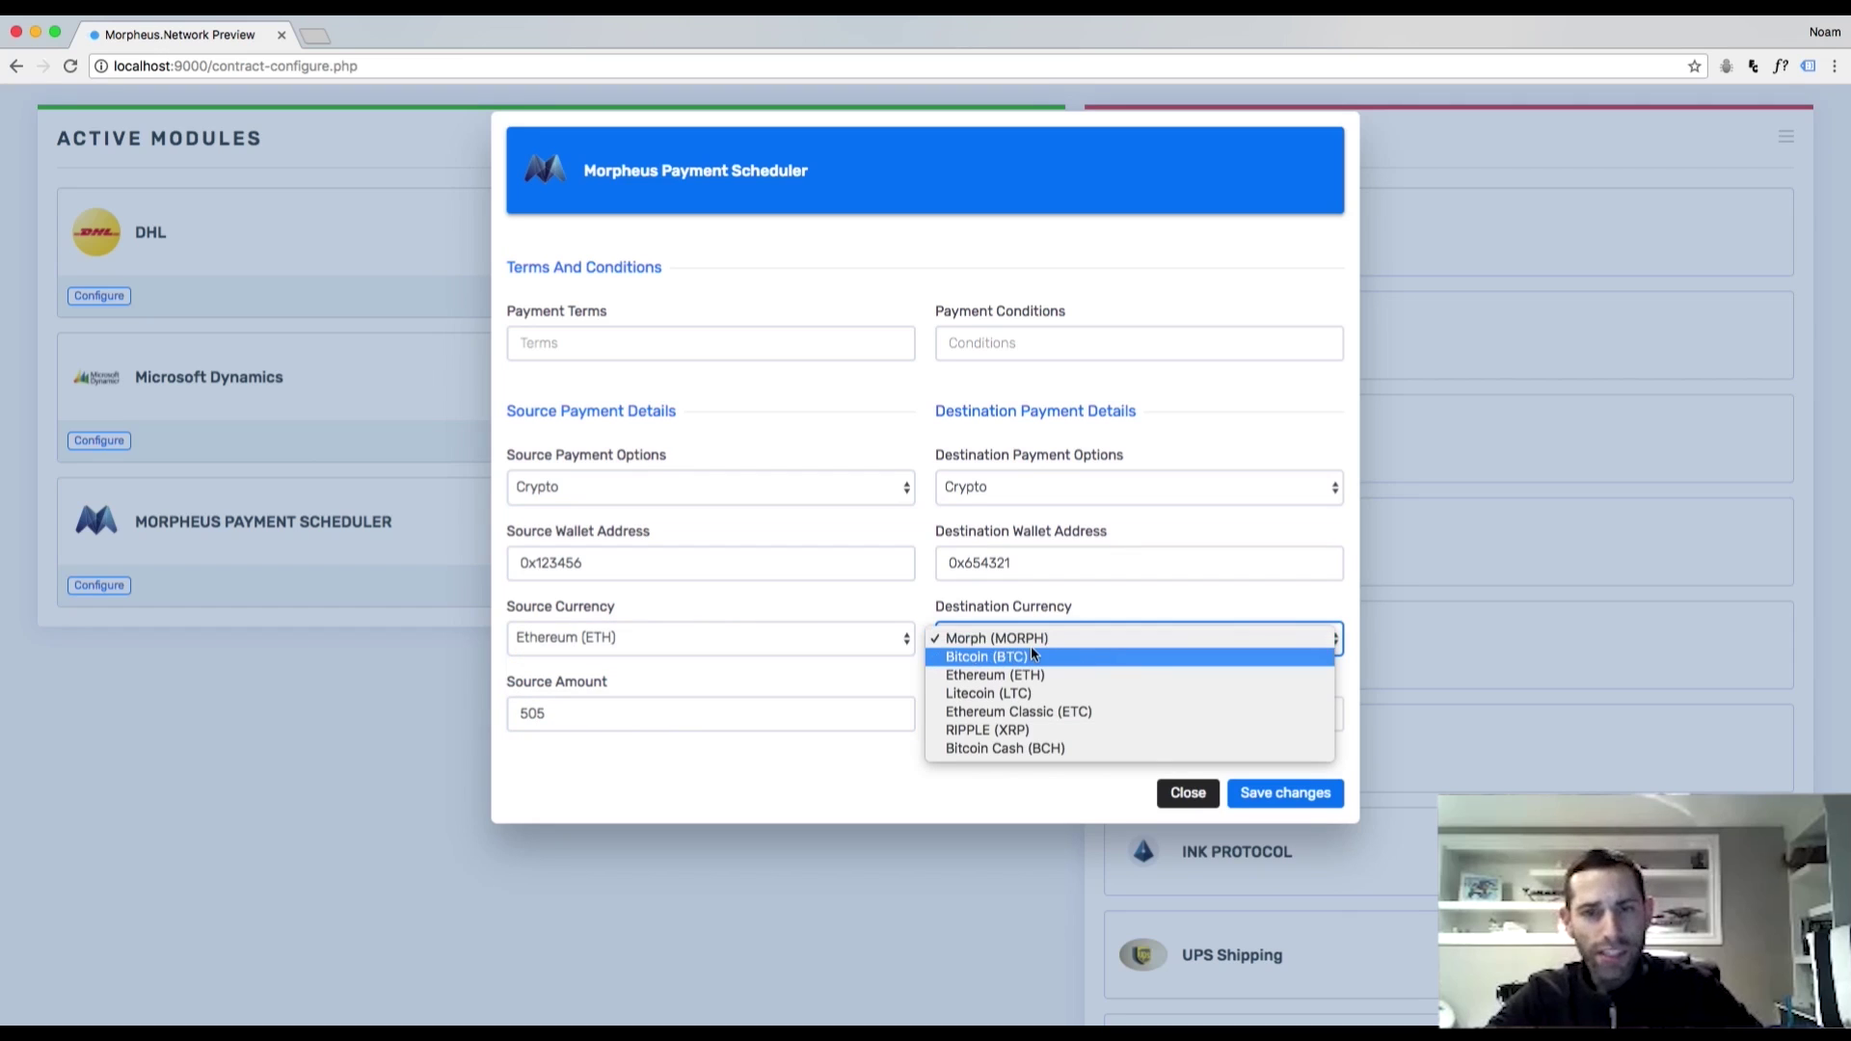
click(1032, 656)
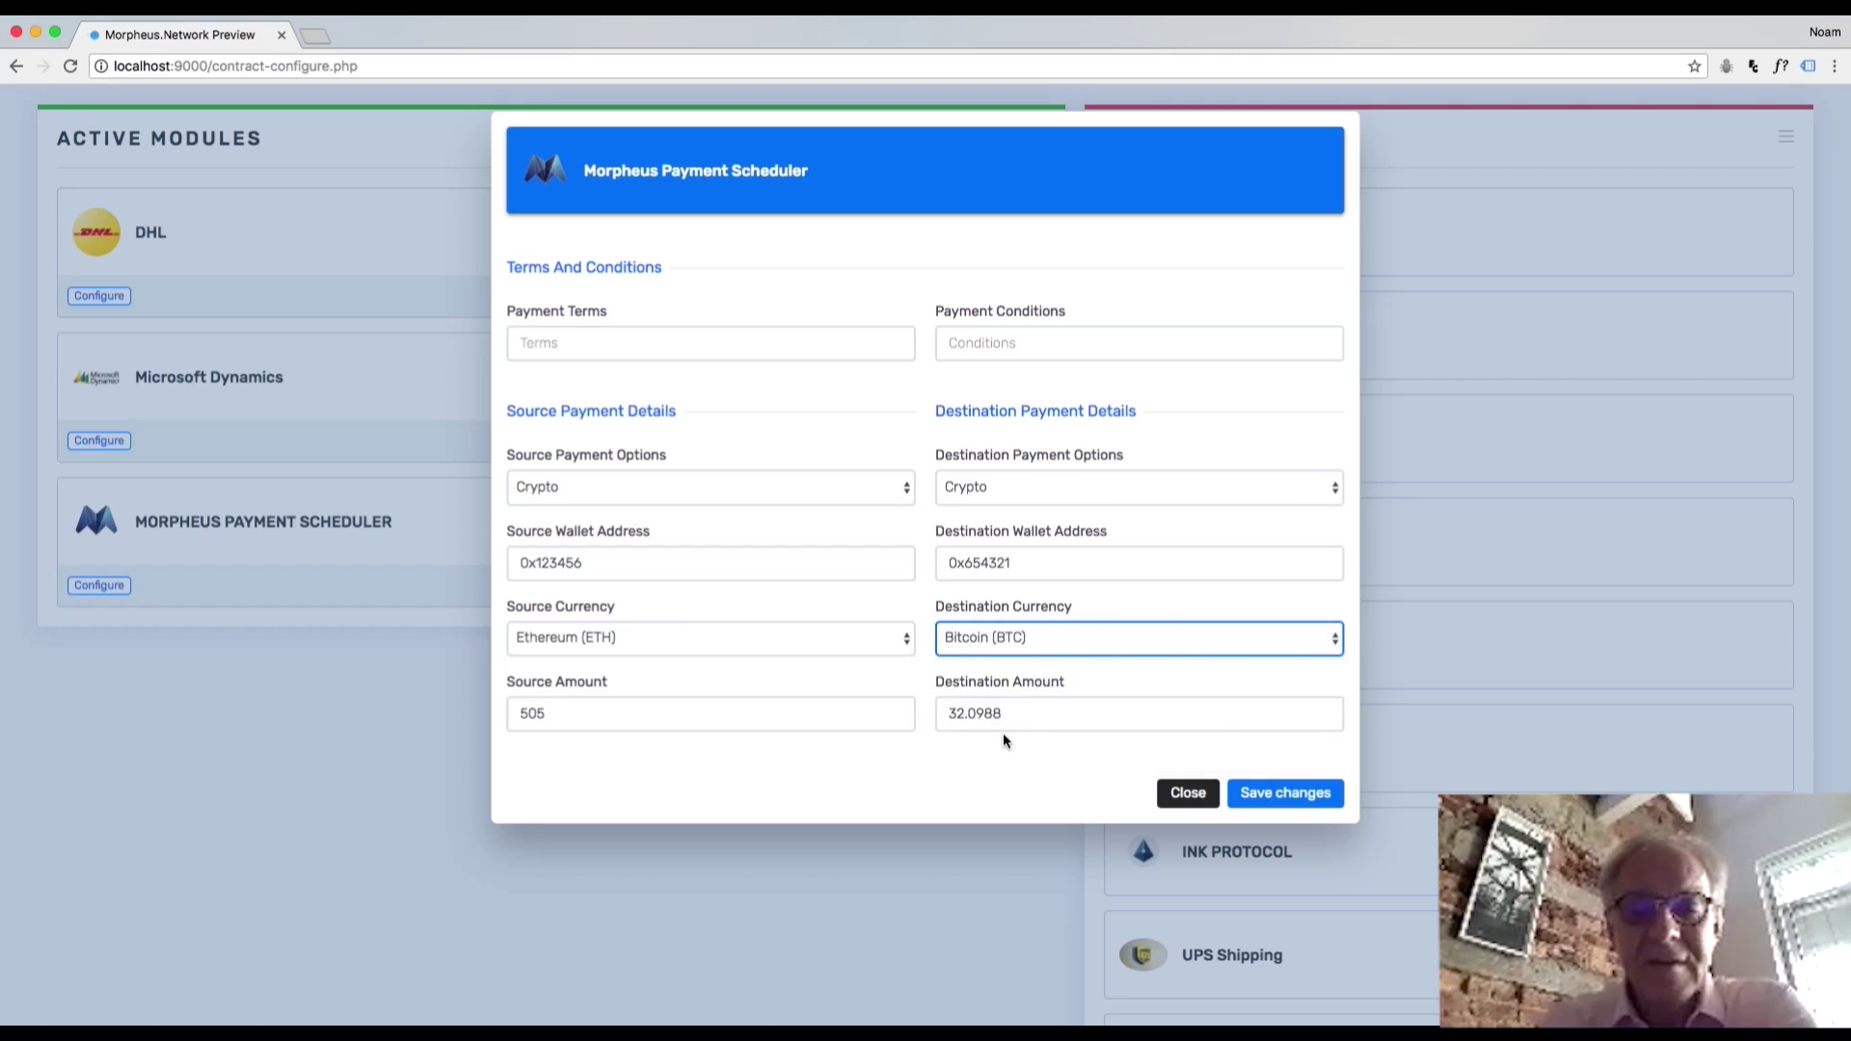
click(1044, 644)
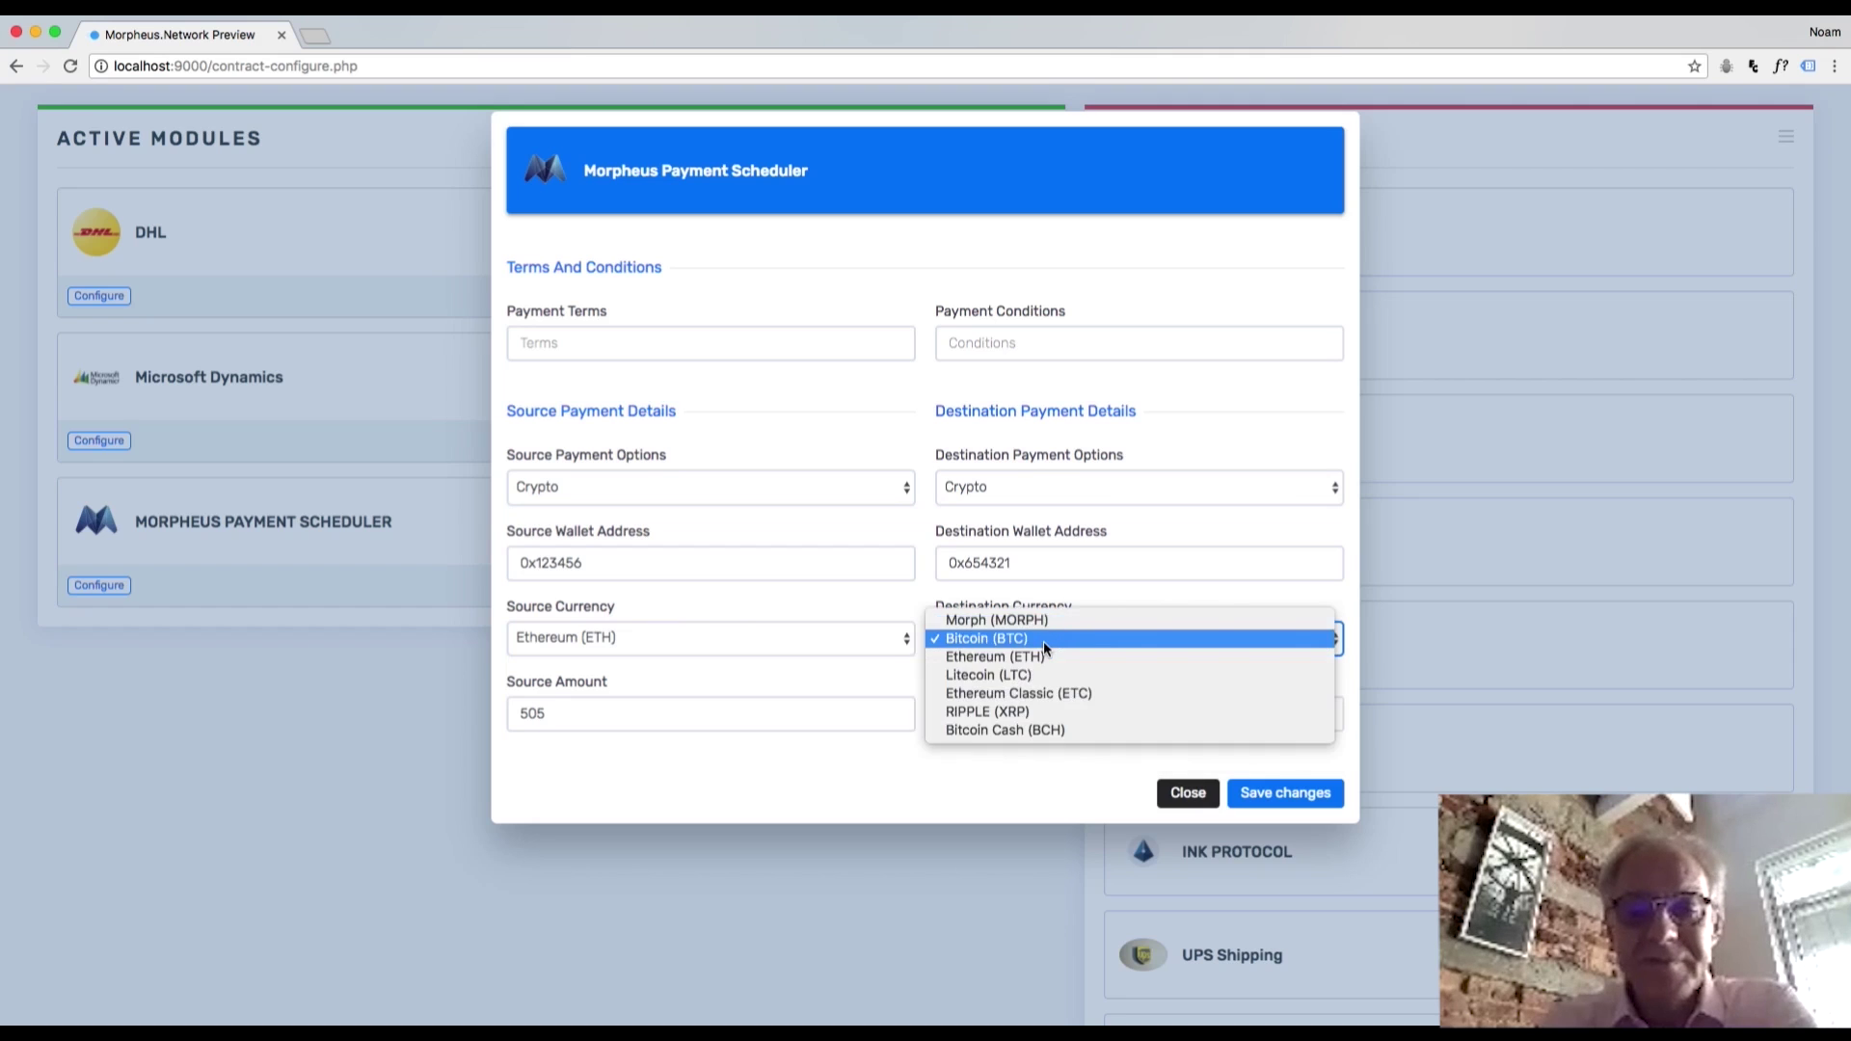
click(1043, 657)
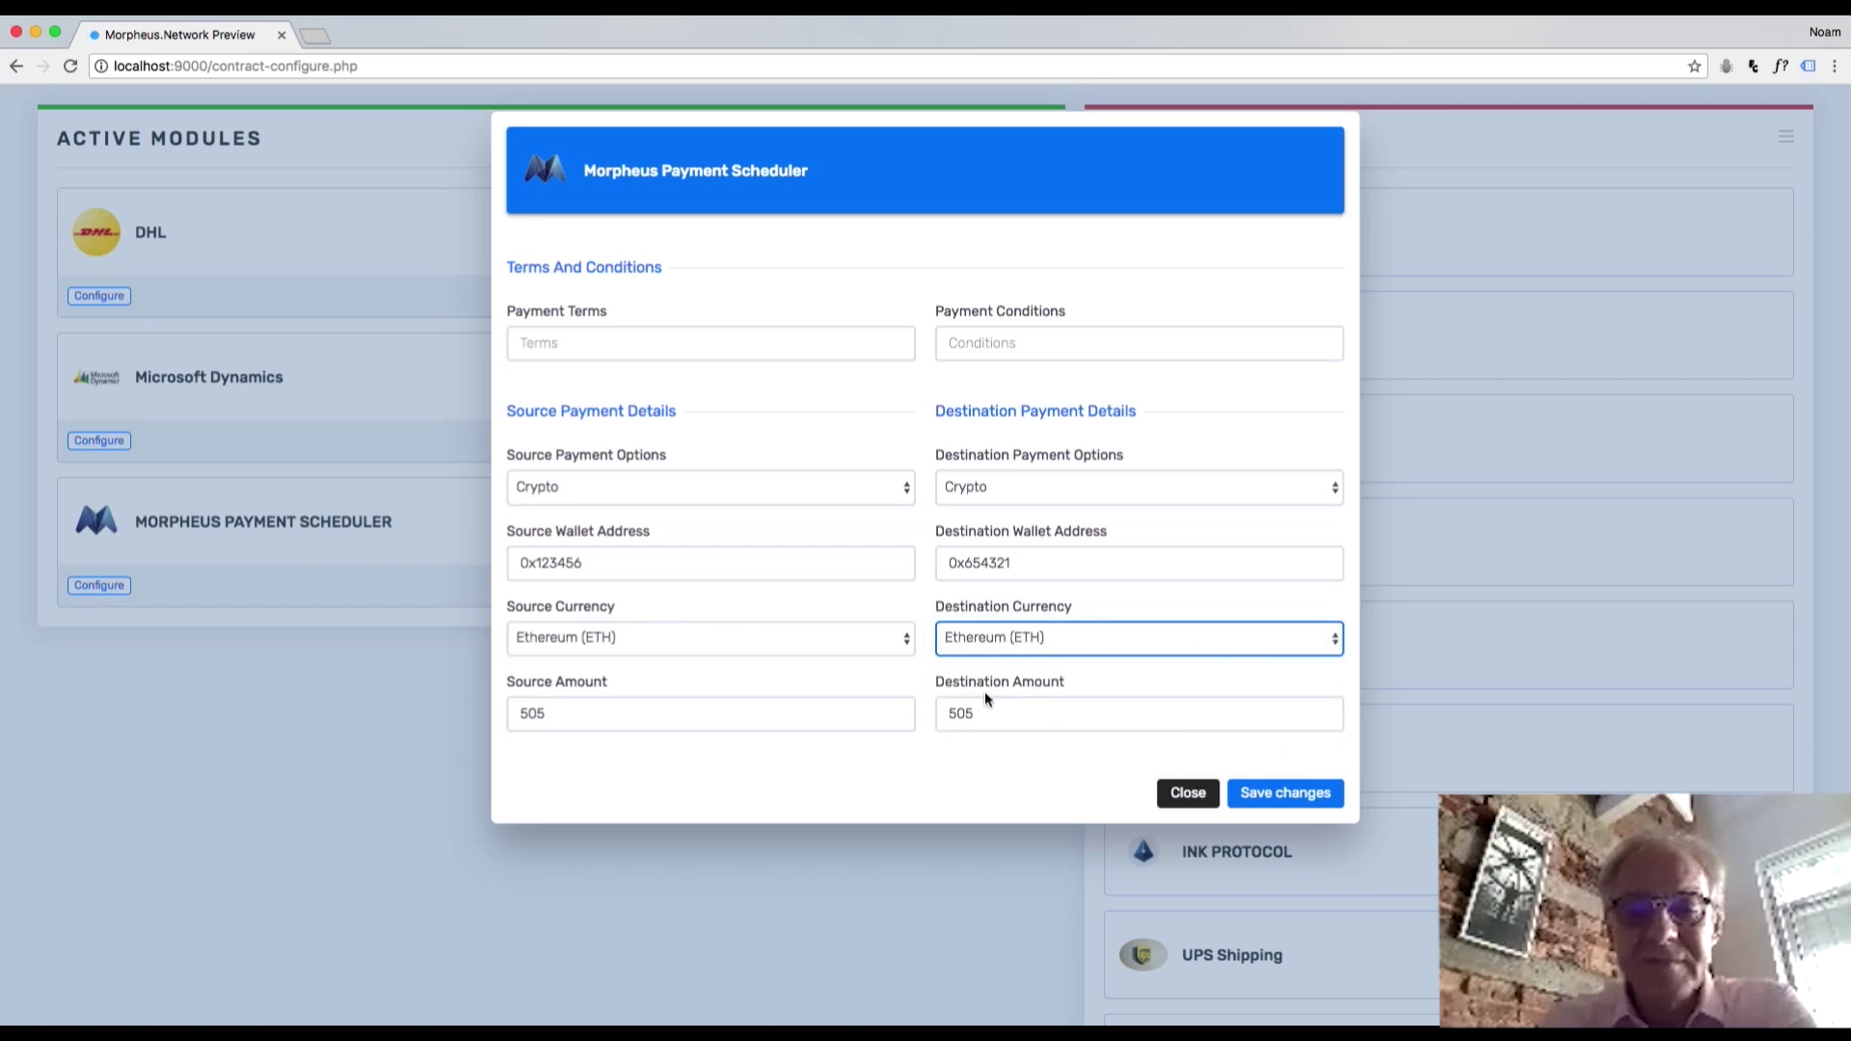
click(1003, 639)
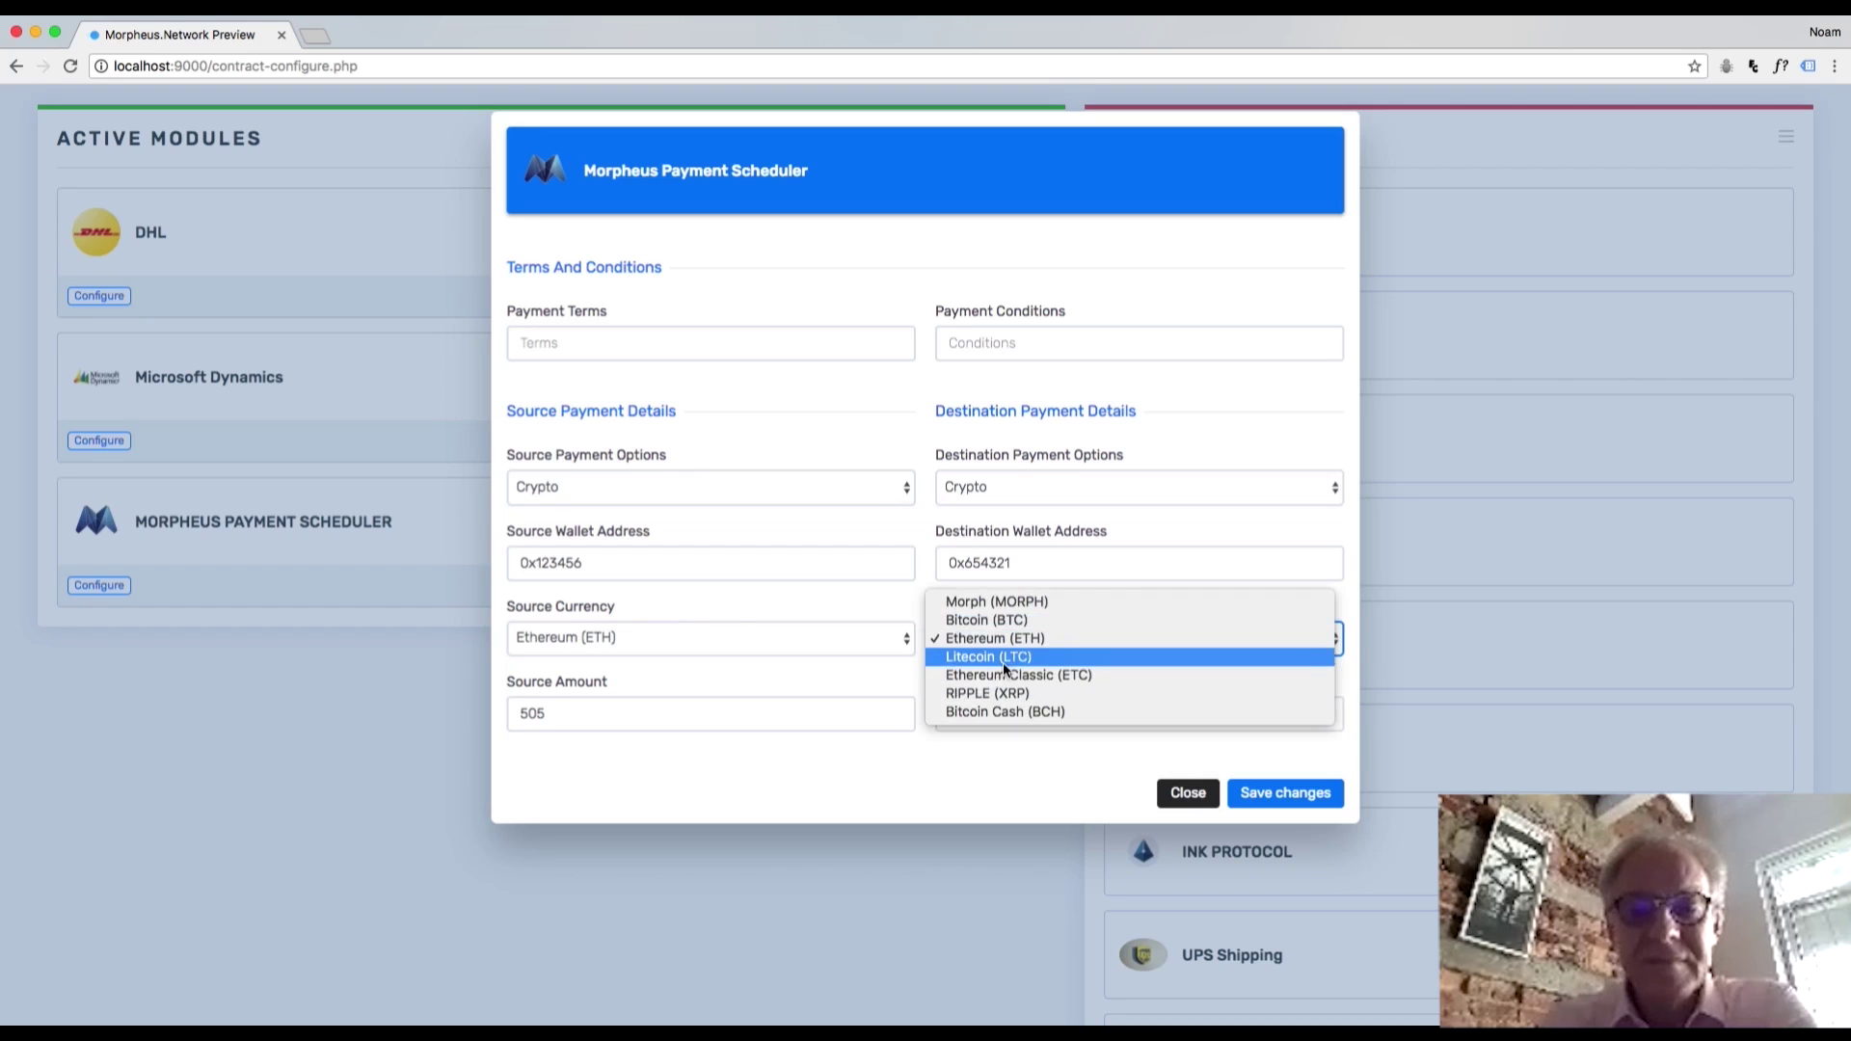
click(1000, 690)
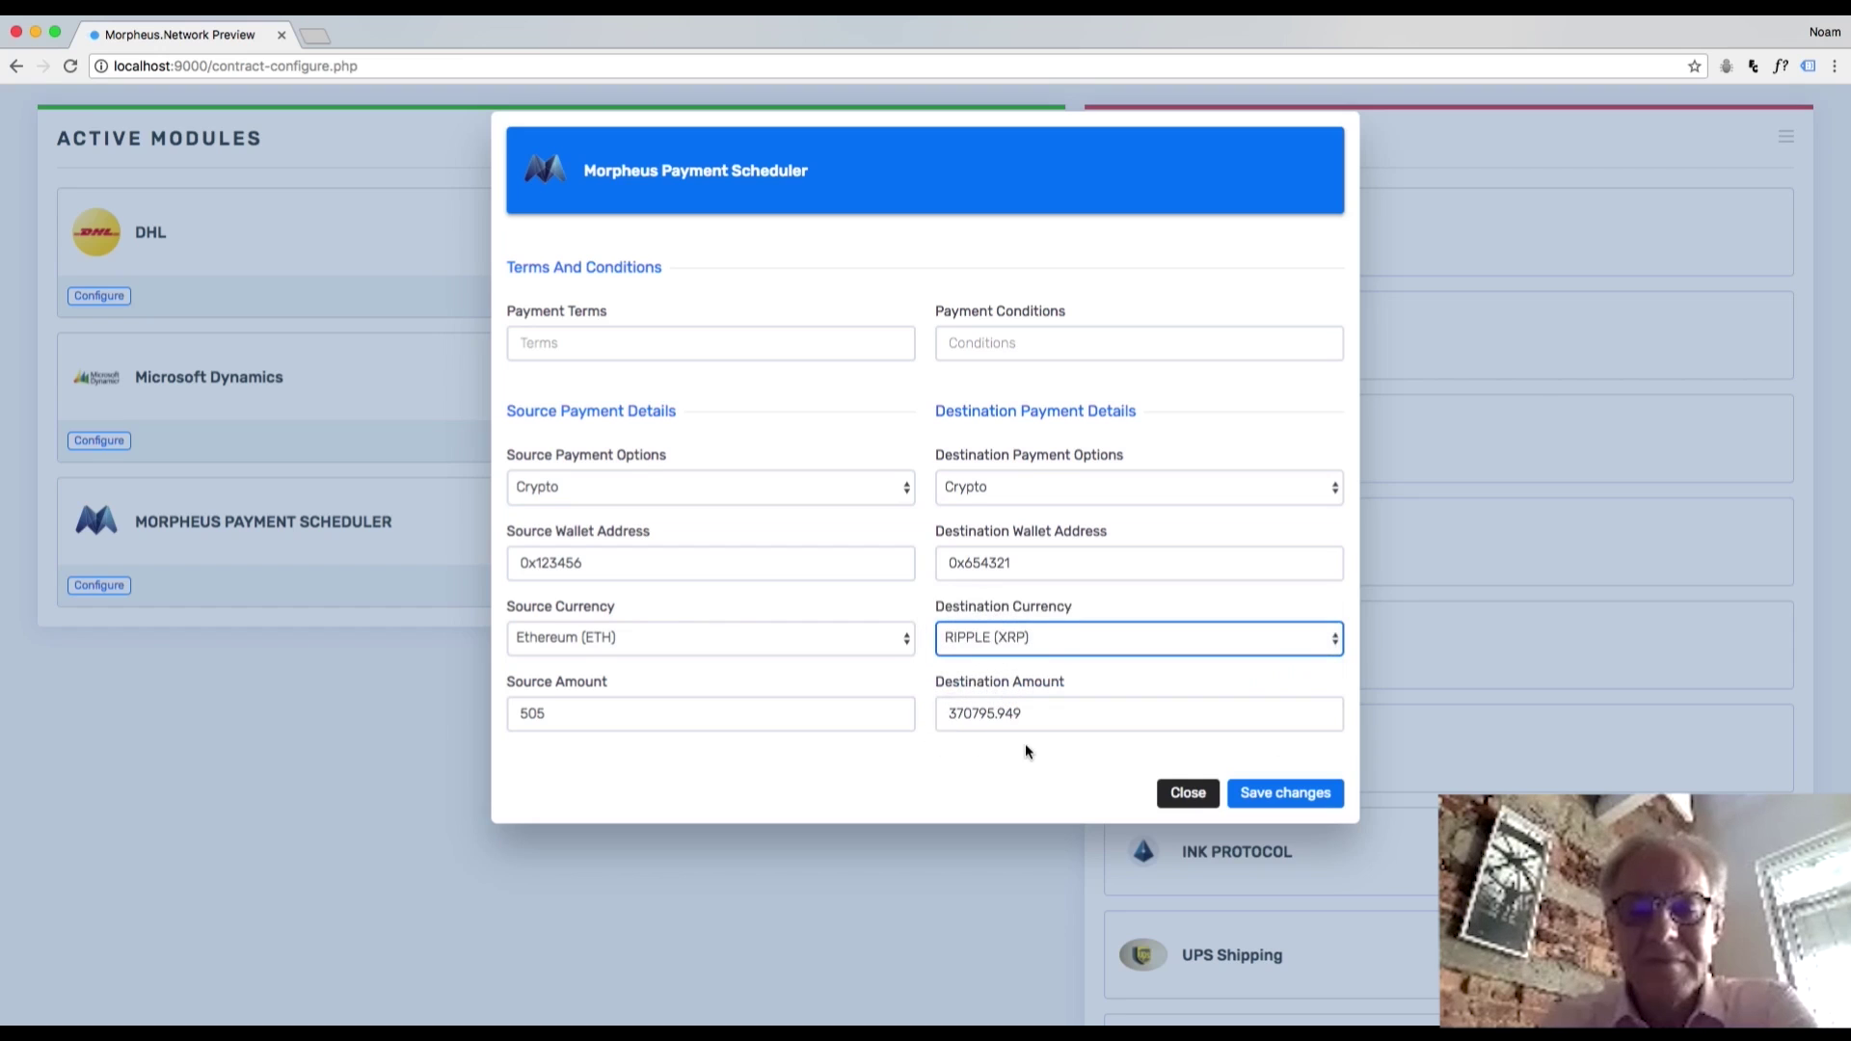
click(1259, 795)
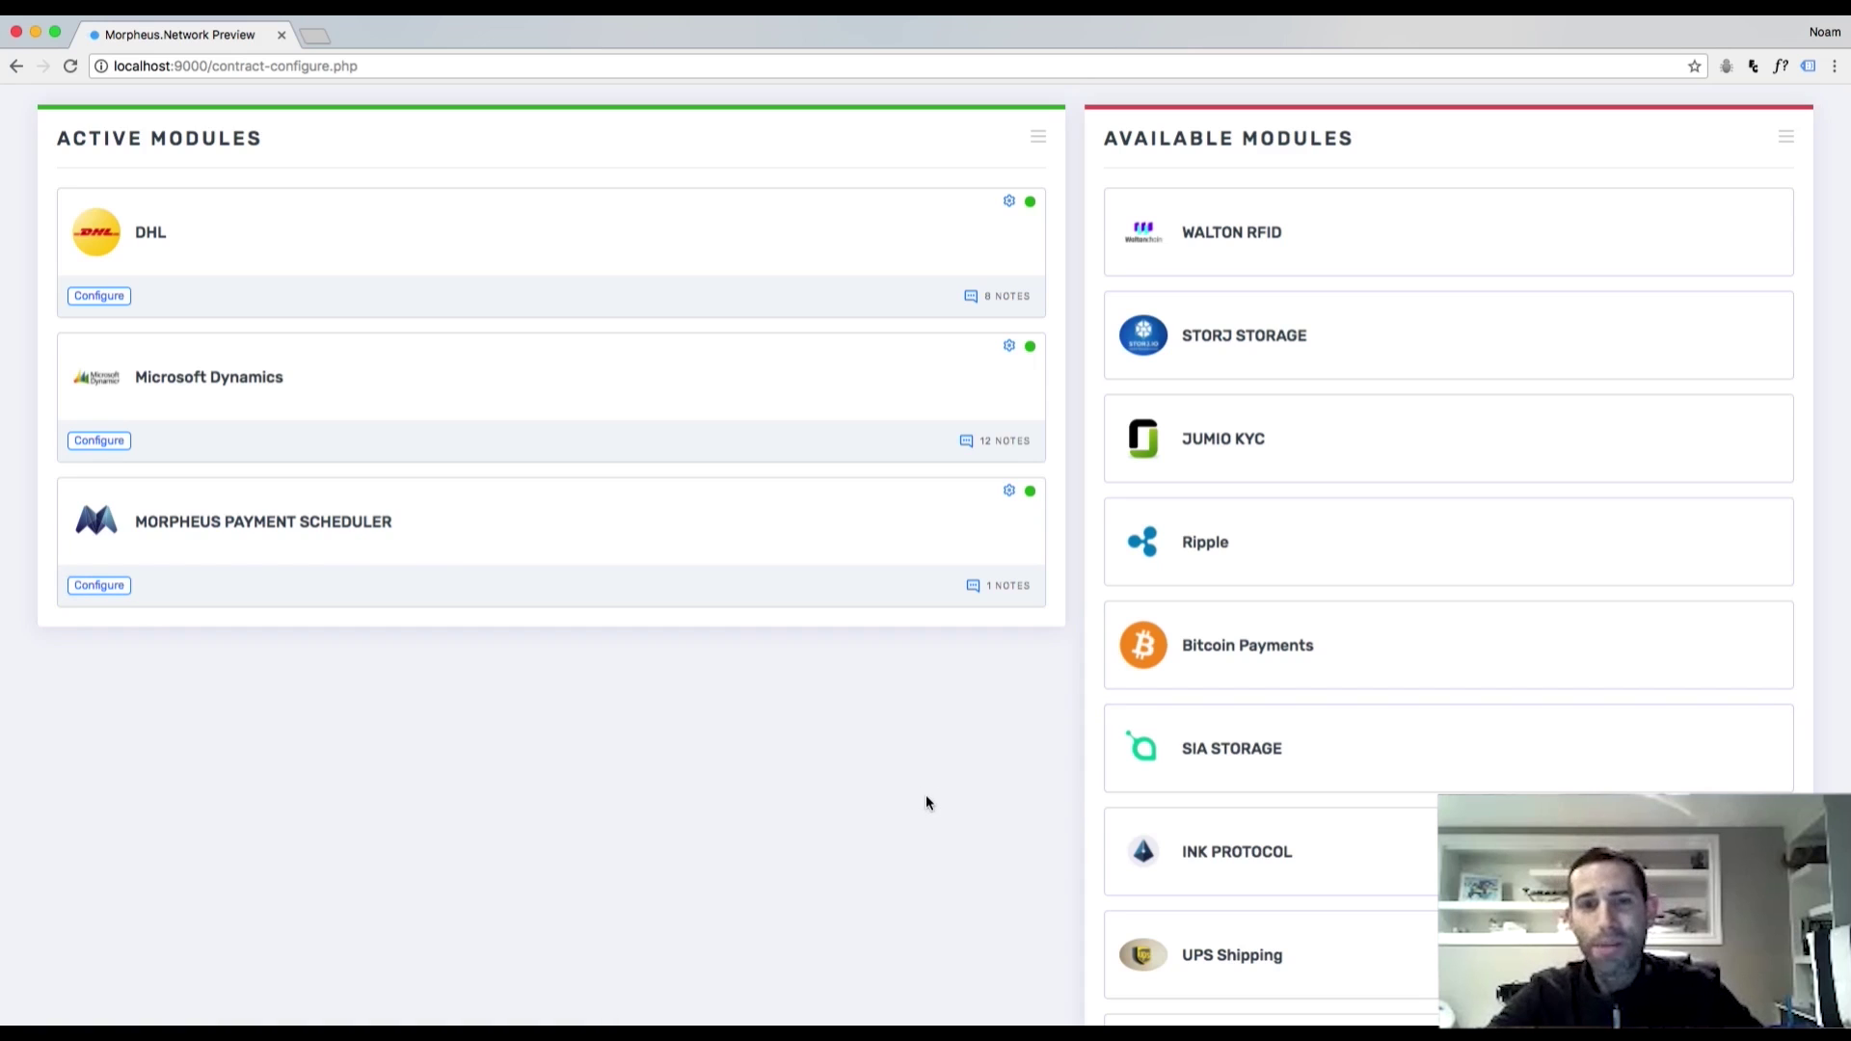
scroll(925, 803, up, 3)
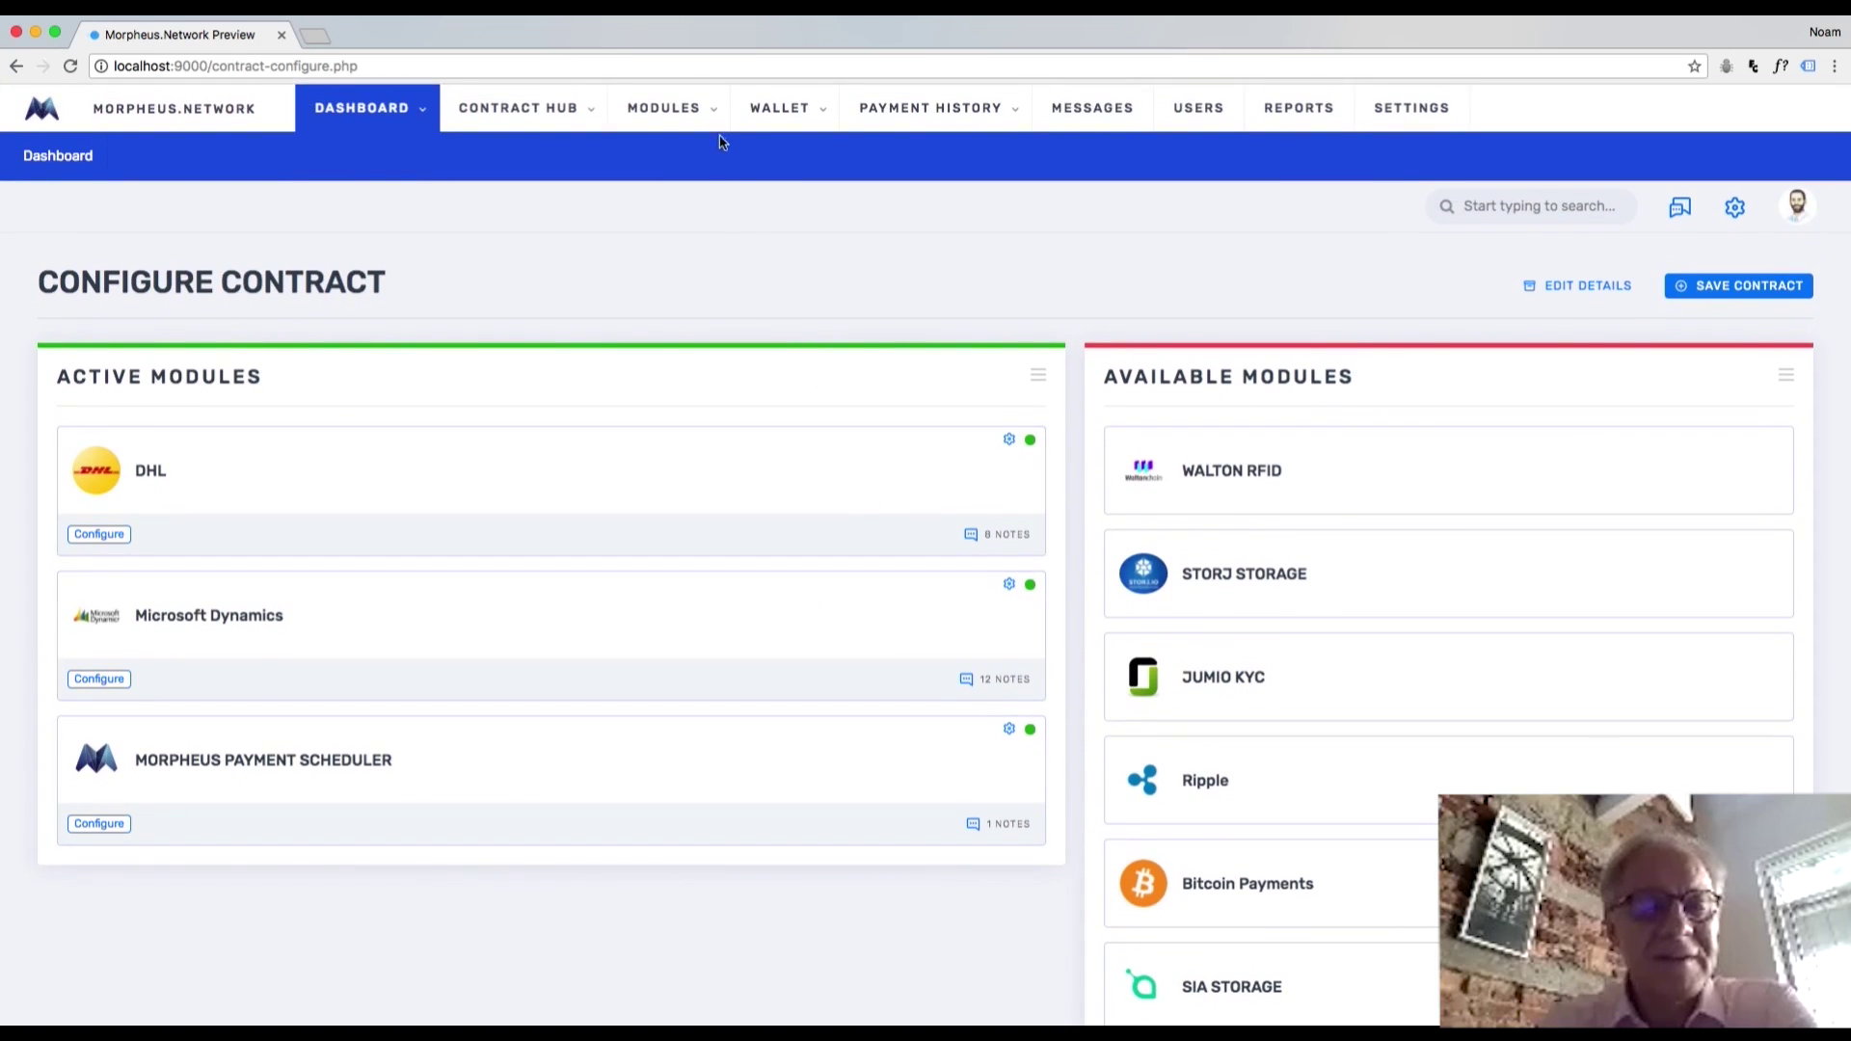
mouse_move(783, 114)
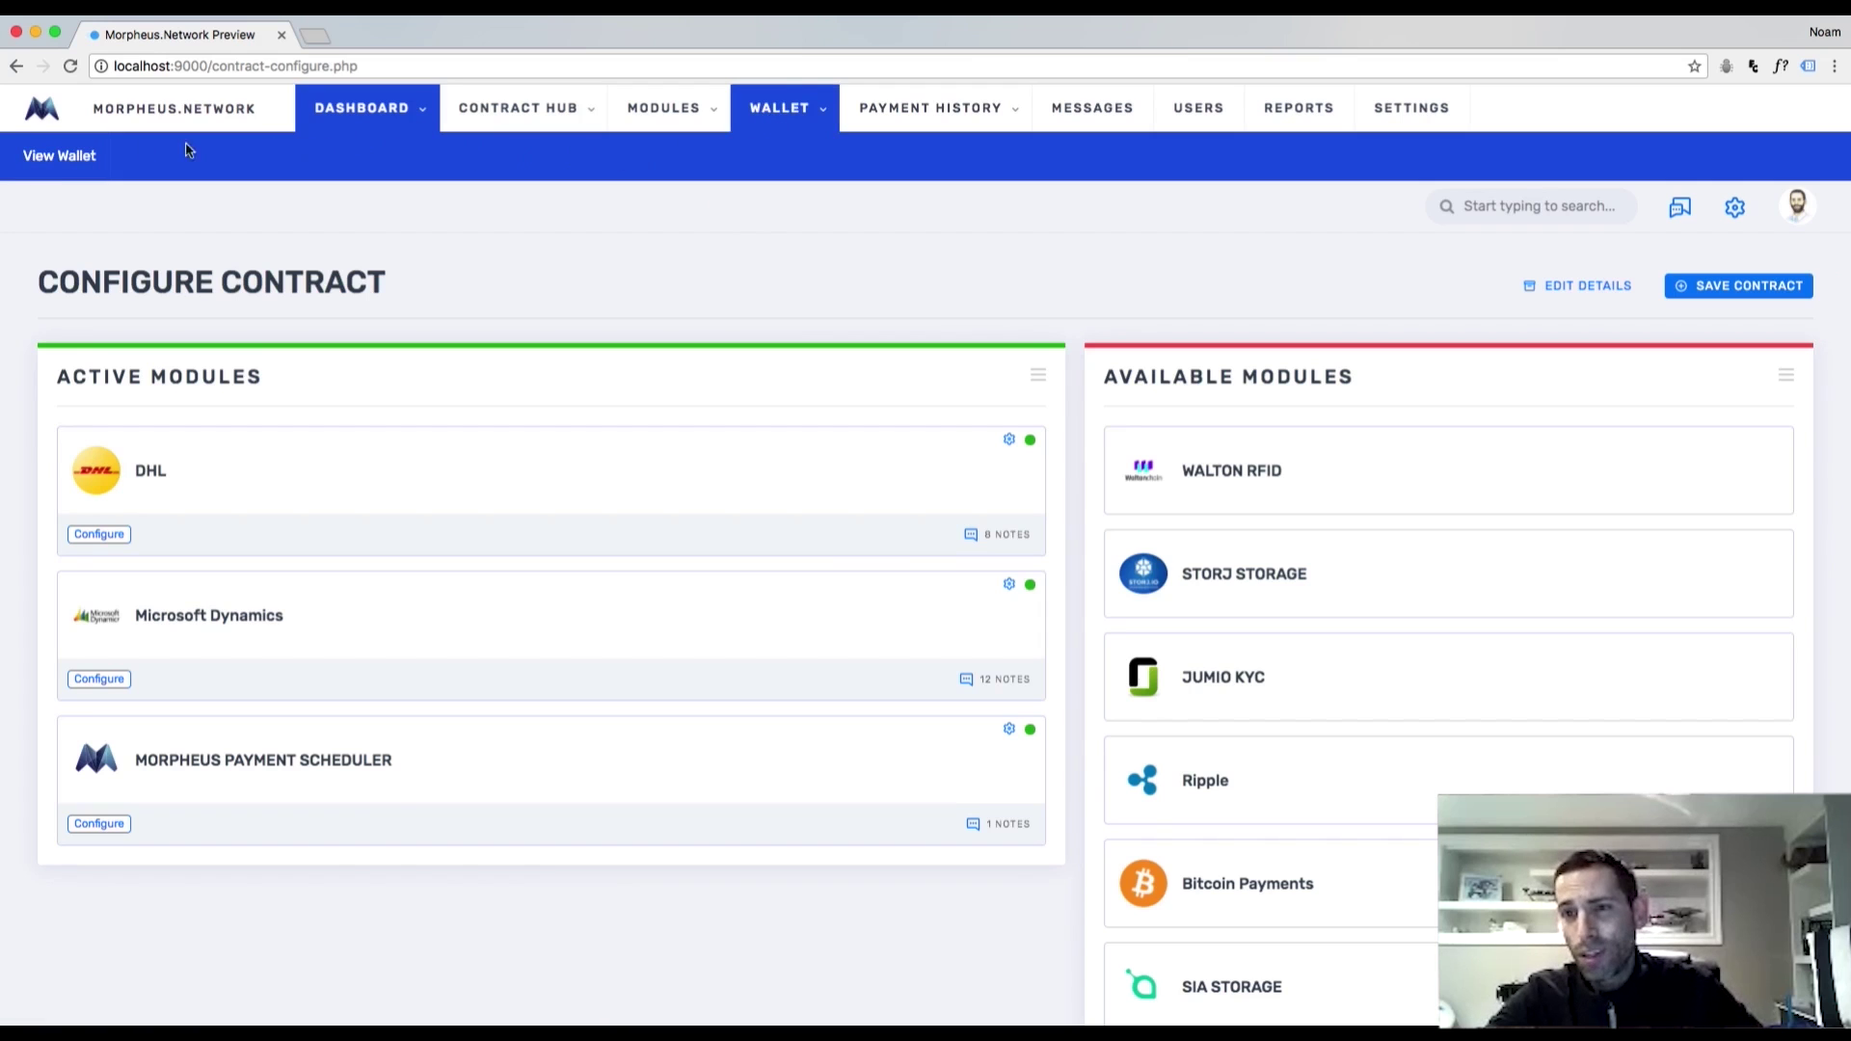
click(85, 156)
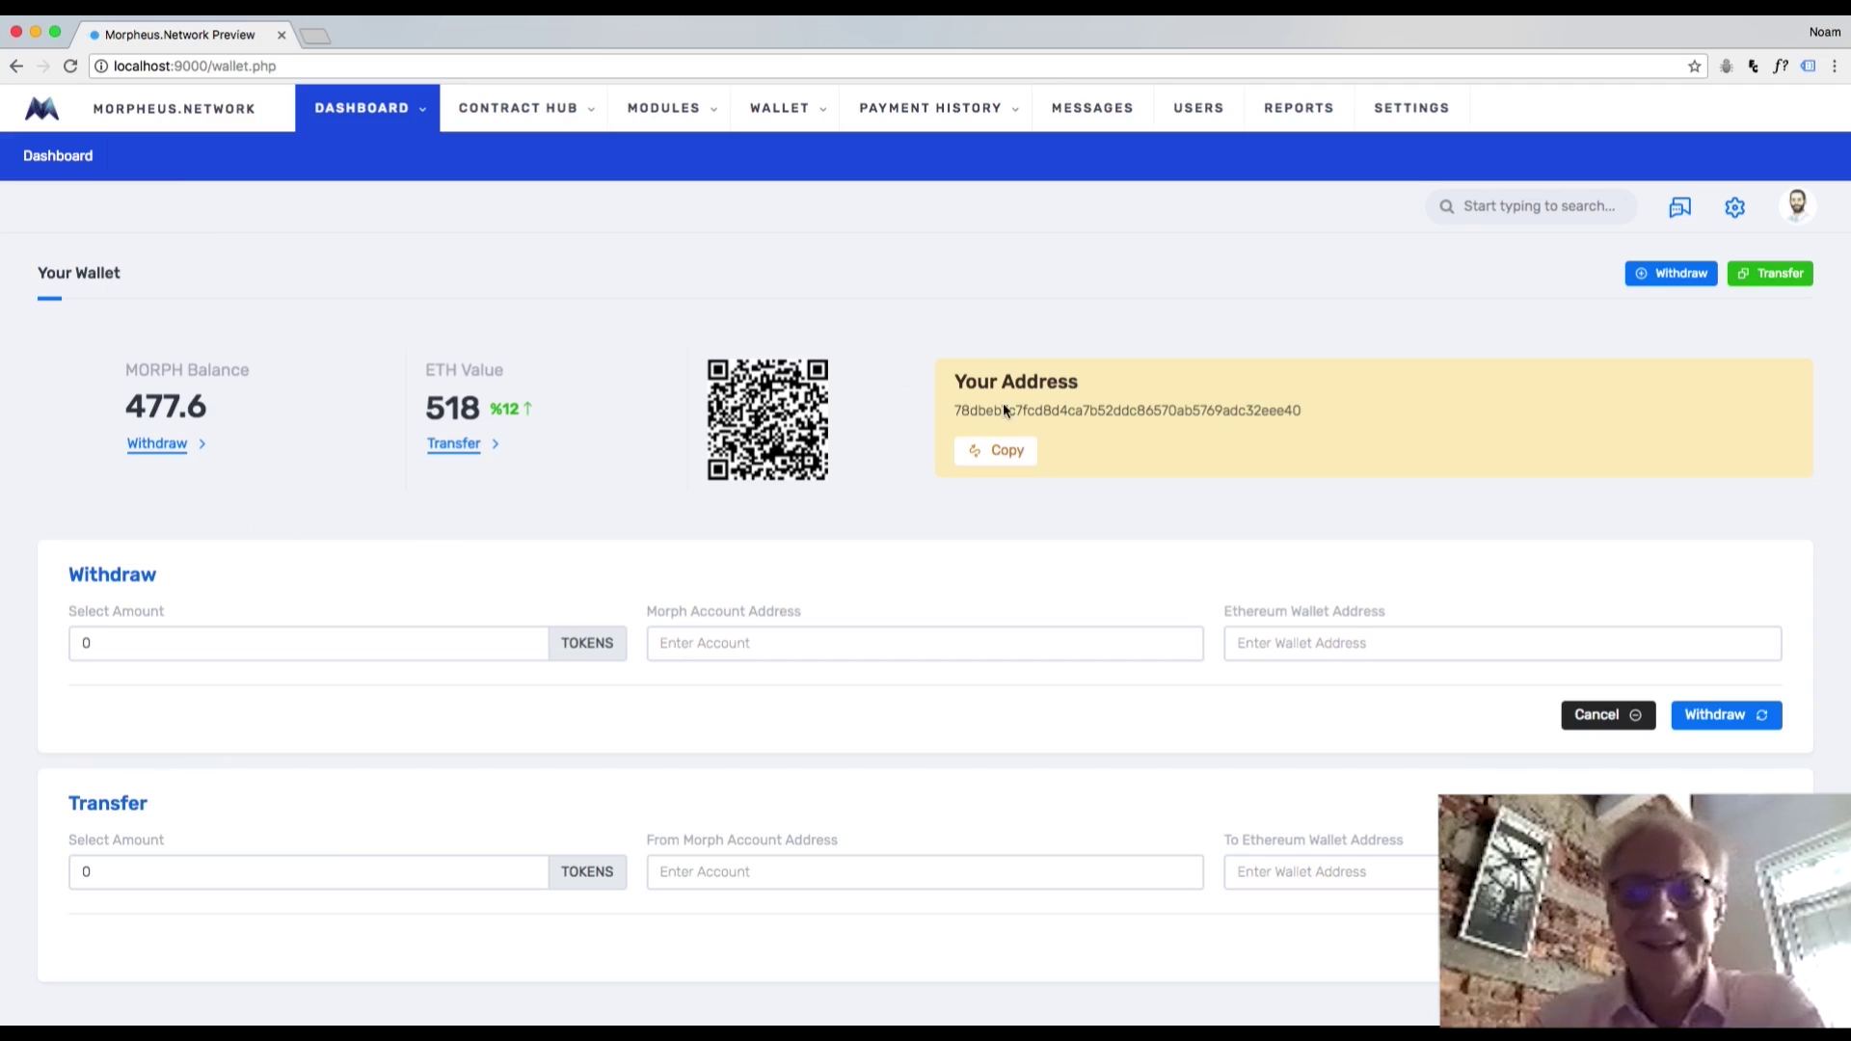
Enter 22 MORPH as both the withdraw amount and the transfer amount.
scroll(1128, 433, down, 3)
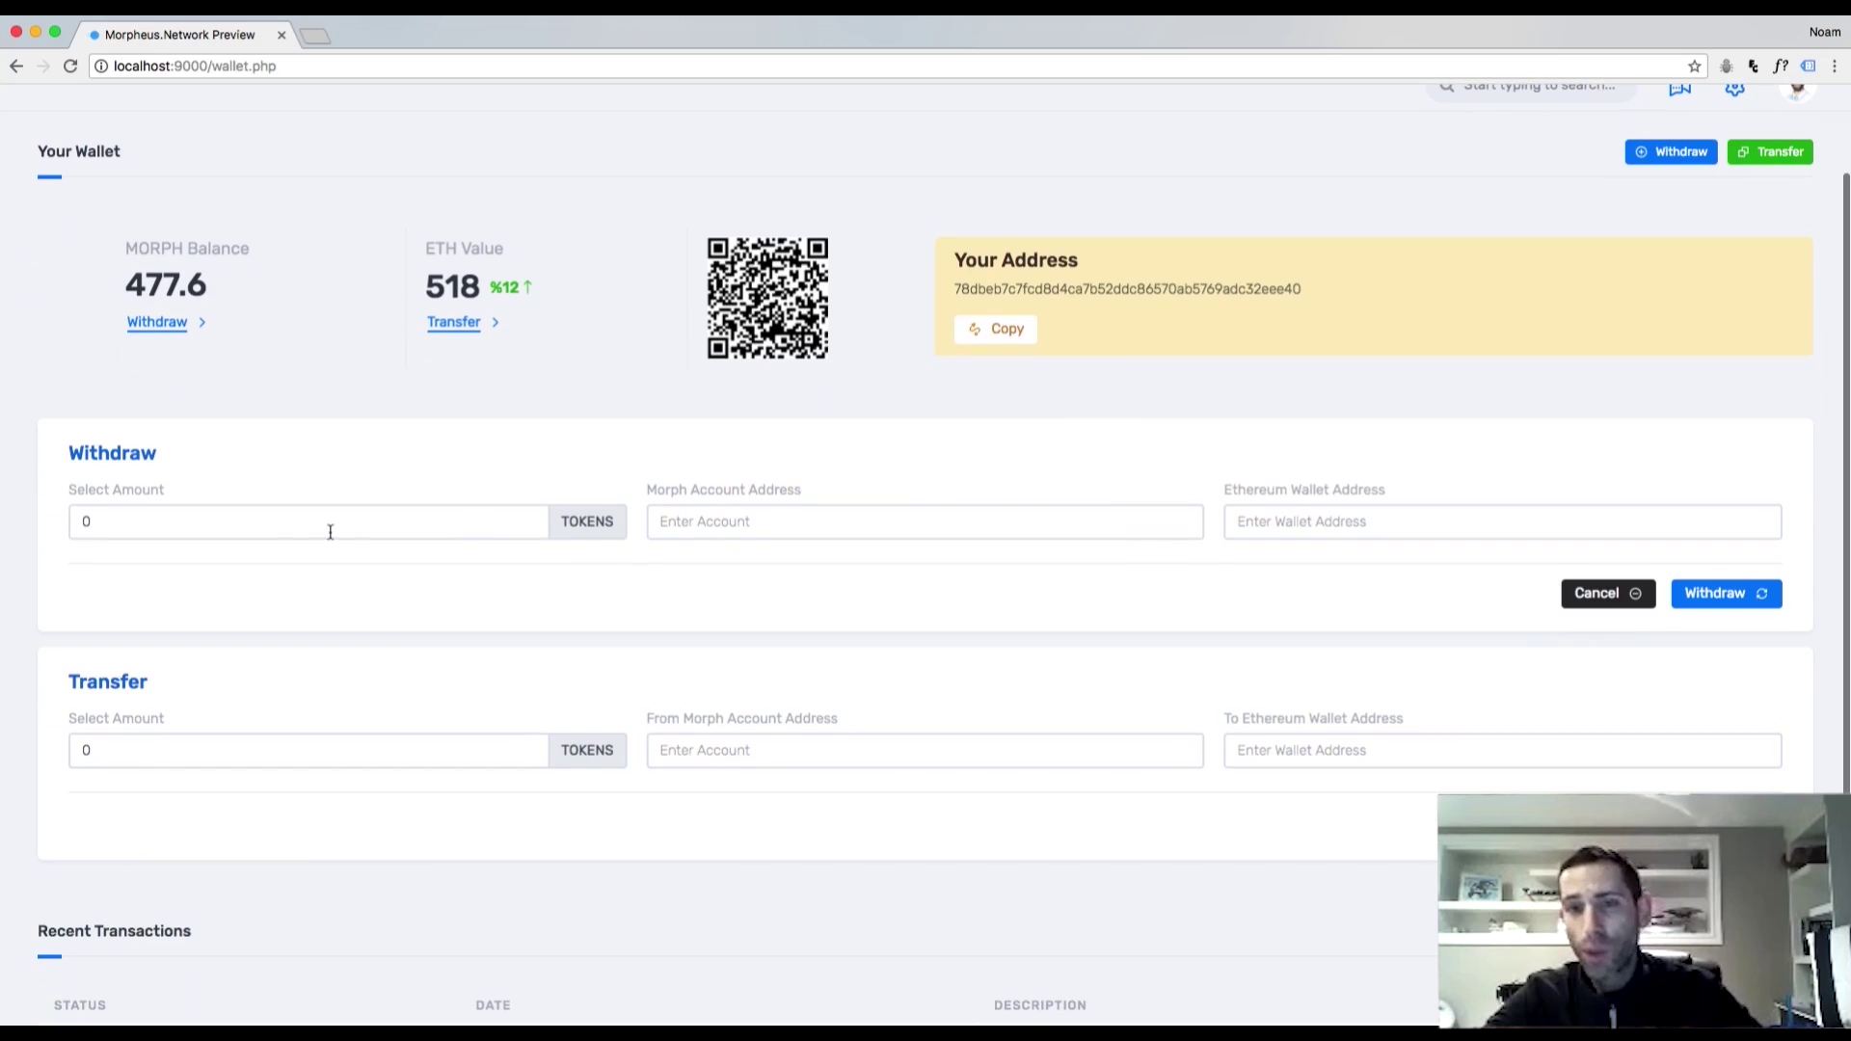
click(330, 531)
text(22)
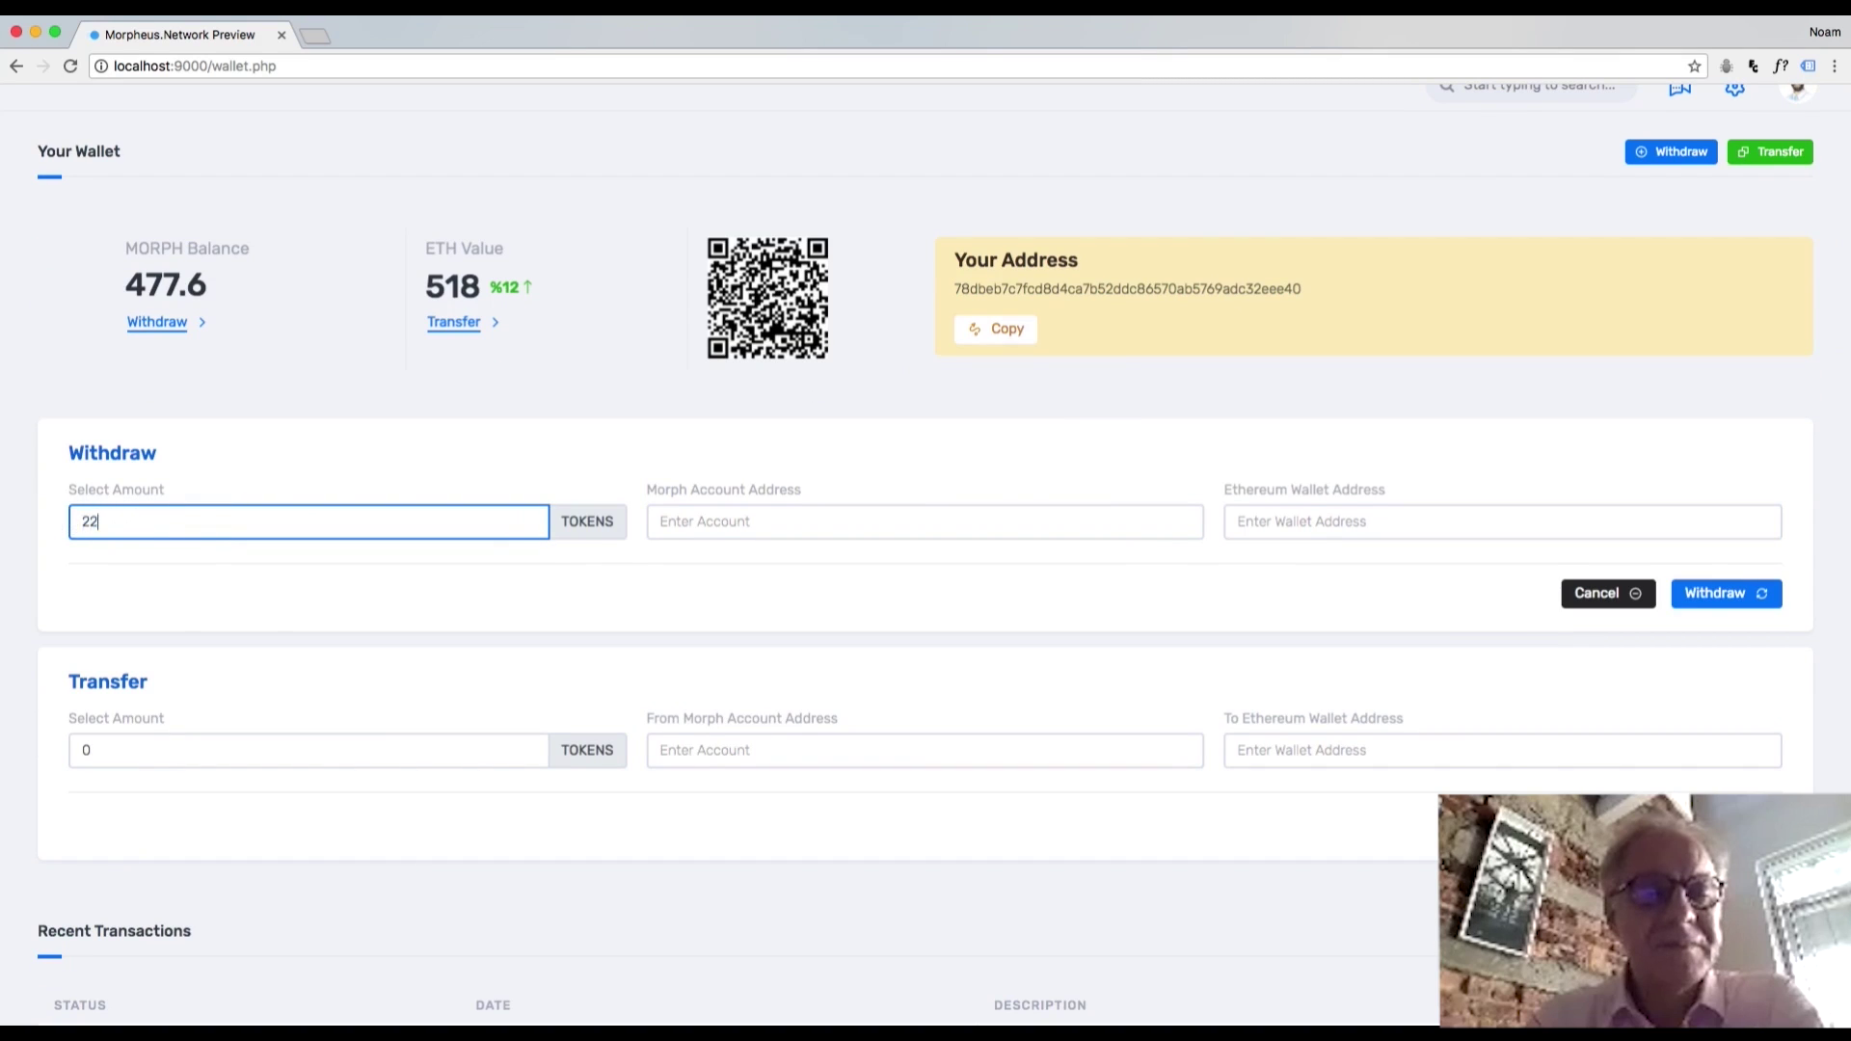
double_click(74, 750)
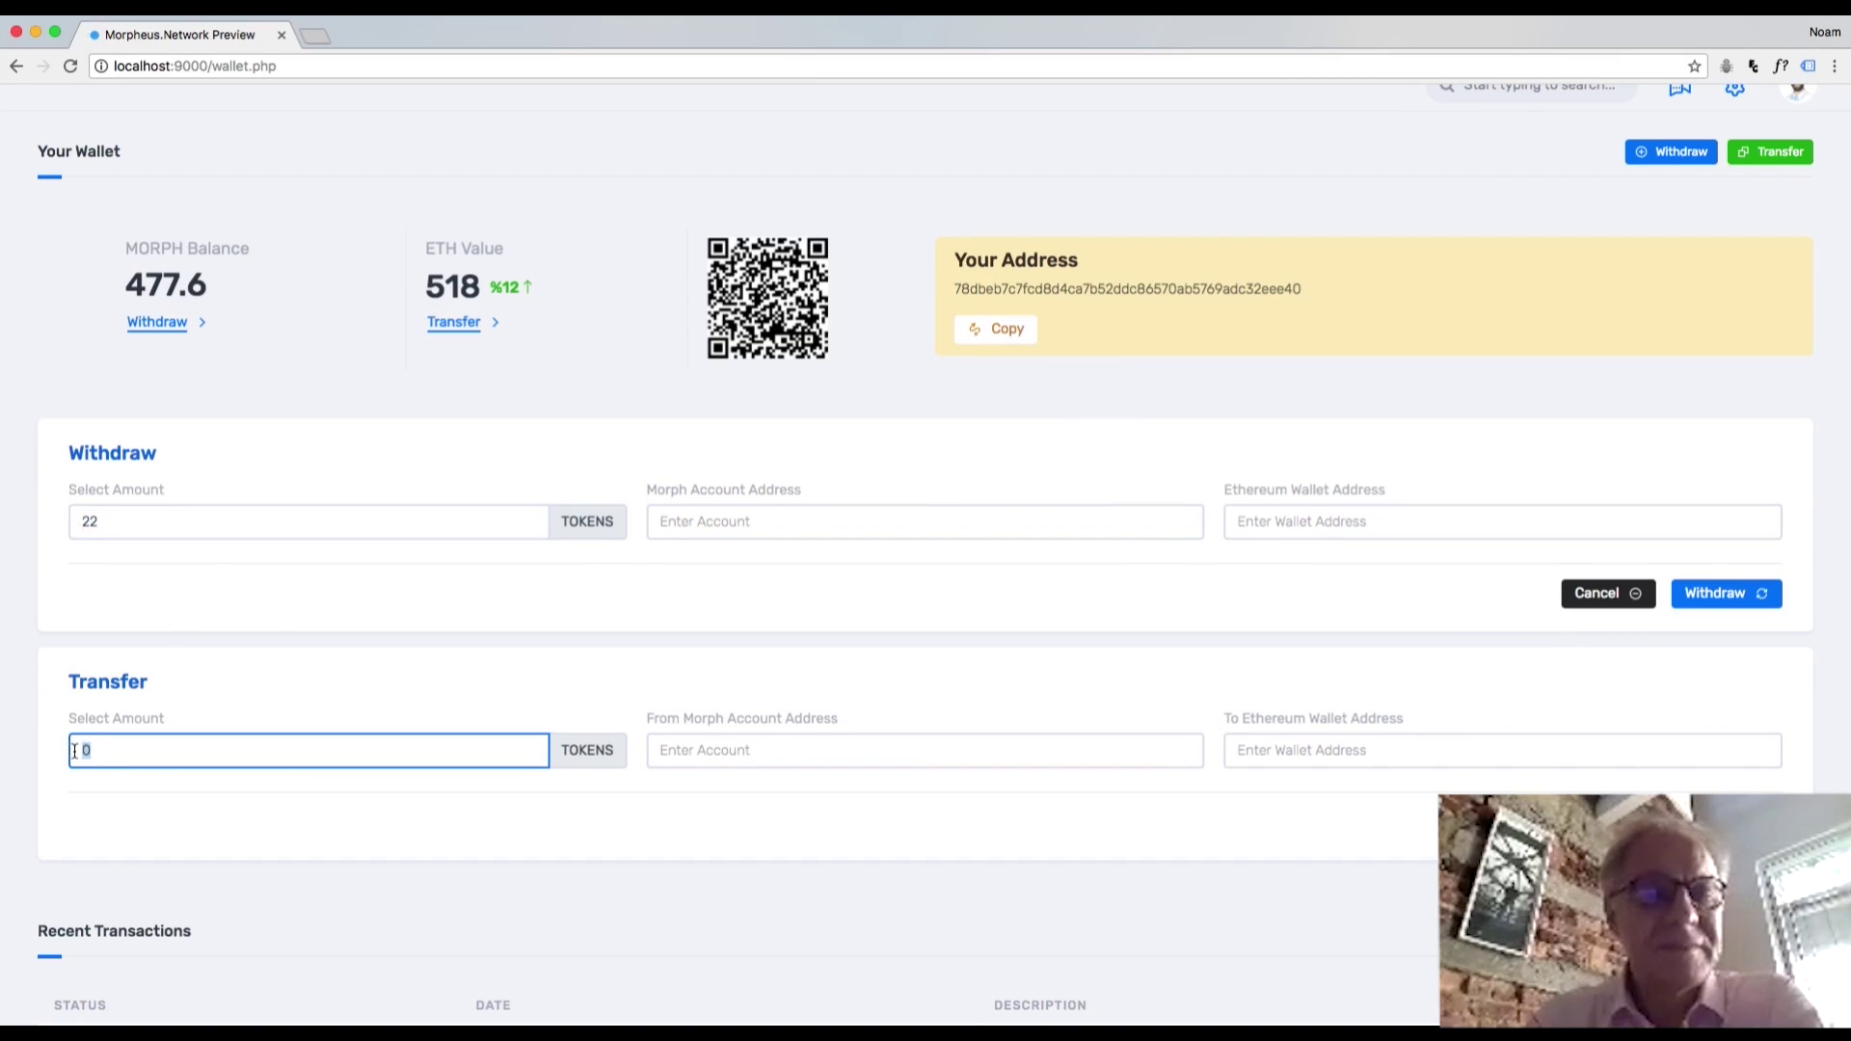
click(1432, 634)
Review the Recent Transactions list, then go to the Payment History page.
scroll(1431, 635, down, 5)
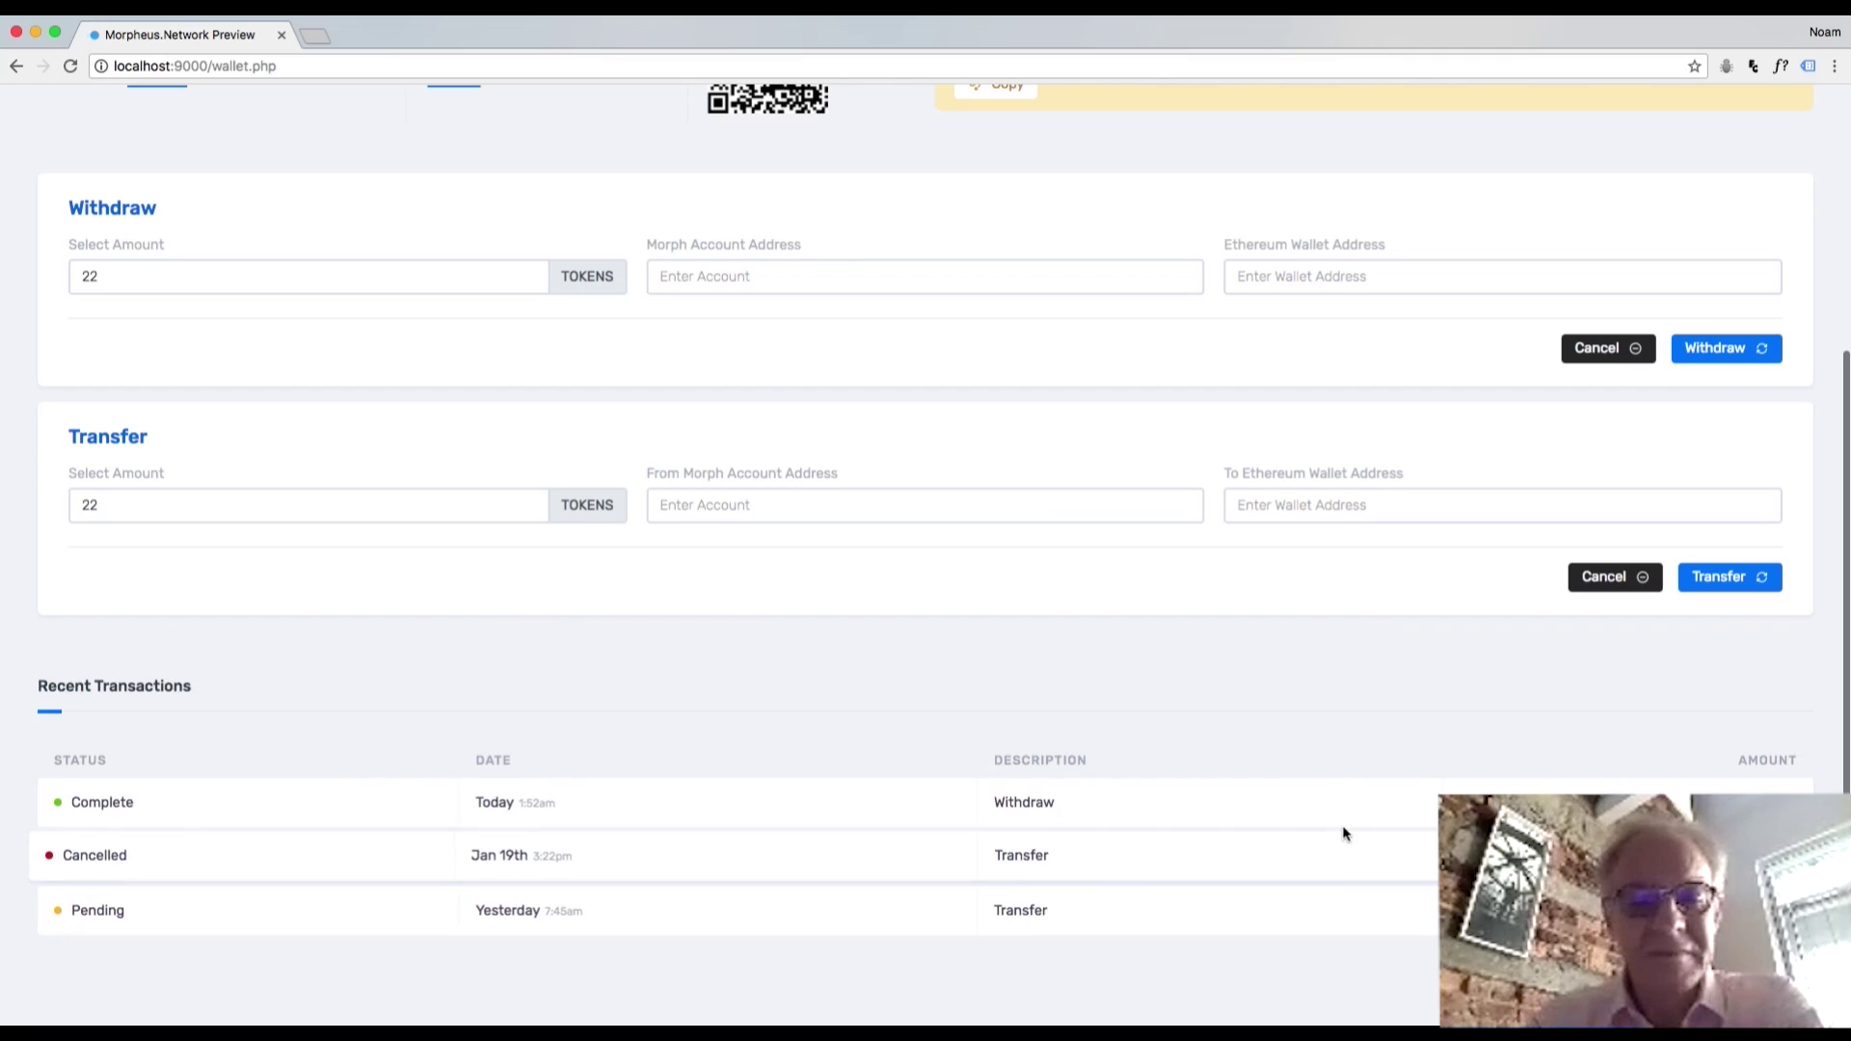
scroll(1329, 738, up, 5)
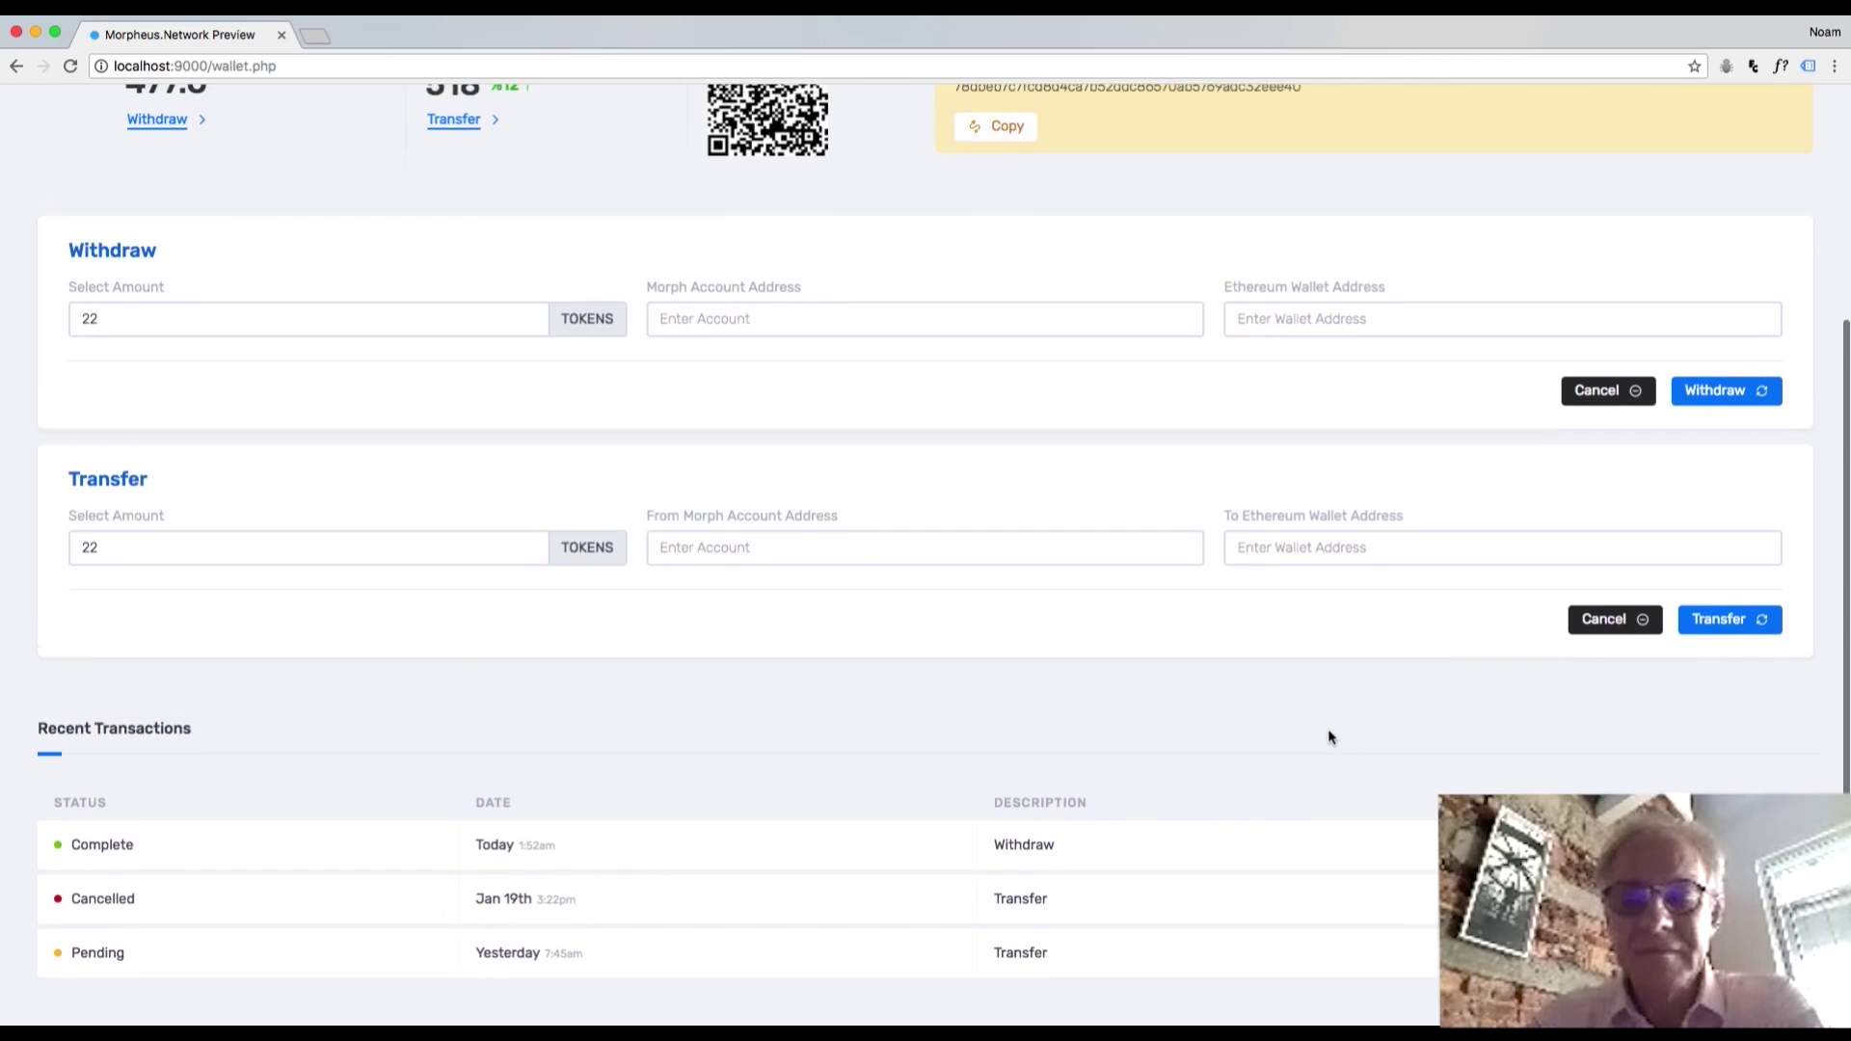
scroll(1329, 738, up, 2)
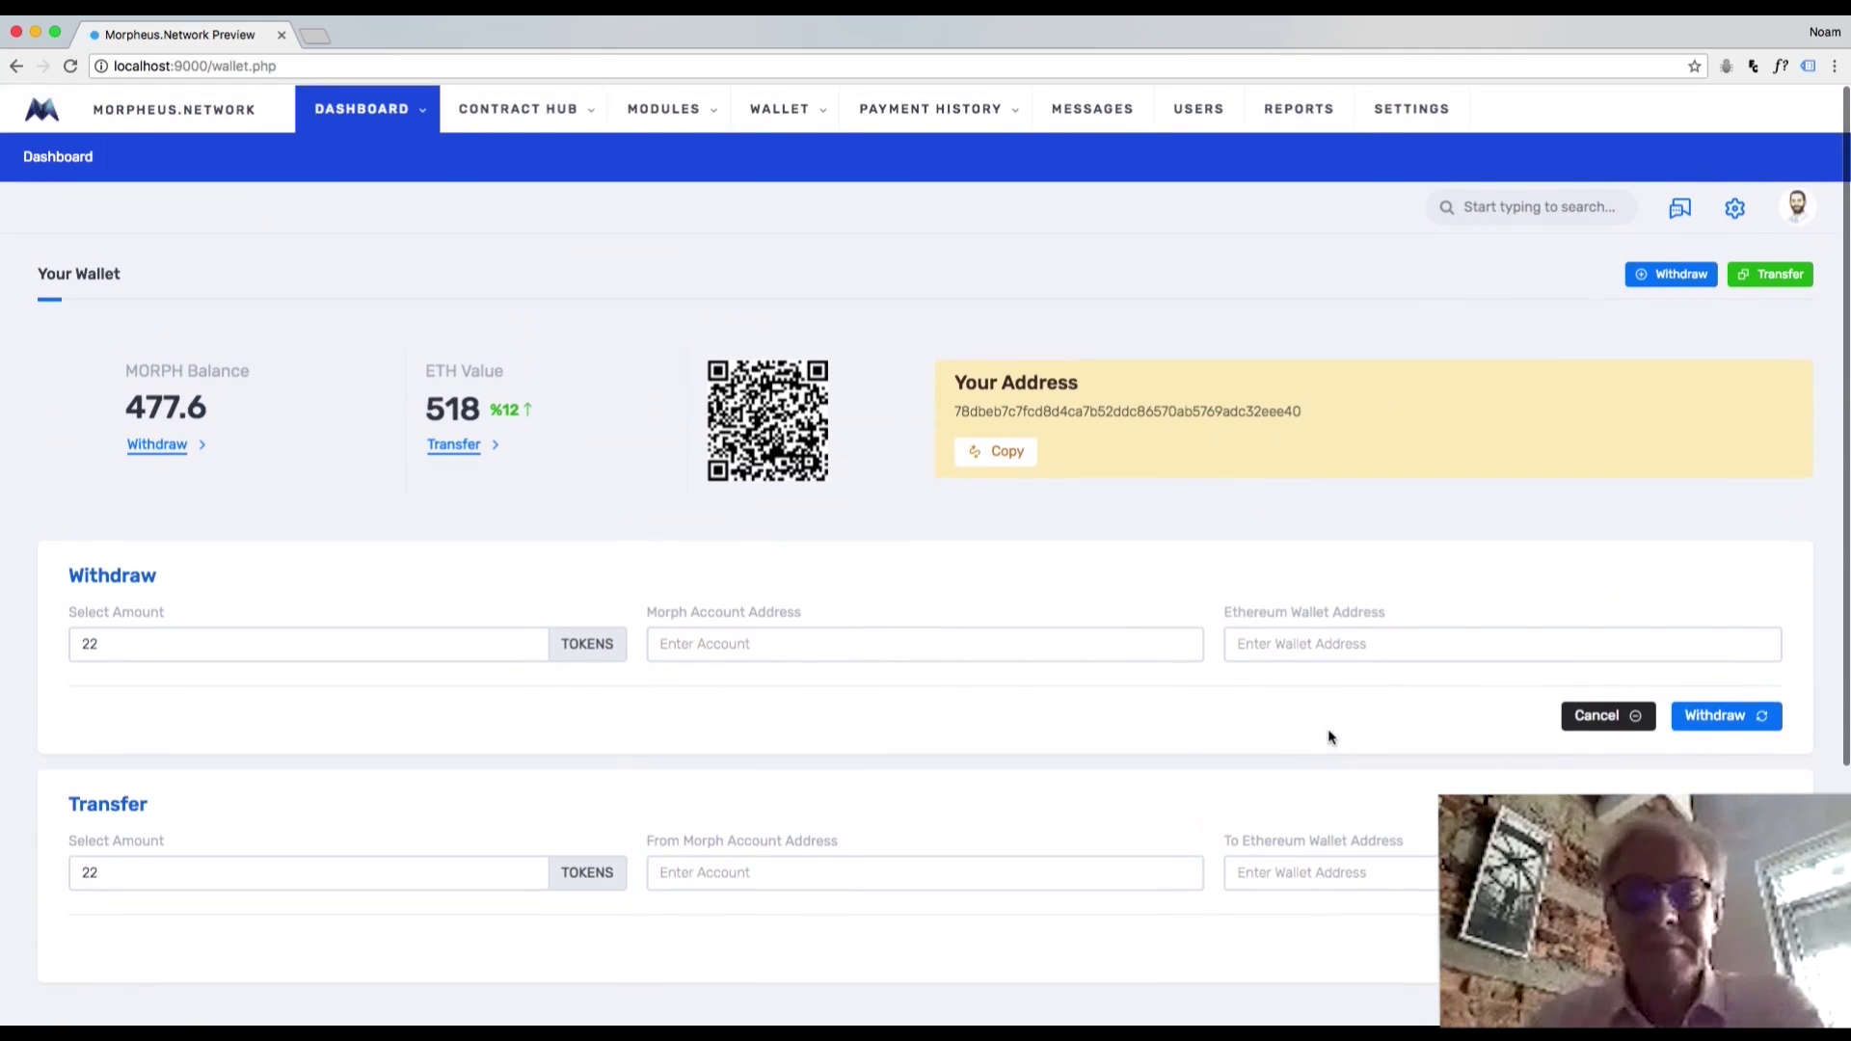
mouse_move(884, 116)
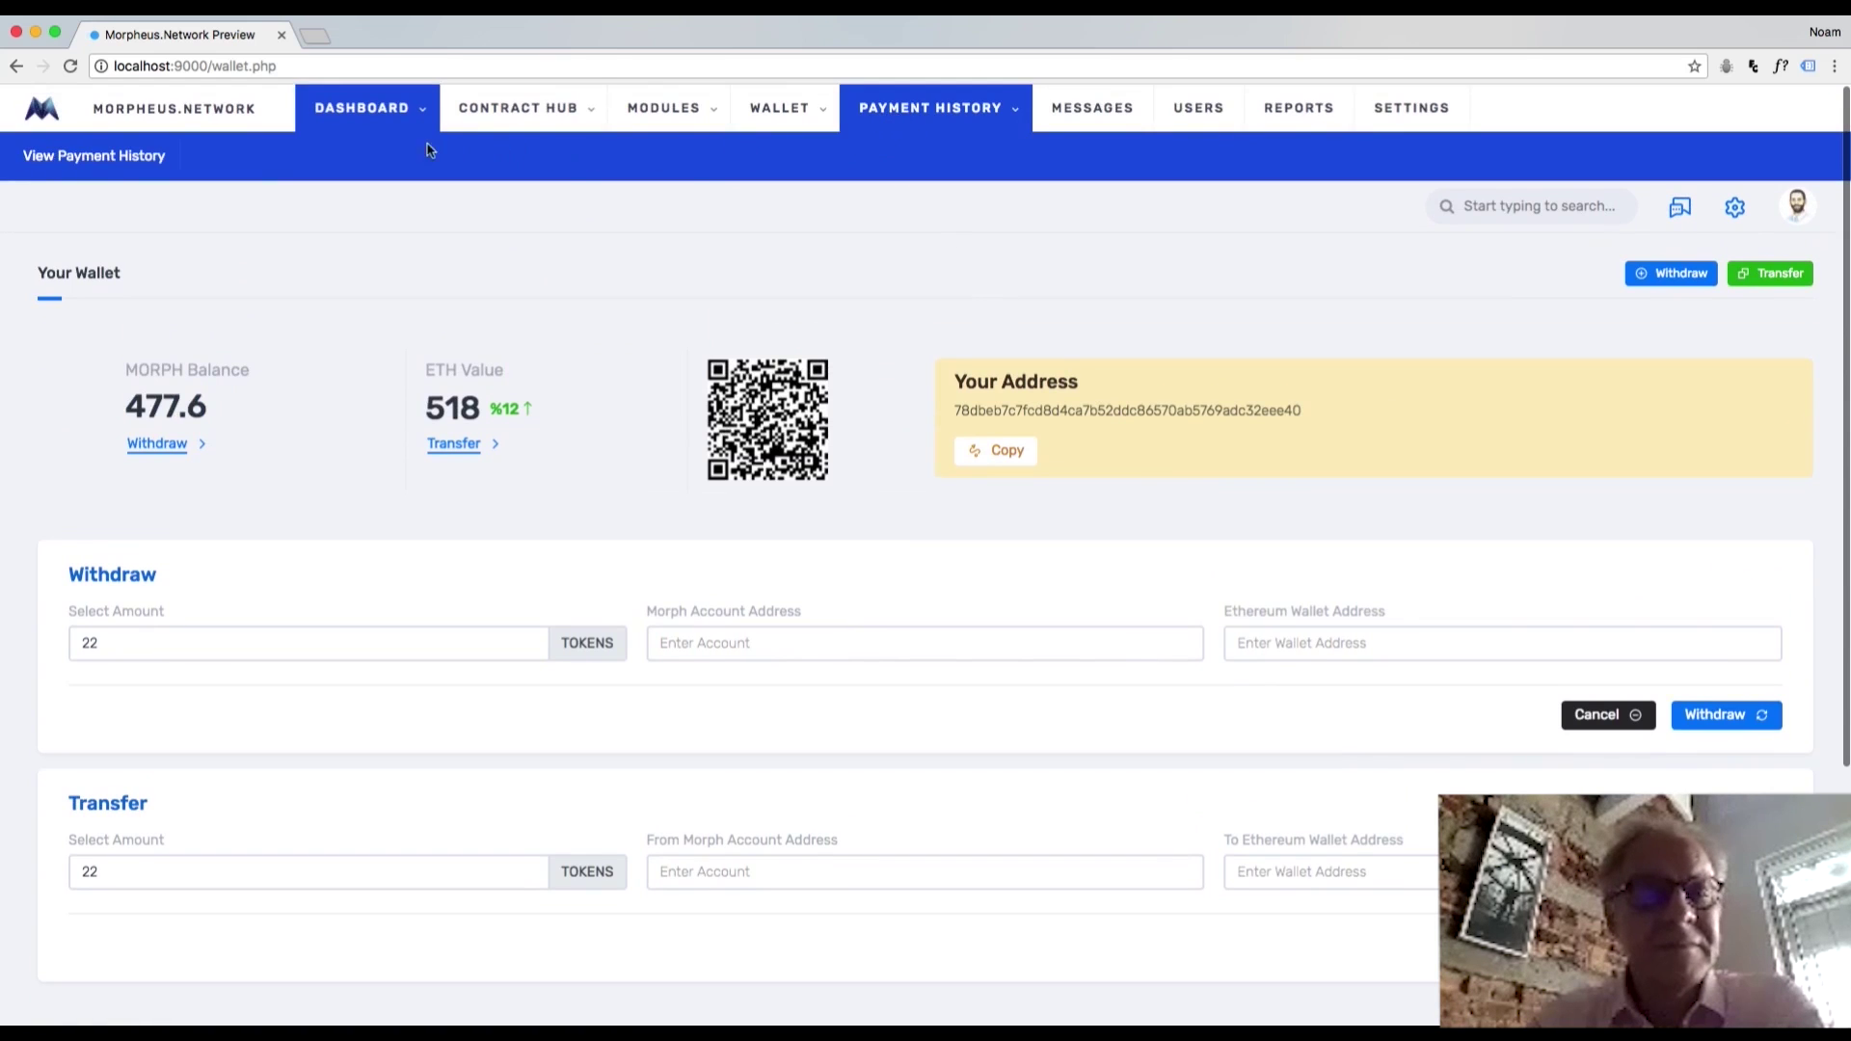
click(144, 157)
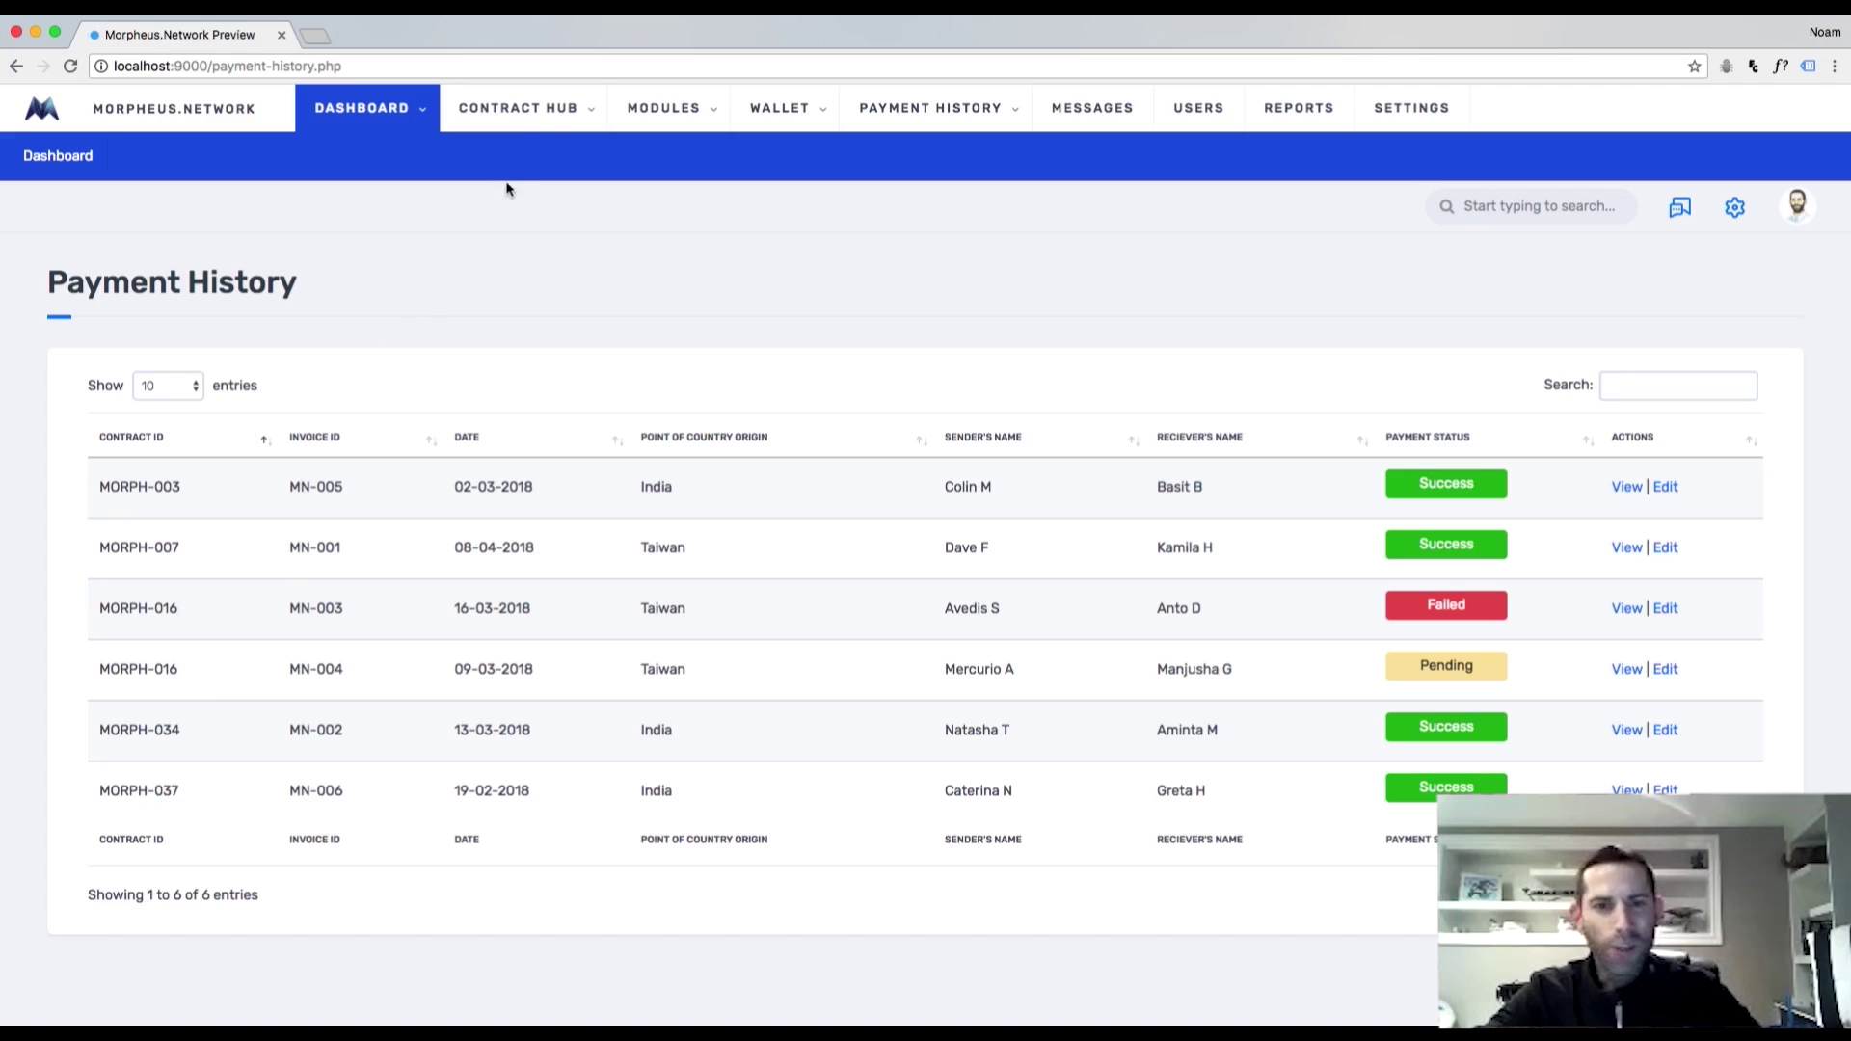
Show the six payments MORPH-003 through MORPH-037 with their Success, Failed or Pending status.
mouse_move(518, 109)
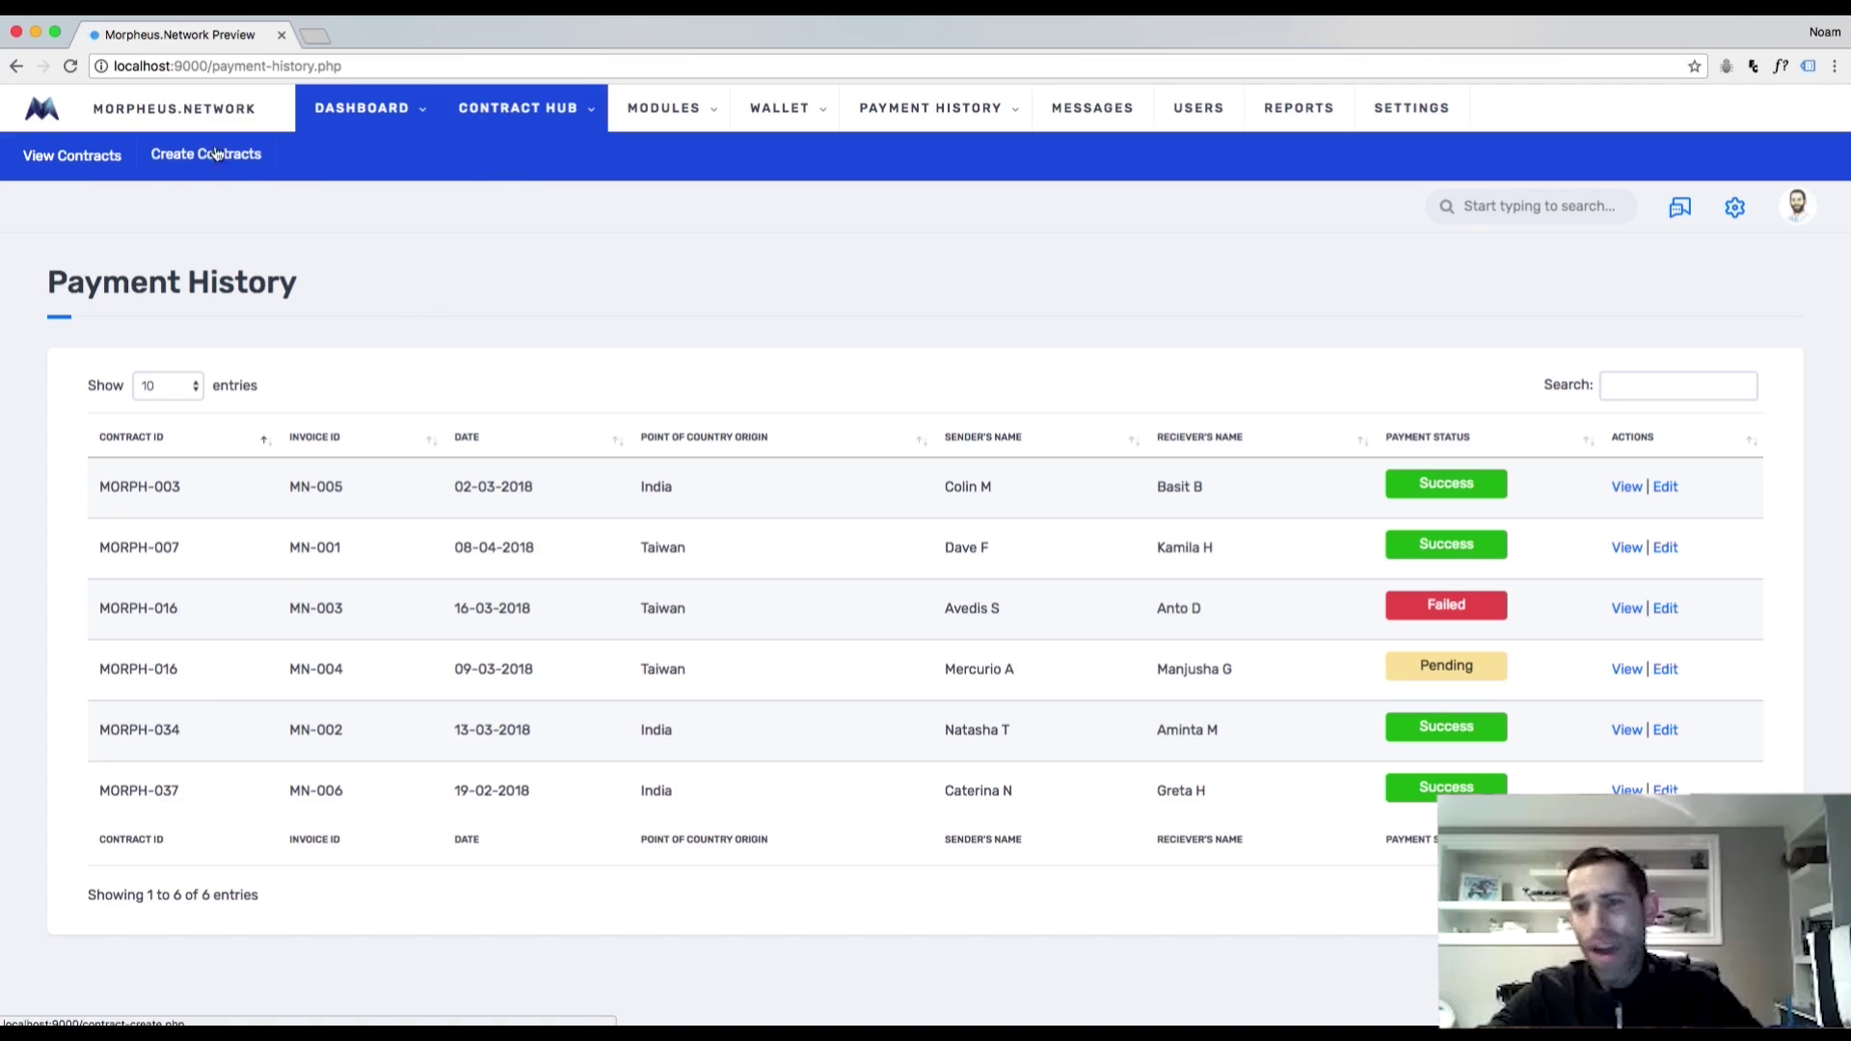
Create and submit a new contract with invoice number 0555 dated 04/26/2018.
click(167, 157)
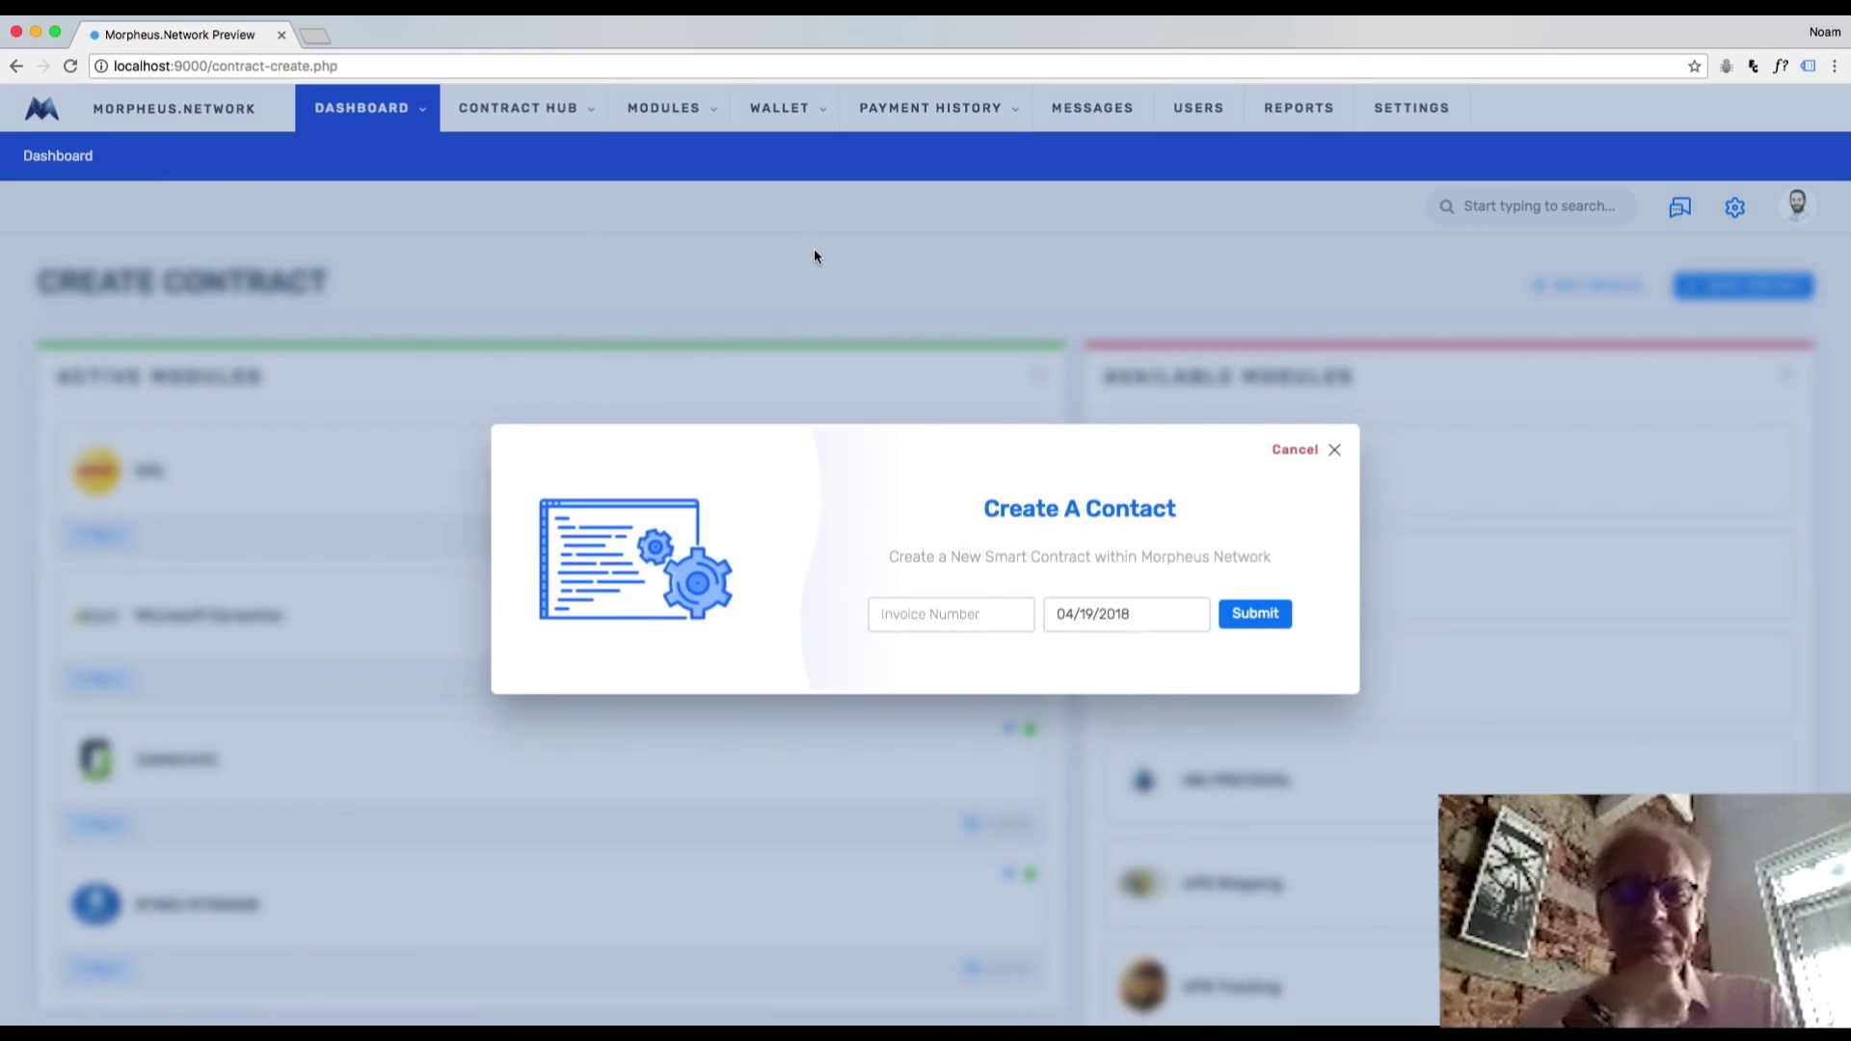
click(1000, 613)
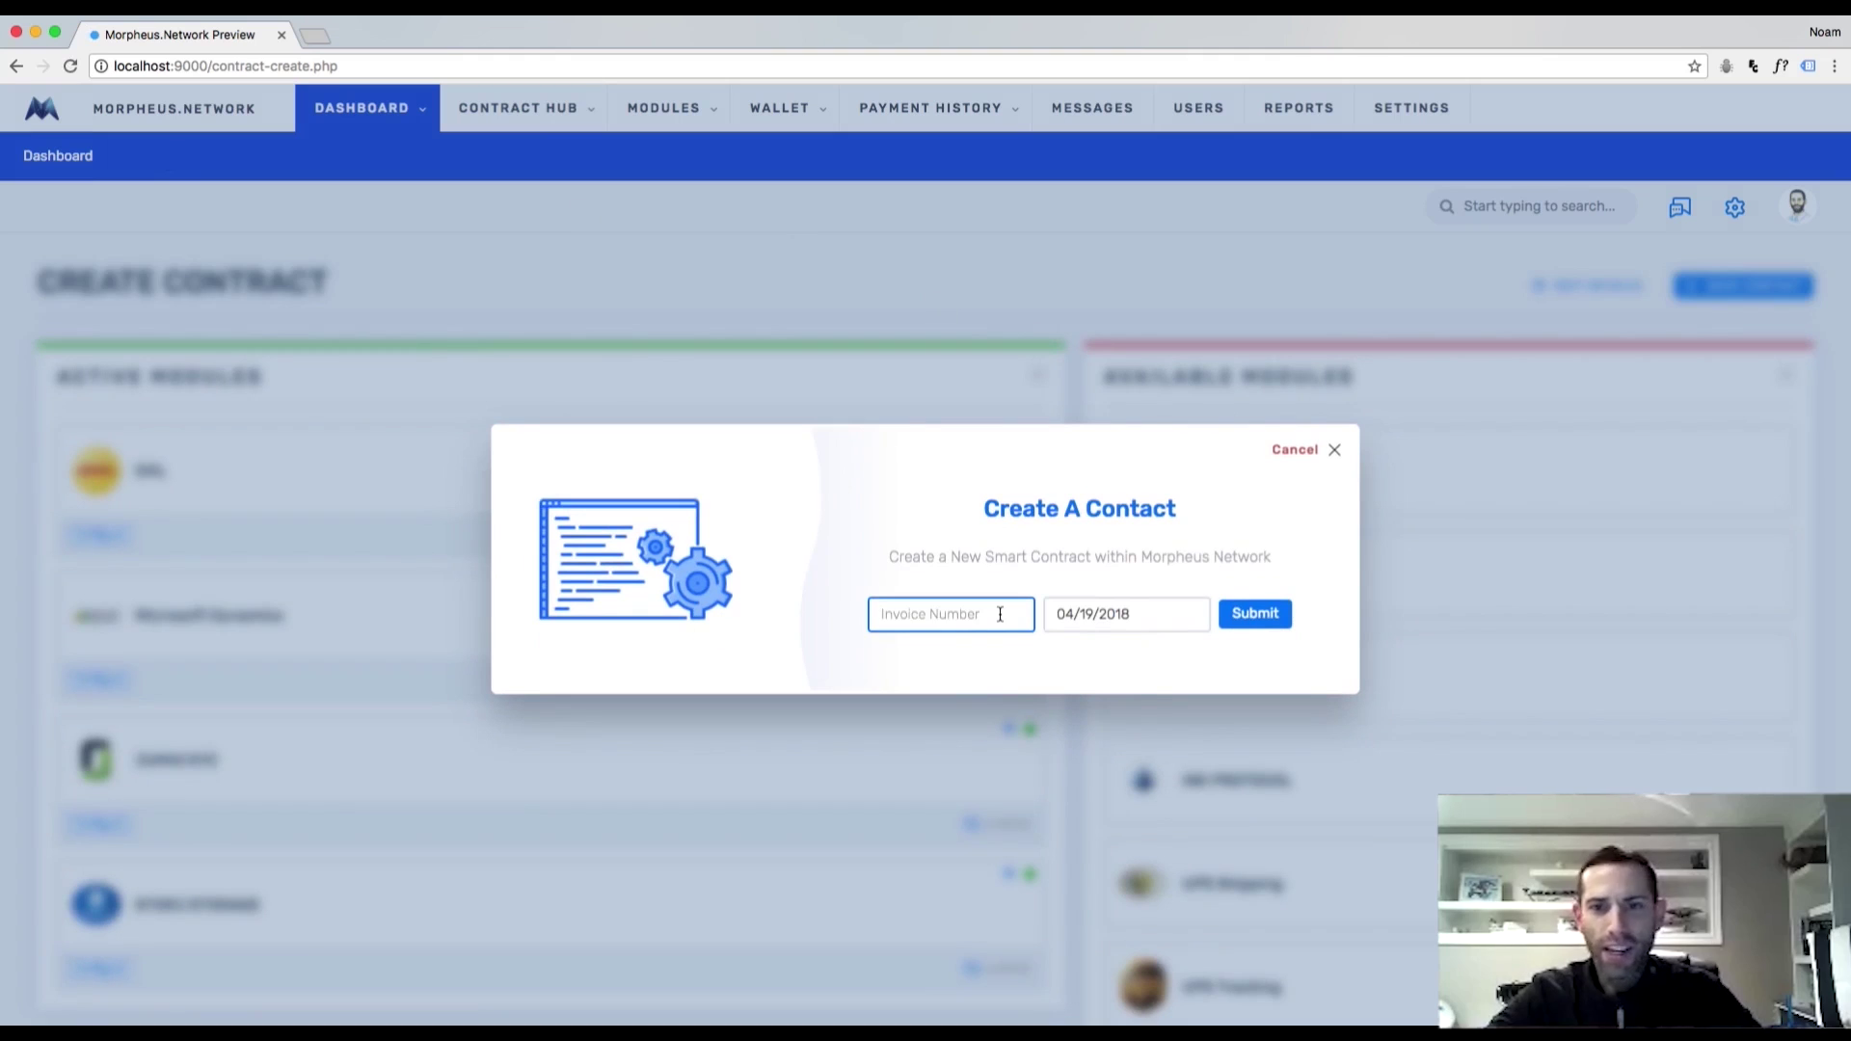
text(055)
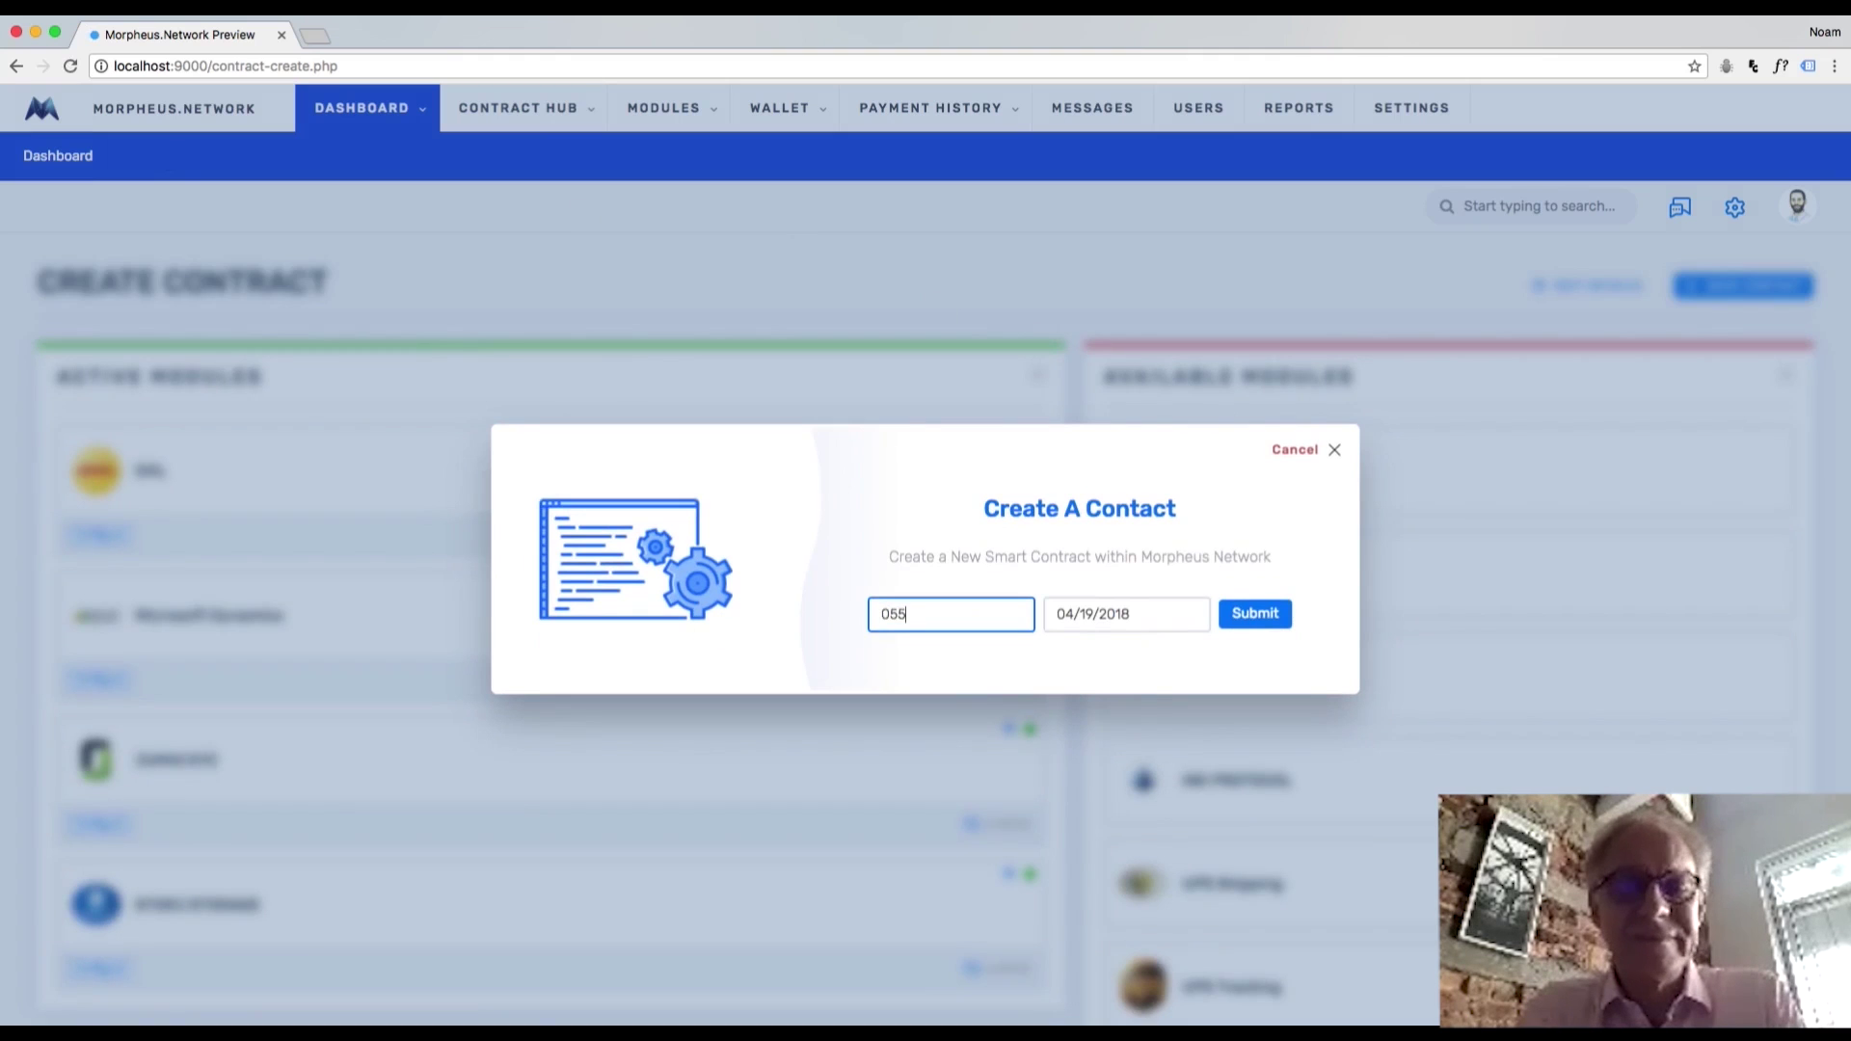
text(5)
click(1112, 610)
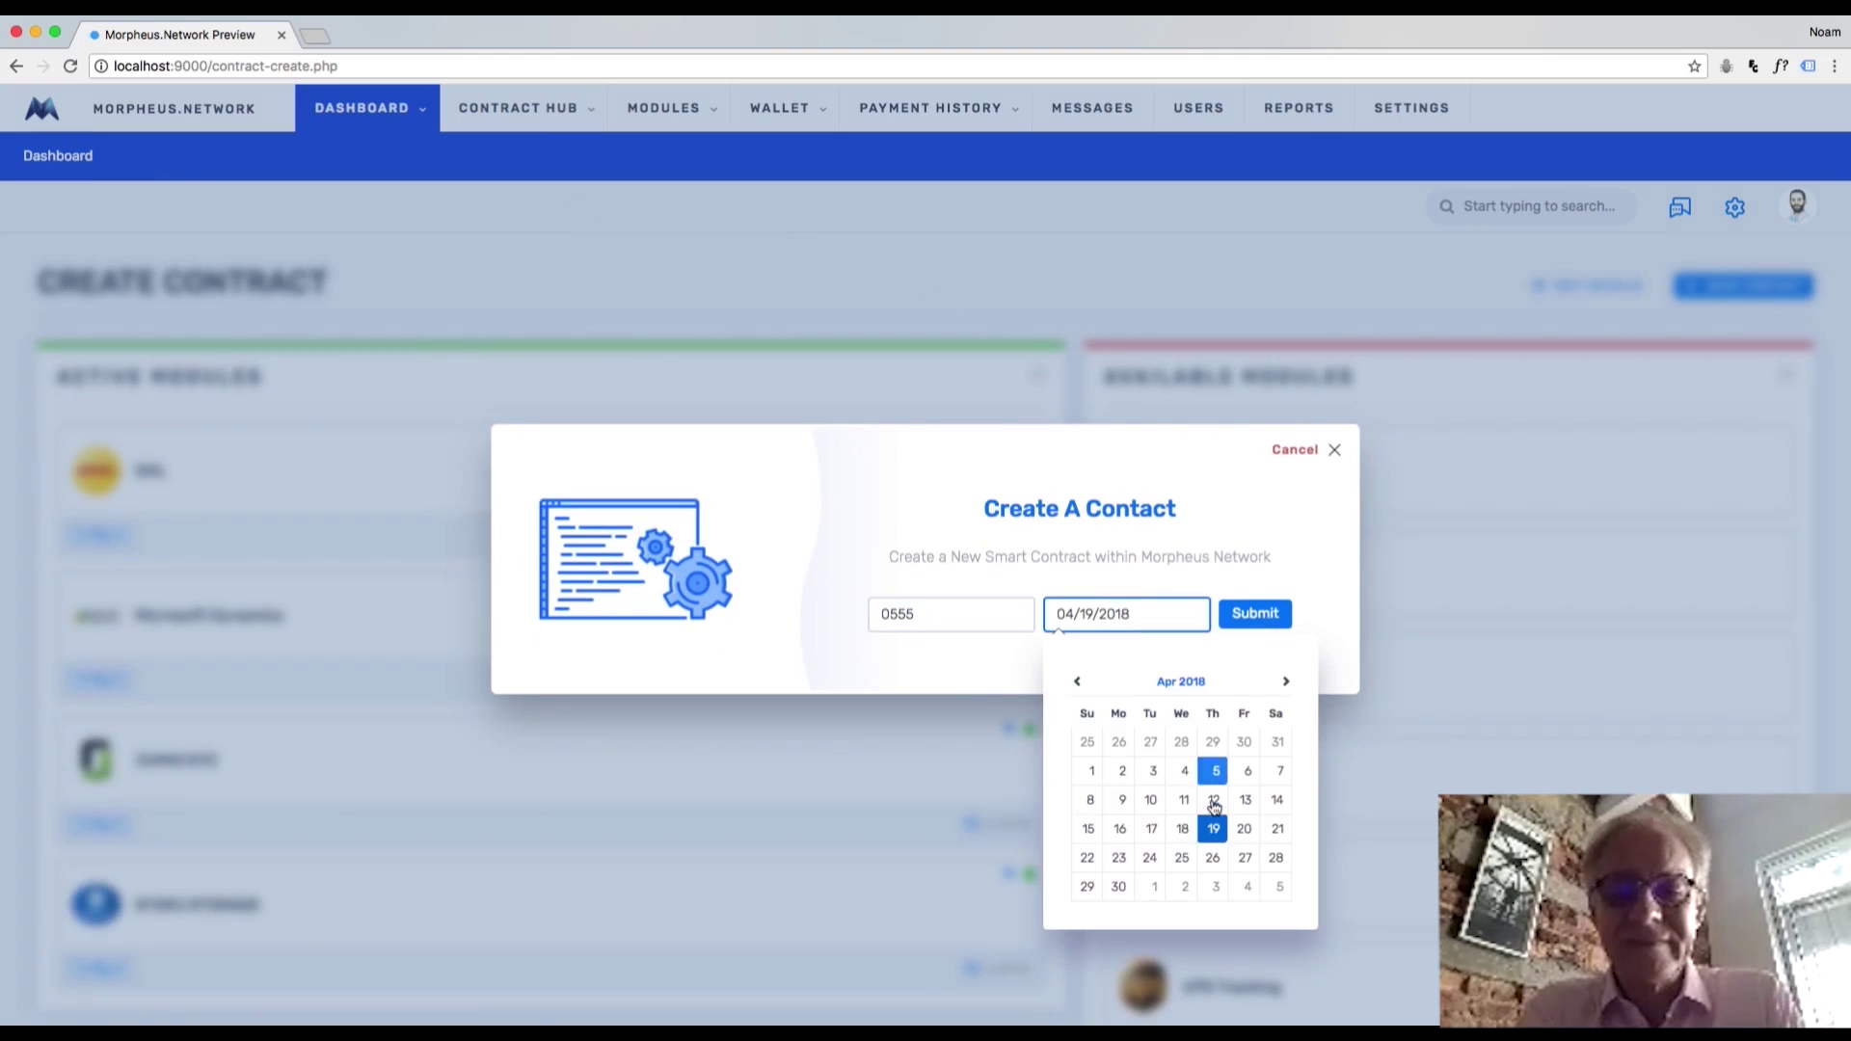
click(1215, 850)
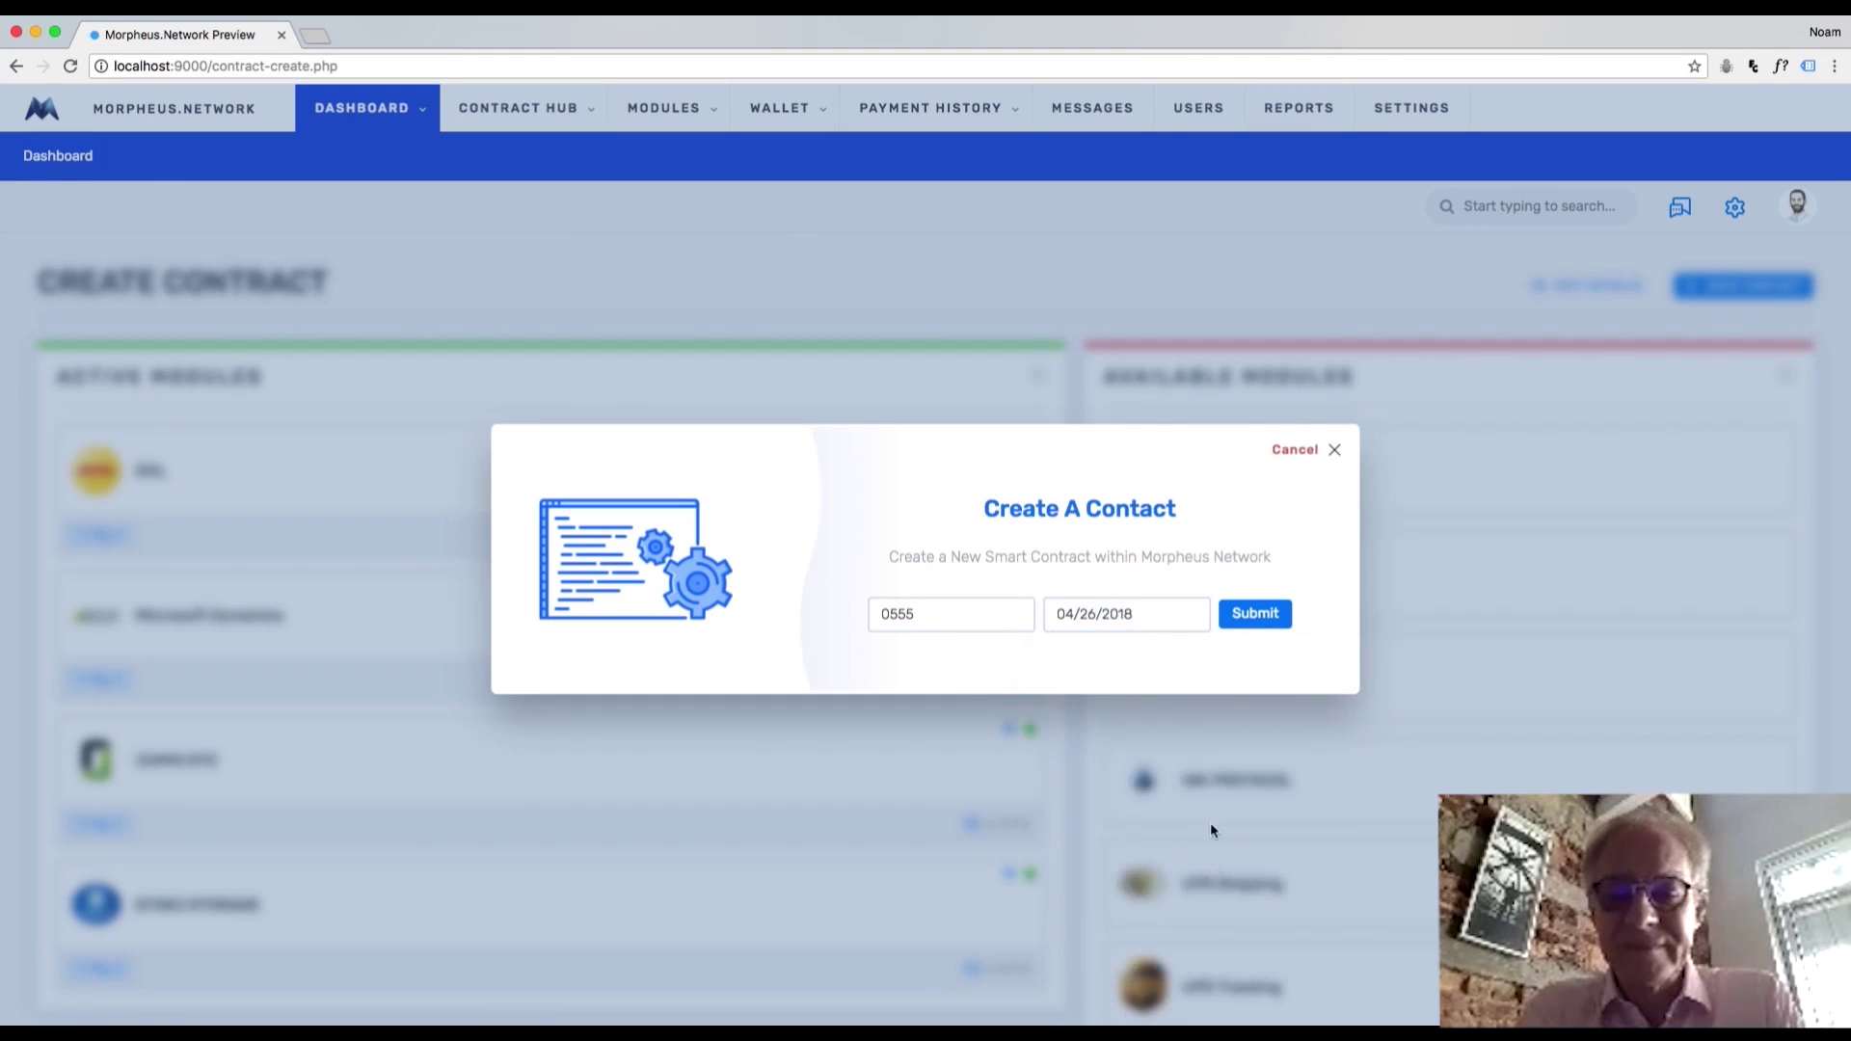
click(1254, 621)
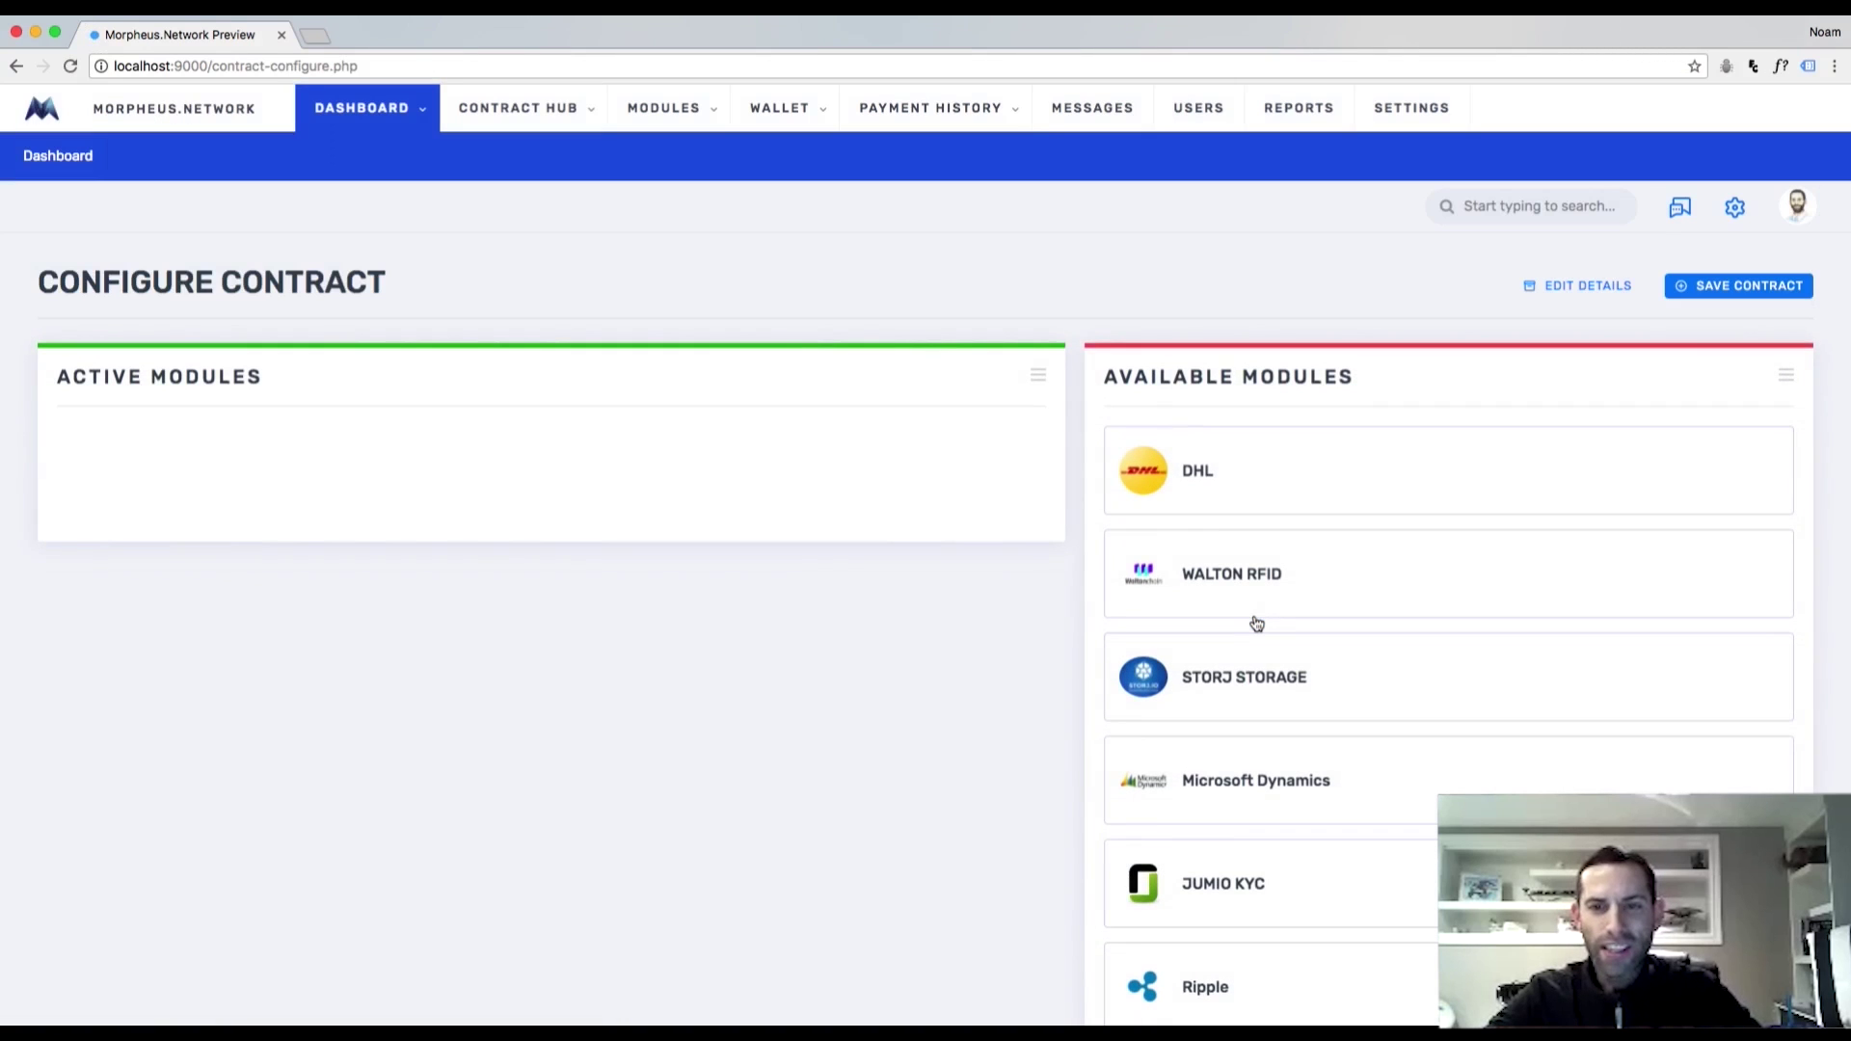
Add Morpheus Blockchain Trigger and INK Protocol to the contract's Active Modules.
scroll(1257, 624, down, 6)
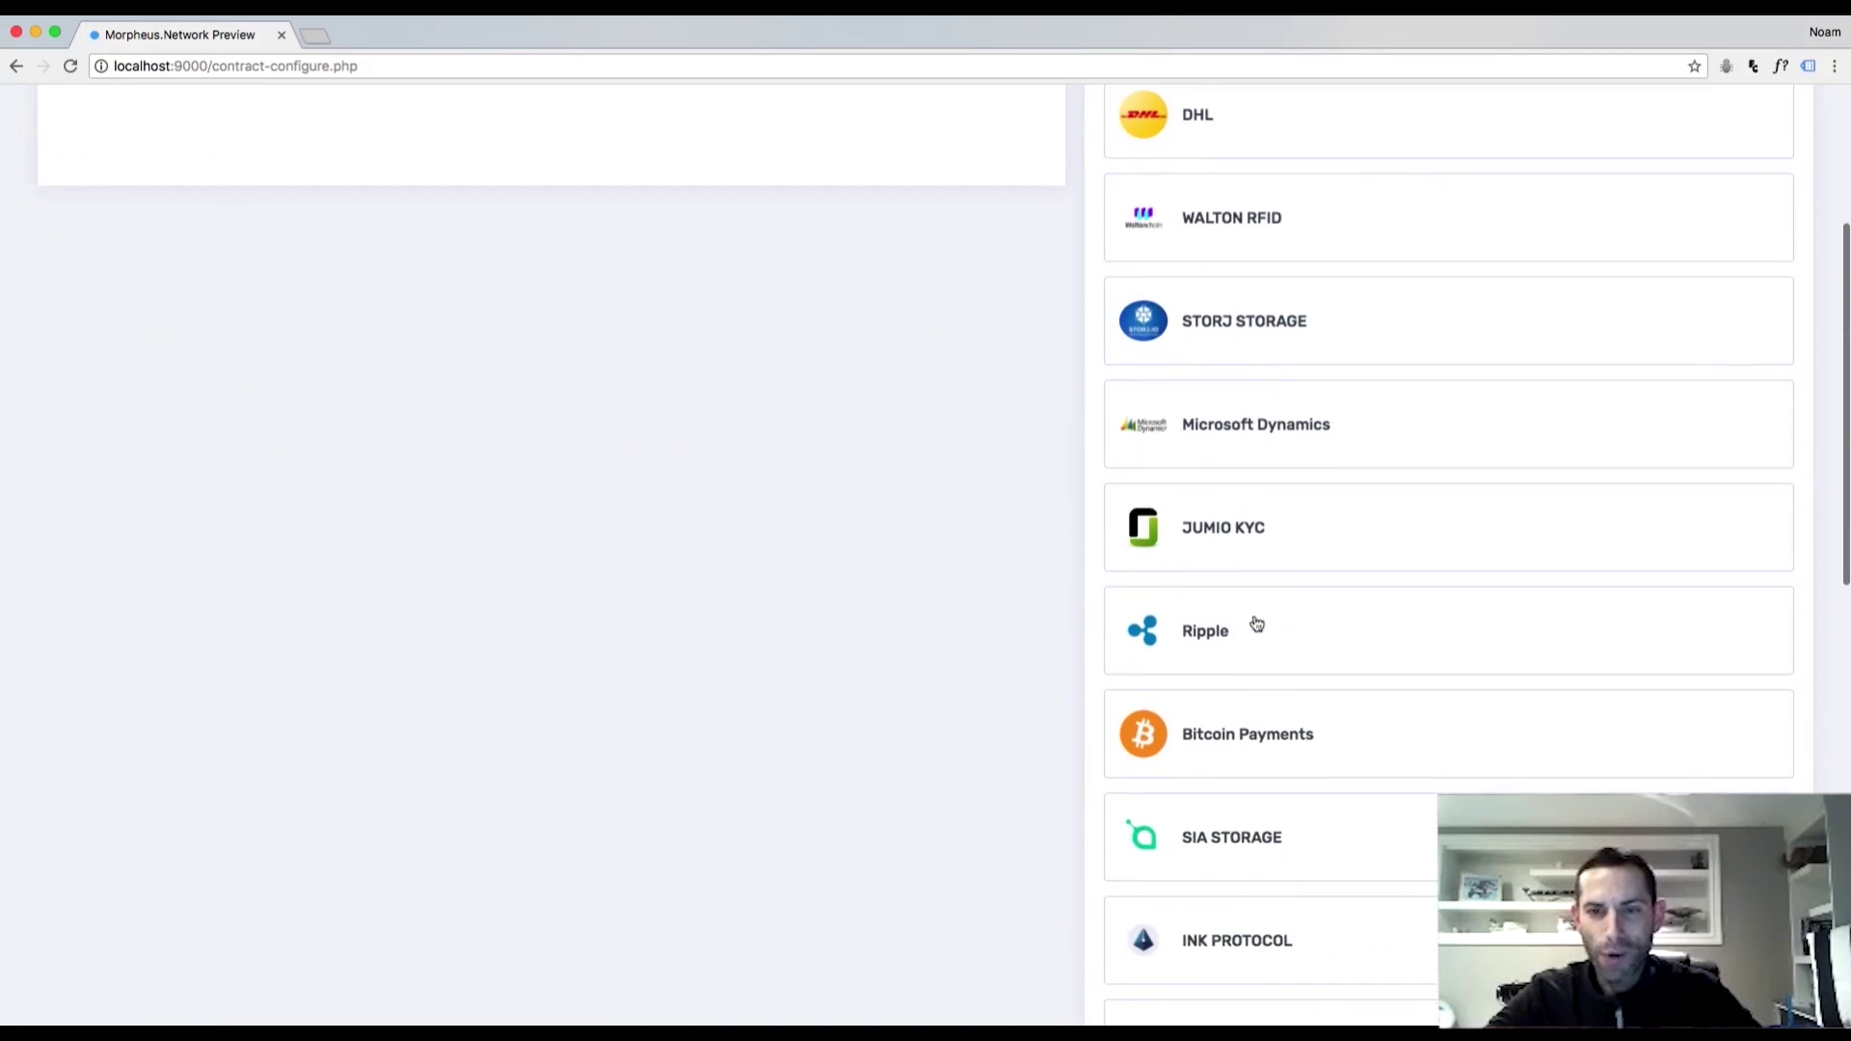
scroll(1257, 624, down, 9)
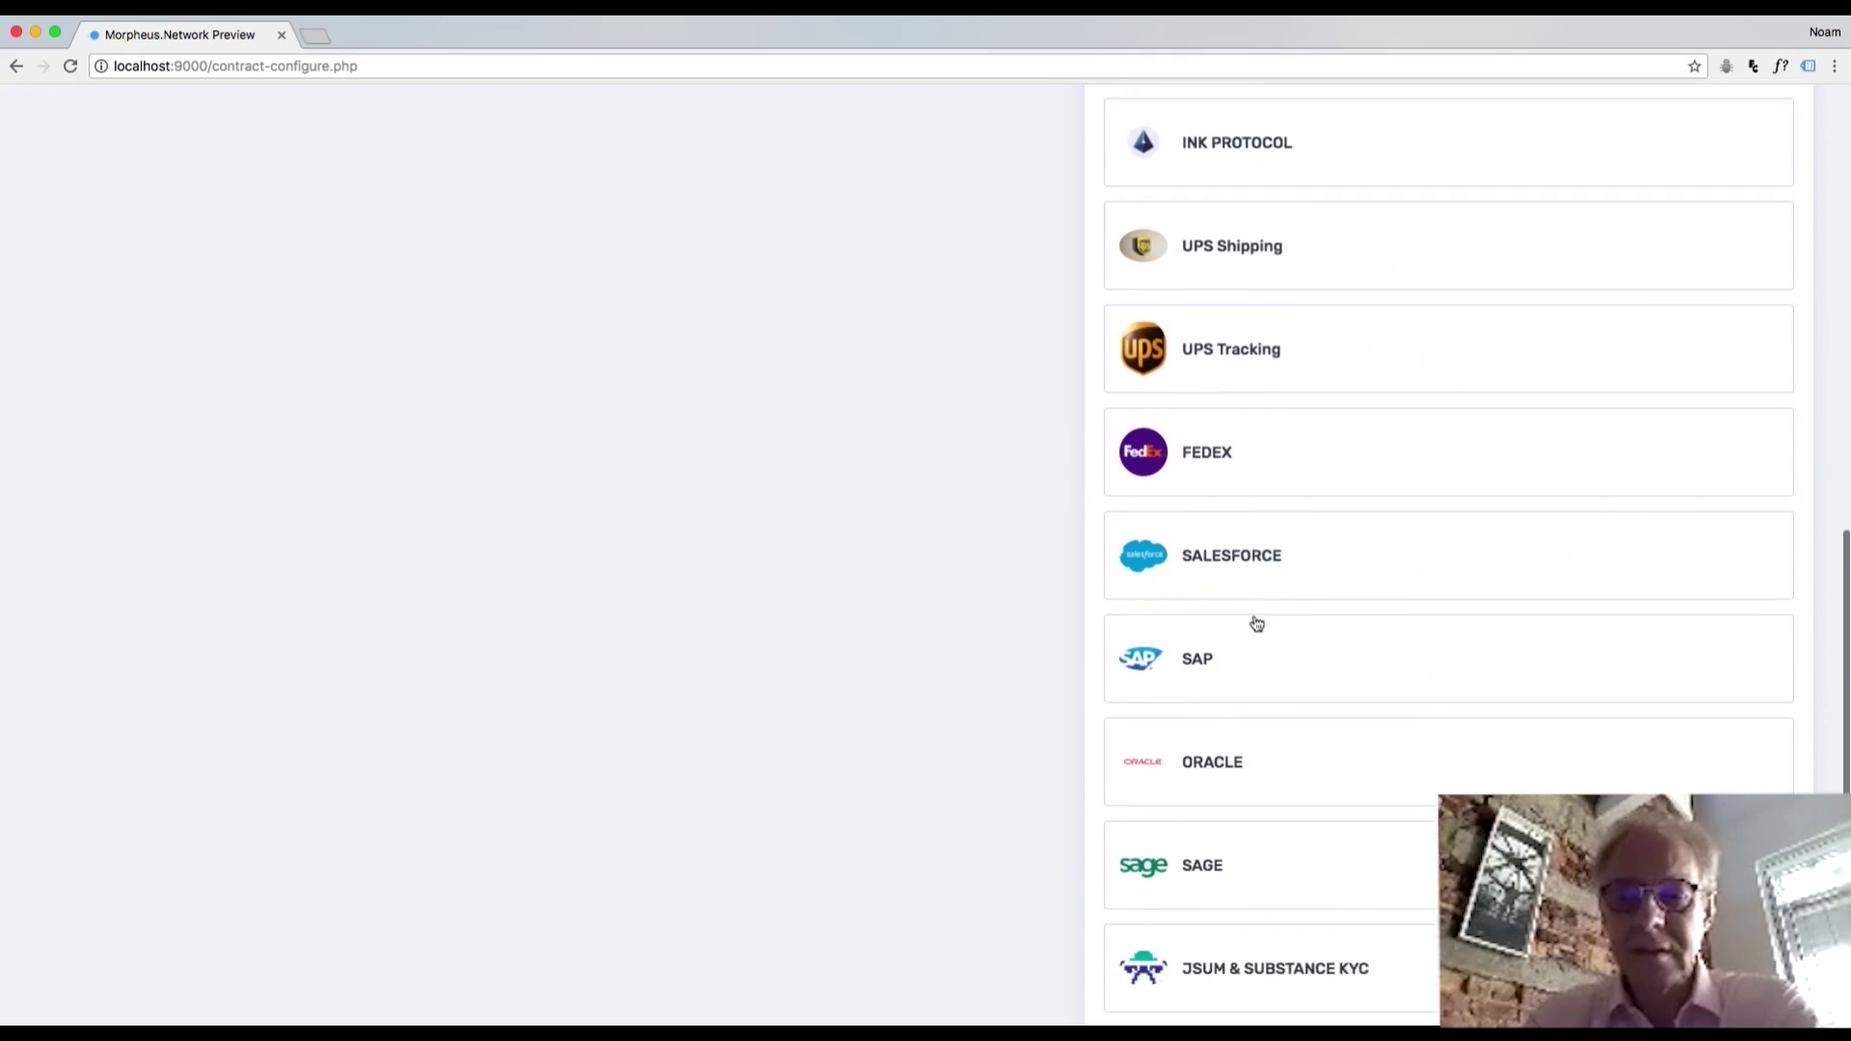
scroll(1256, 623, down, 2)
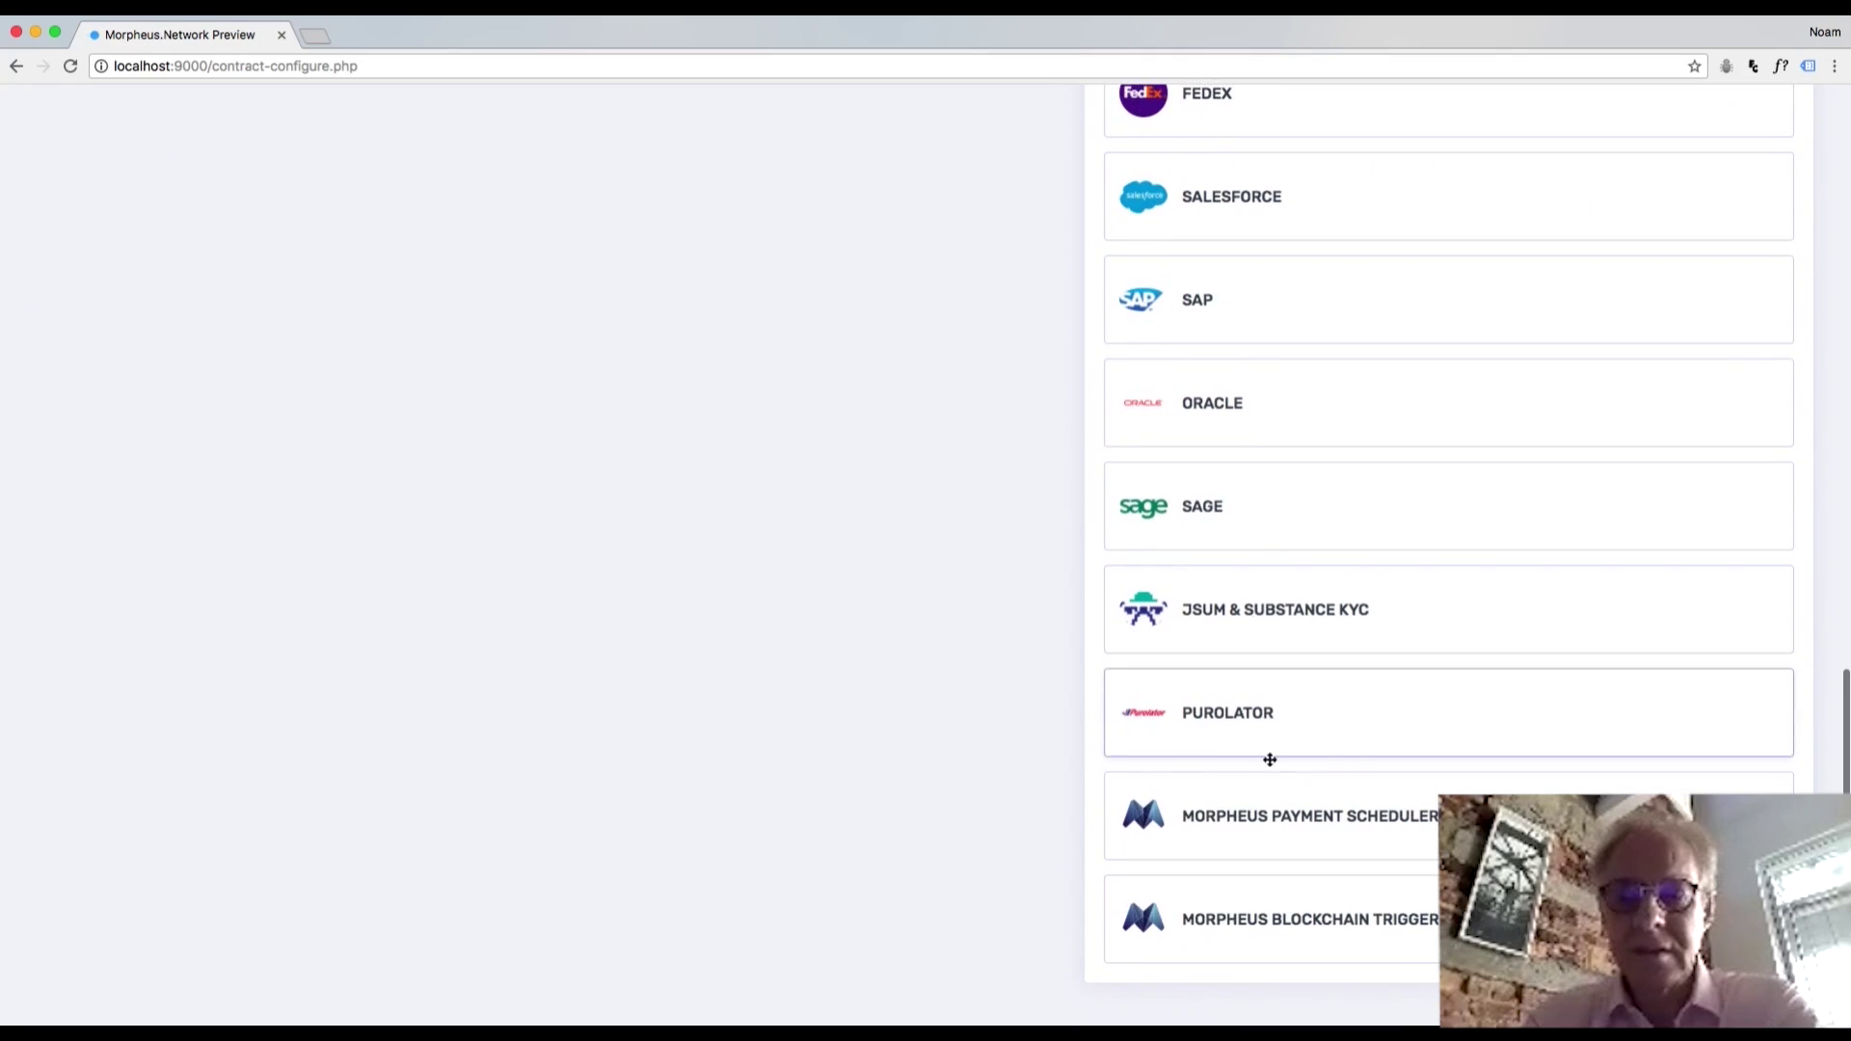
drag(1305, 909, 570, 314)
scroll(1103, 706, up, 5)
scroll(1103, 707, up, 10)
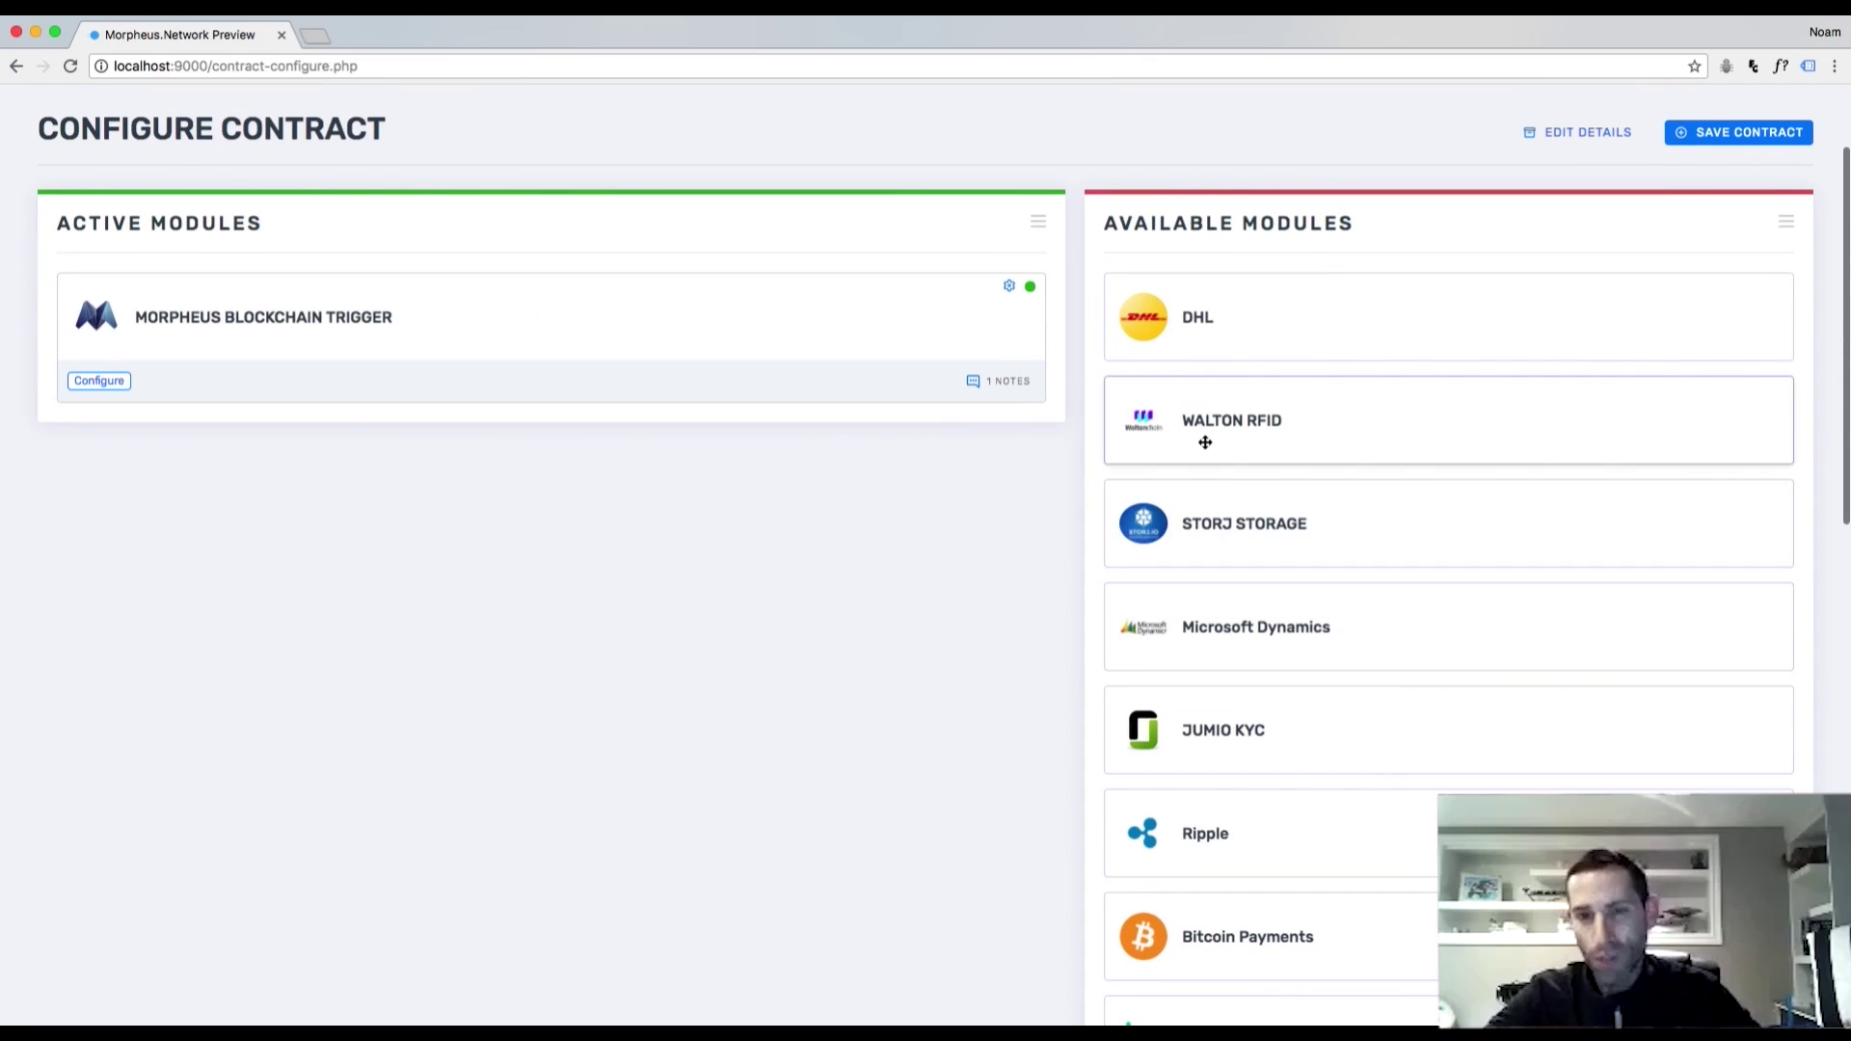
scroll(1211, 645, down, 5)
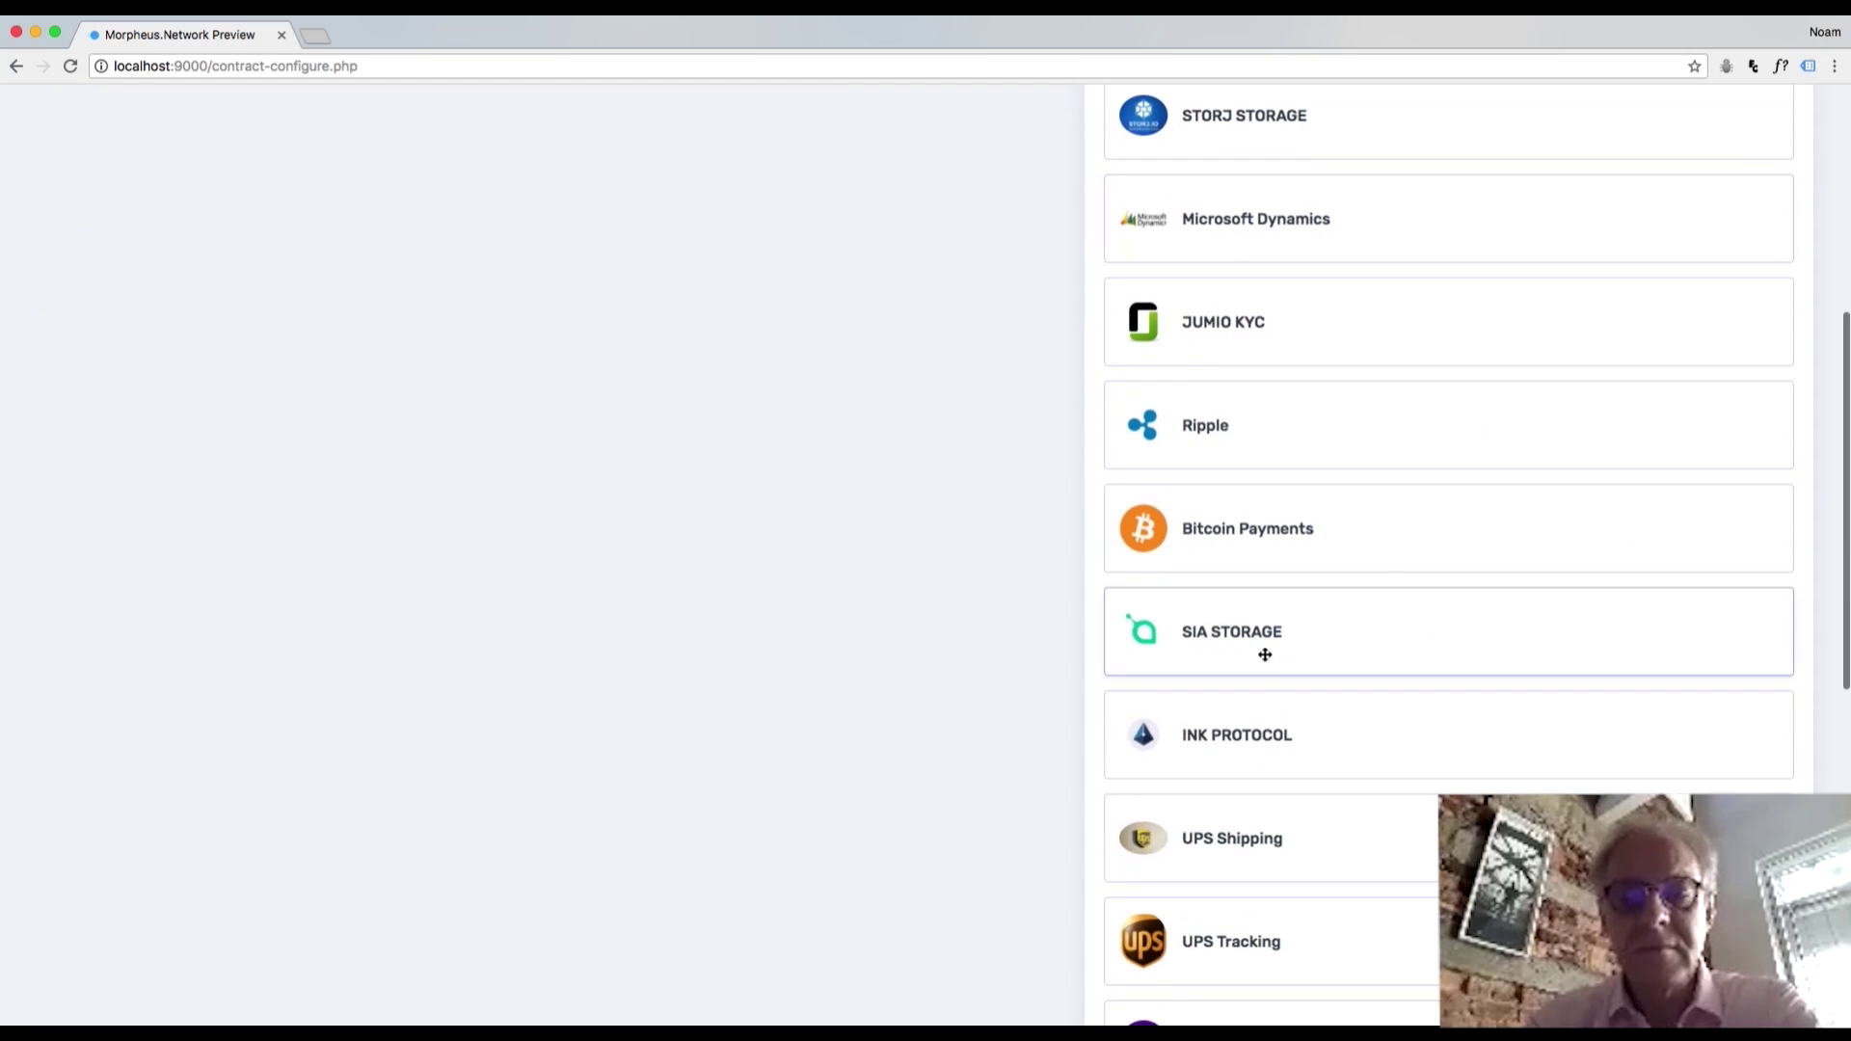
mouse_move(1280, 717)
mouse_down()
mouse_move(984, 553)
mouse_move(364, 340)
mouse_up()
scroll(984, 554, up, 5)
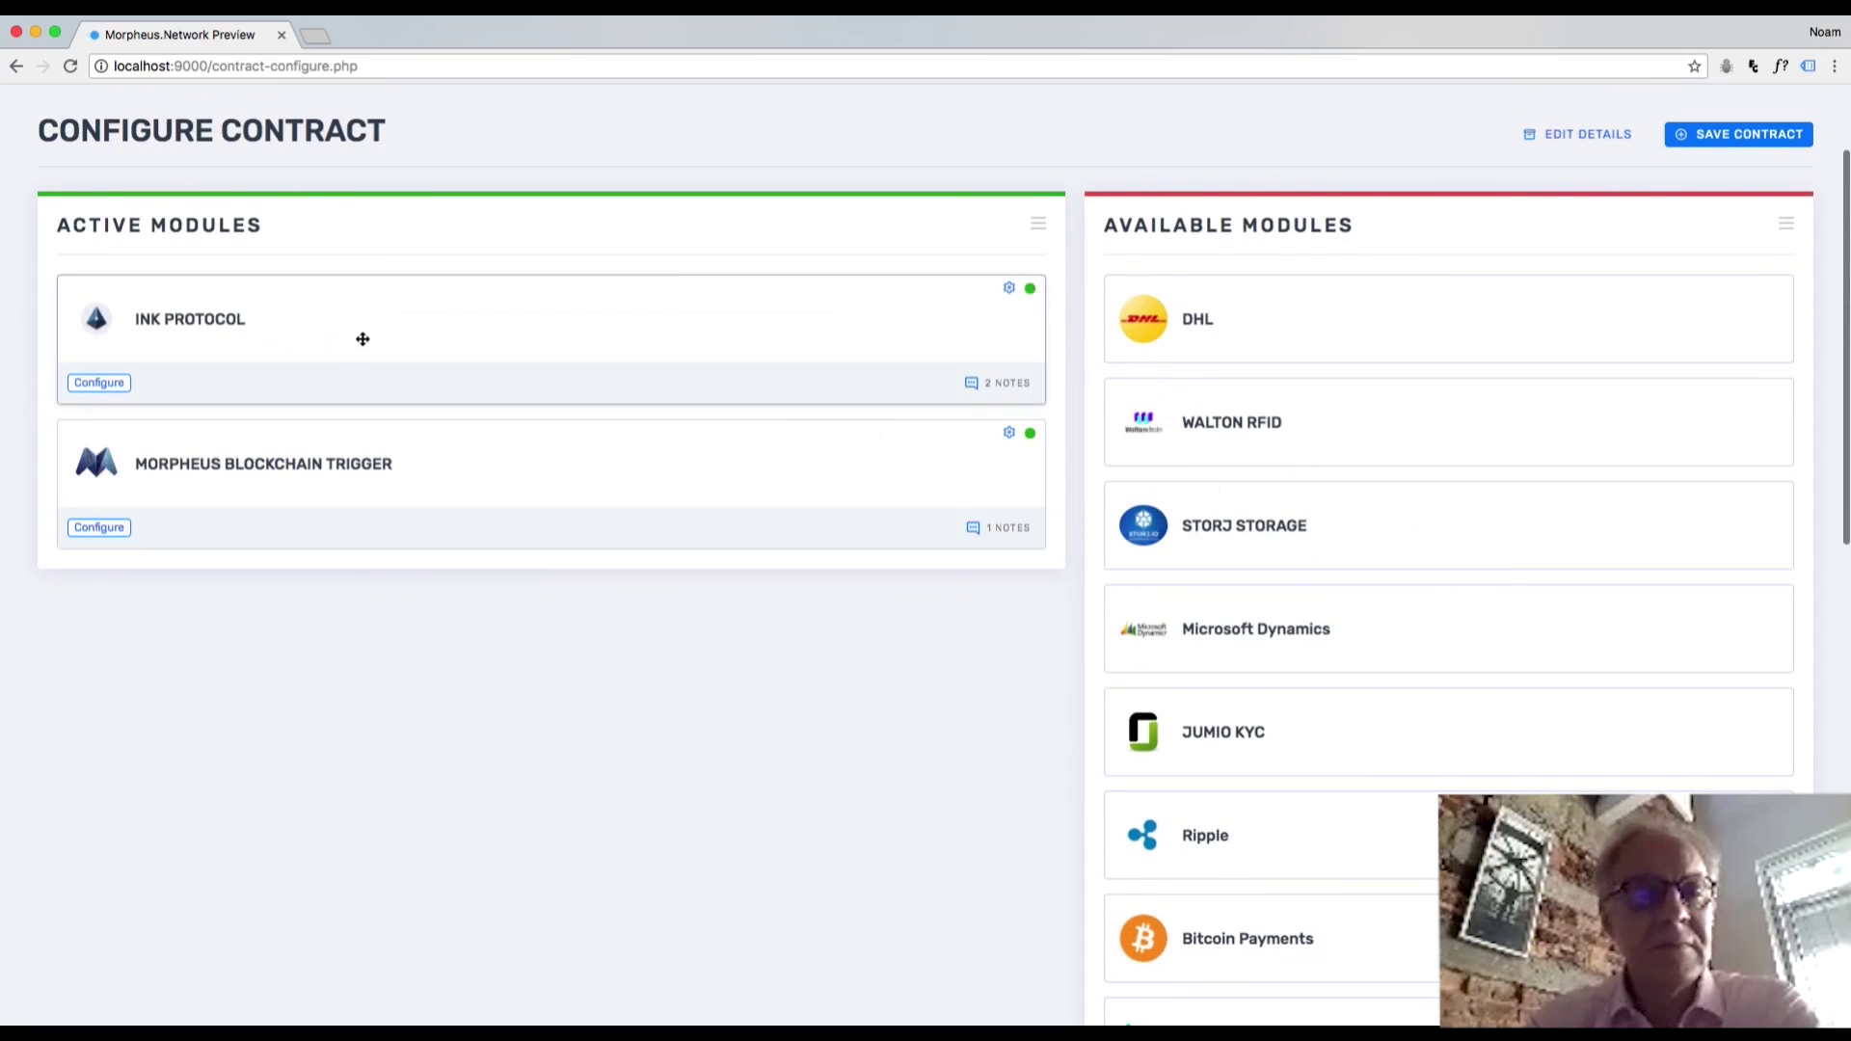
click(119, 529)
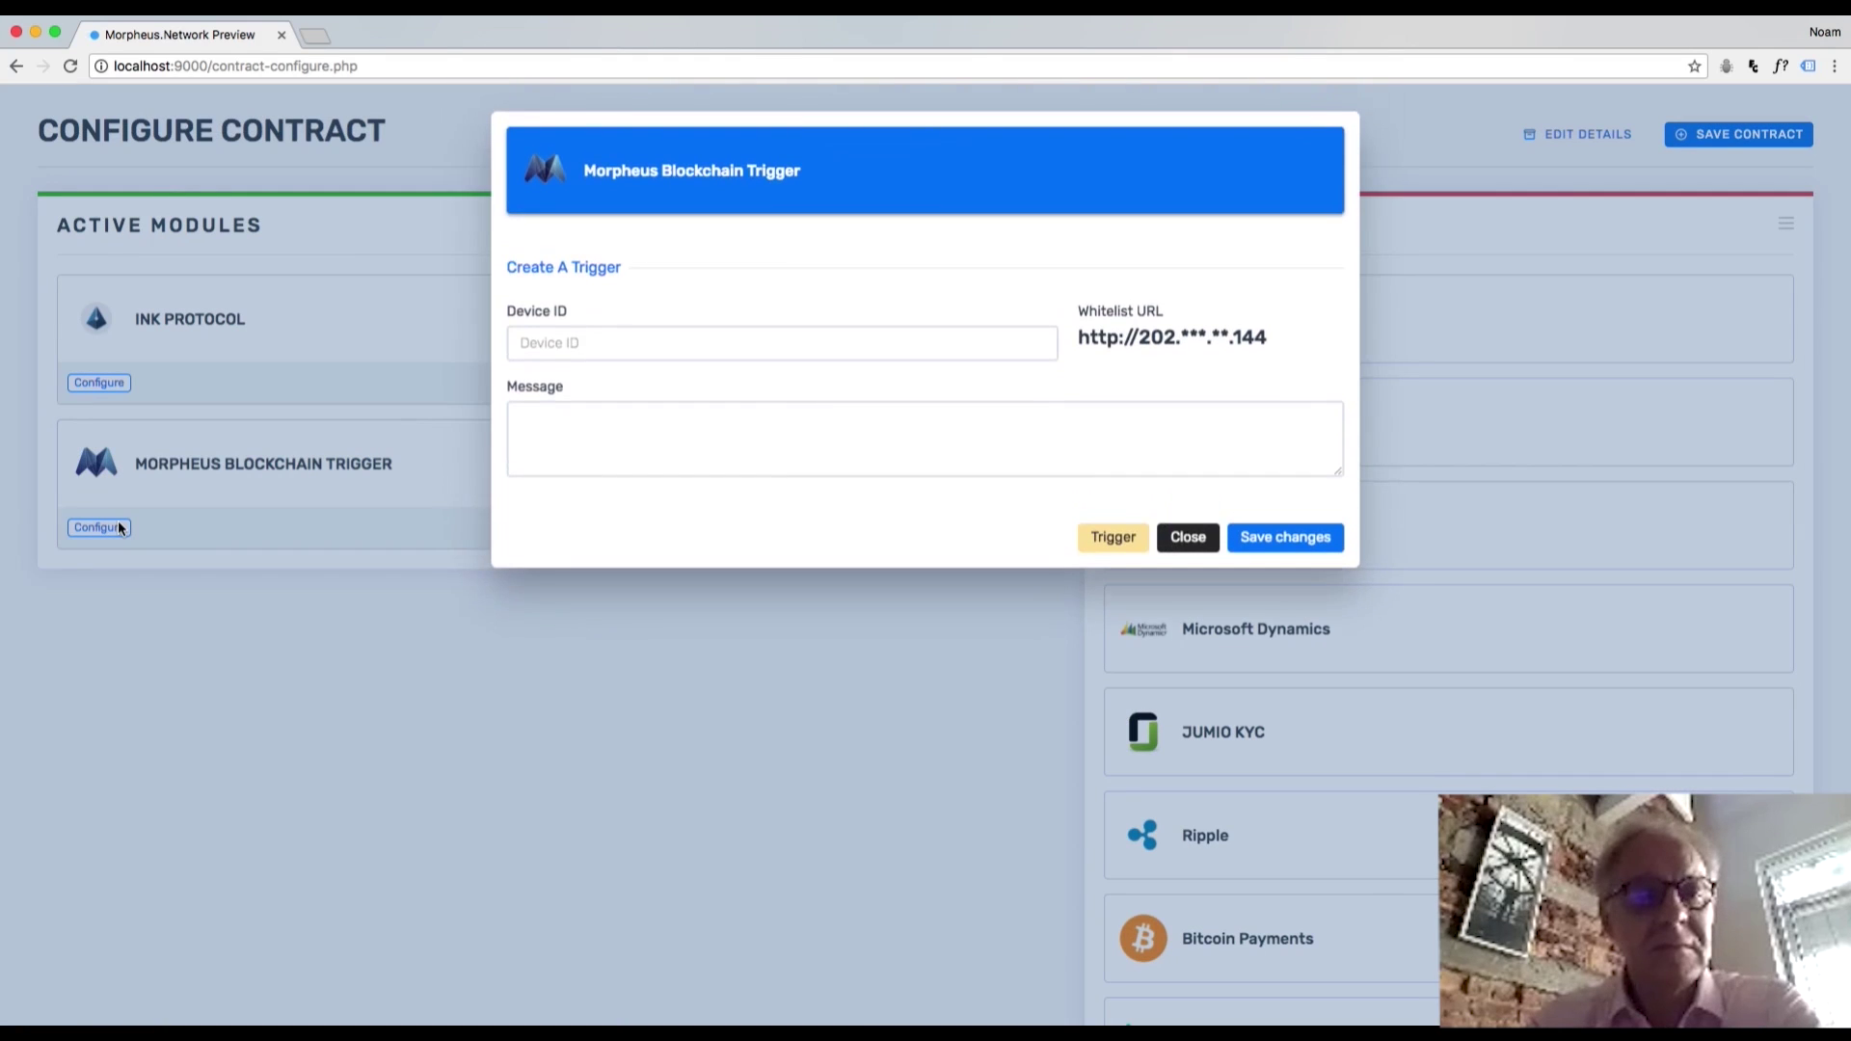
Save the Blockchain Trigger settings with Device ID 9000 and a short greeting message.
click(570, 344)
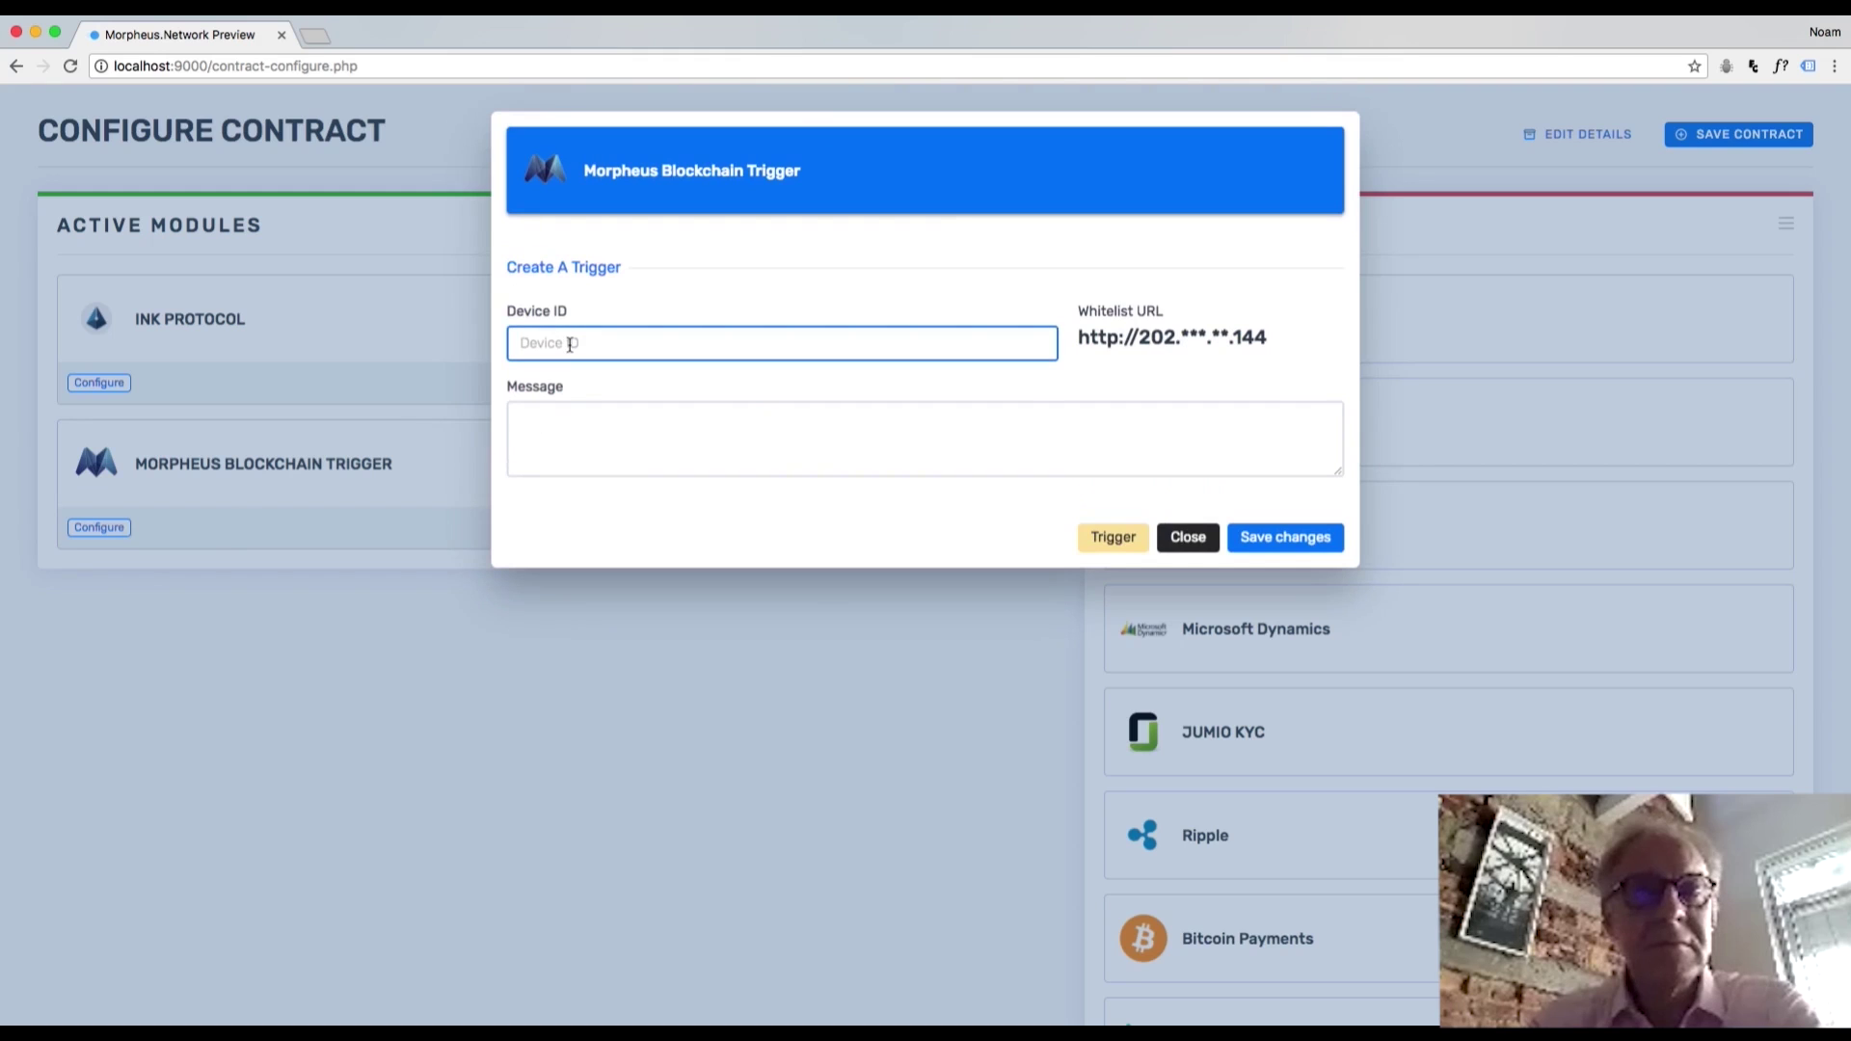
text(9000)
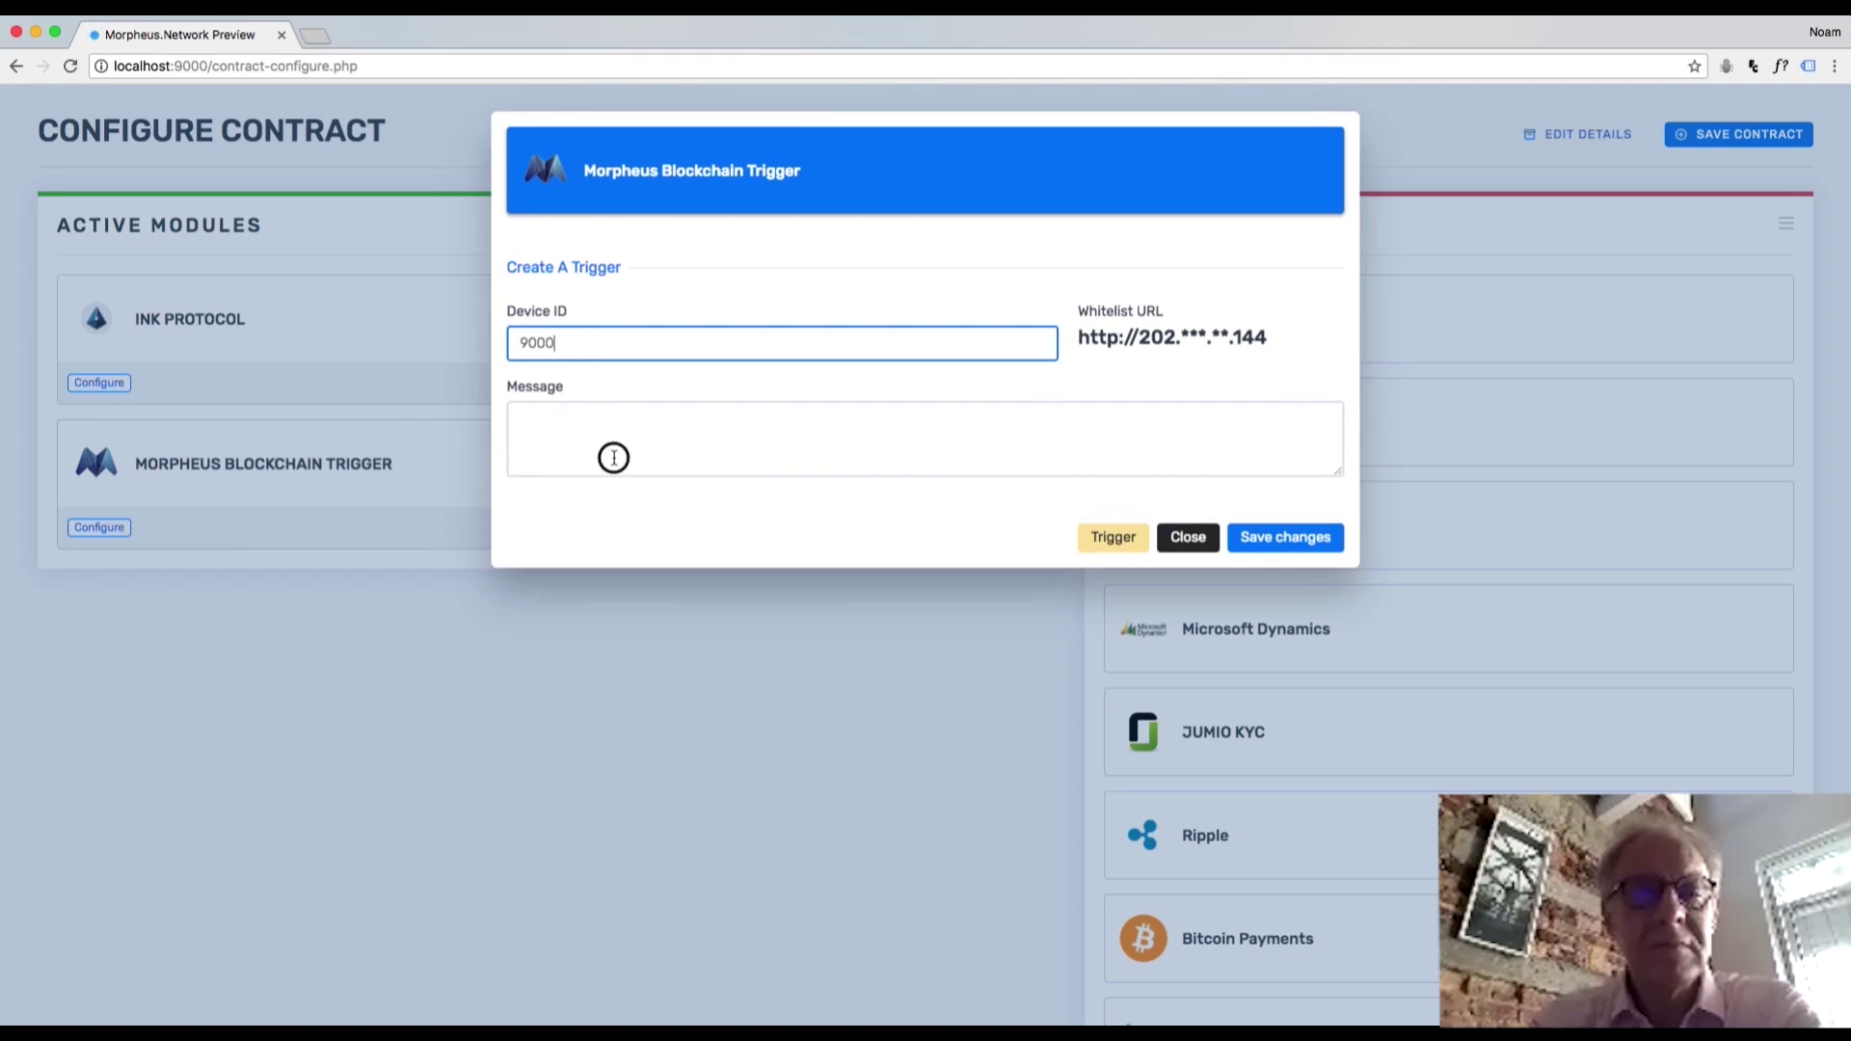
click(615, 458)
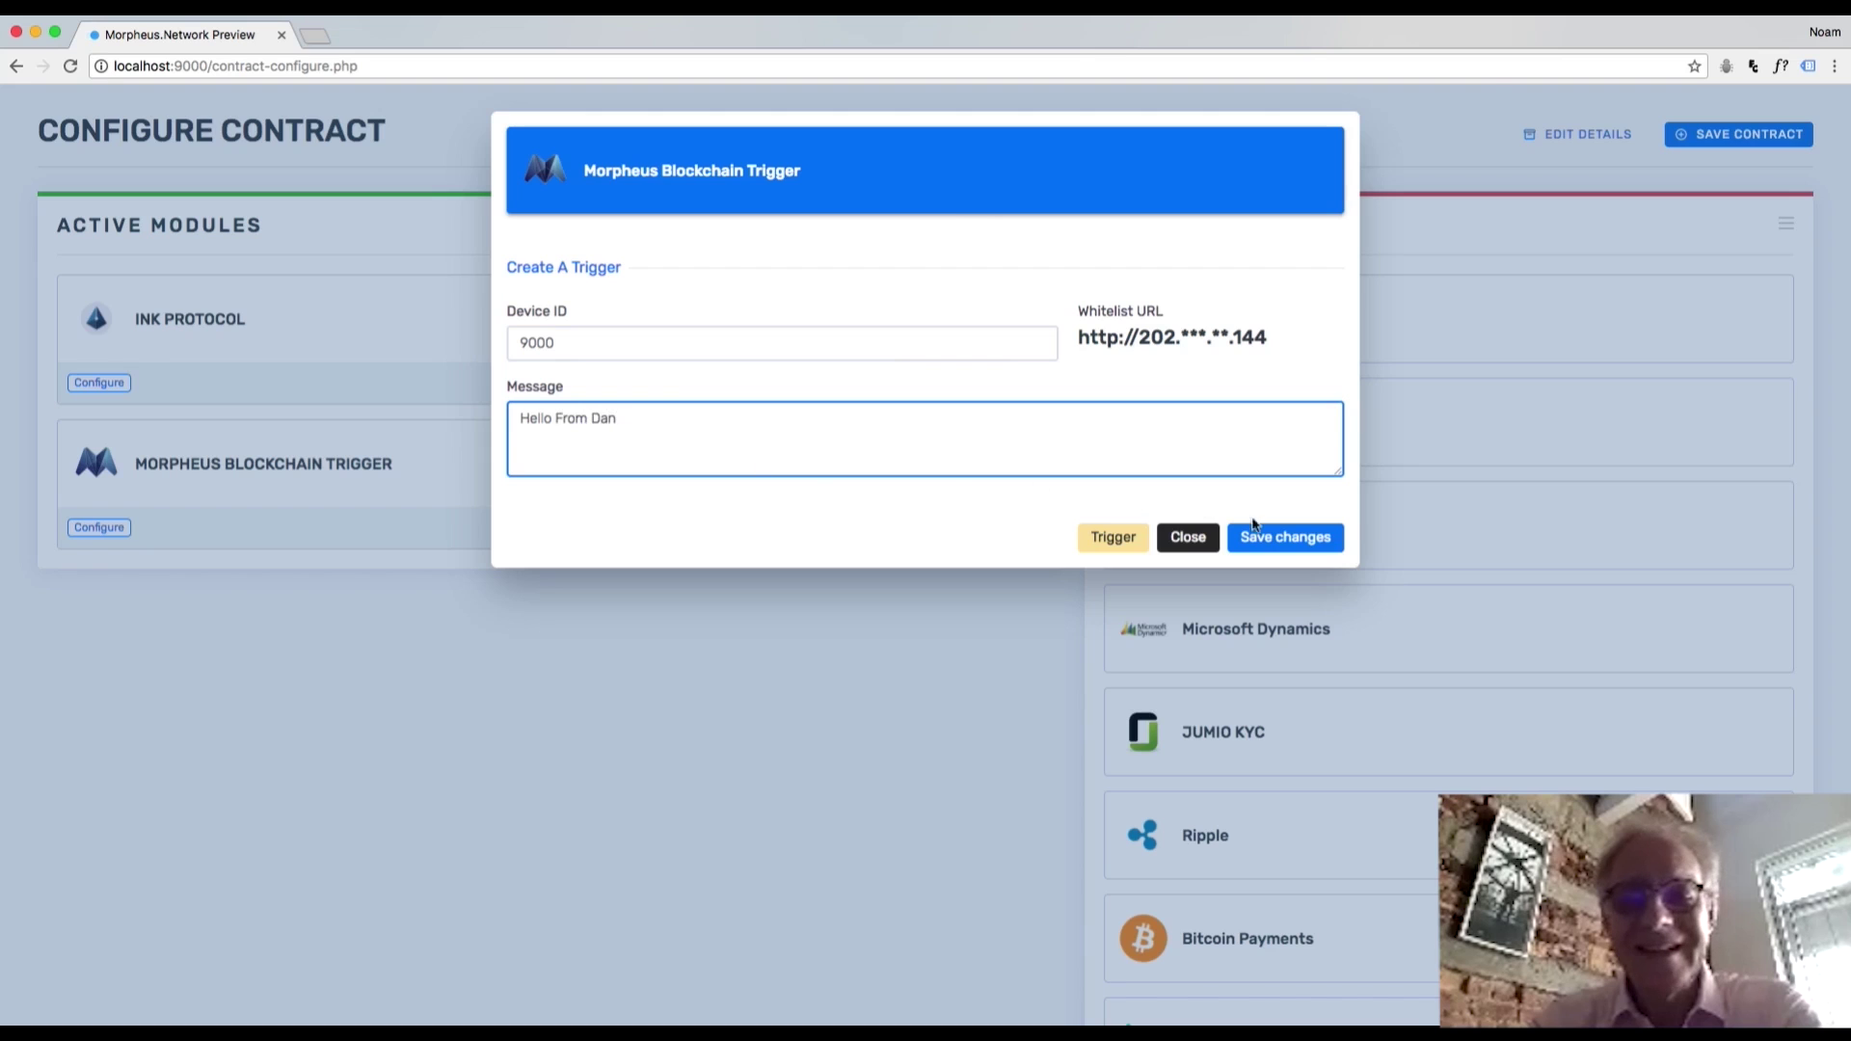
click(1274, 539)
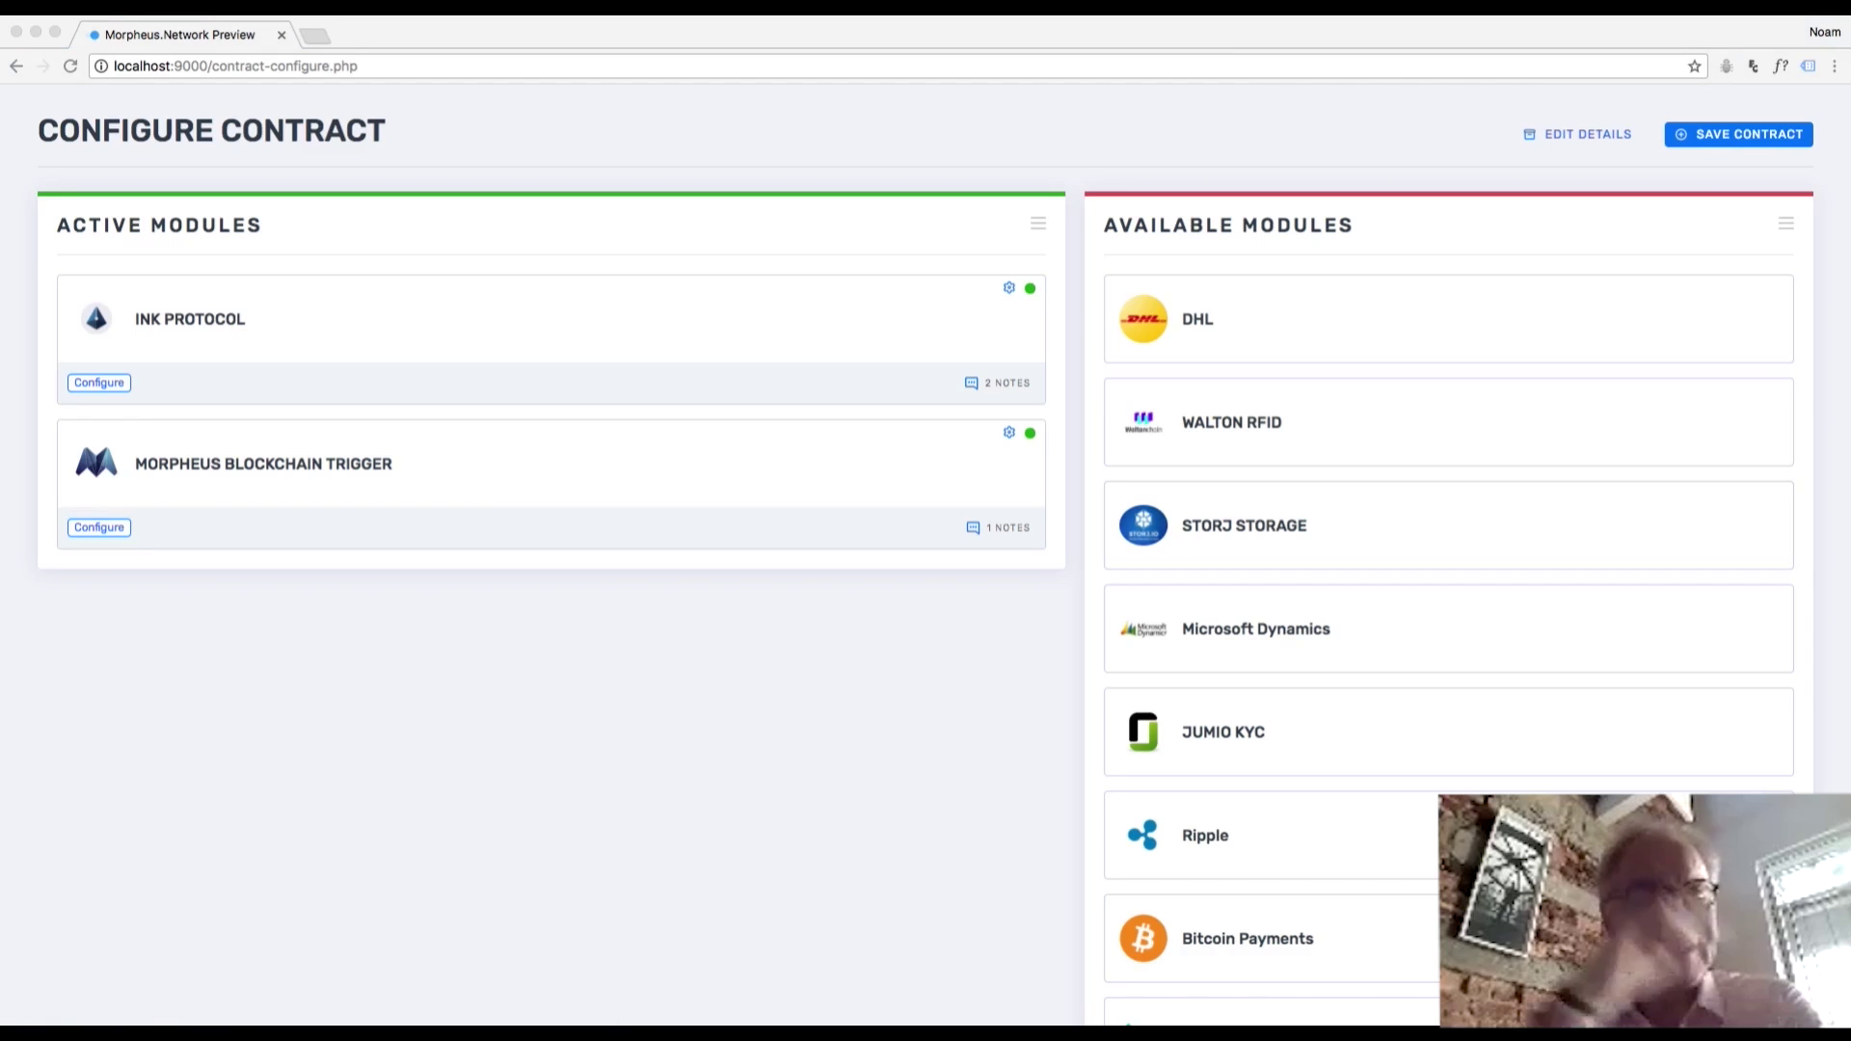
scroll(925, 482, up, 3)
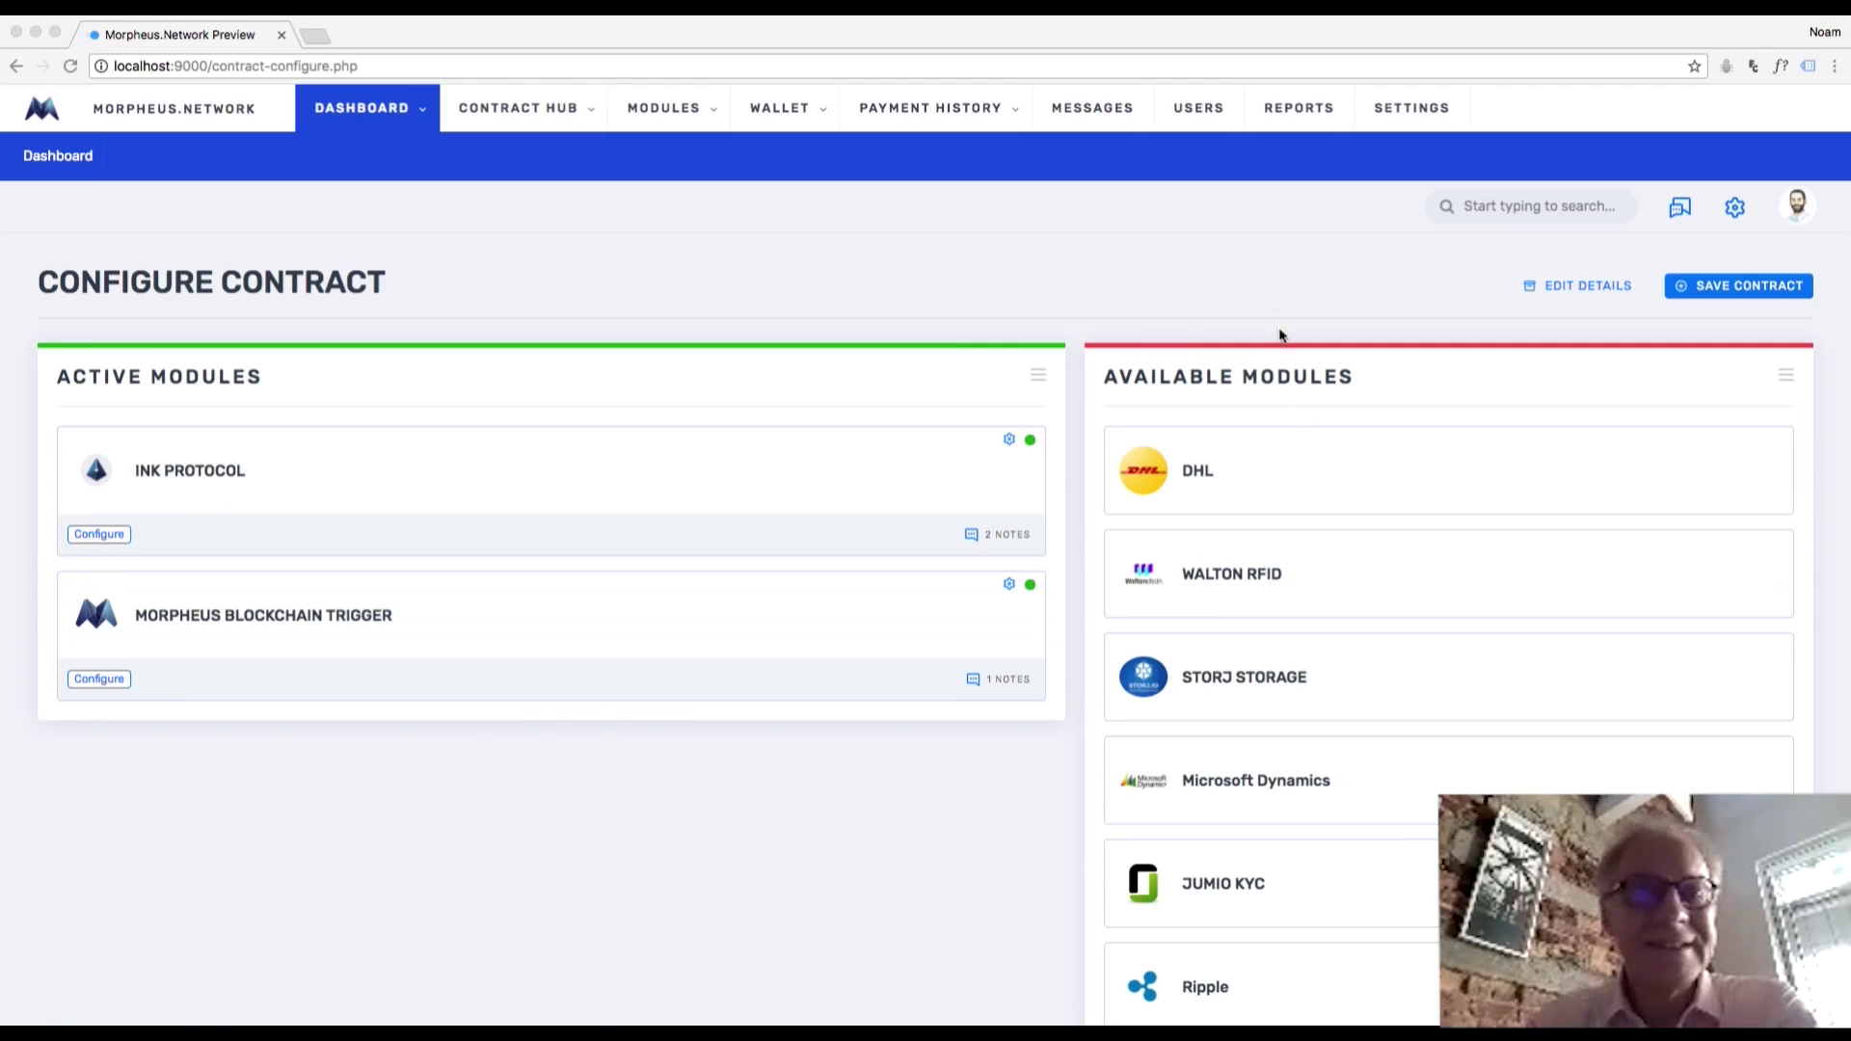
Fire the trigger's greeting to the blockchain, opening its Rinkeby Etherscan transaction page.
click(1267, 285)
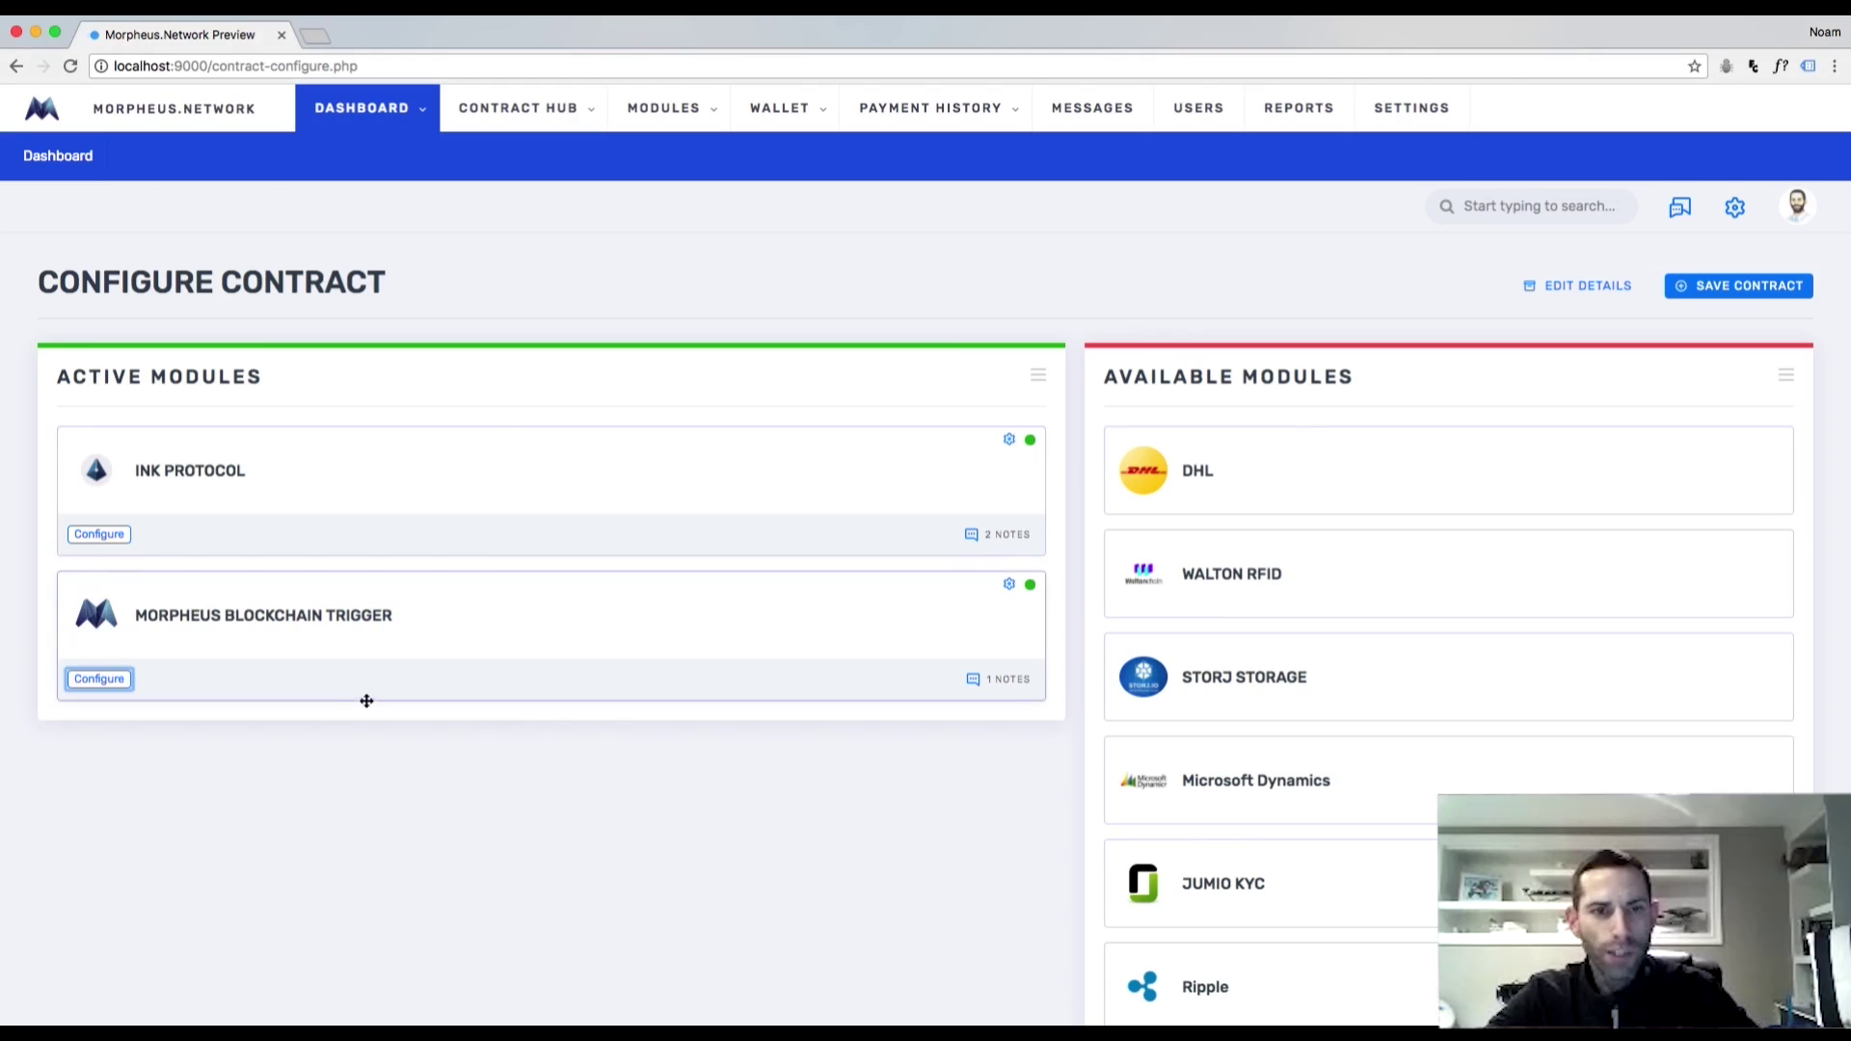
click(122, 683)
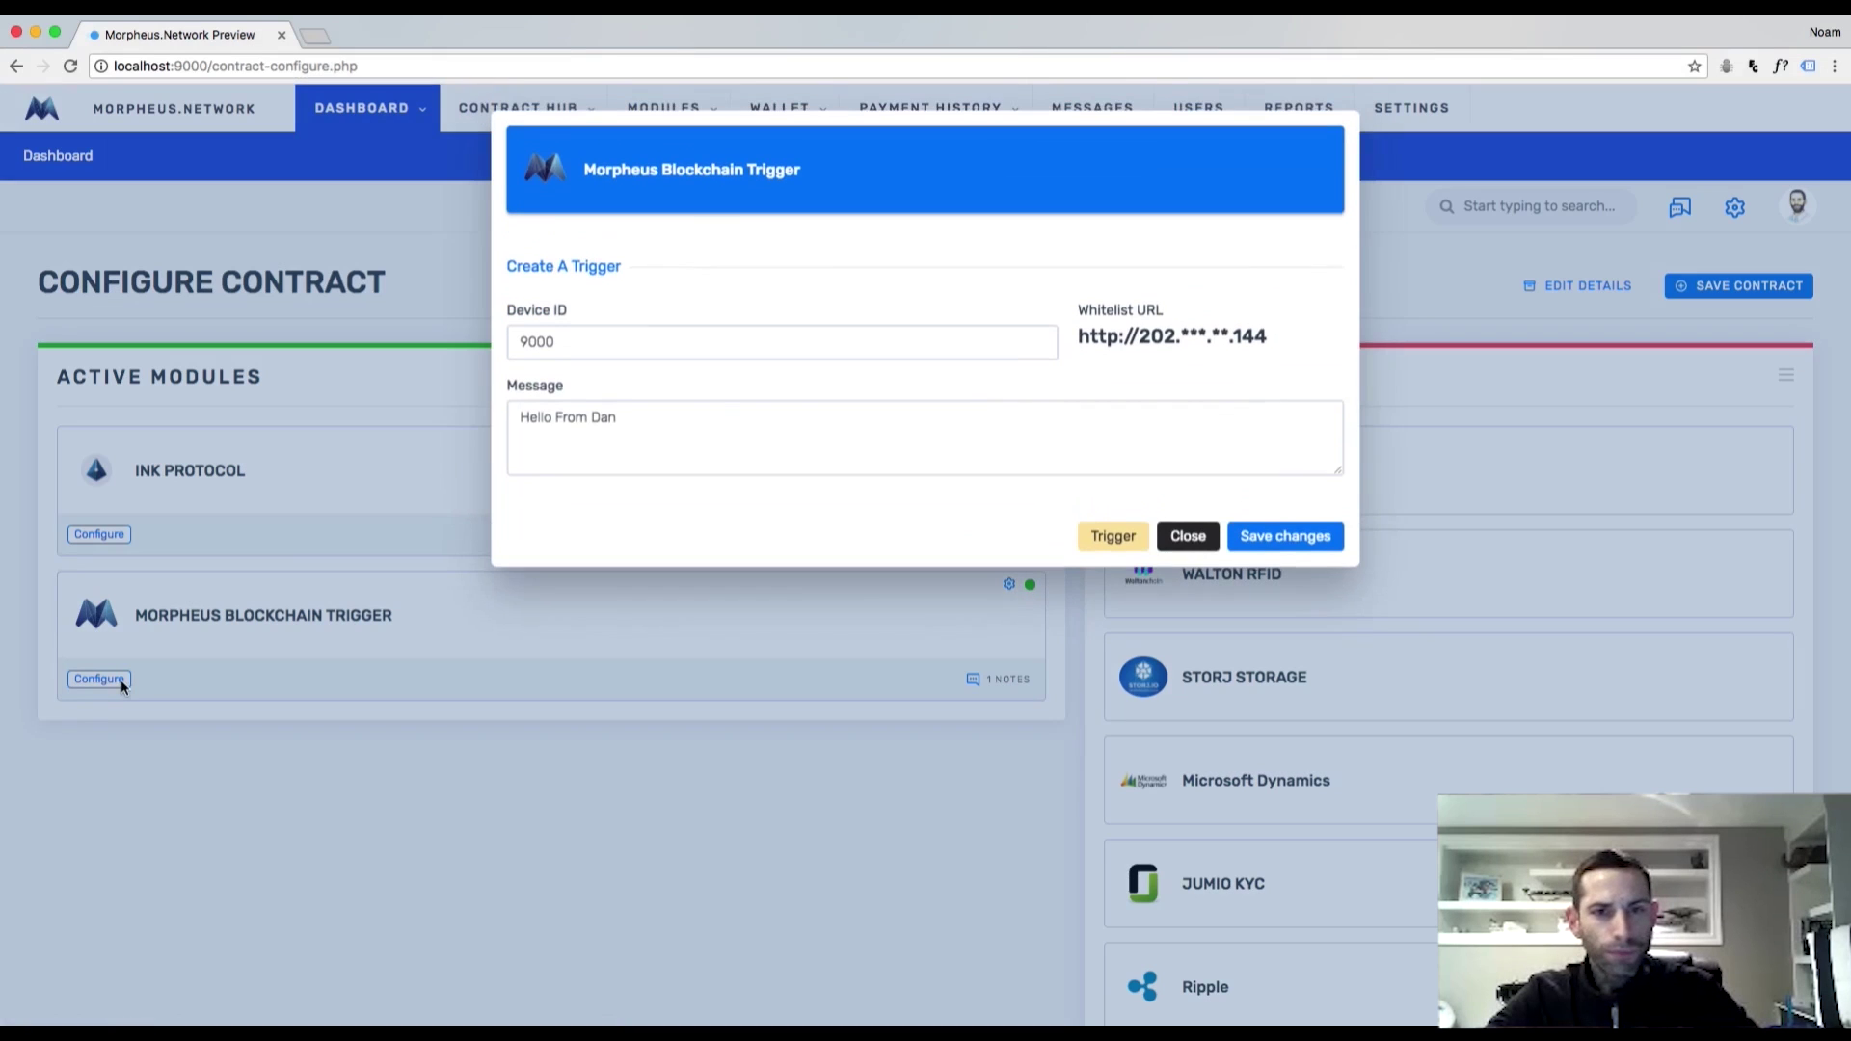
click(870, 422)
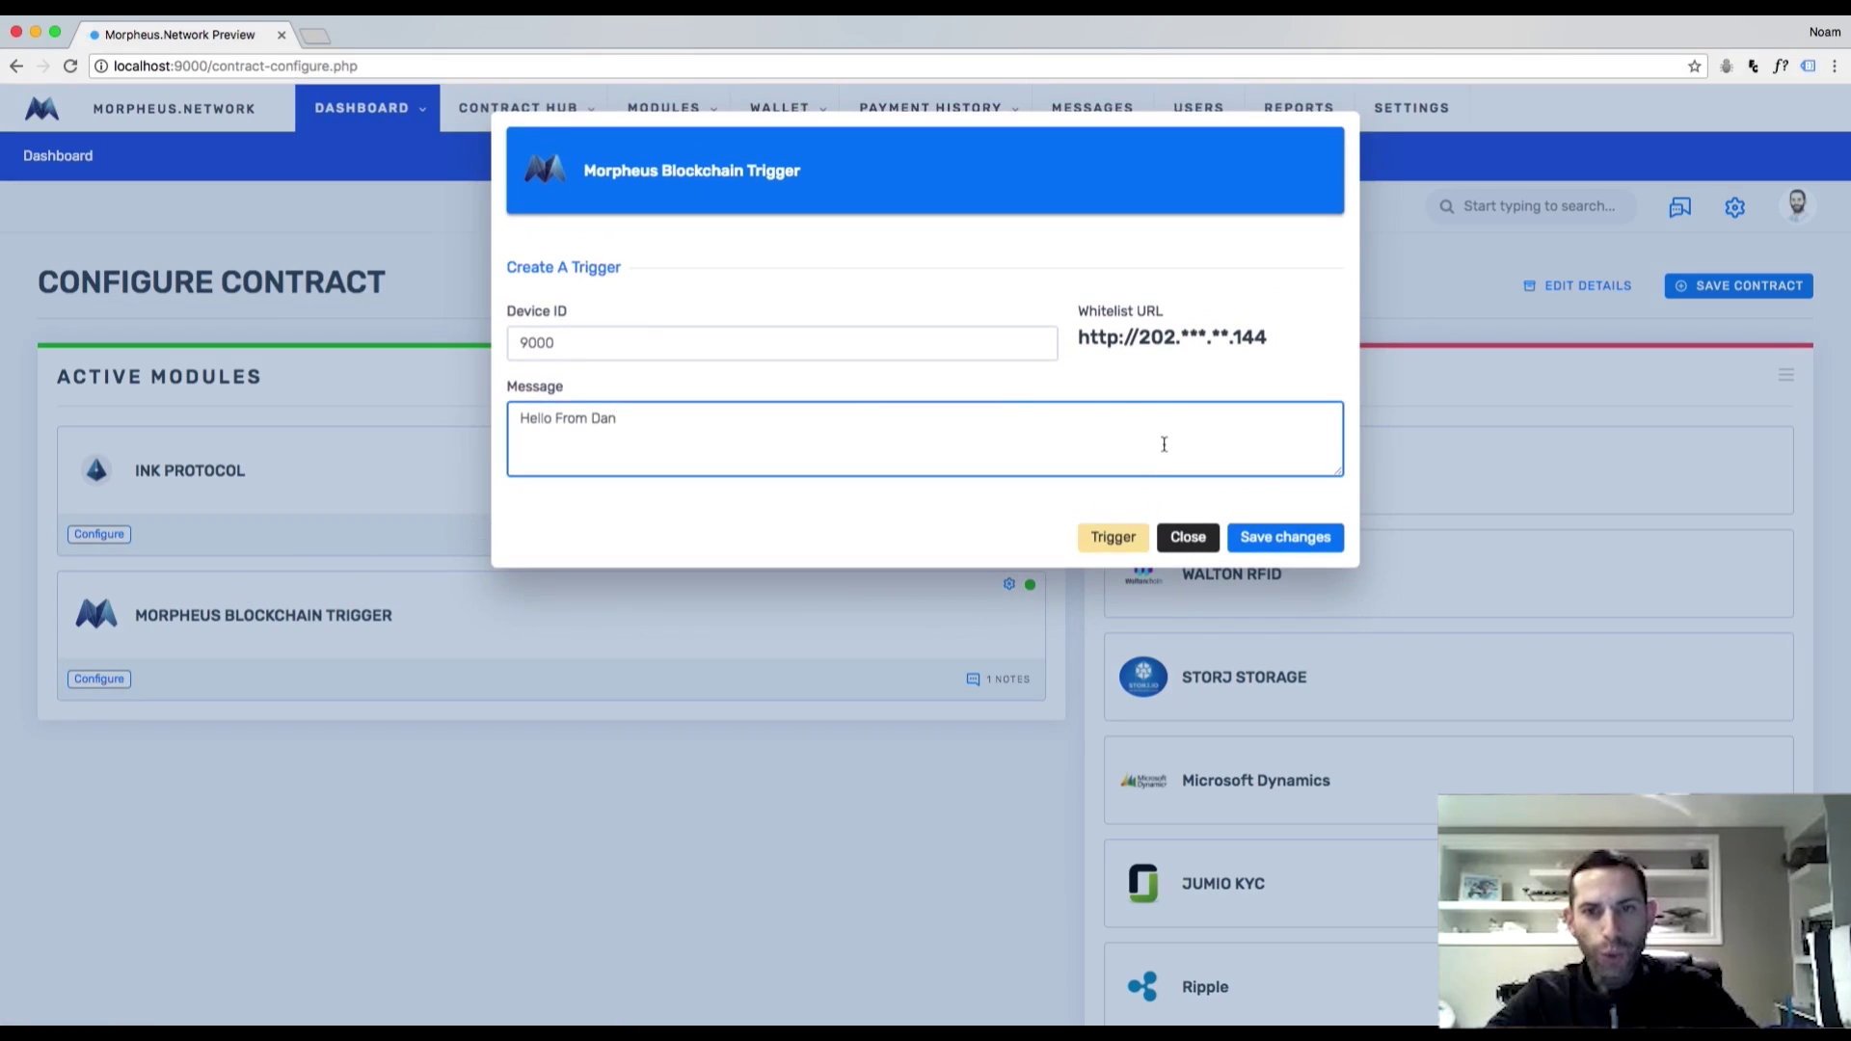
click(1114, 538)
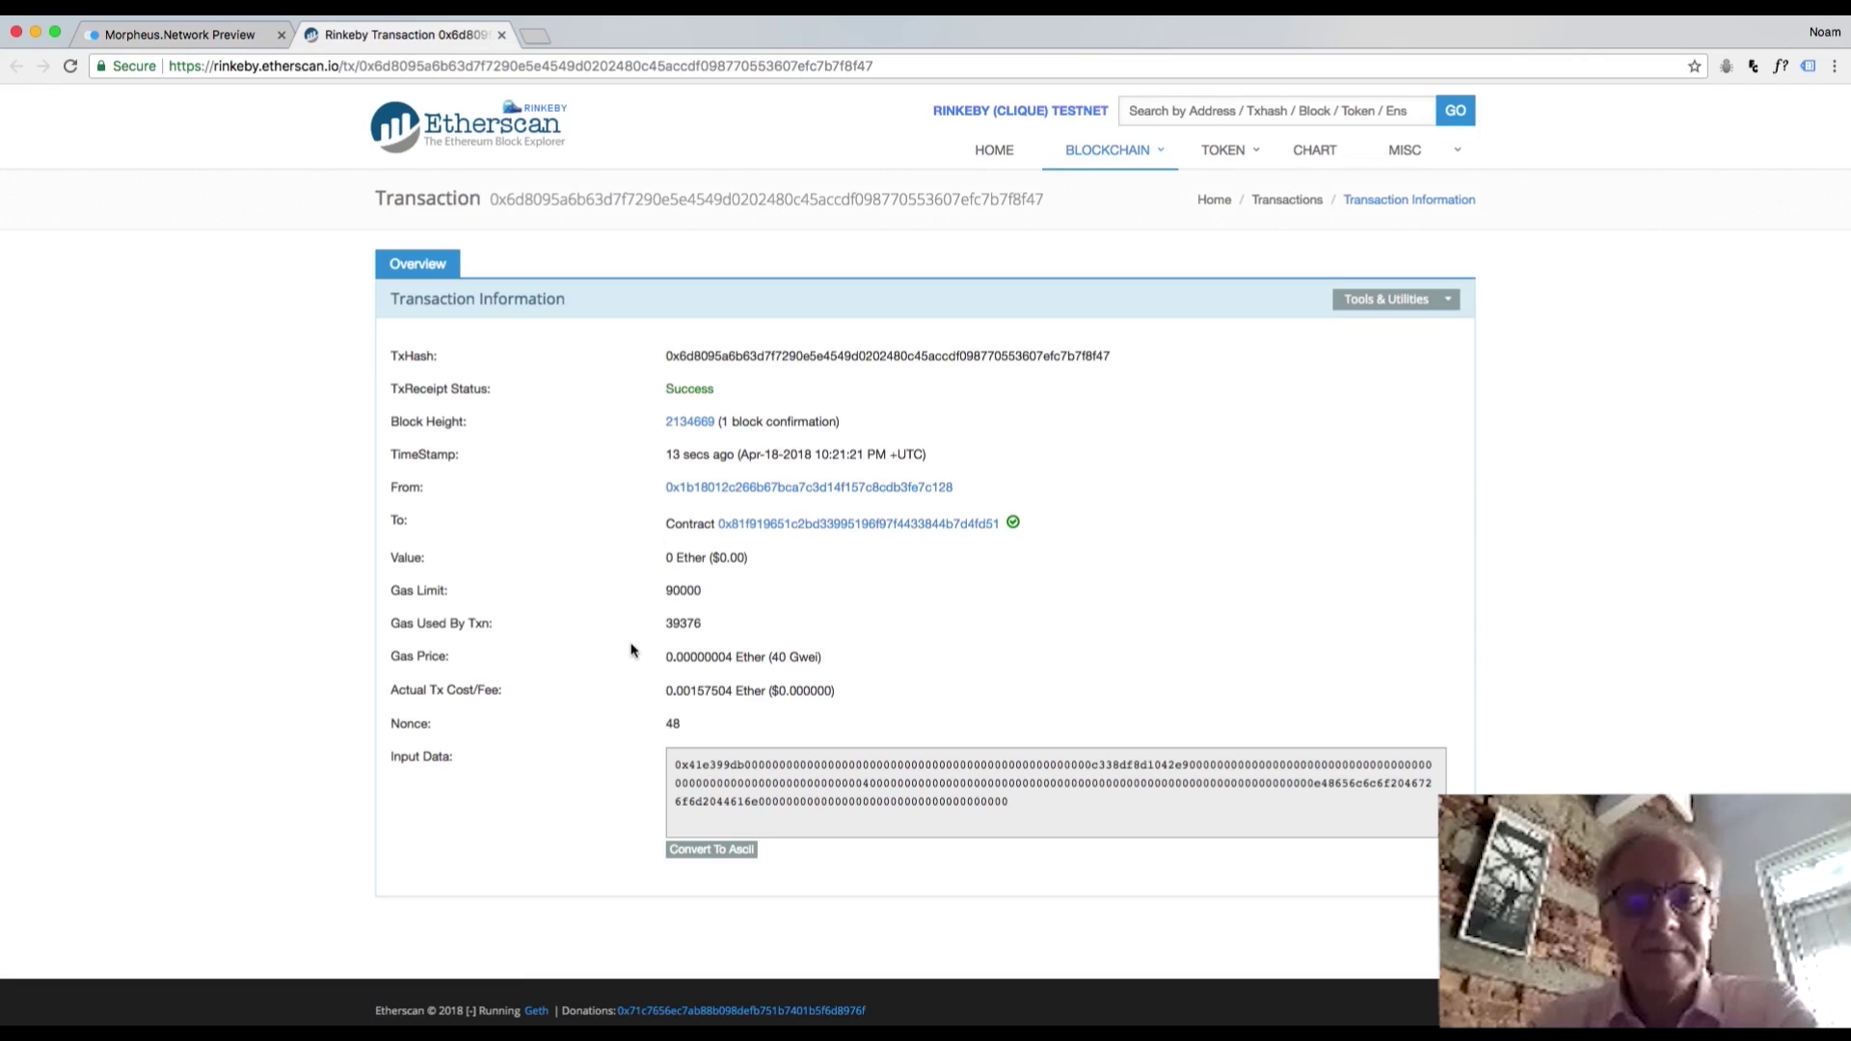
Convert the transaction input data to ASCII to reveal the greeting, then switch back to Morpheus.Network.
click(710, 849)
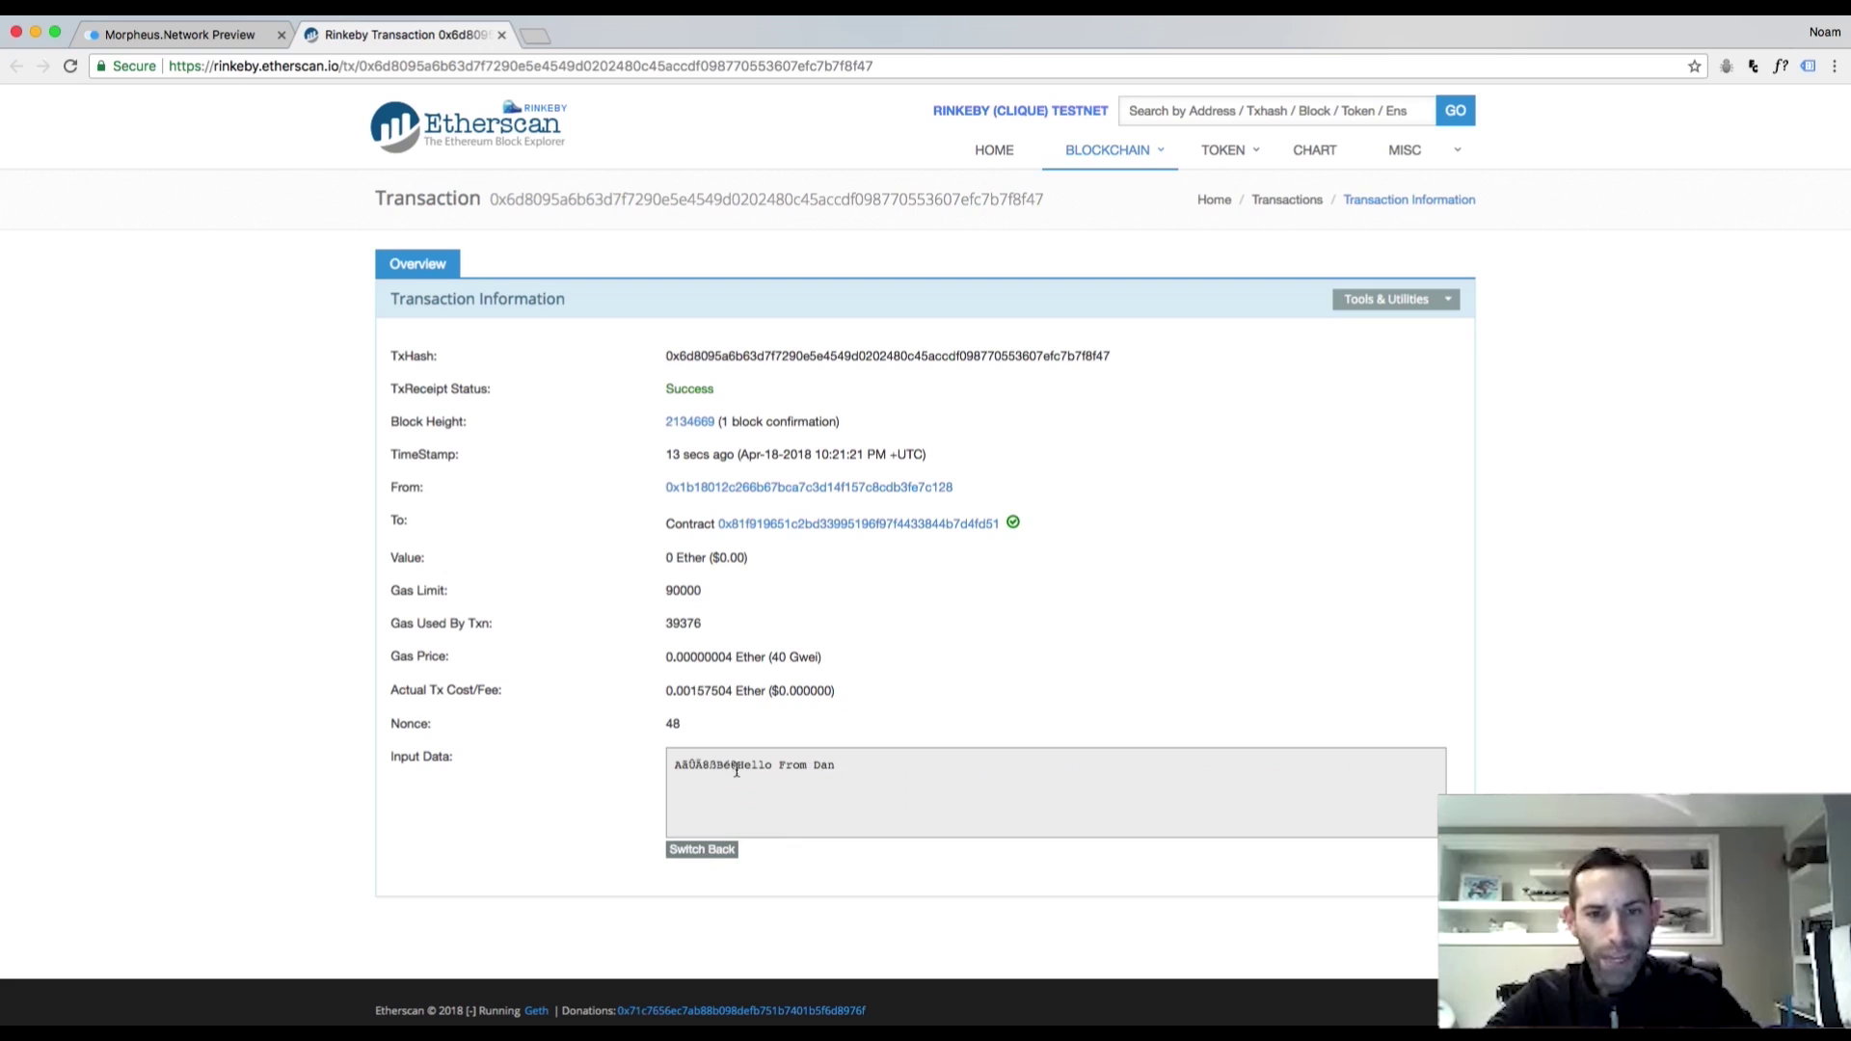
drag(737, 766, 837, 768)
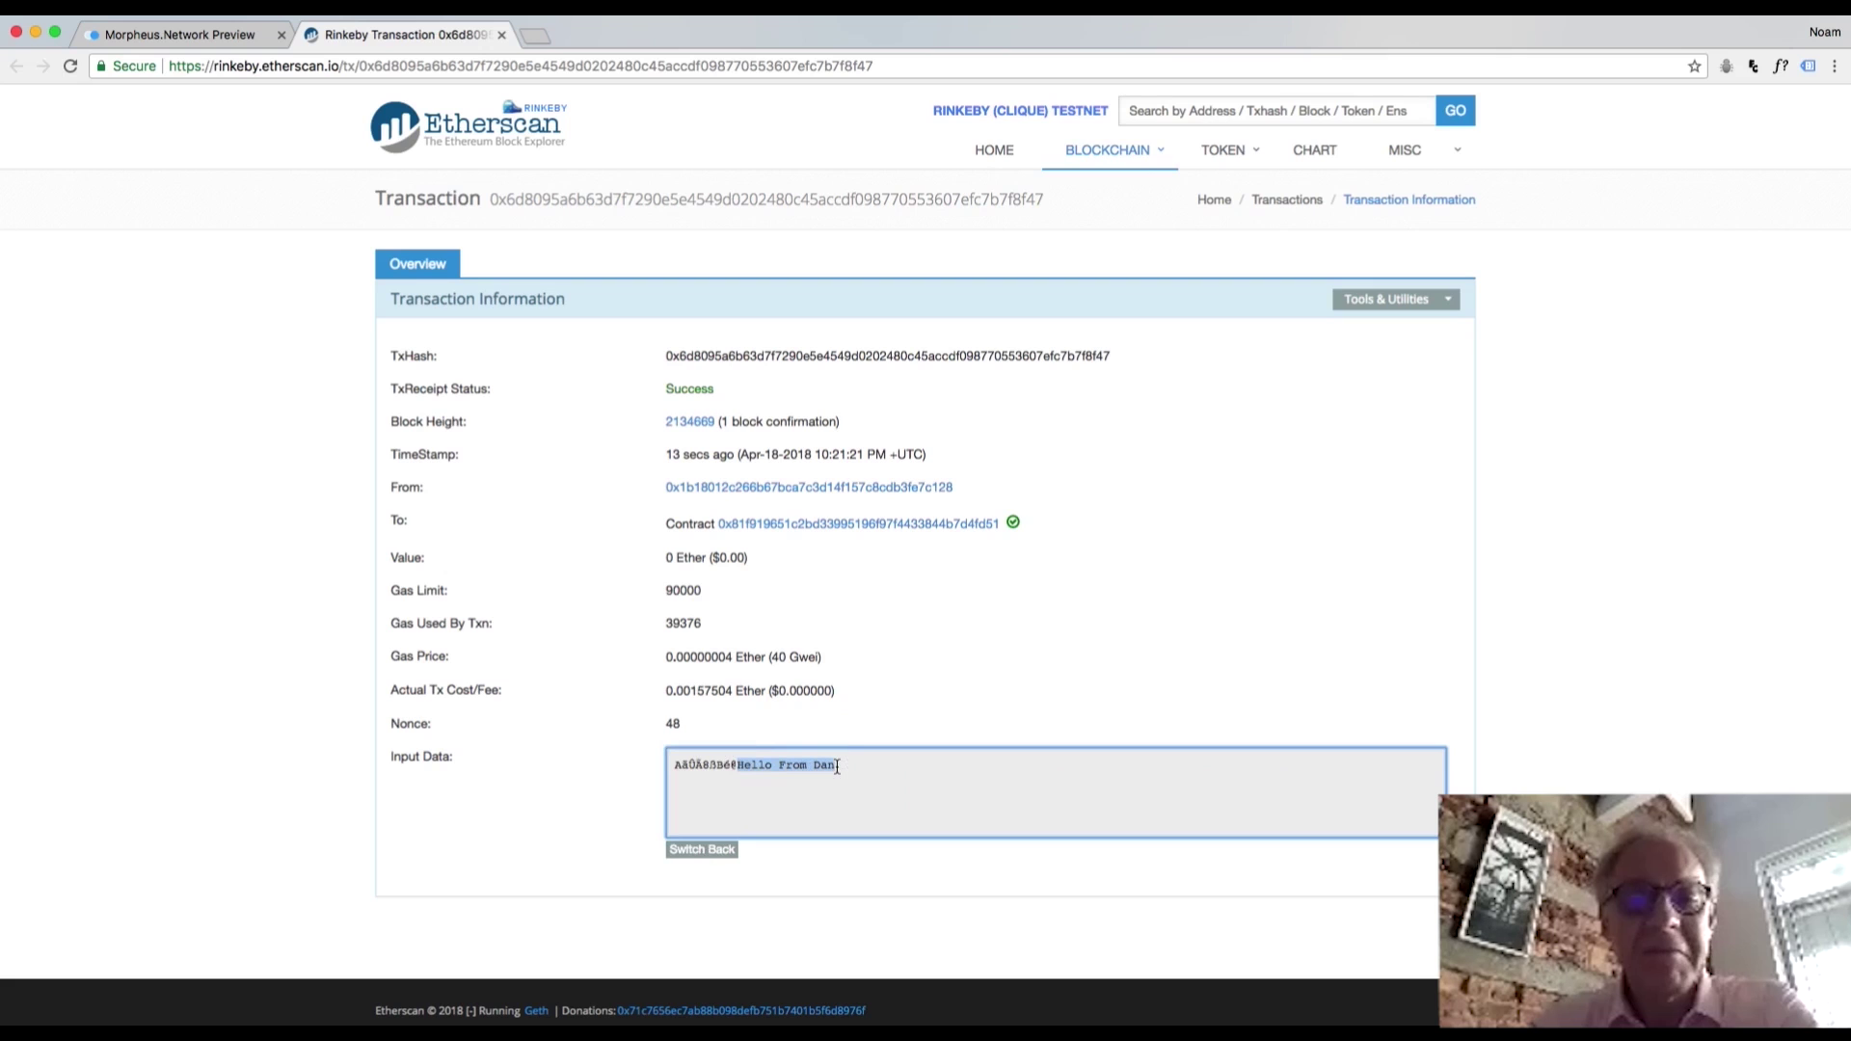
click(835, 766)
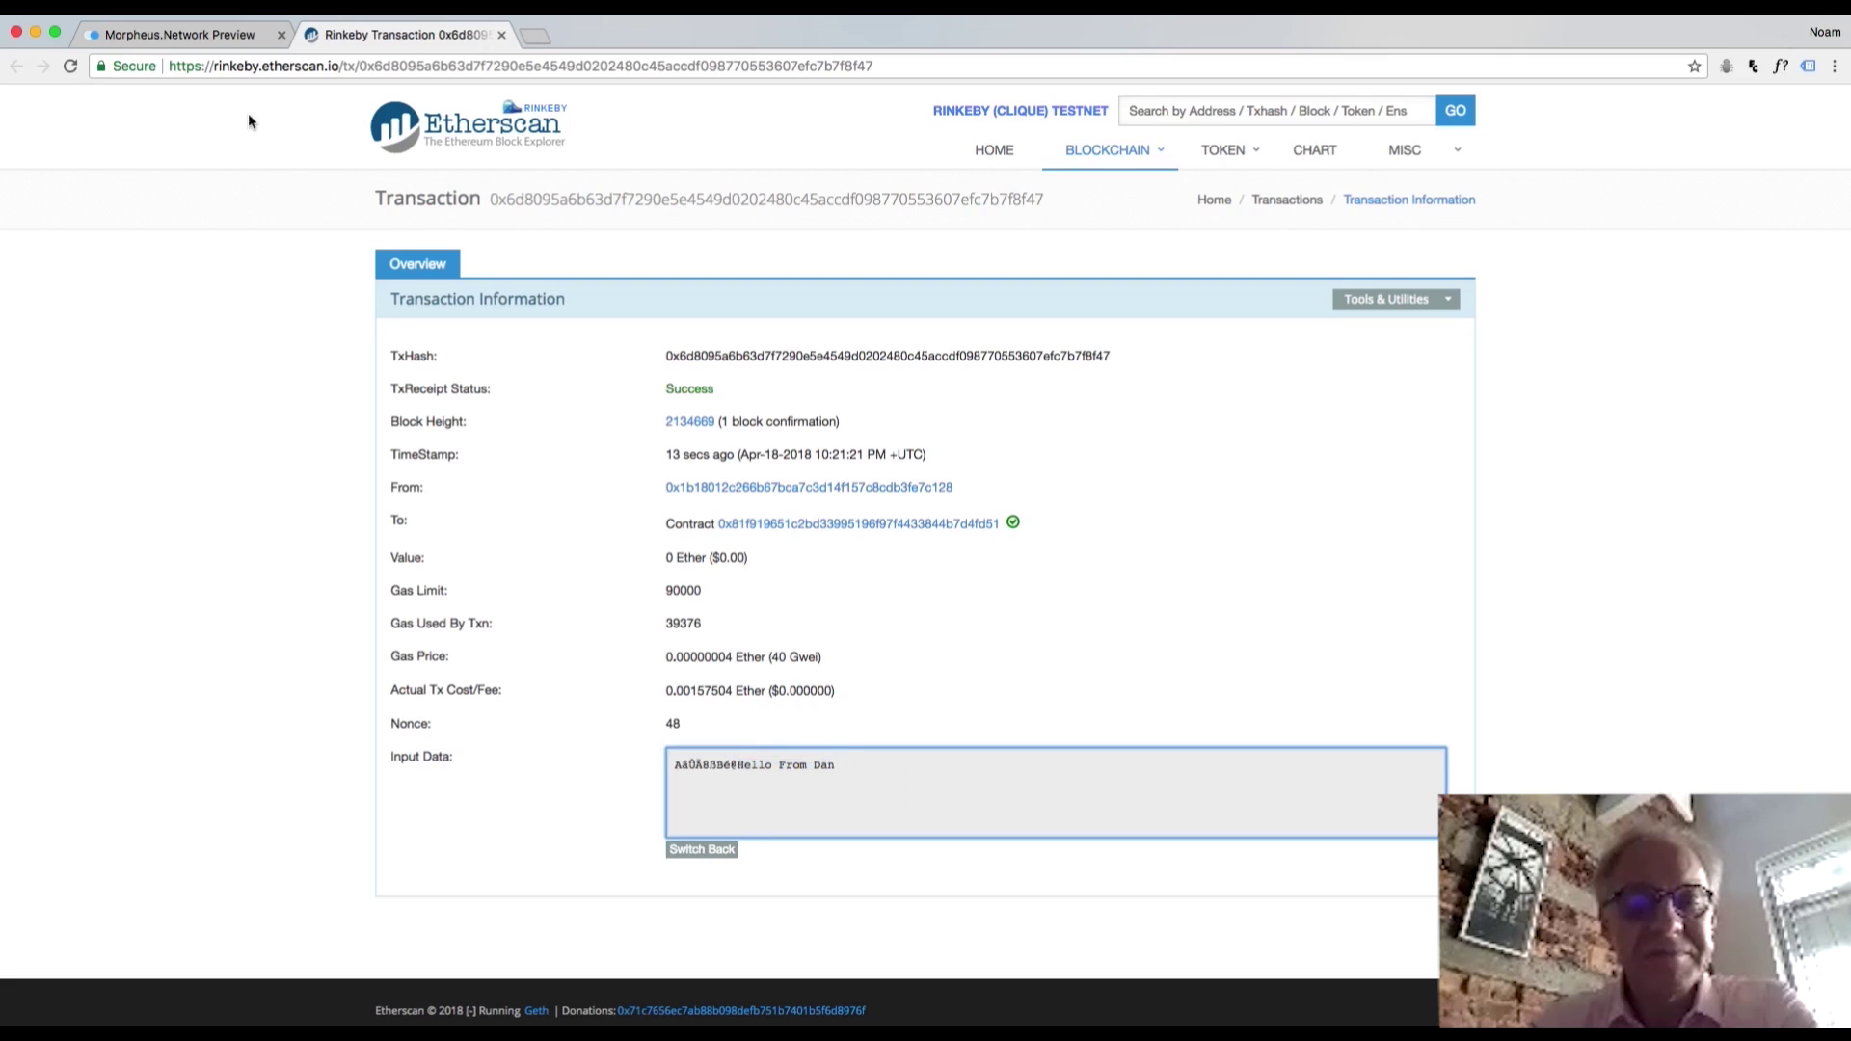
click(216, 35)
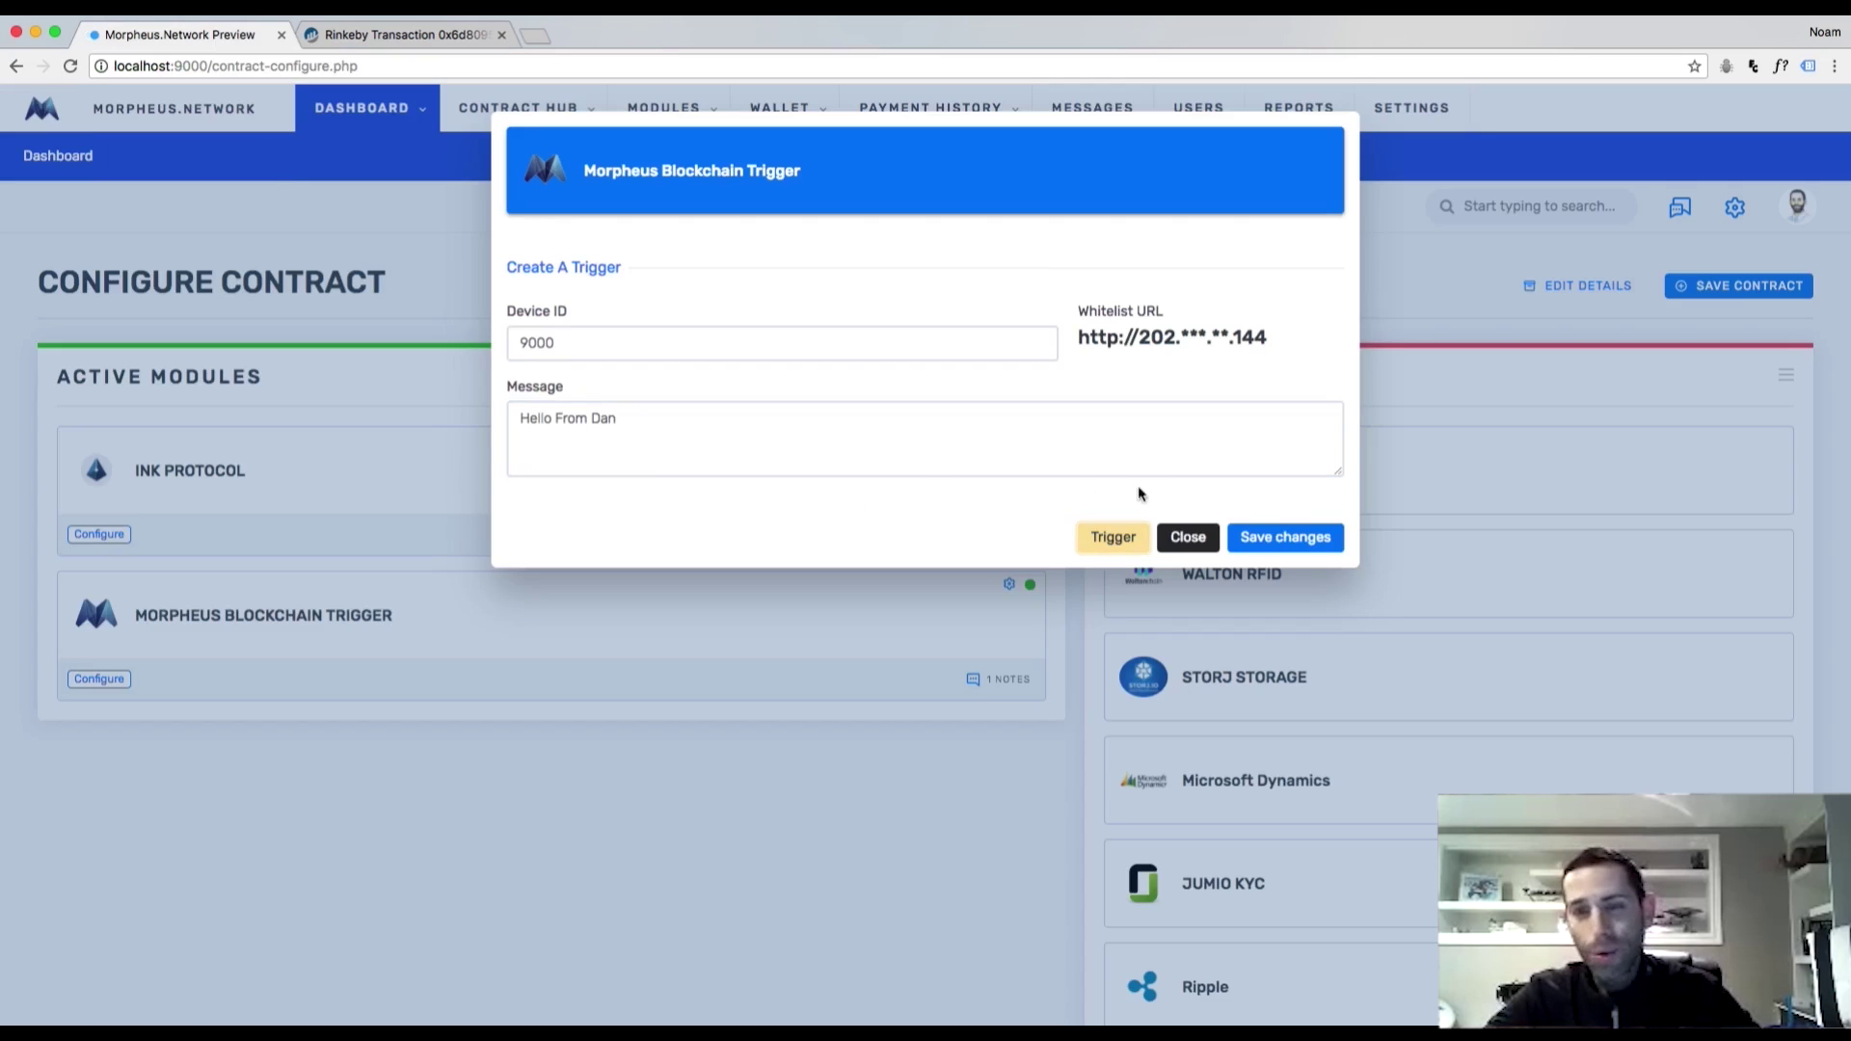
Close the Blockchain Trigger dialog and return to the Account Overview dashboard.
click(1190, 537)
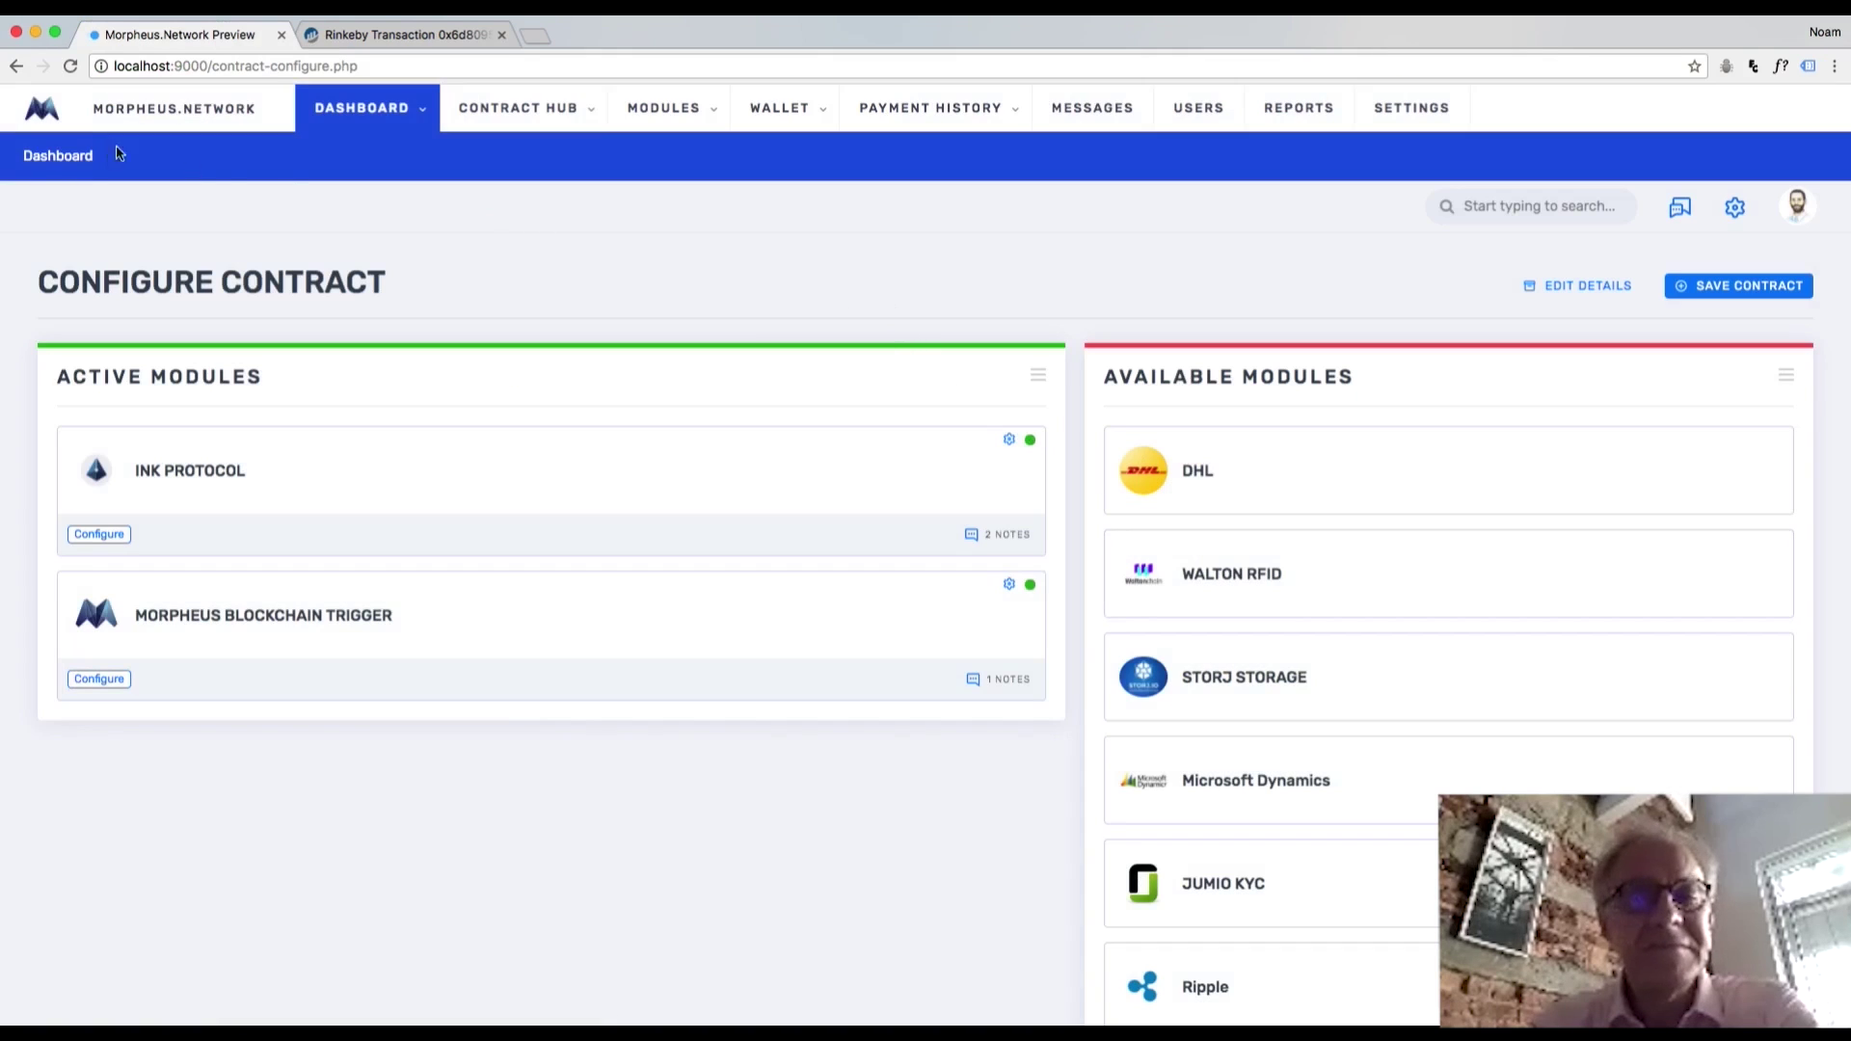
click(81, 155)
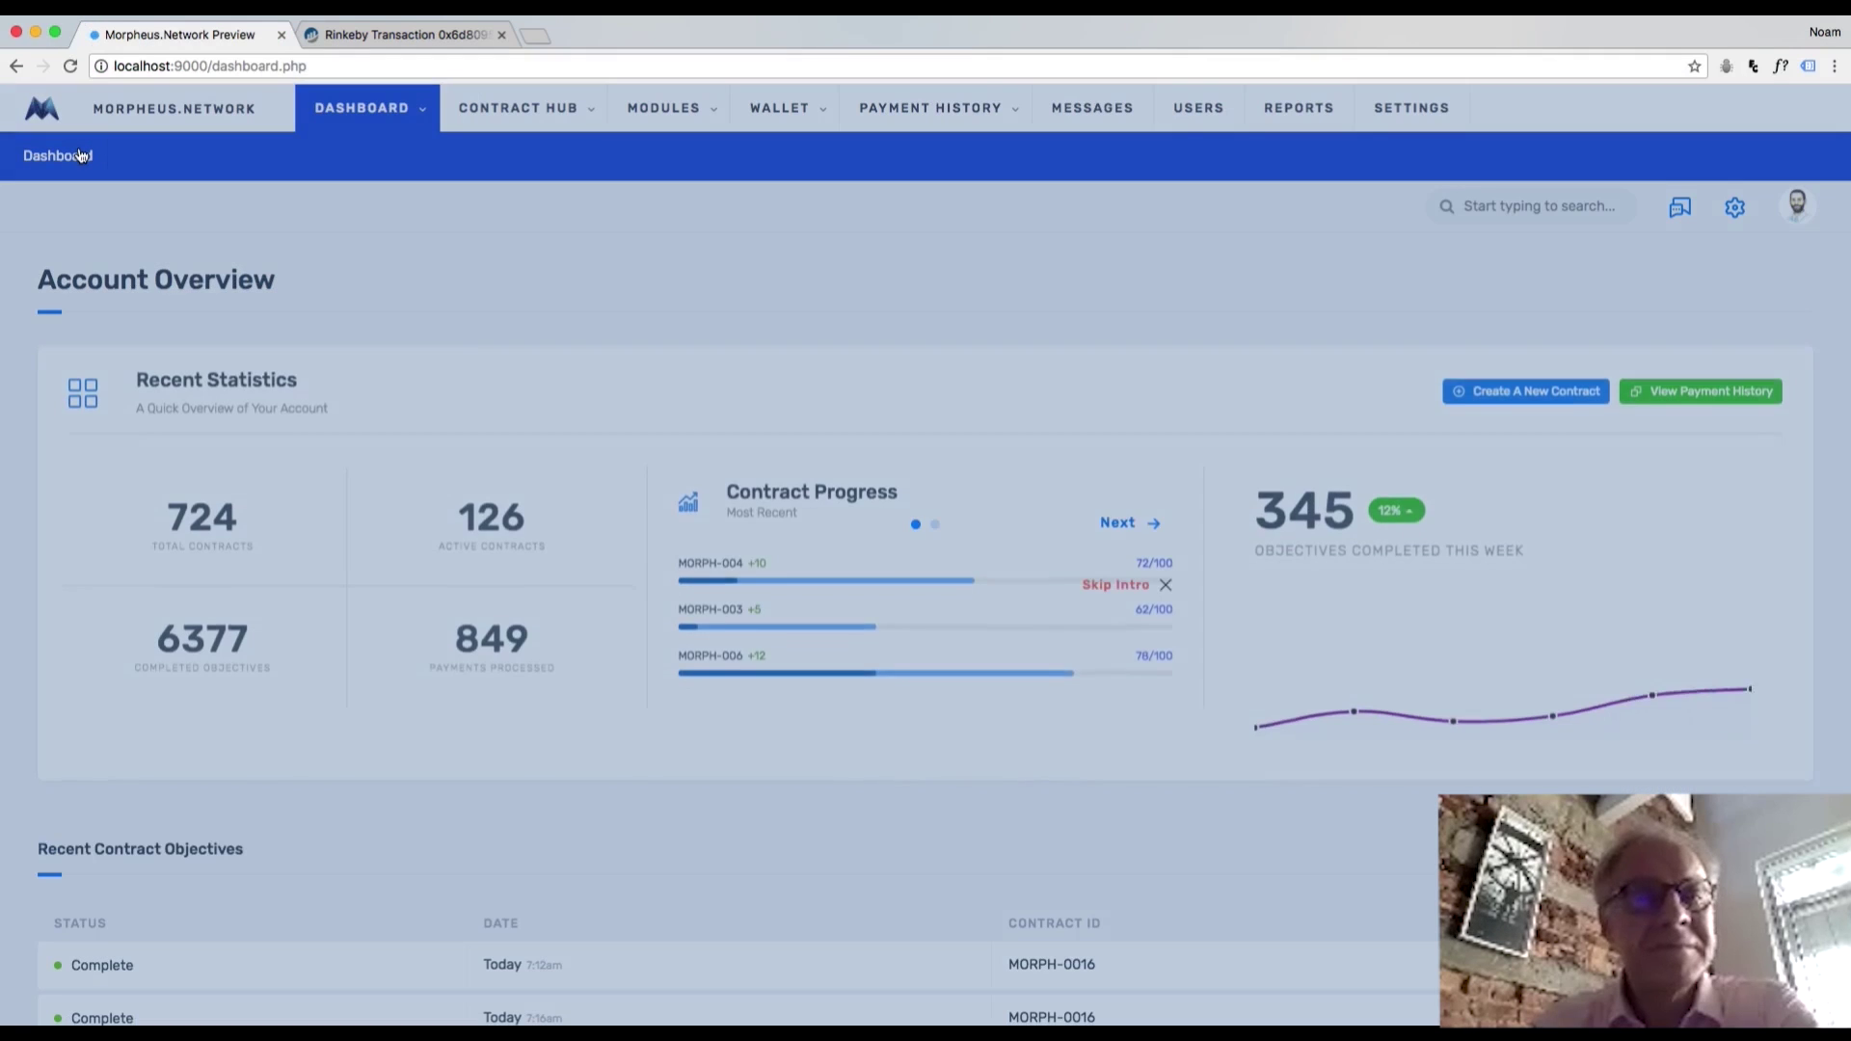